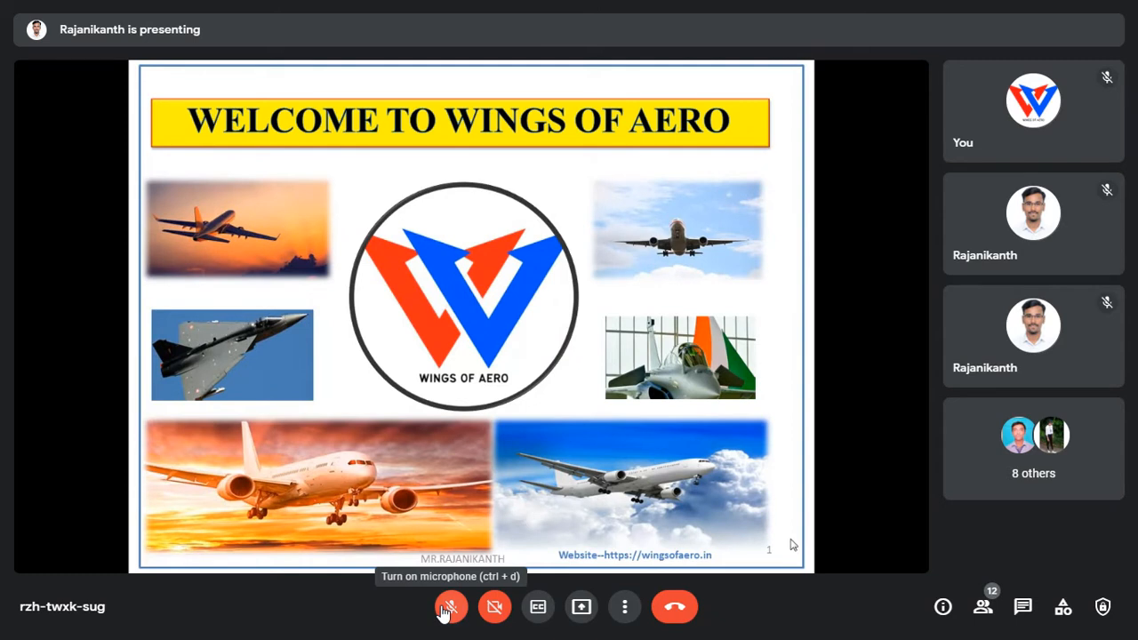
Toggle the microphone on and off and raise the system volume.
left_click(450, 607)
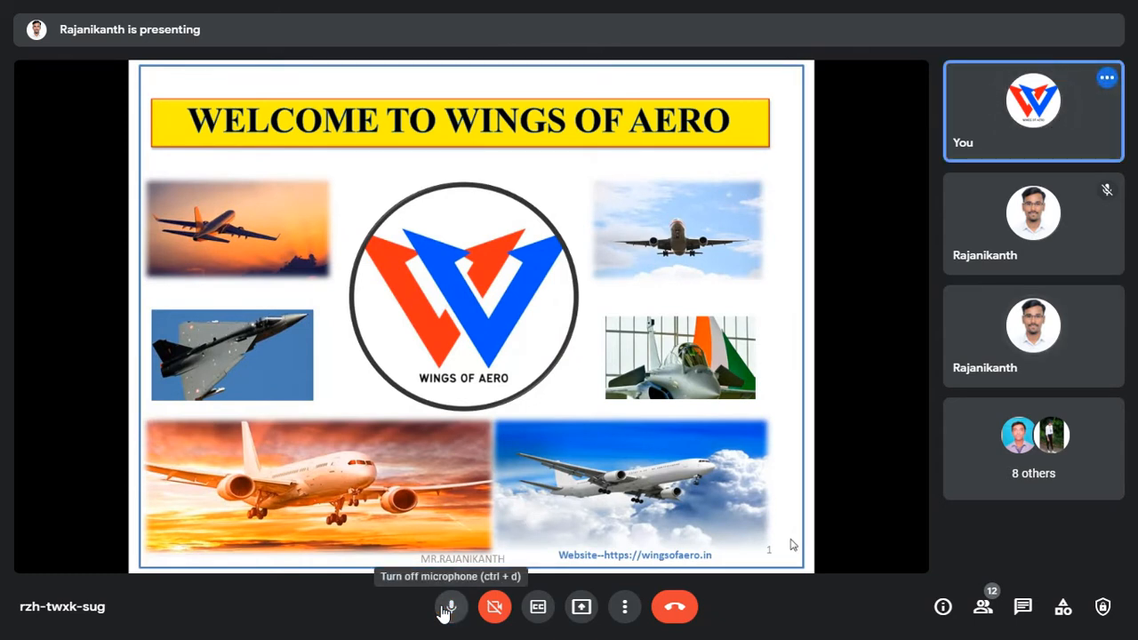
left_click(445, 610)
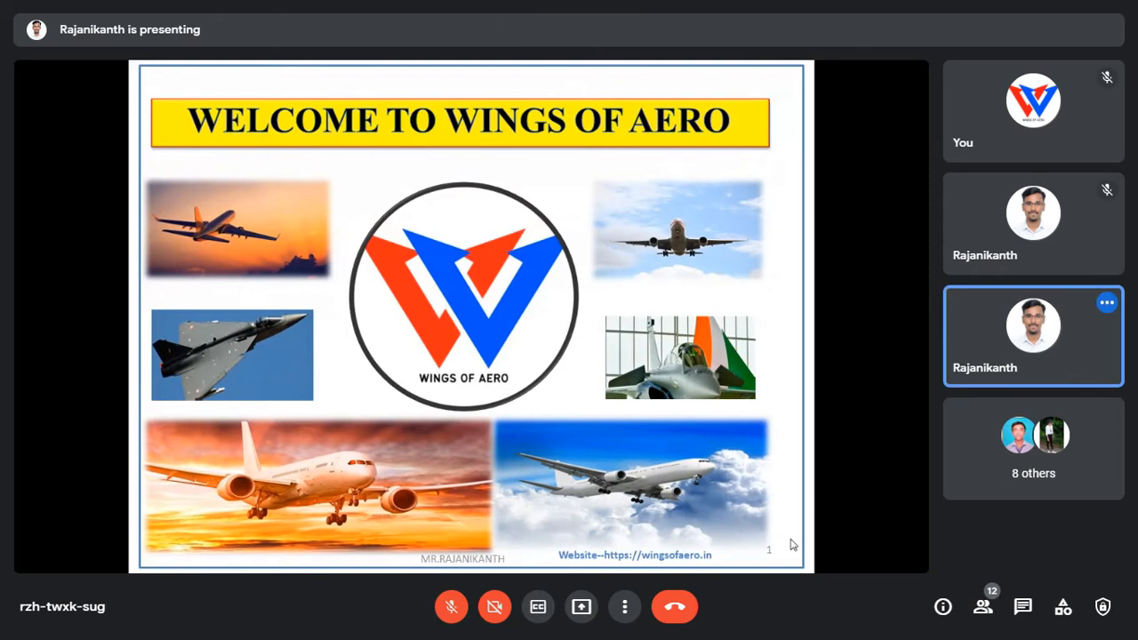
key("XF86AudioRaiseVolume")
key("XF86AudioRaiseVolume")
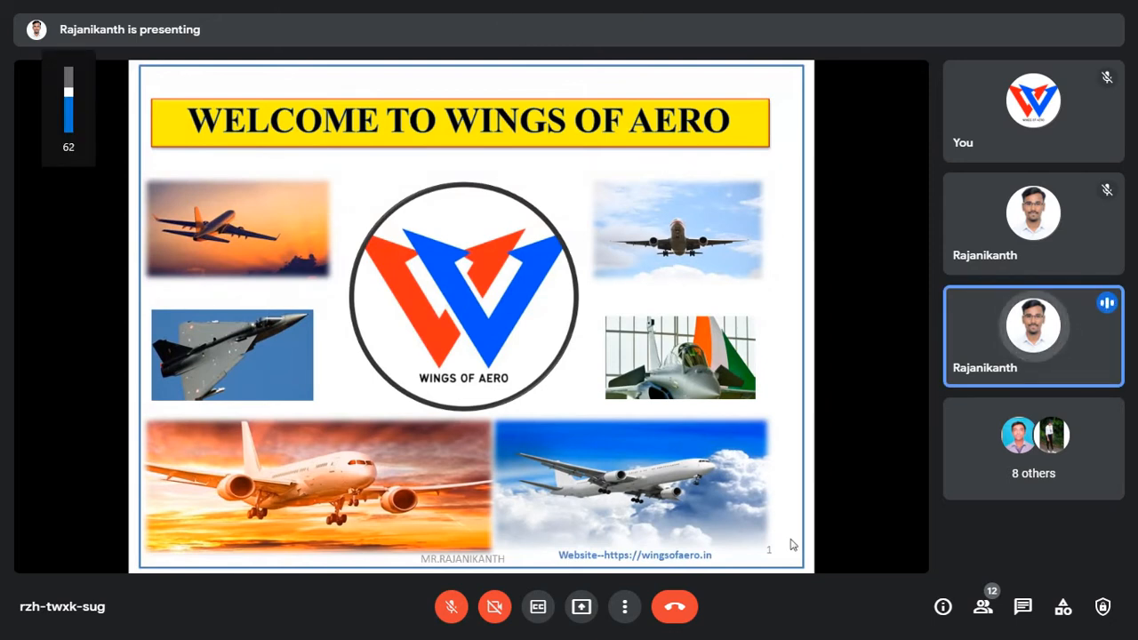
key("XF86AudioRaiseVolume")
key("XF86AudioRaiseVolume")
key("XF86AudioRaiseVolume")
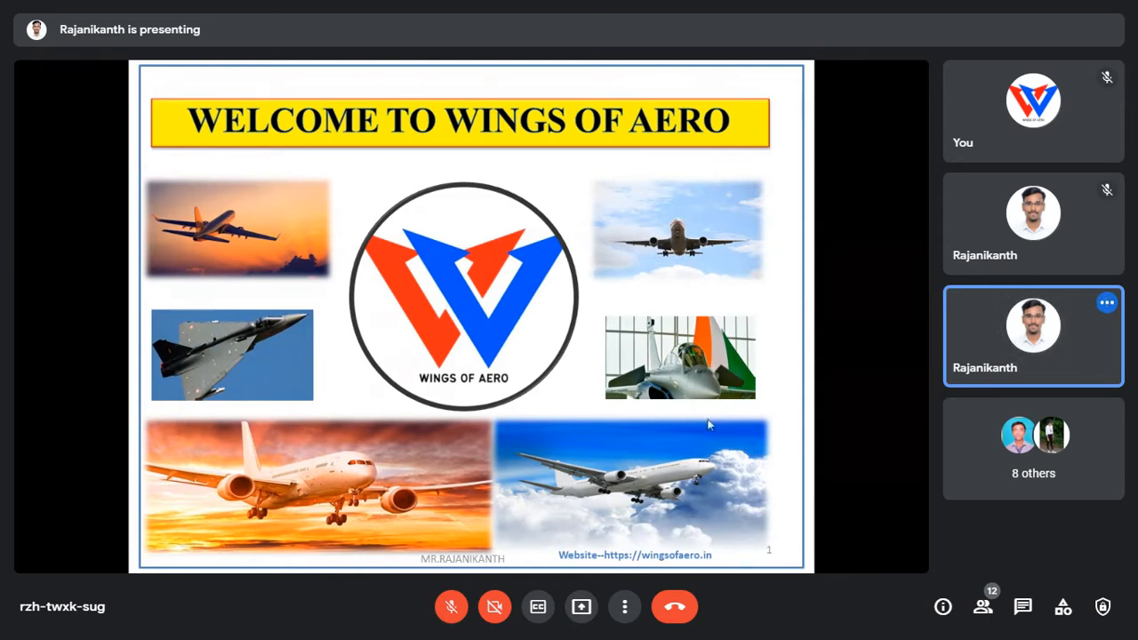
End the PowerPoint slide show, bring up the Paint aircraft sketch, and admit the waiting participant.
right_click(549, 148)
key("XF86AudioRaiseVolume")
key("XF86AudioRaiseVolume")
key("XF86AudioRaiseVolume")
key("XF86AudioRaiseVolume")
key("XF86AudioRaiseVolume")
key("XF86AudioRaiseVolume")
key("XF86AudioRaiseVolume")
key("XF86AudioRaiseVolume")
key("XF86AudioRaiseVolume")
key("XF86AudioRaiseVolume")
key("XF86AudioRaiseVolume")
key("XF86AudioRaiseVolume")
key("XF86AudioRaiseVolume")
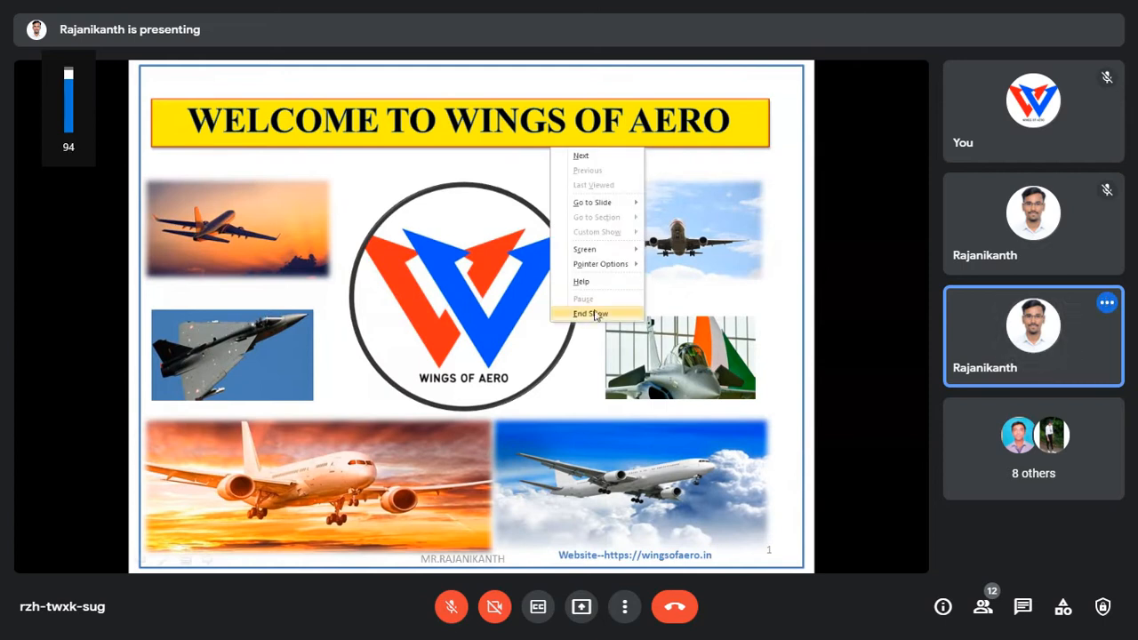
key("XF86AudioRaiseVolume")
key("XF86AudioRaiseVolume")
key("XF86AudioRaiseVolume")
left_click(591, 314)
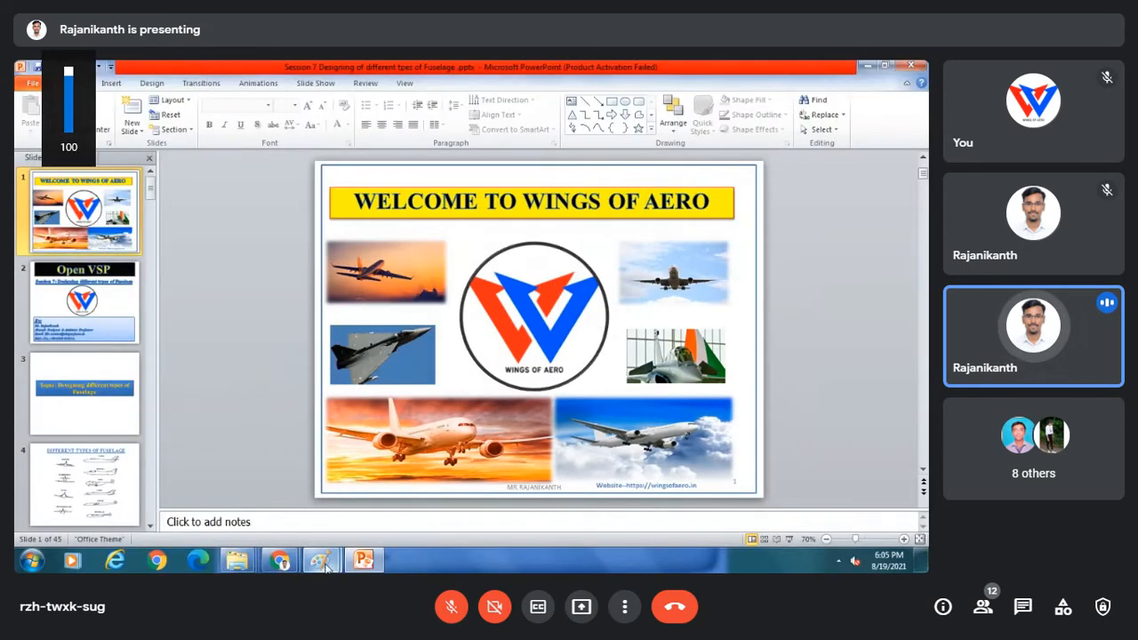
mouse_move(325, 567)
left_click(397, 485)
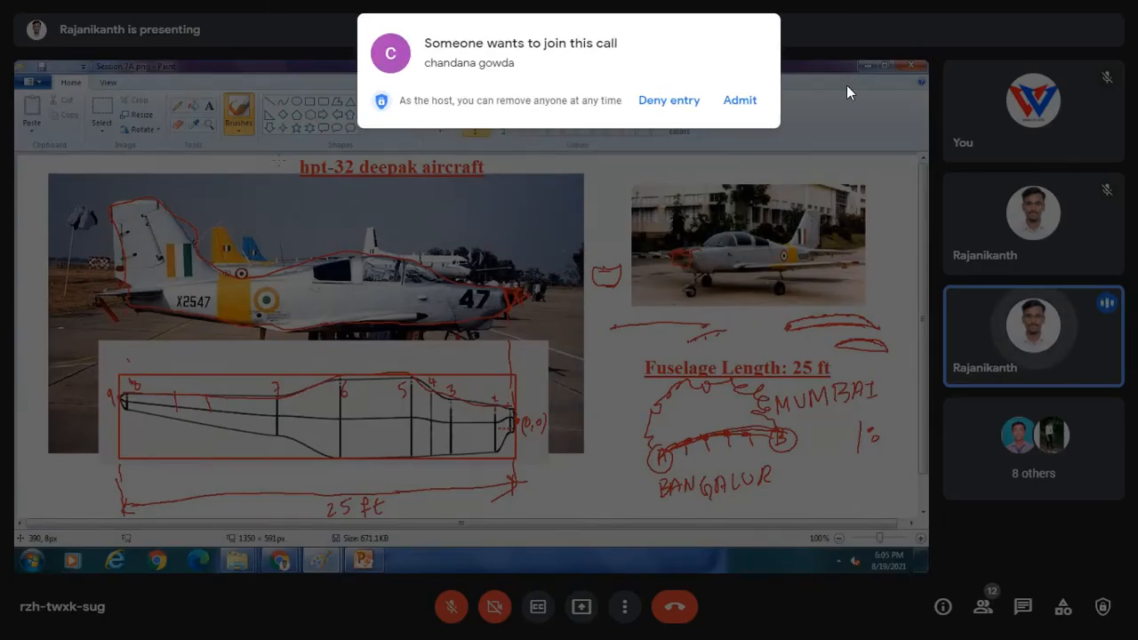
left_click(740, 100)
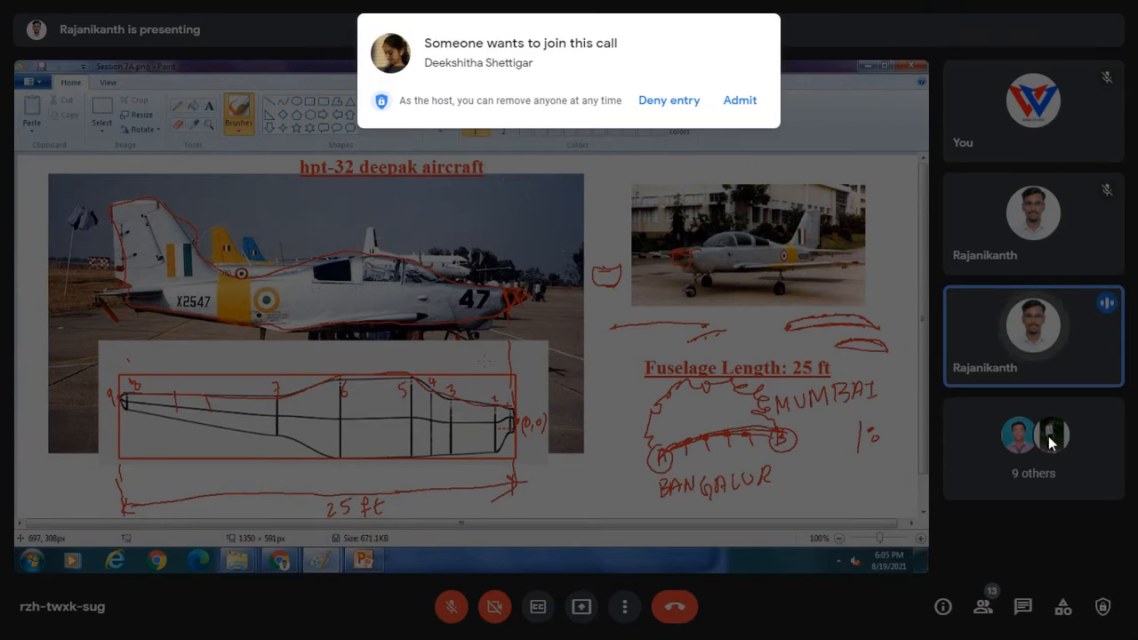
Admit the participant waiting to join the call.
left_click(739, 101)
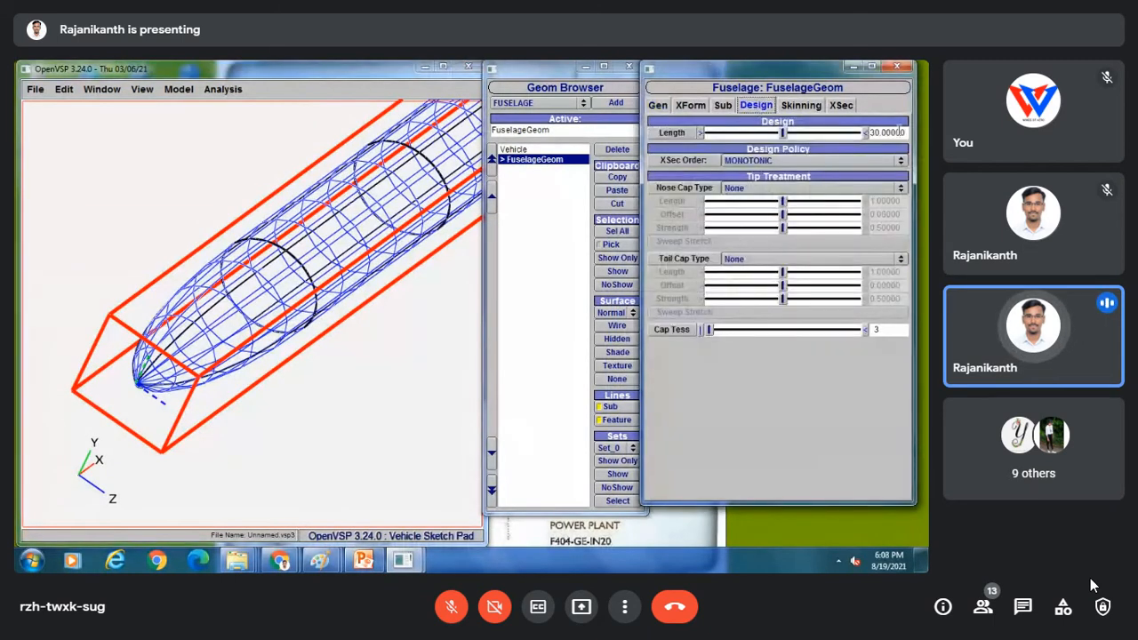
Change the fuselage length from 30 to 25 and go to the XSec cross-section settings.
left_click_drag(905, 132, 861, 134)
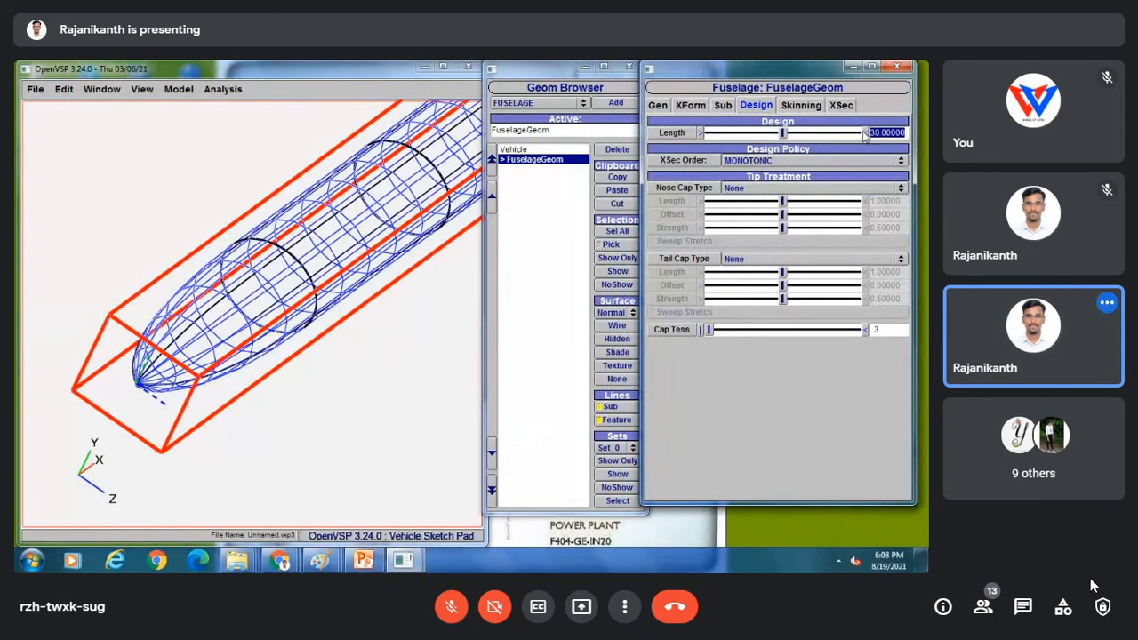
type("25")
key("Return")
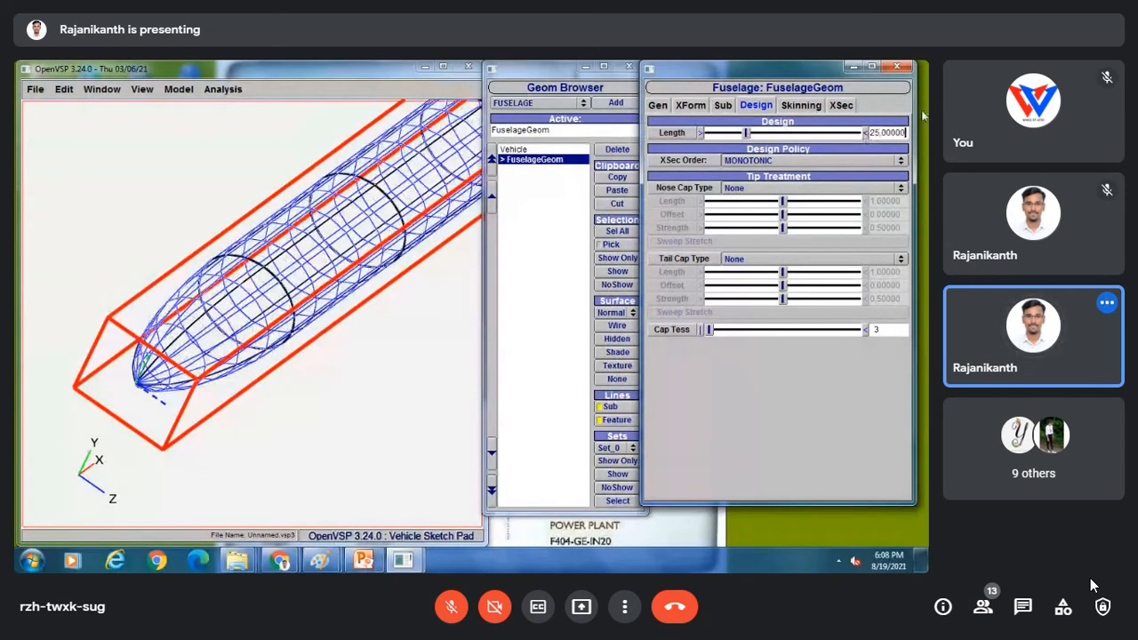
left_click(840, 105)
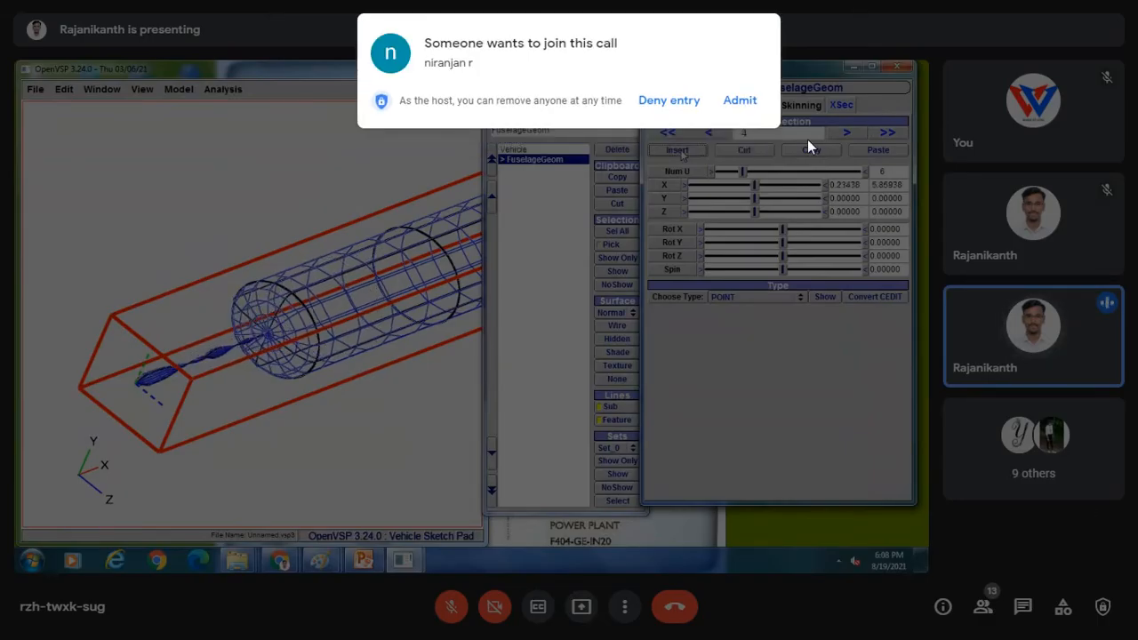
Admit the waiting participant and give the first cross-section a circle diameter of 1.
left_click(741, 100)
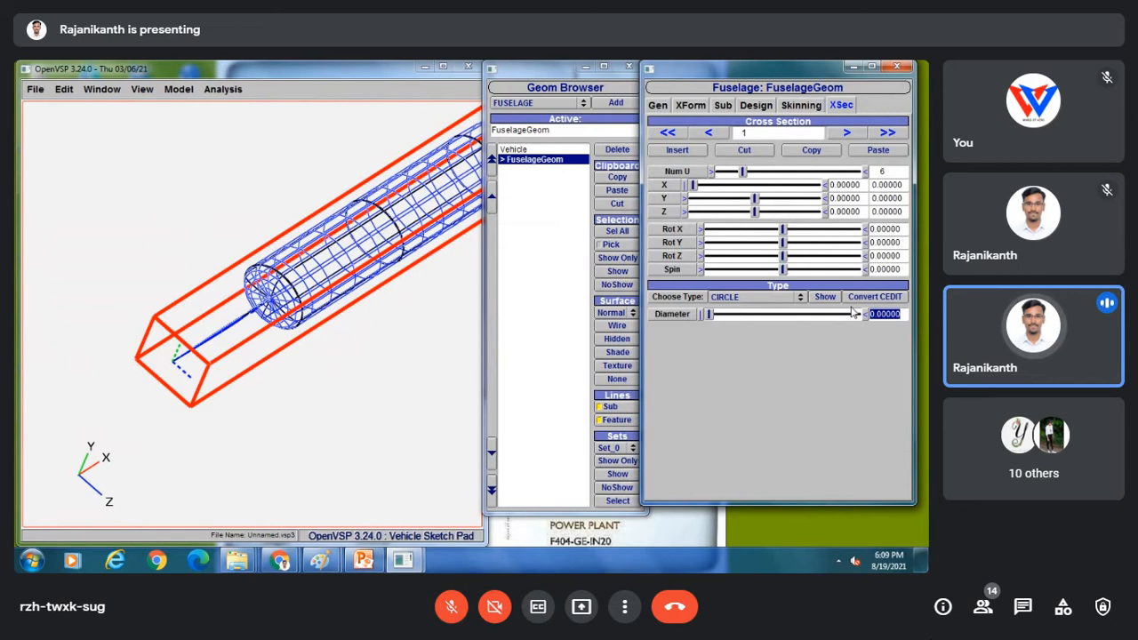
type("1")
key("Return")
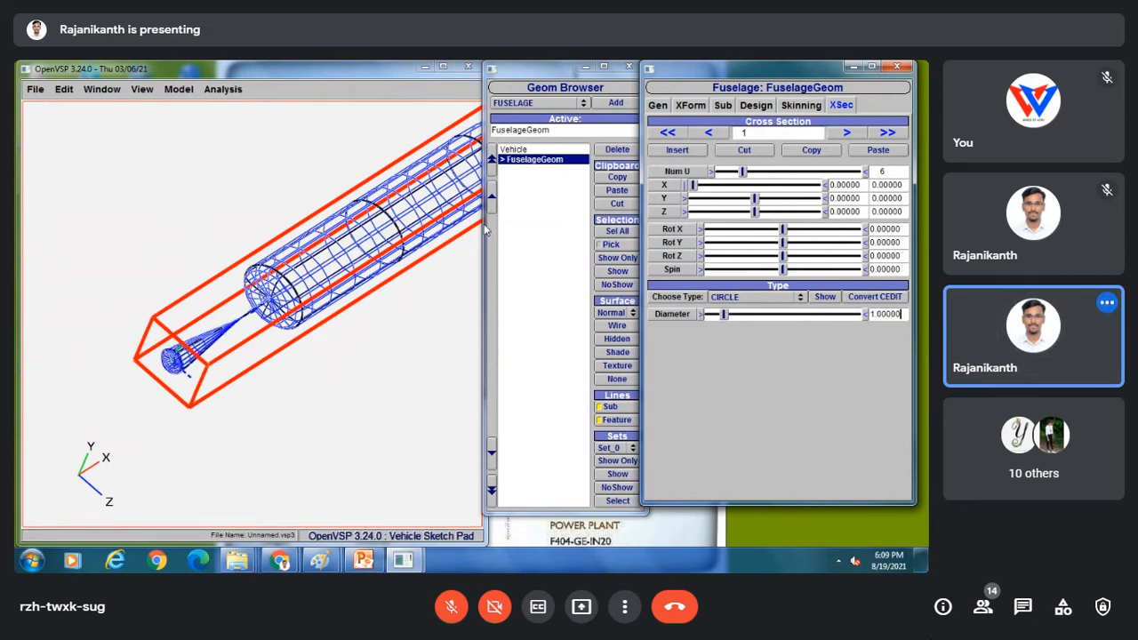
left_click(847, 134)
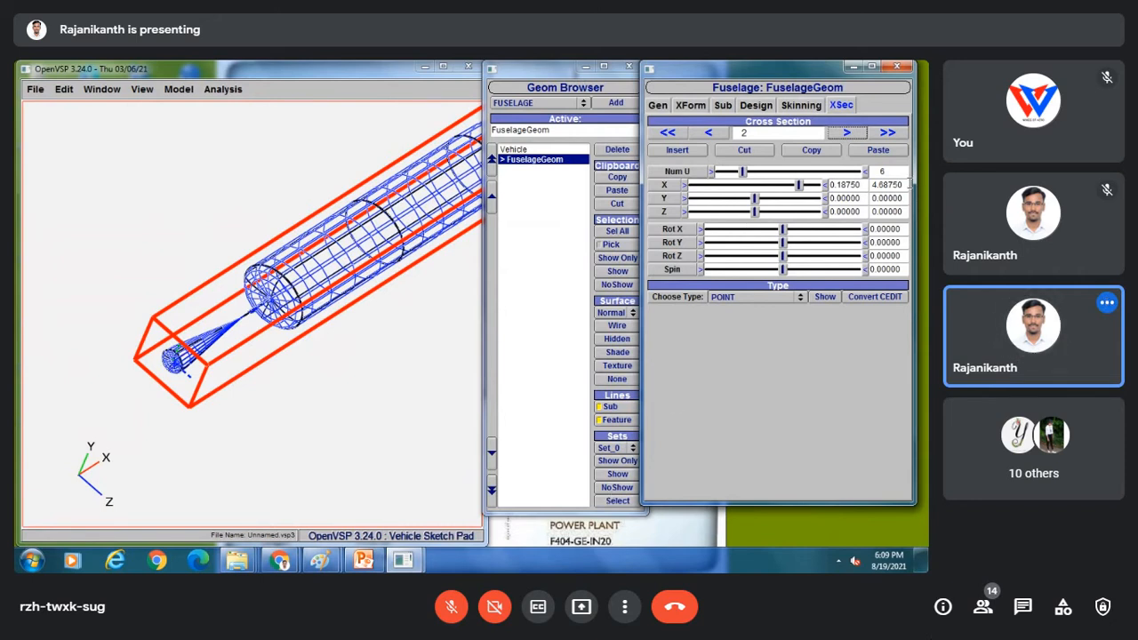
Position cross-section 2 at X 0.25 and cross-section 3 at X 1.2.
left_click_drag(907, 184, 855, 177)
type("0.25")
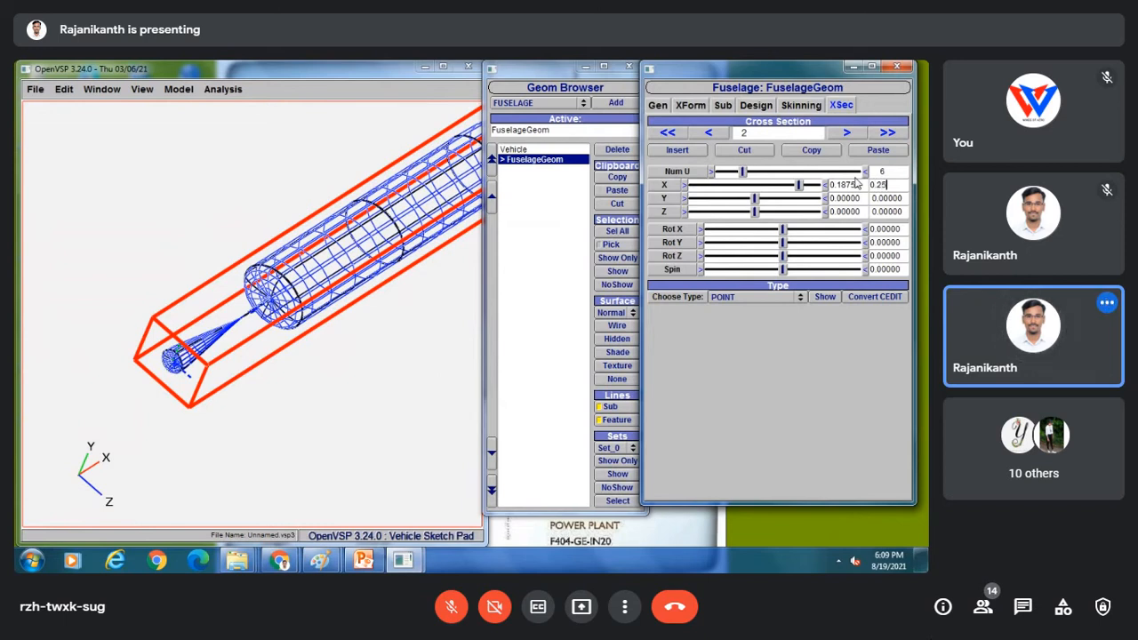
key("Return")
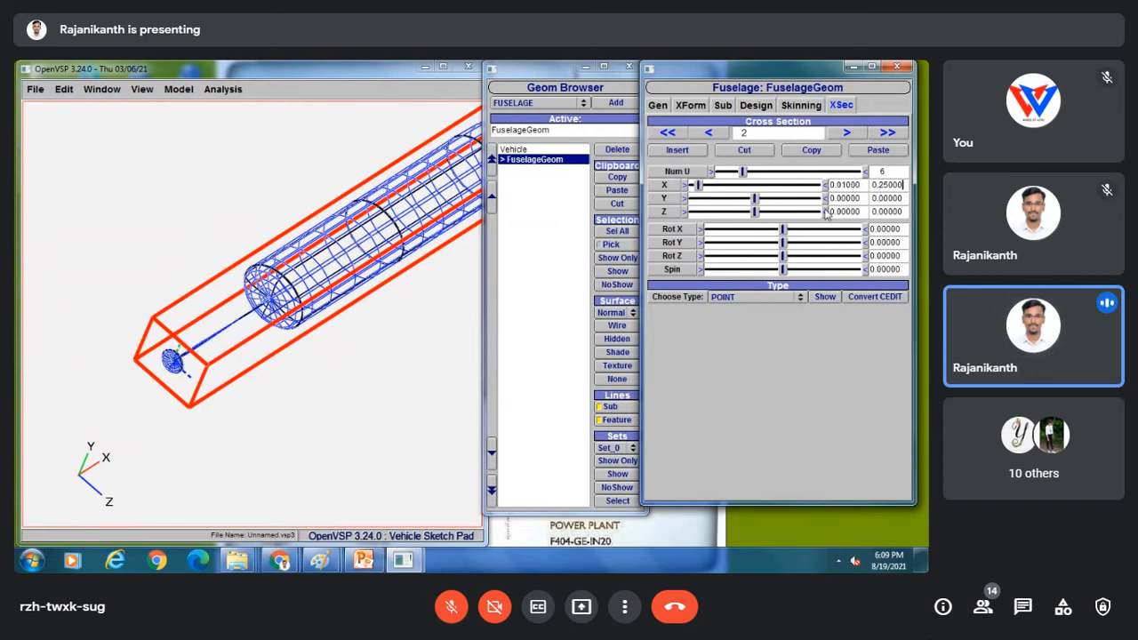
left_click(849, 132)
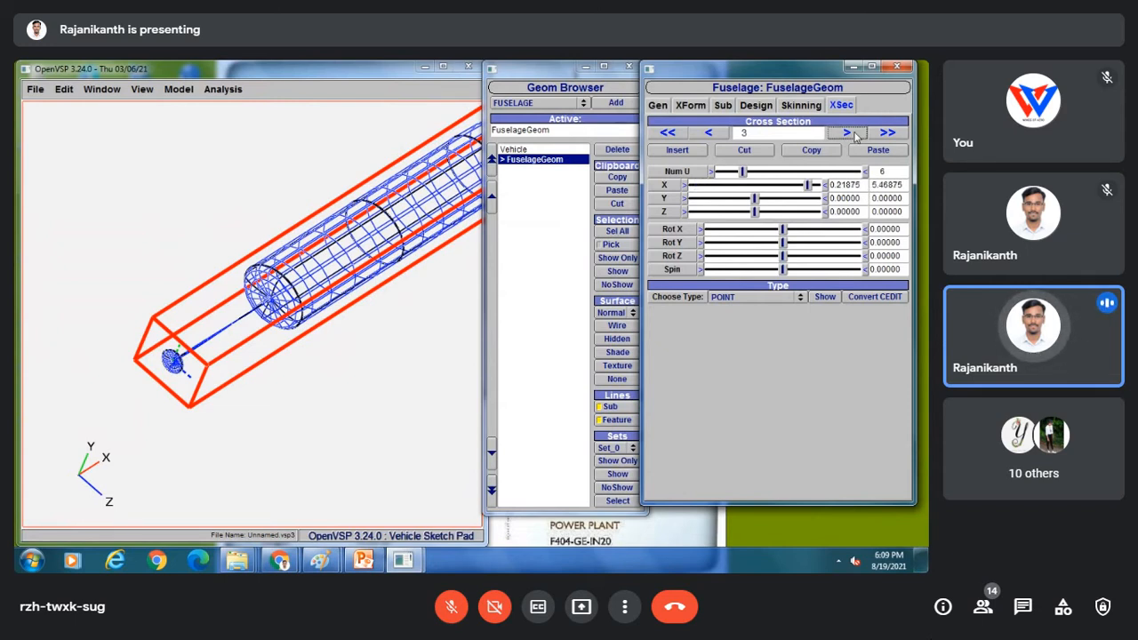
left_click_drag(903, 186, 853, 182)
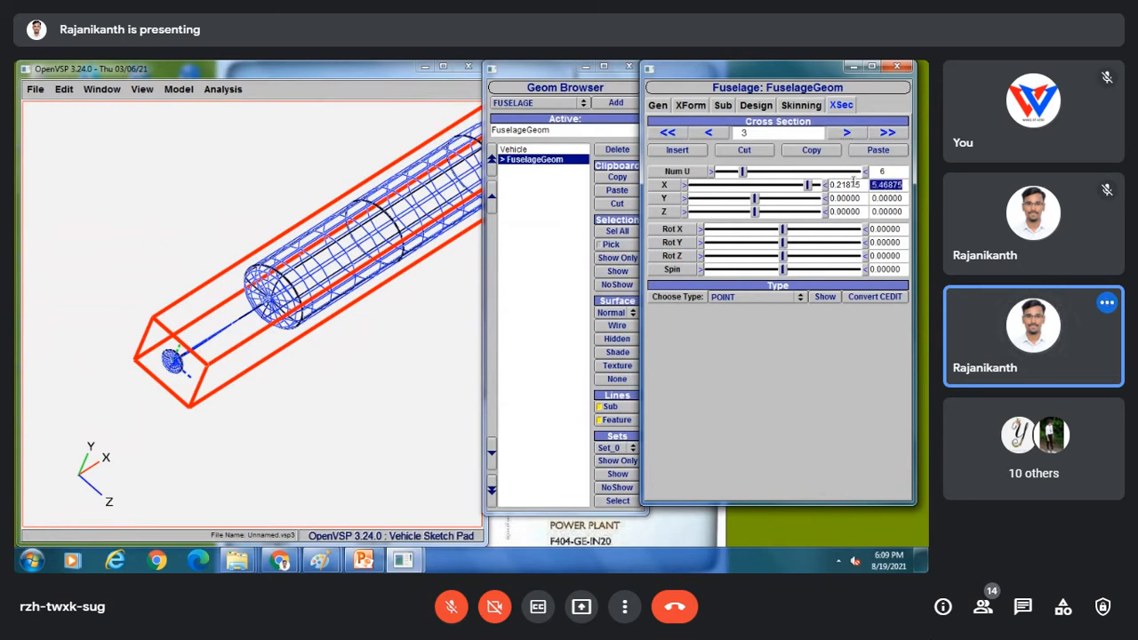
type("1.2")
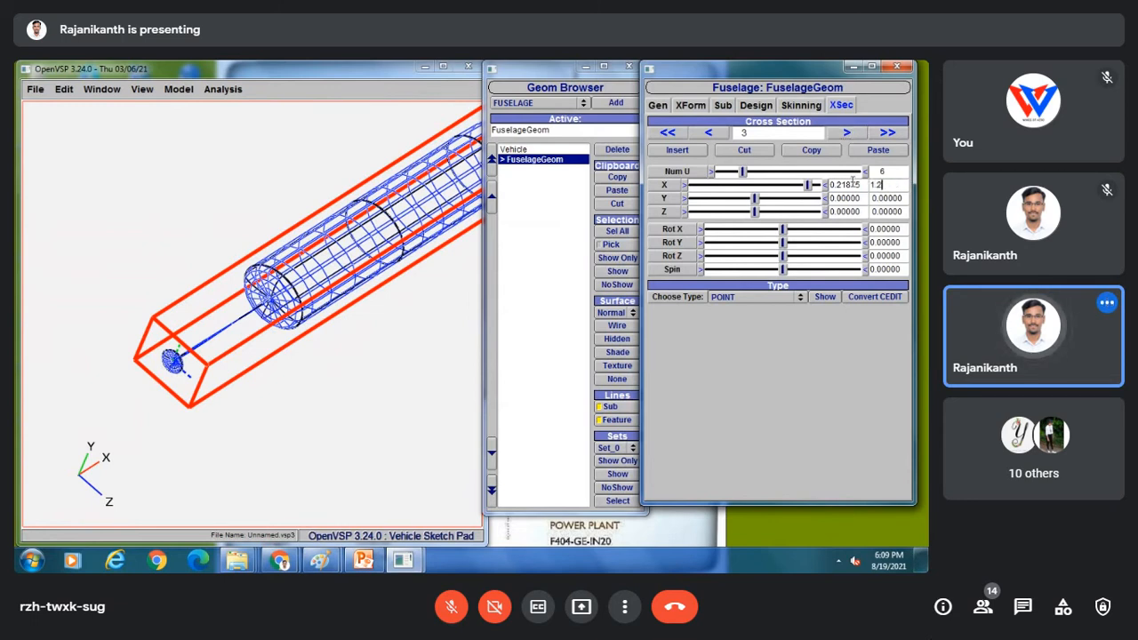
key("Return")
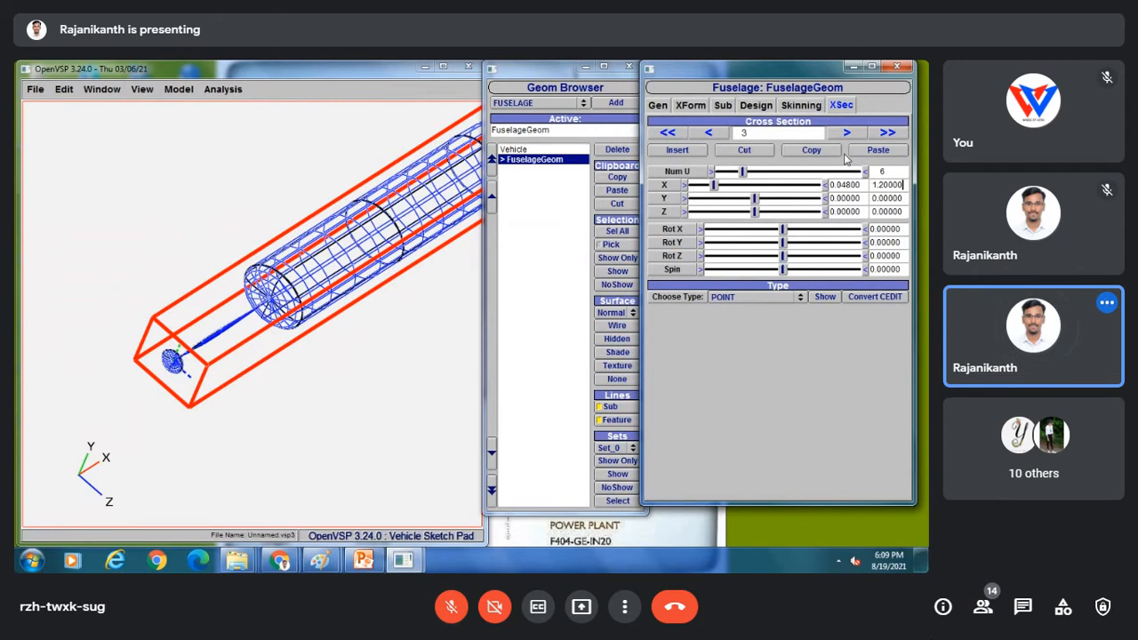
Make cross-sections 3 and 2 ellipses, sized about 0.95×1.73 and 1.09×1.77.
left_click(741, 296)
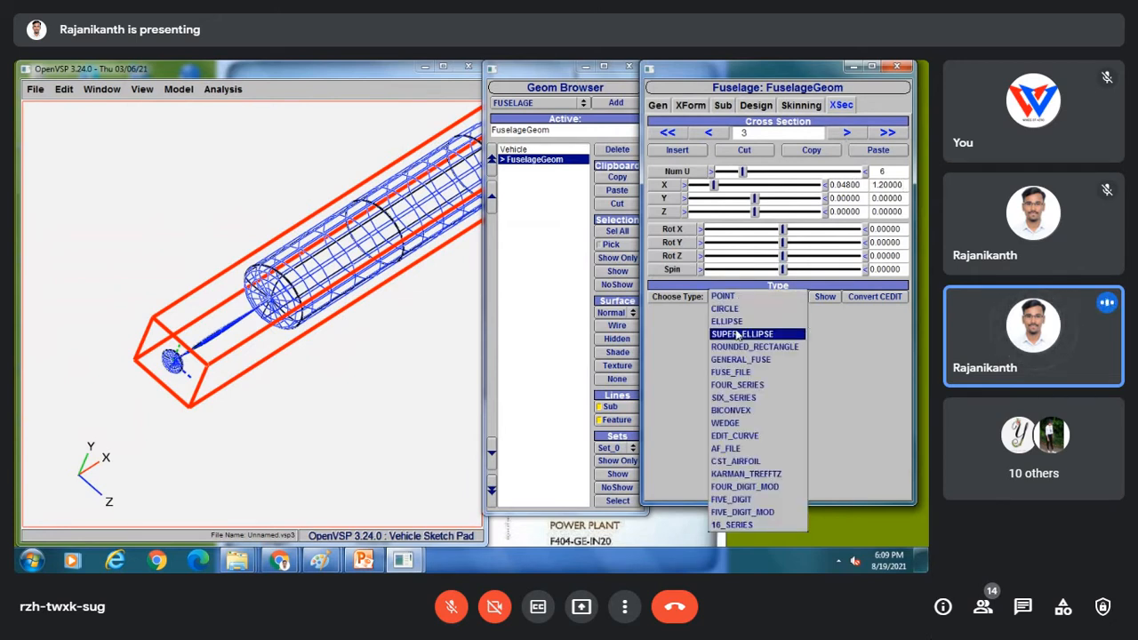
left_click(728, 321)
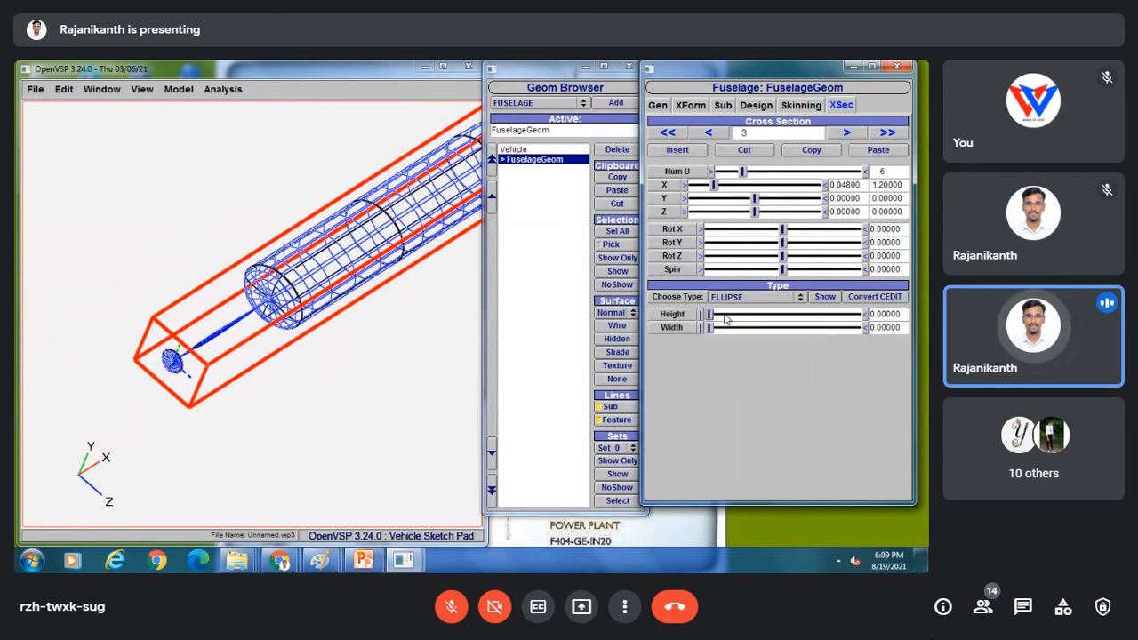
left_click_drag(710, 314, 736, 331)
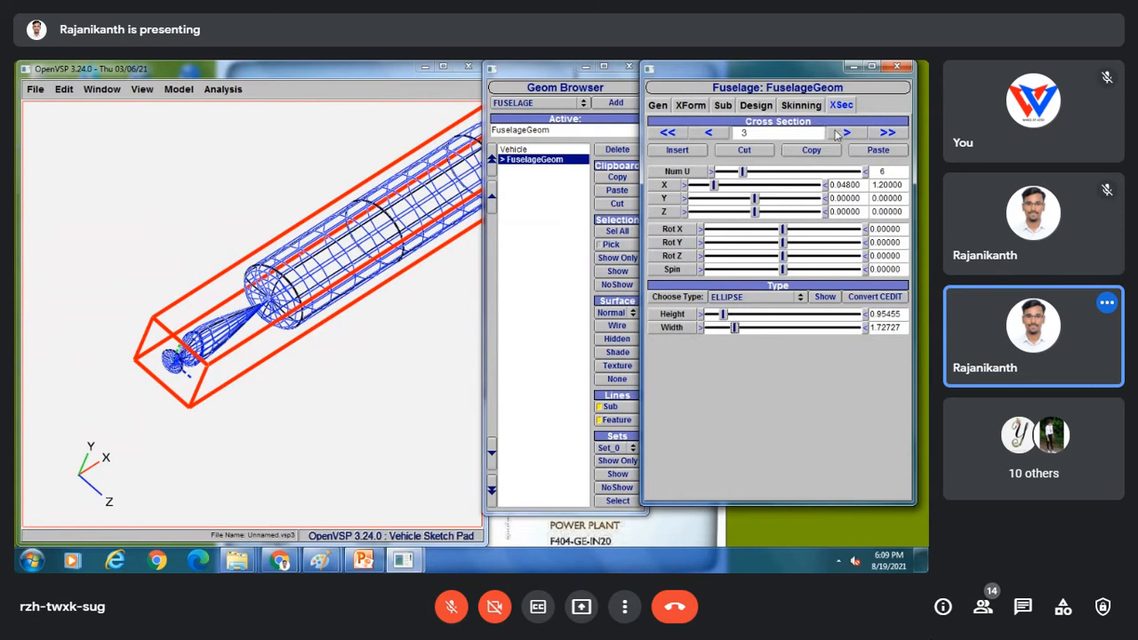
left_click(720, 135)
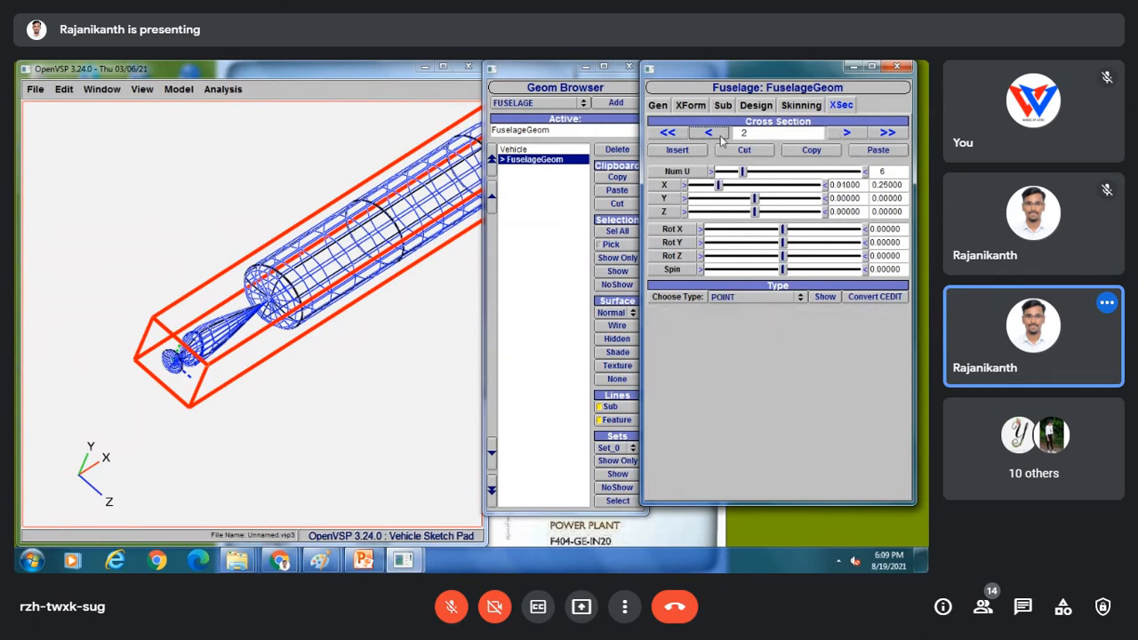
left_click(741, 297)
left_click(738, 321)
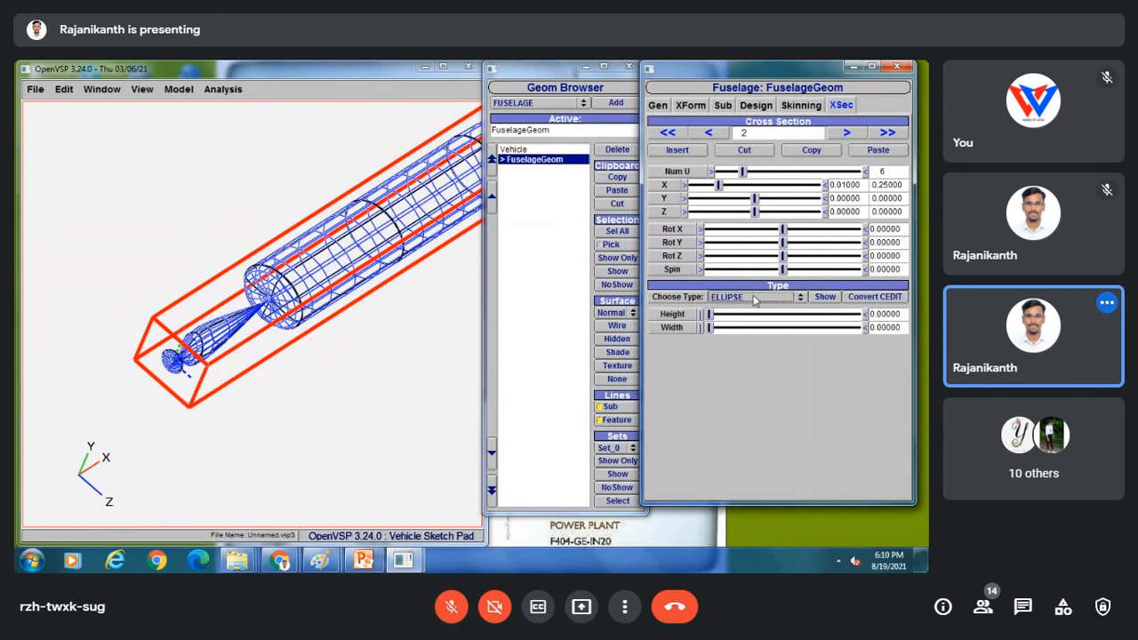
left_click_drag(709, 316, 734, 328)
Place cross-section 4 at X 4.0 along the fuselage.
left_click(845, 133)
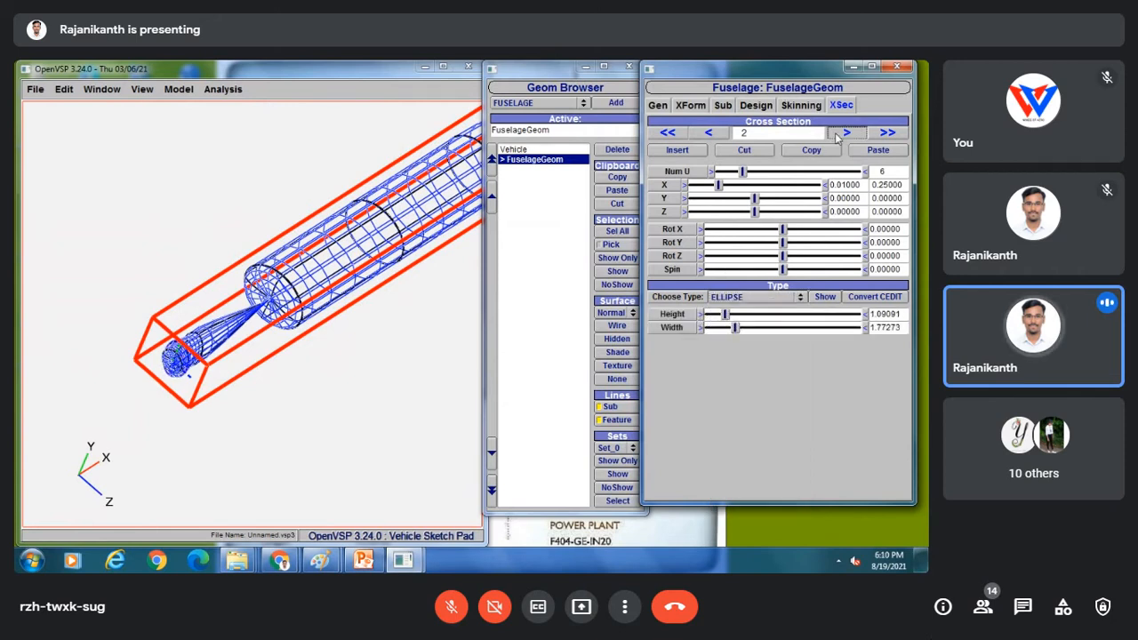
left_click(845, 133)
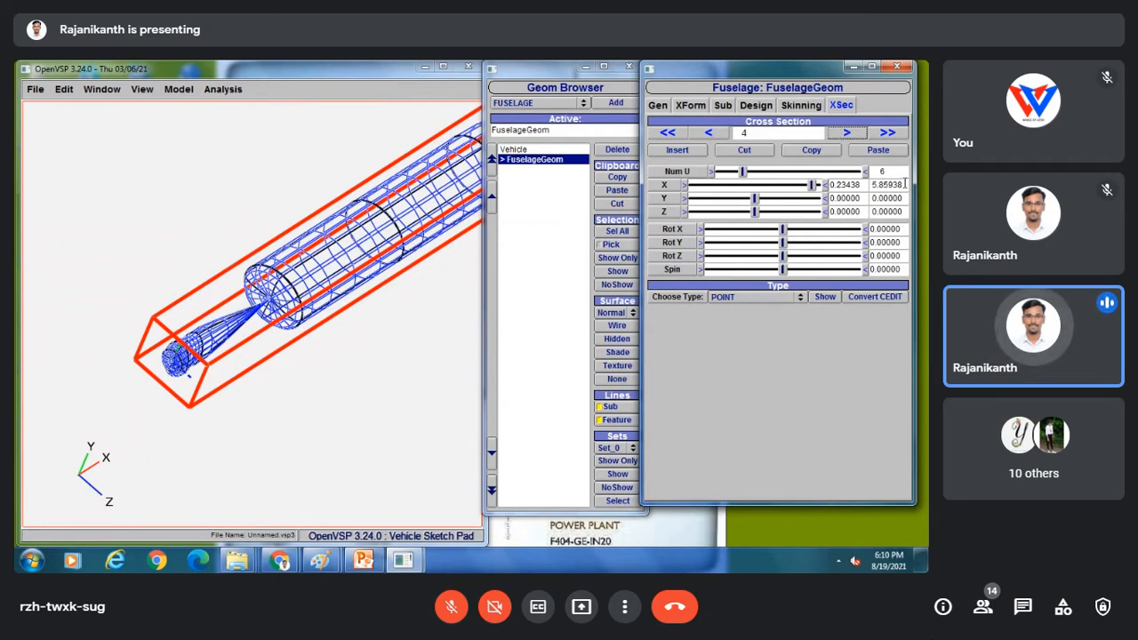
left_click_drag(902, 184, 858, 184)
type("4")
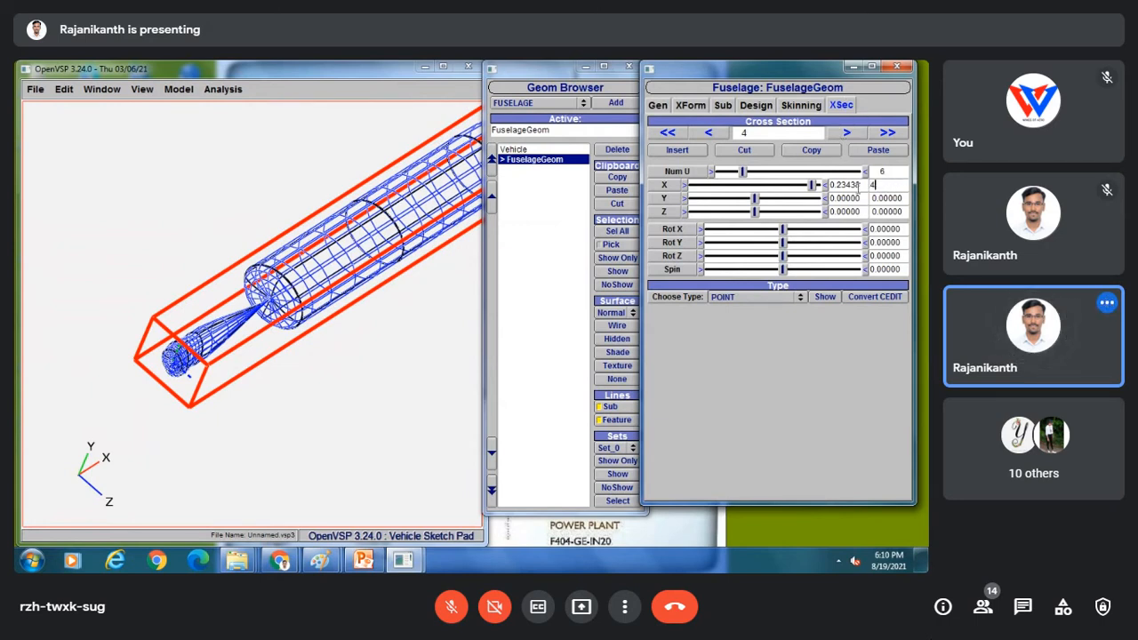
key("Return")
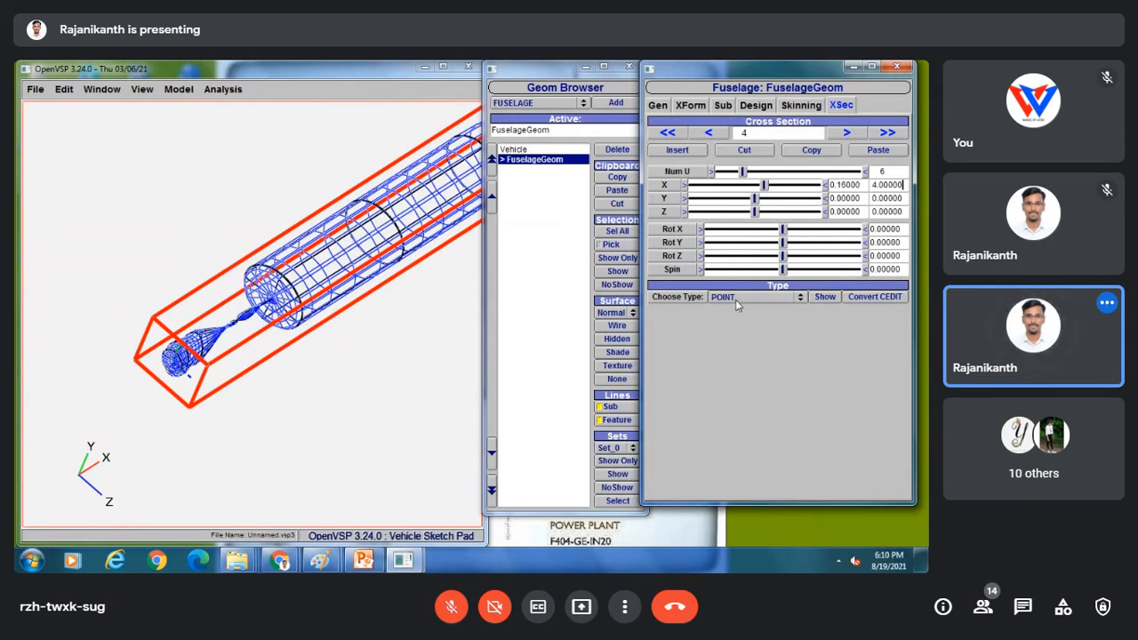
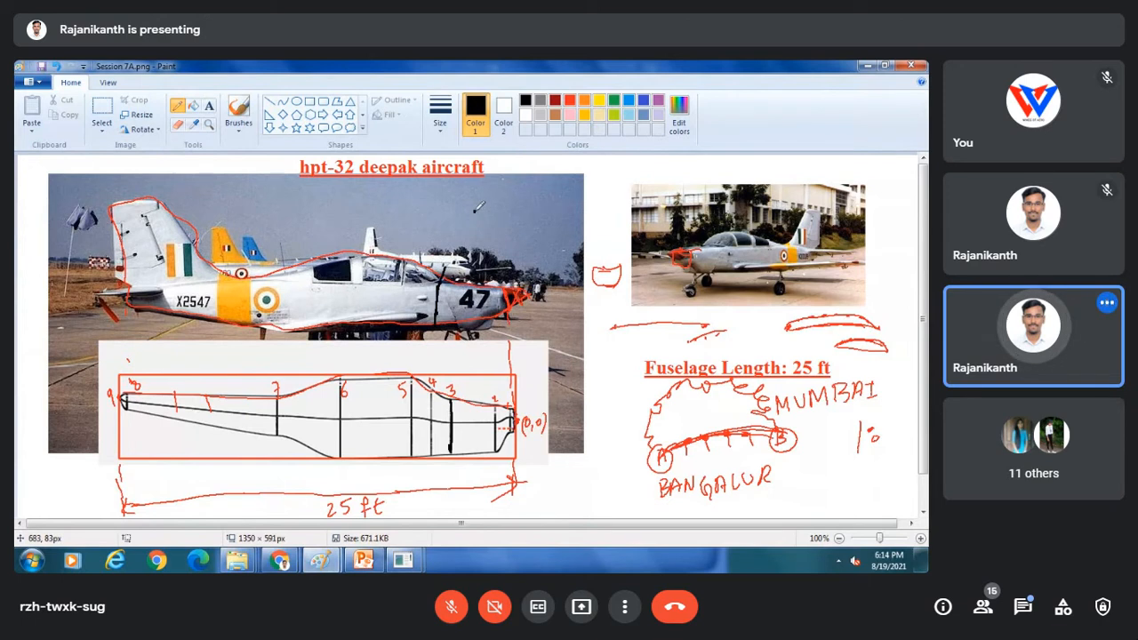
Sketch a black freehand oval over the photo's sky above the nose, then return to OpenVSP.
mouse_move(478, 207)
left_mouse_down()
mouse_move(500, 211)
mouse_move(533, 244)
left_mouse_up()
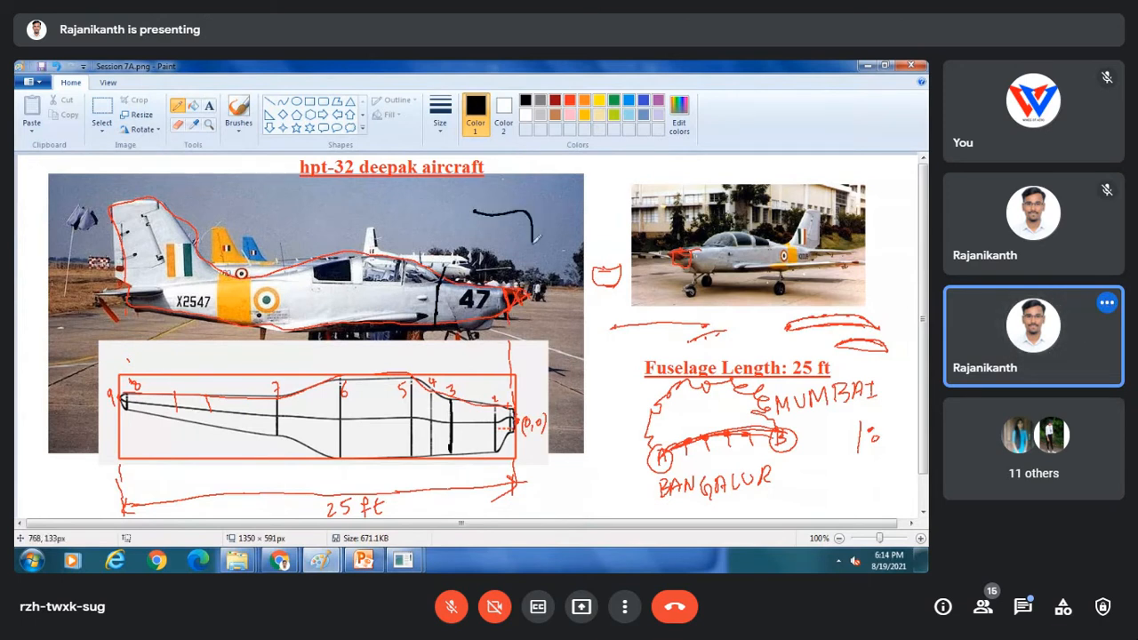
mouse_move(468, 214)
left_mouse_down()
mouse_move(471, 256)
mouse_move(520, 258)
mouse_move(495, 250)
left_mouse_up()
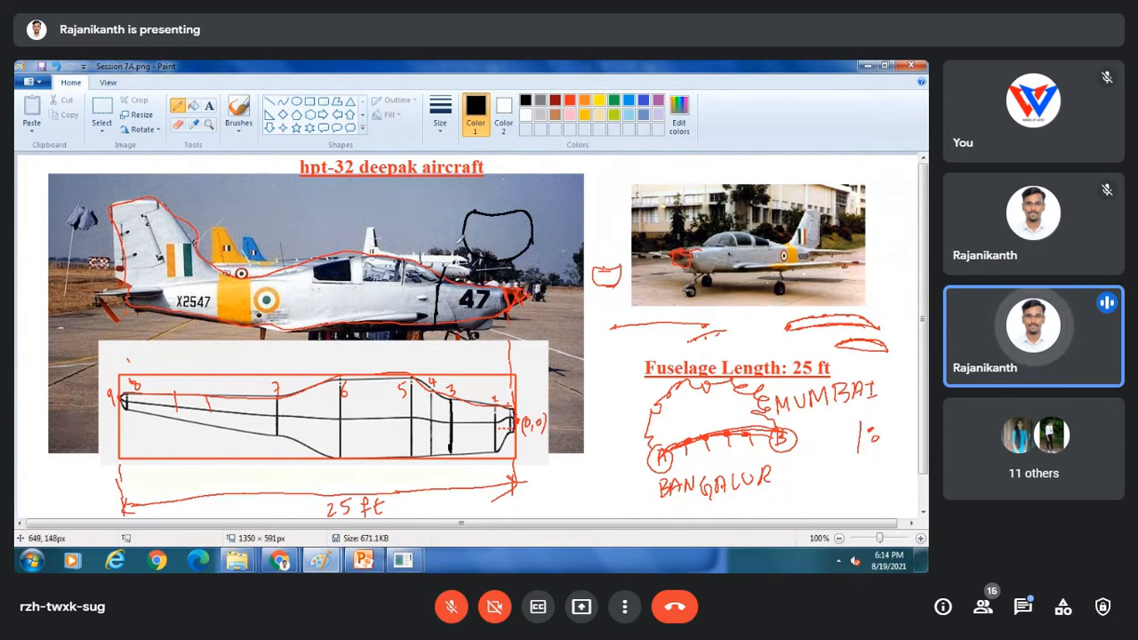
left_click(403, 559)
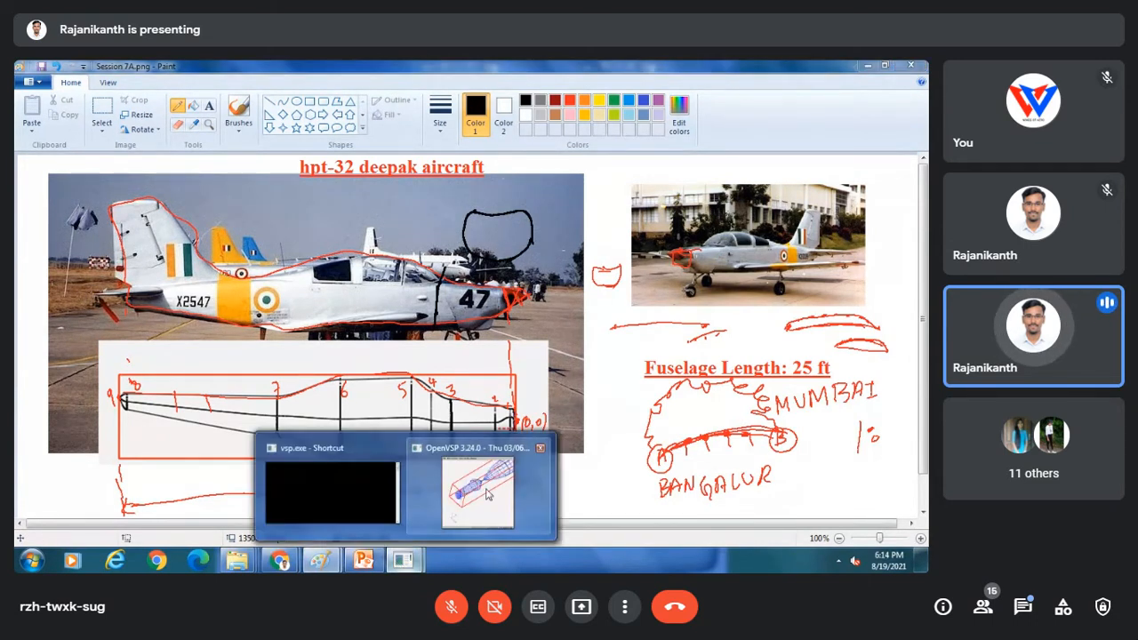
left_click(480, 493)
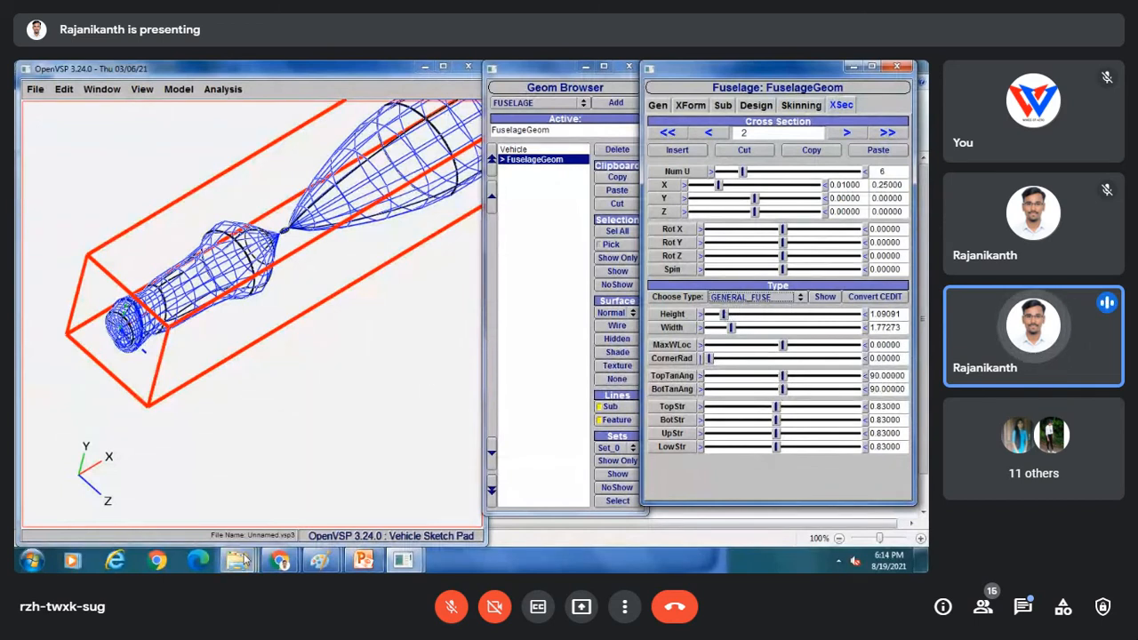
Bring the OpenVSP fuselage model with cross-section 2's shape parameters back on screen.
mouse_move(242, 561)
left_click(261, 503)
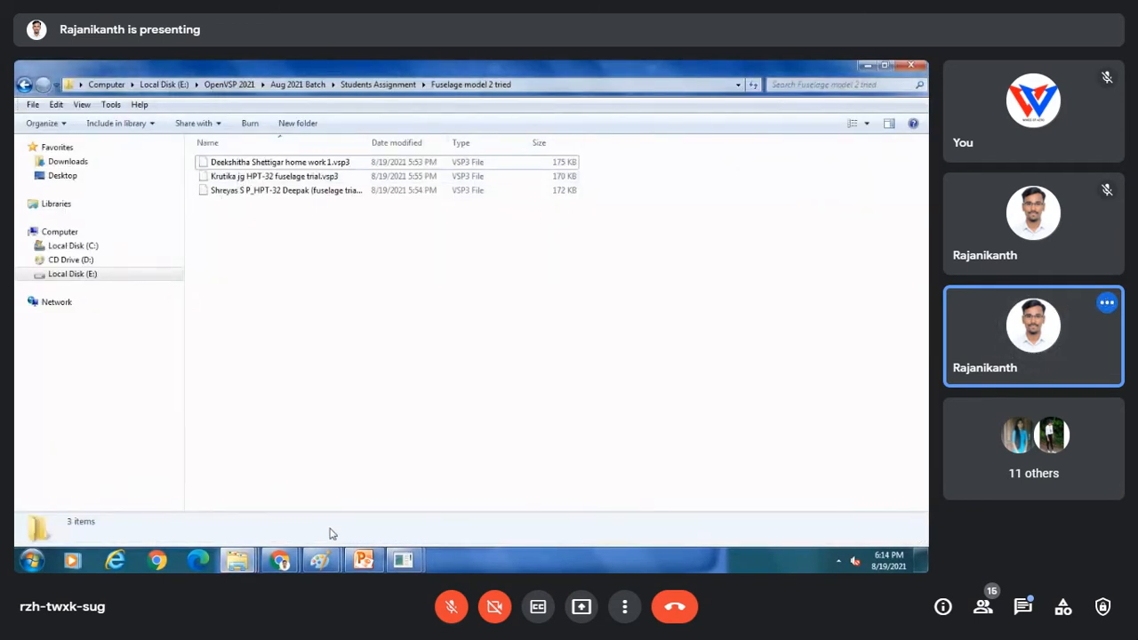
mouse_move(402, 561)
left_click(478, 489)
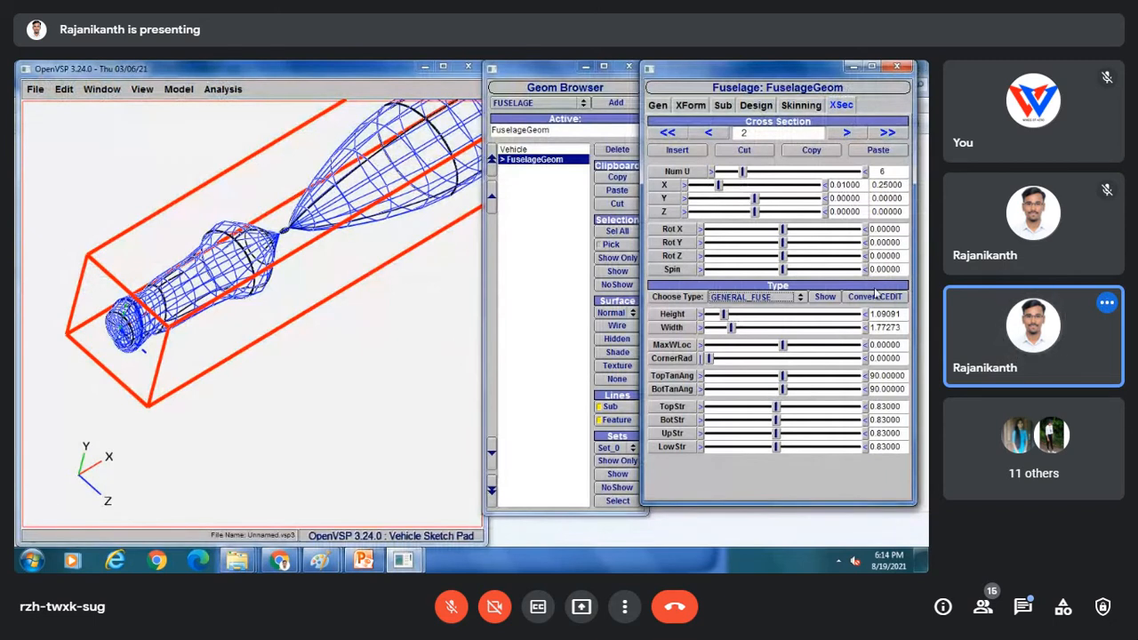
left_click(823, 300)
Arrange the cross-section preview window beside the fuselage and pan the 3-D view.
left_click_drag(561, 130, 329, 386)
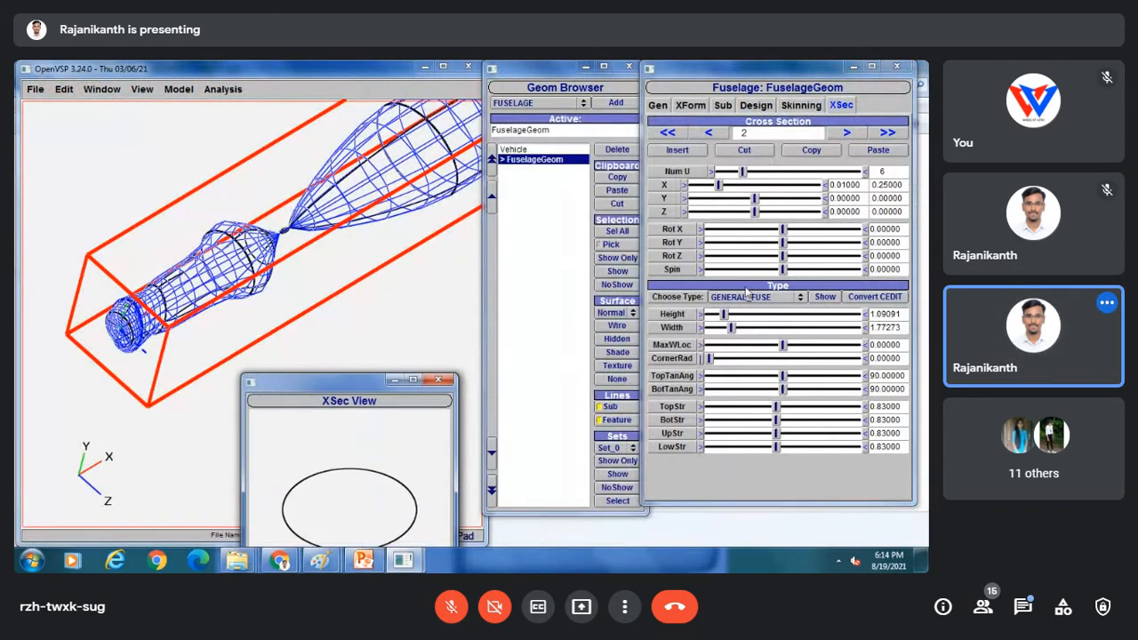
scroll(133, 318, "up", 4)
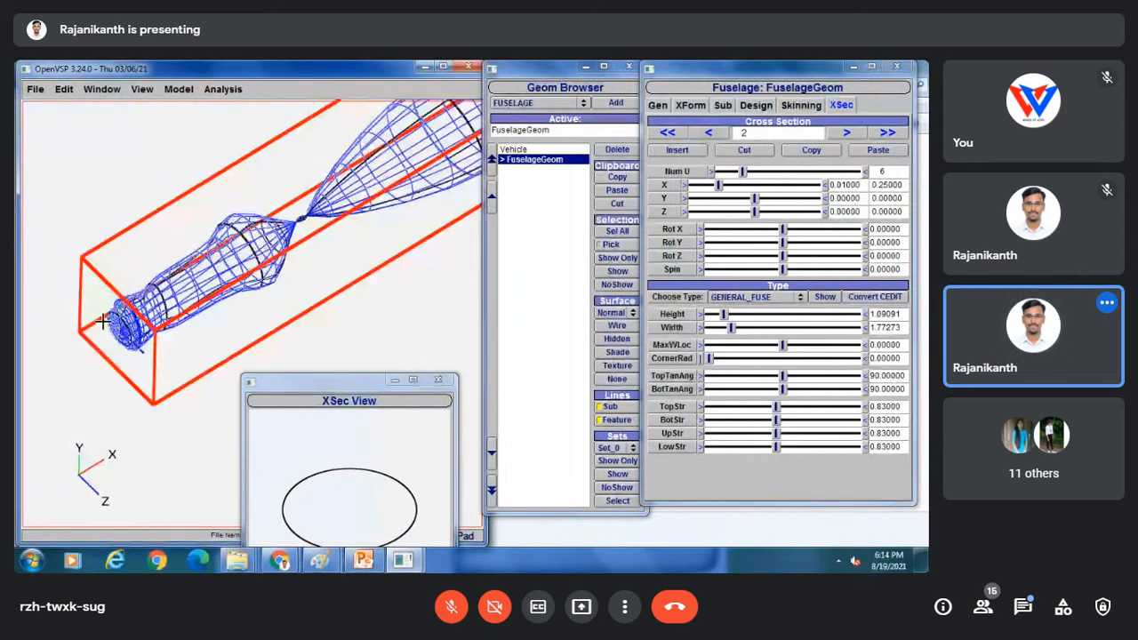
right_click_drag(135, 320, 311, 257)
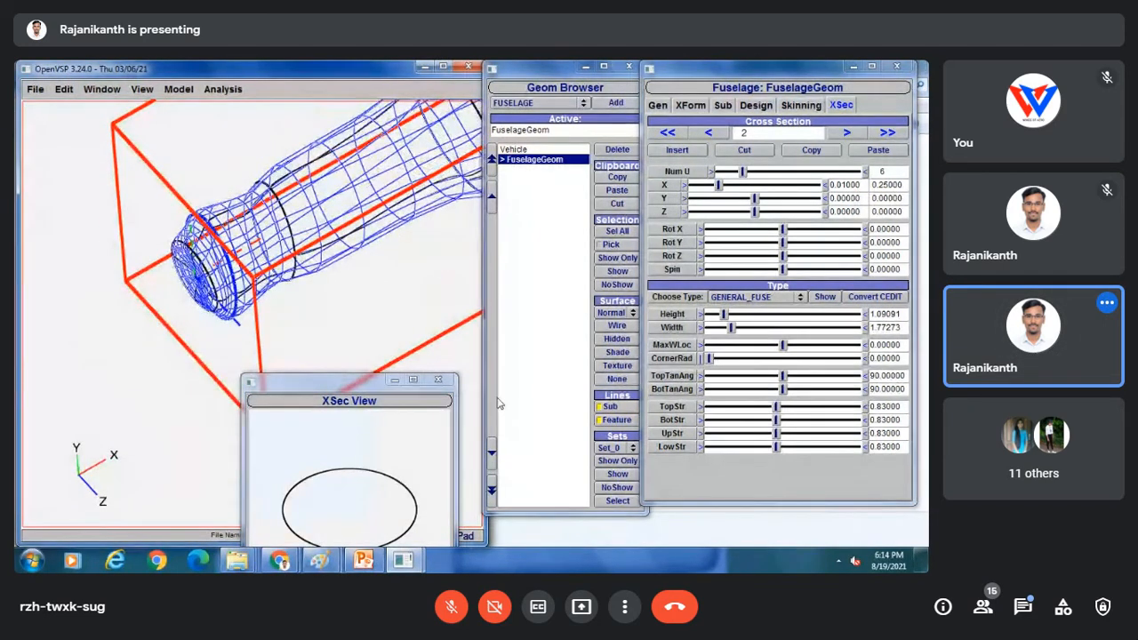
left_click_drag(334, 382, 361, 258)
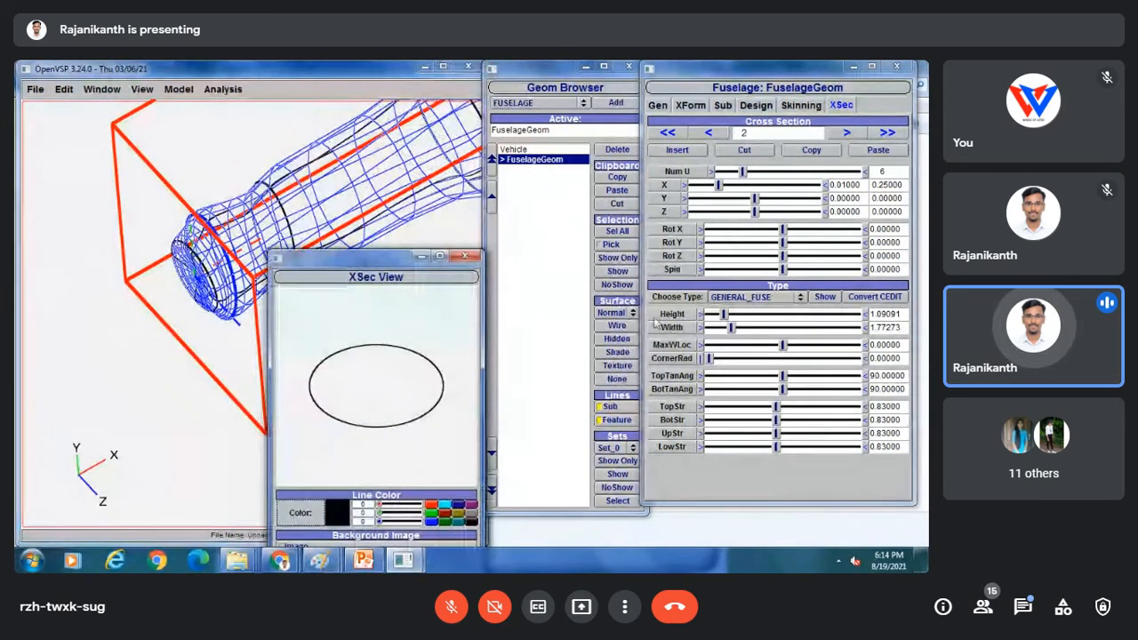
Set cross-section 2 to height 1.5 and width 3.0, raising MaxWLoc to about 0.37.
left_click(727, 317)
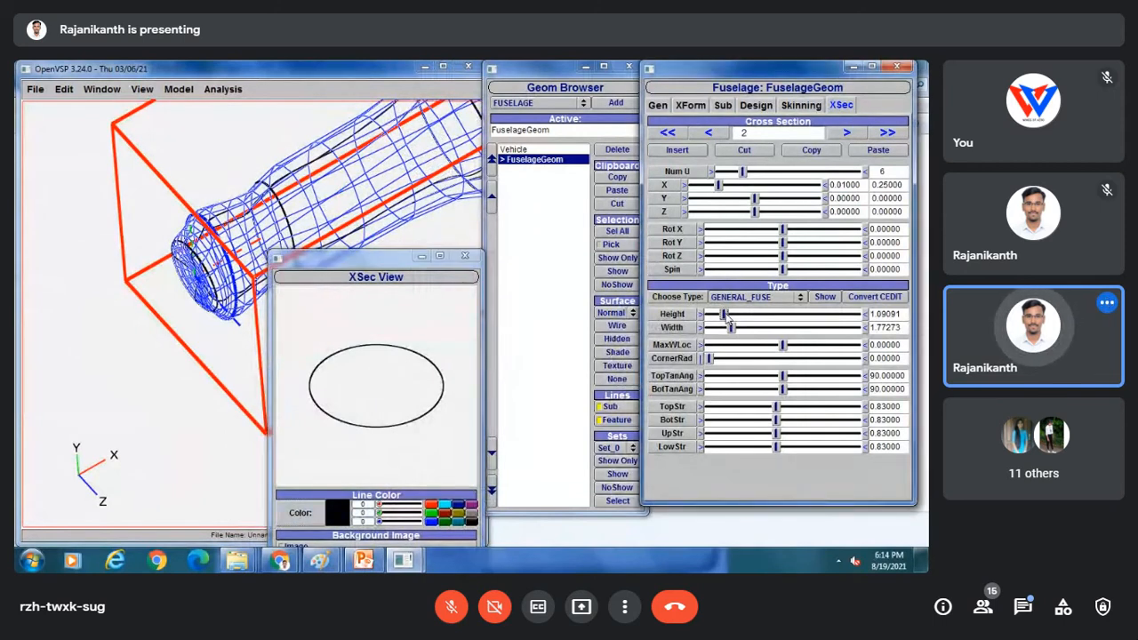
left_click_drag(727, 318, 740, 320)
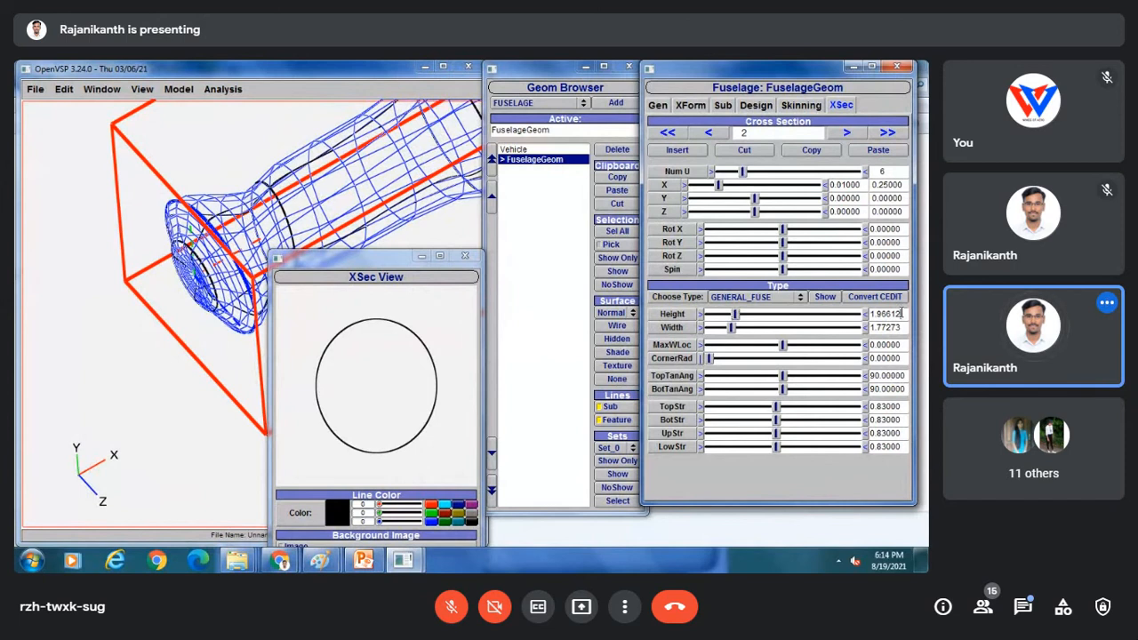
left_click_drag(902, 314, 871, 318)
type("1.5")
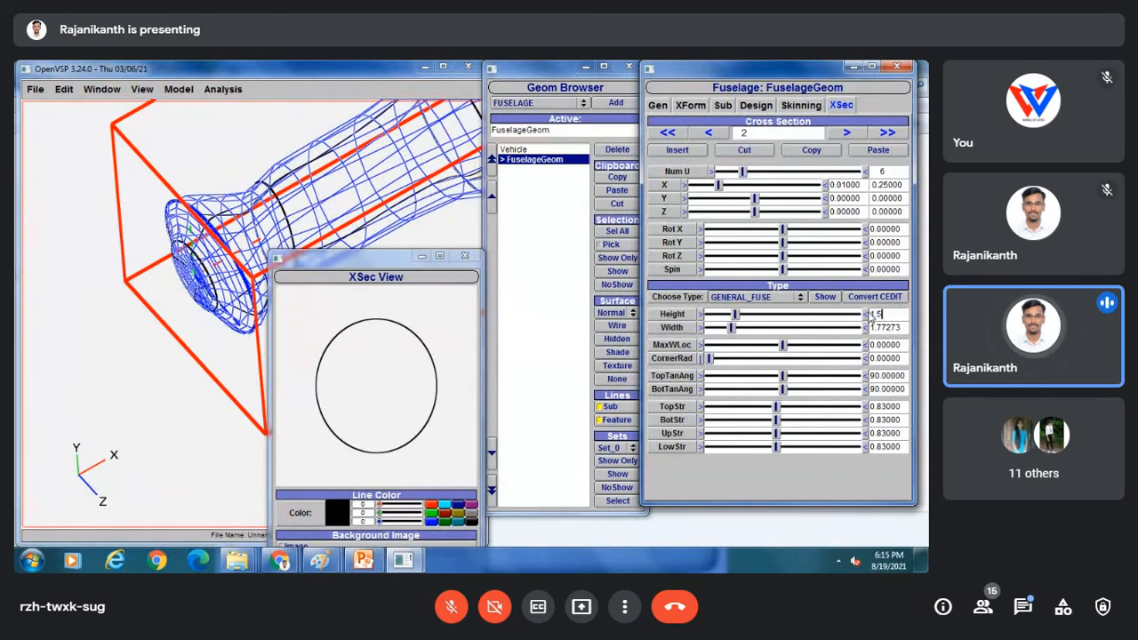
key("Return")
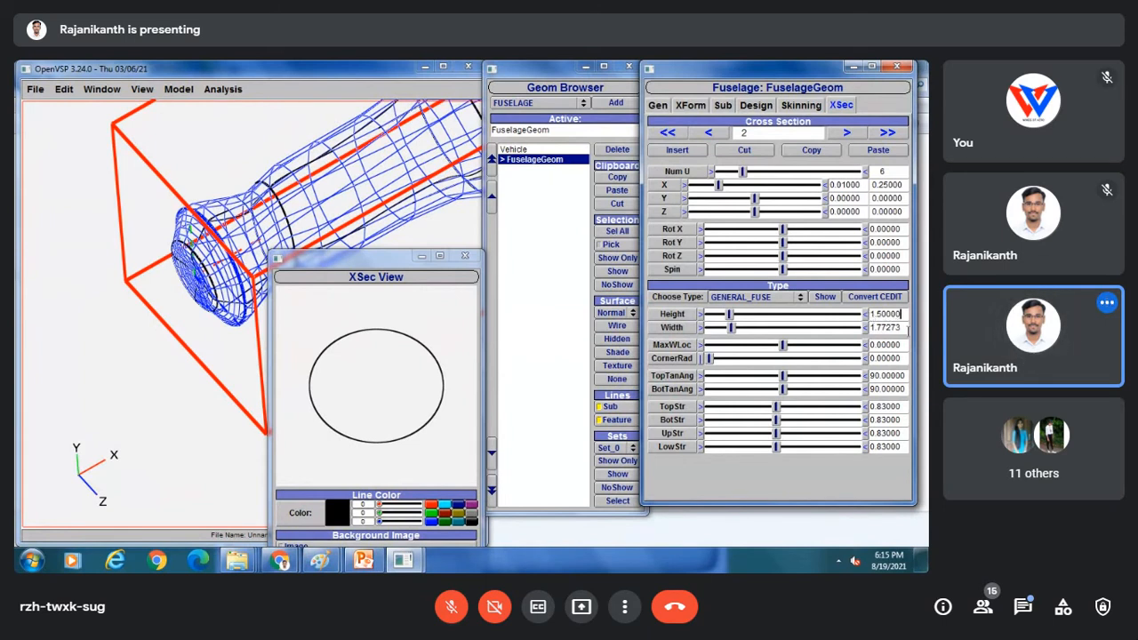
left_click_drag(905, 327, 863, 329)
type("3")
key("Return")
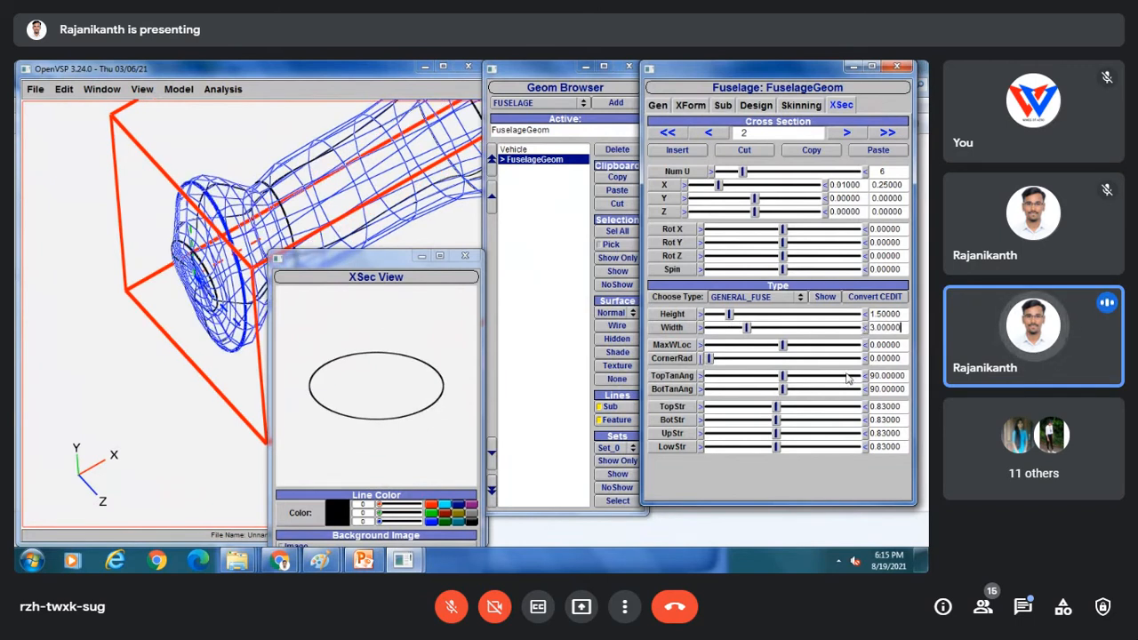
left_click_drag(786, 349, 813, 347)
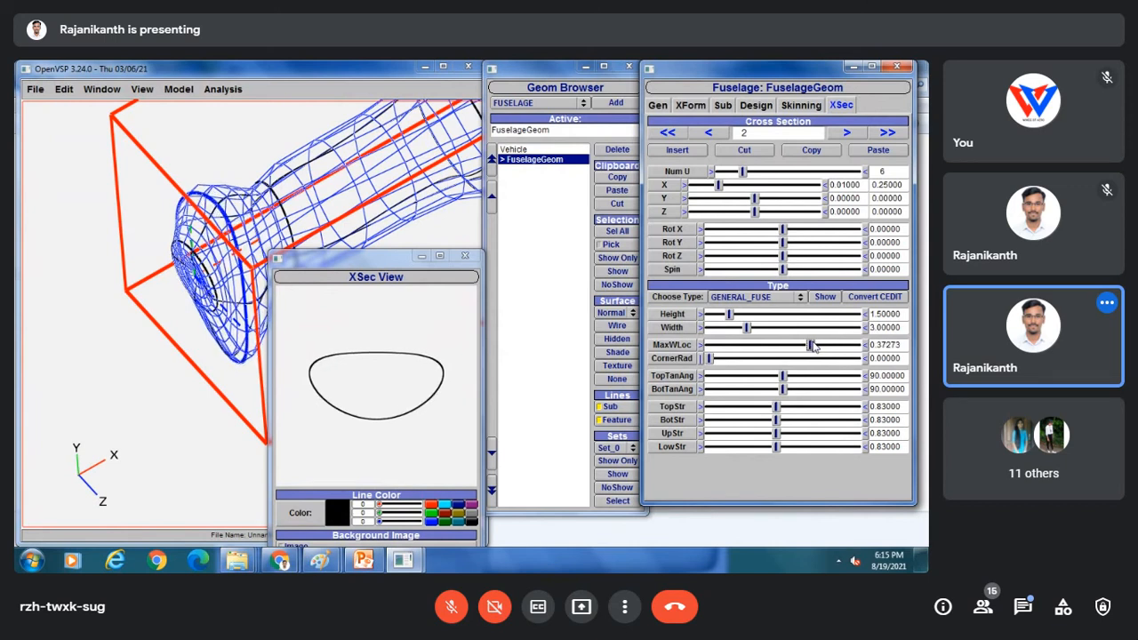
Give cross-section 2 MaxWLoc 0.3, corner radius 0.5 and top strength 1.1.
double_click(889, 344)
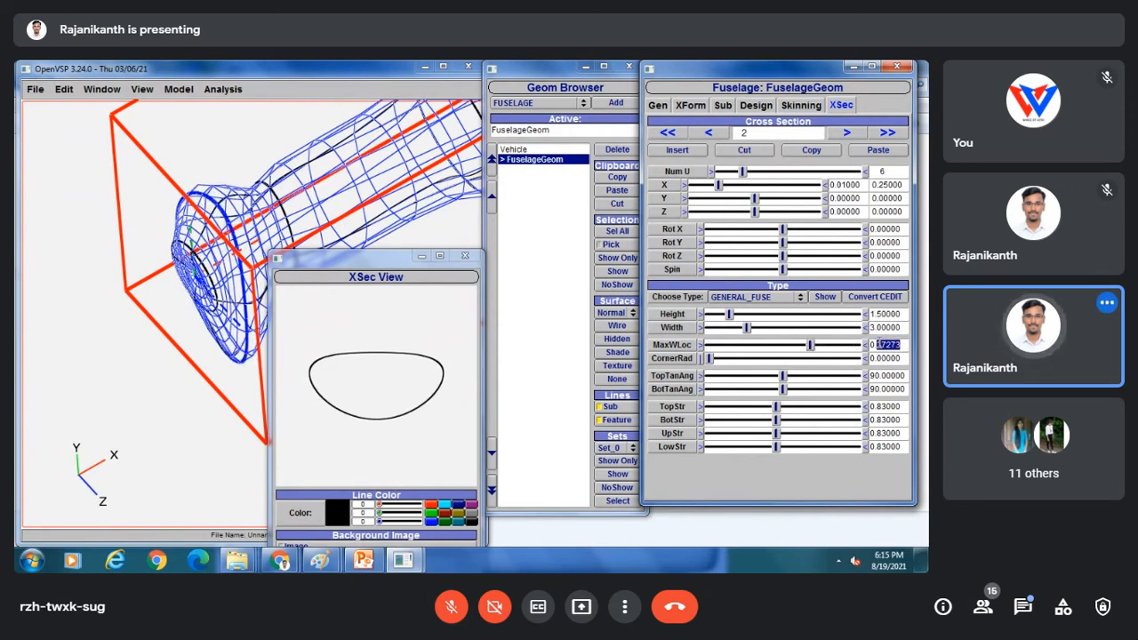
type("1")
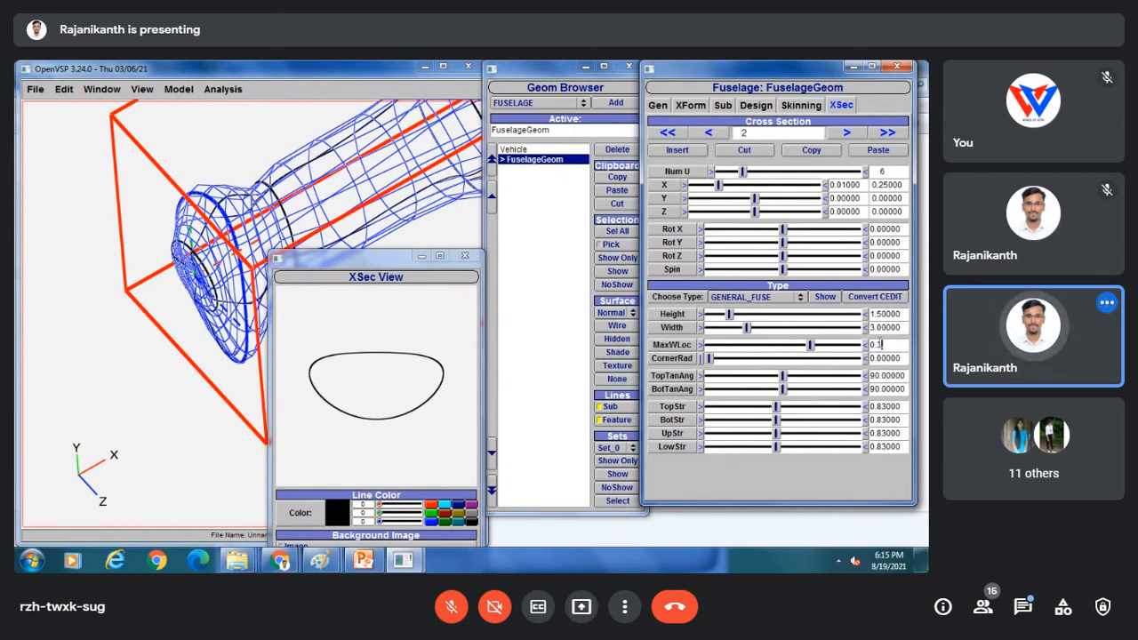
key("Return")
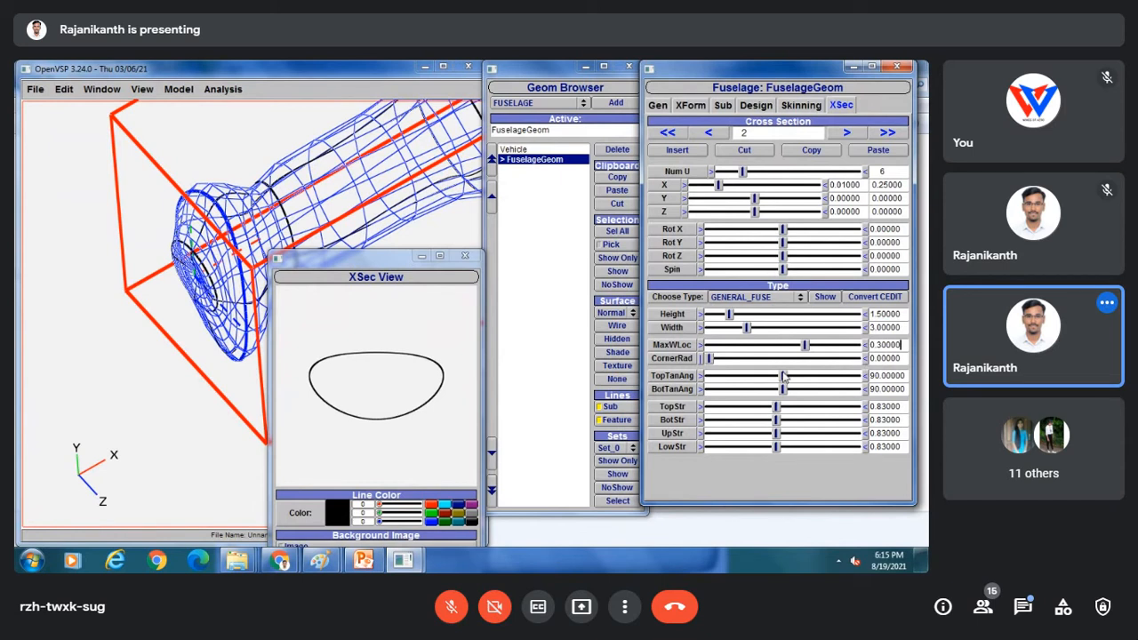
left_click_drag(711, 359, 787, 356)
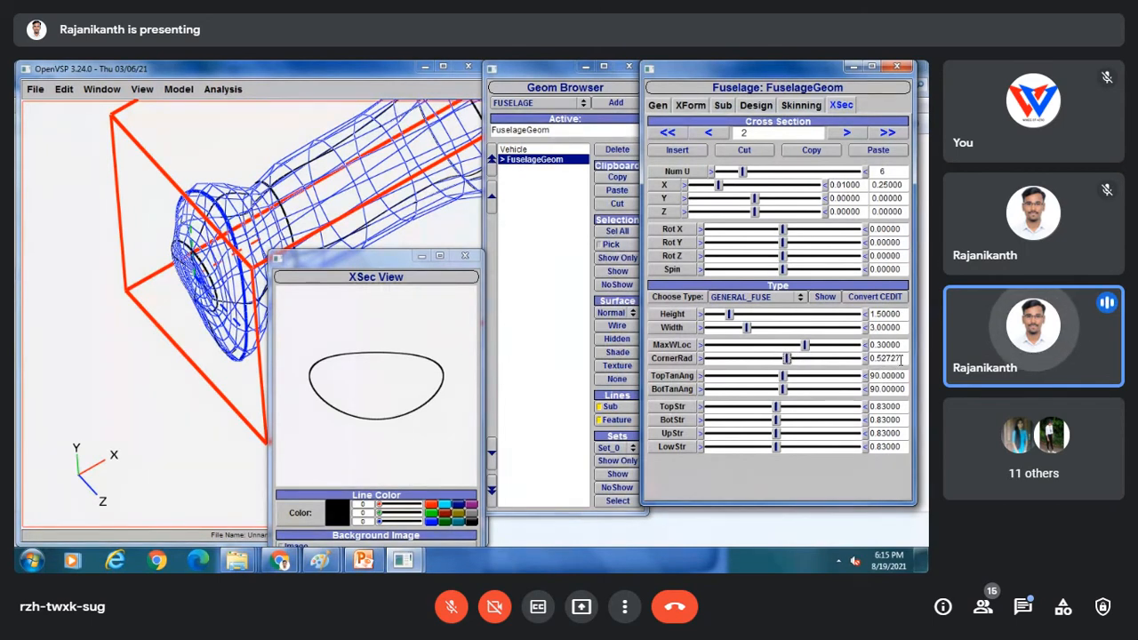
left_click_drag(905, 359, 881, 358)
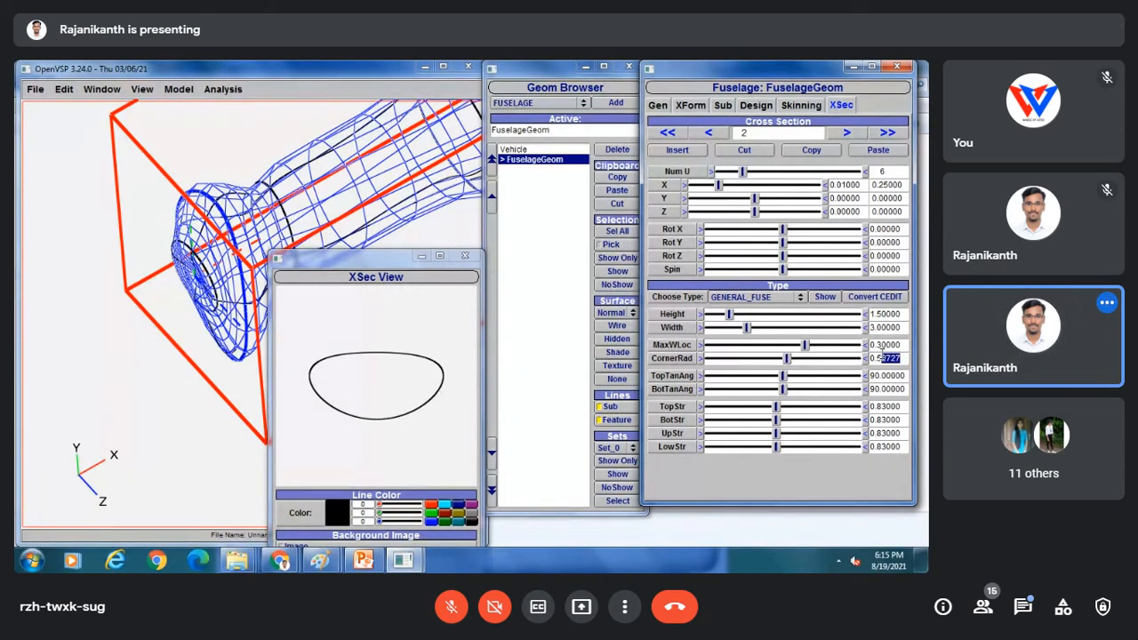
type("5")
key("Return")
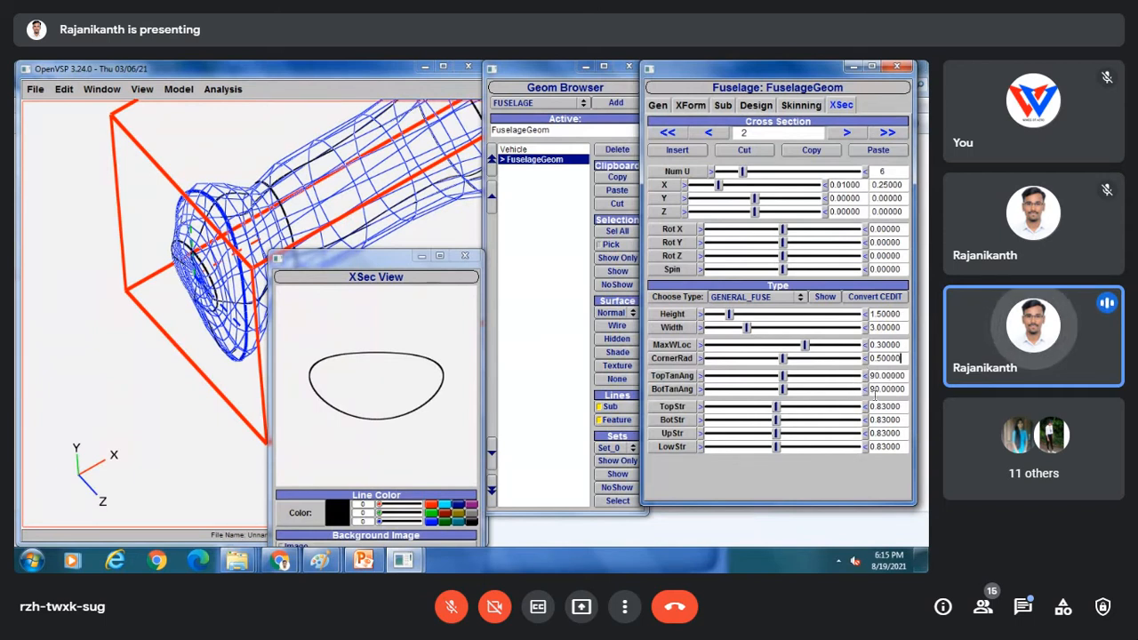
left_click_drag(779, 409, 796, 410)
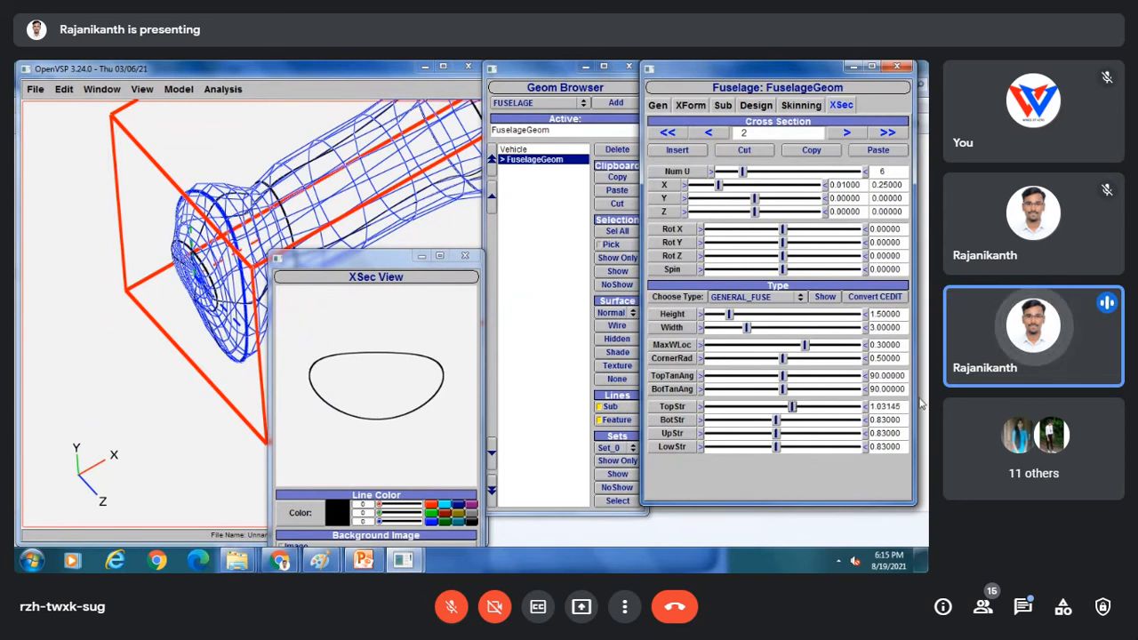
left_click_drag(906, 406, 878, 406)
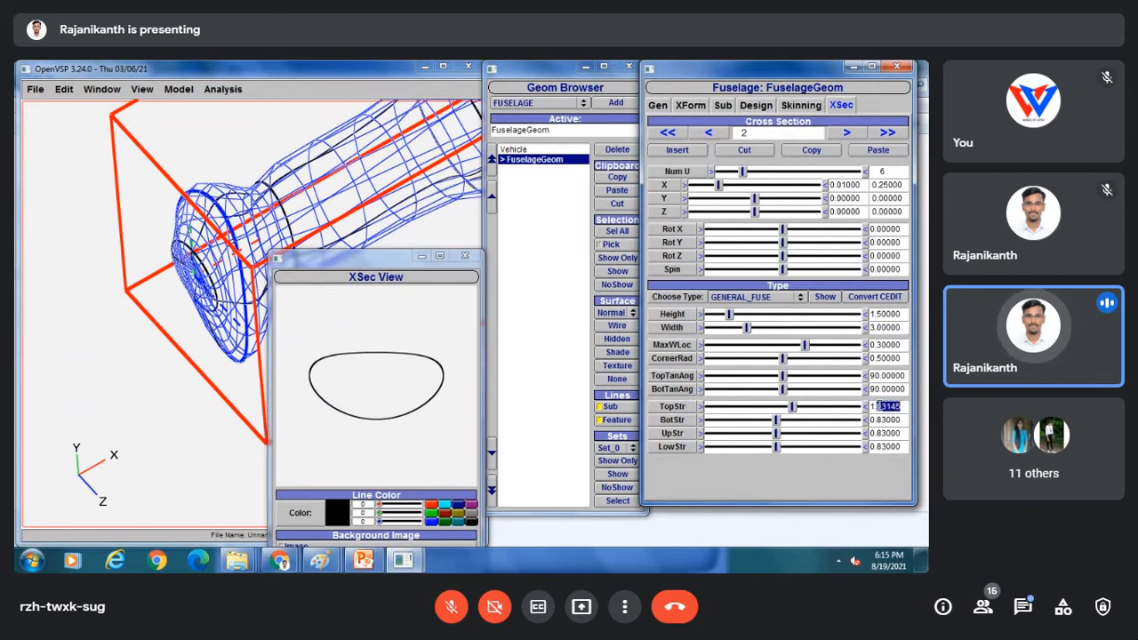
type("1.1")
key("Return")
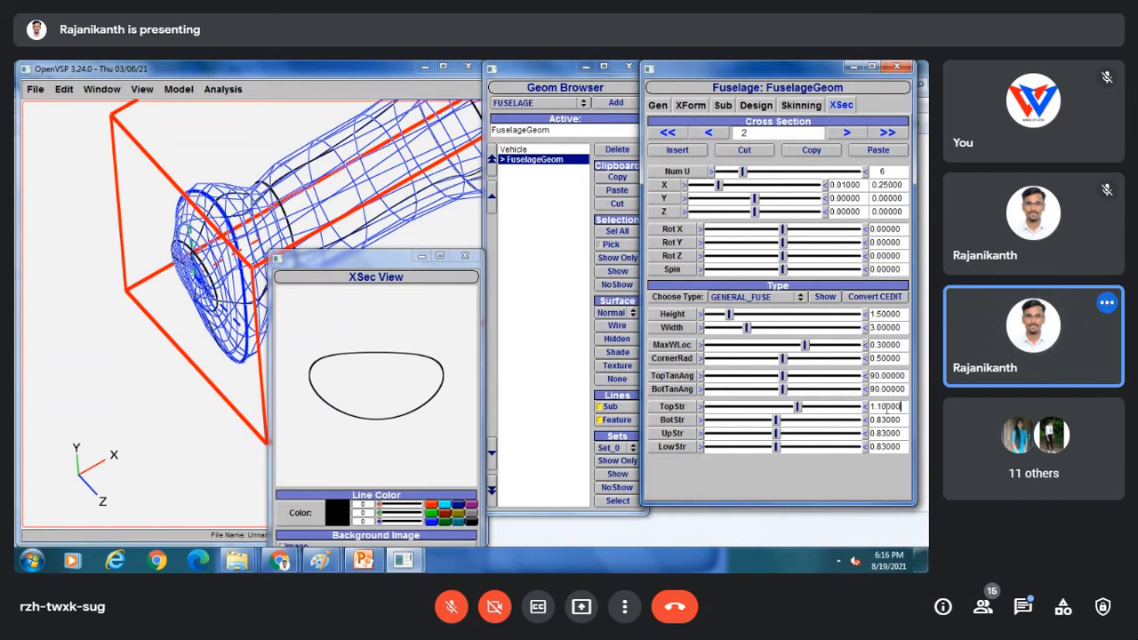
left_click_drag(178, 263, 254, 274)
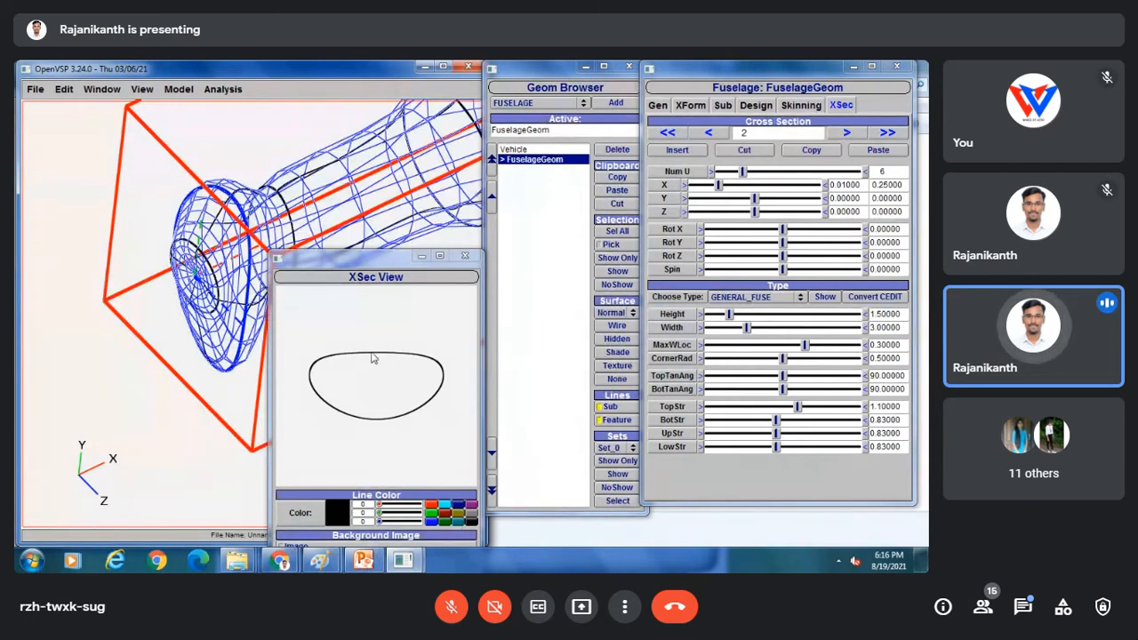
Set cross-section 2's bottom strength (BotStr) to 0.56.
left_click_drag(233, 220, 220, 209)
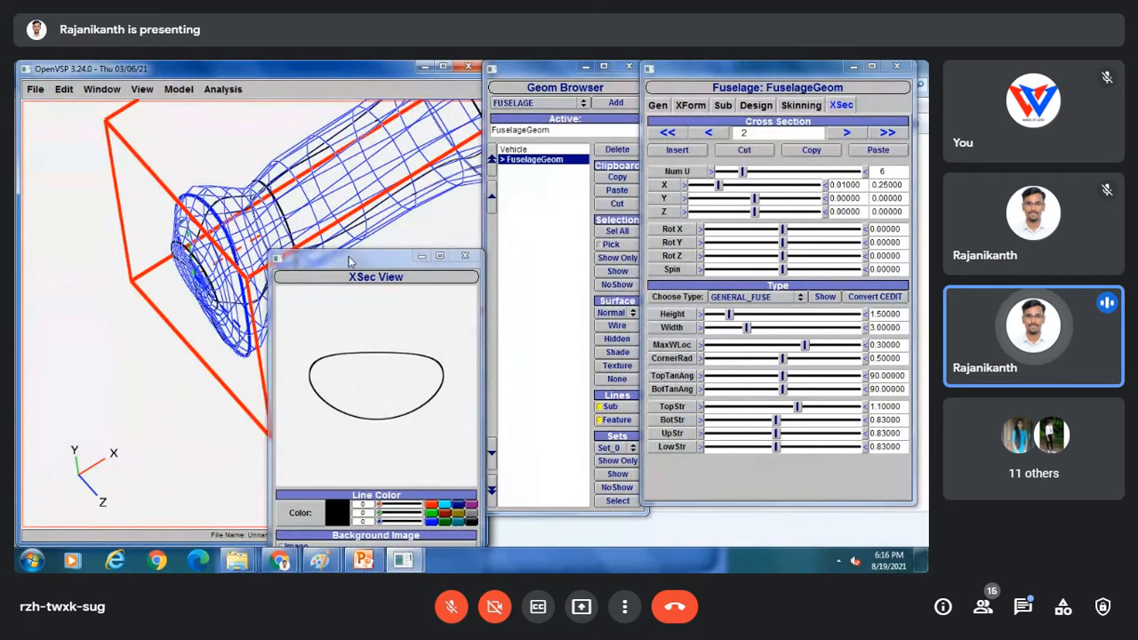
left_click_drag(342, 262, 339, 286)
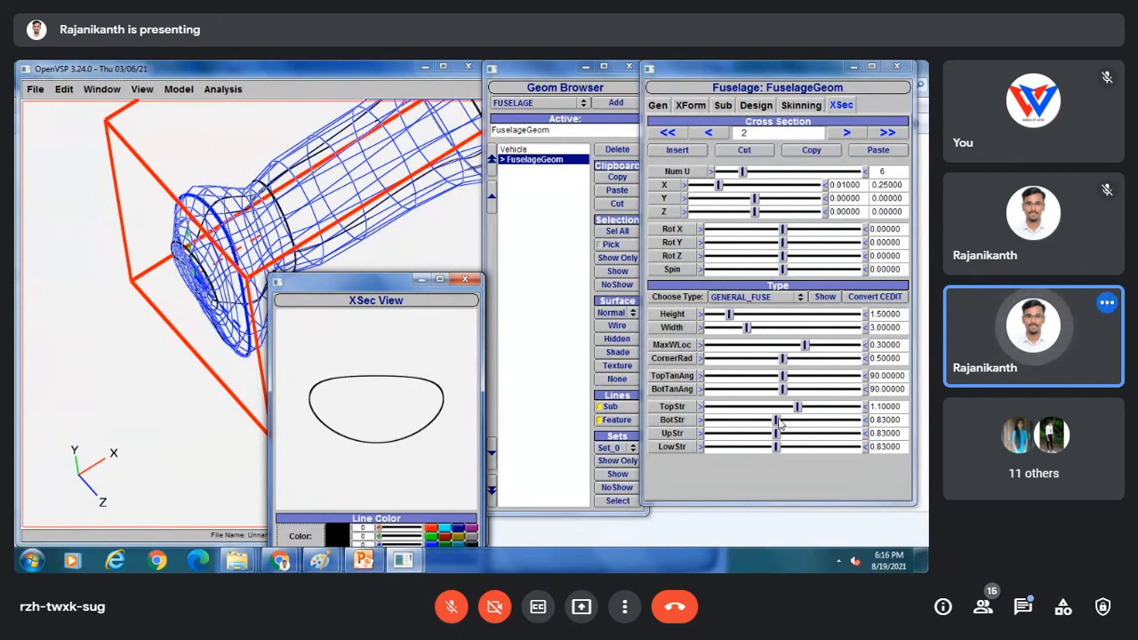
left_click_drag(782, 426, 758, 424)
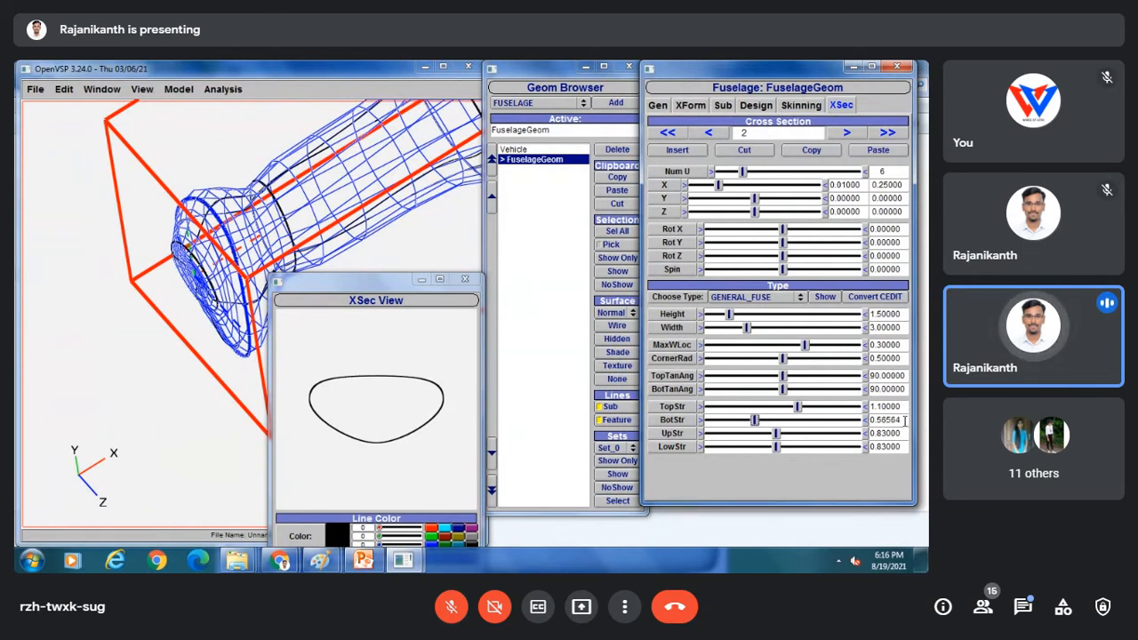
left_click_drag(903, 420, 890, 419)
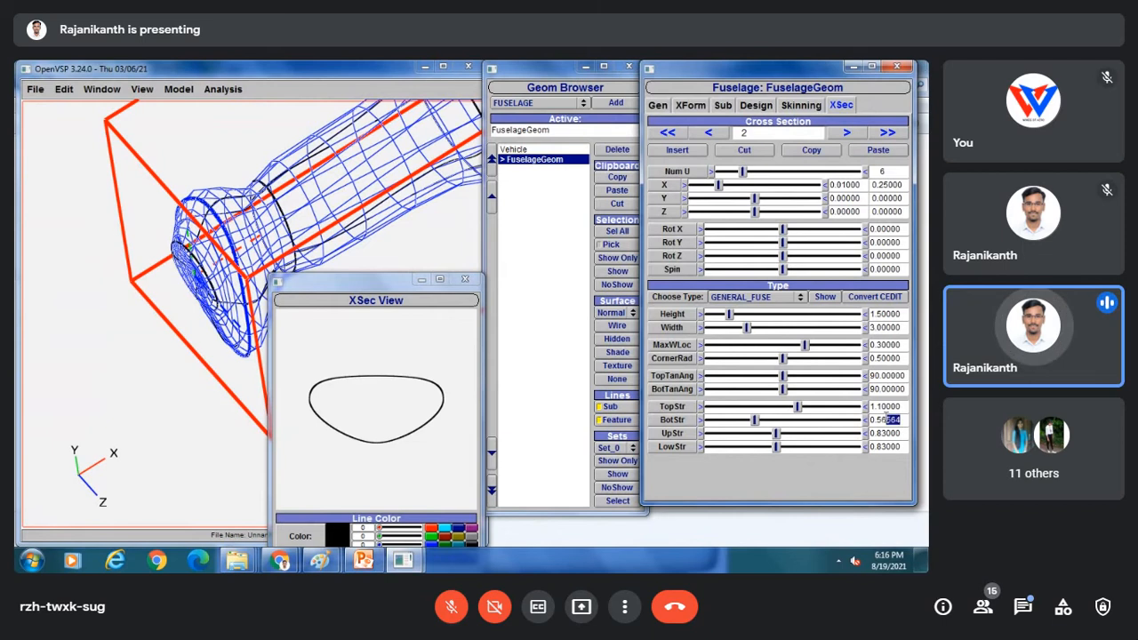
key("BackSpace")
key("Return")
Set cross-section 2's UpStr to 1.2 and LowStr to 1.3.
left_click_drag(789, 438, 810, 433)
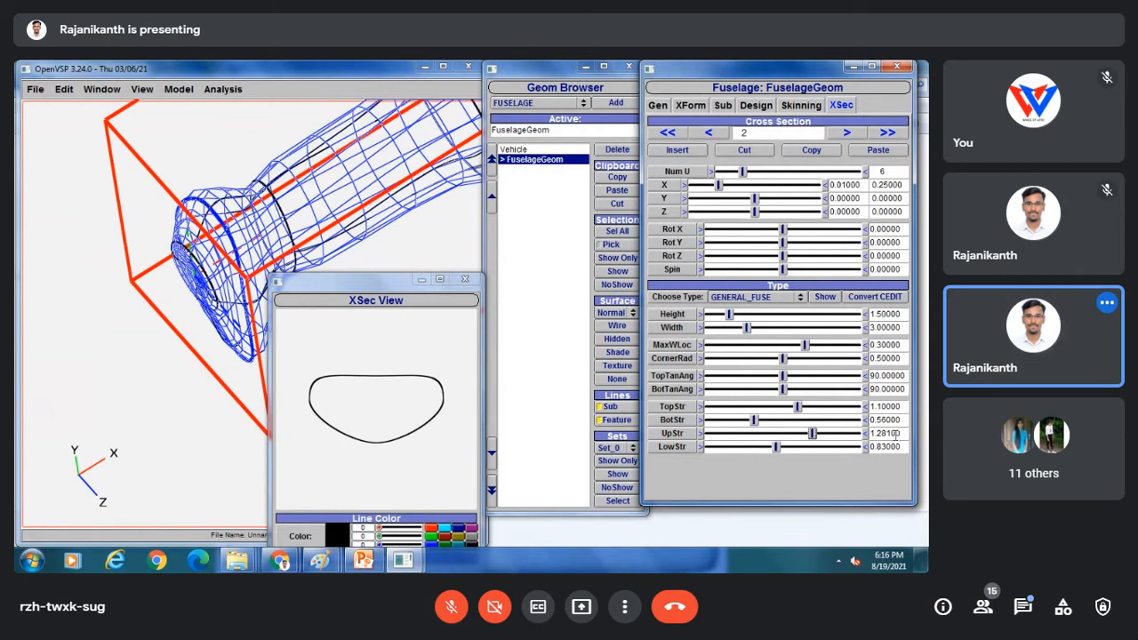
left_click_drag(901, 433, 876, 433)
key("BackSpace")
type("2")
key("Return")
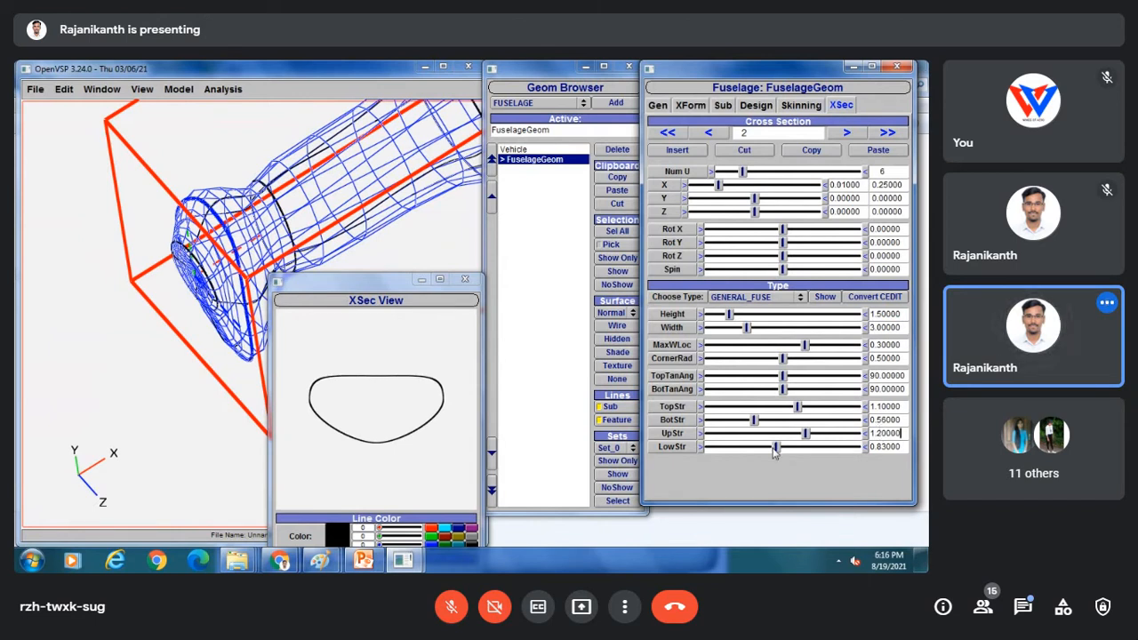
left_click_drag(773, 452, 811, 450)
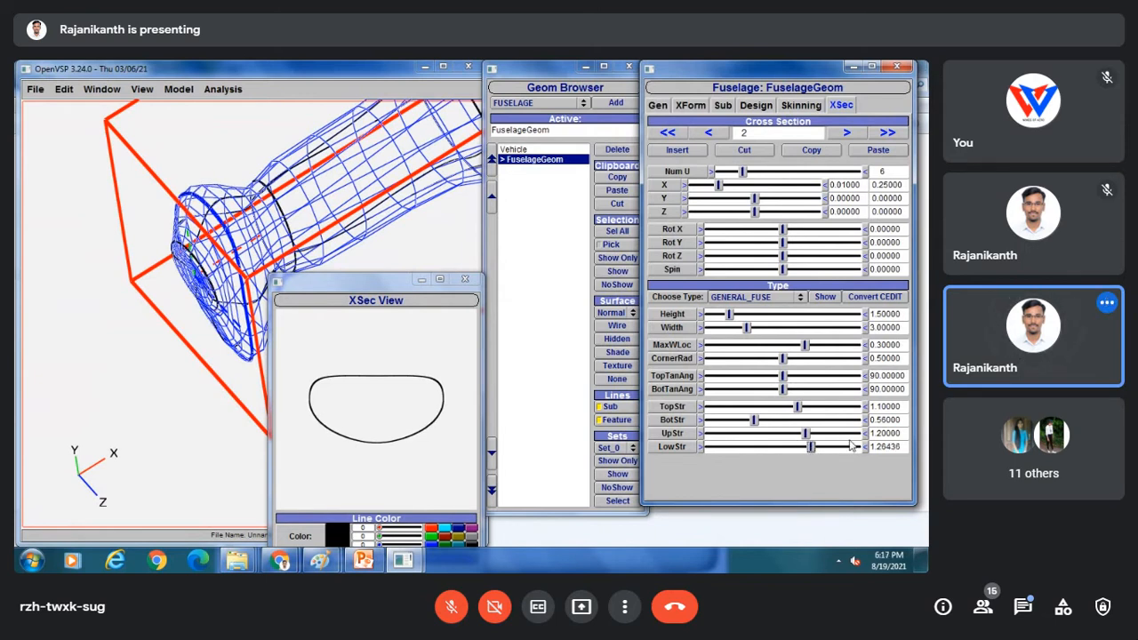
left_click_drag(902, 446, 879, 446)
key("BackSpace")
type("3")
key("Return")
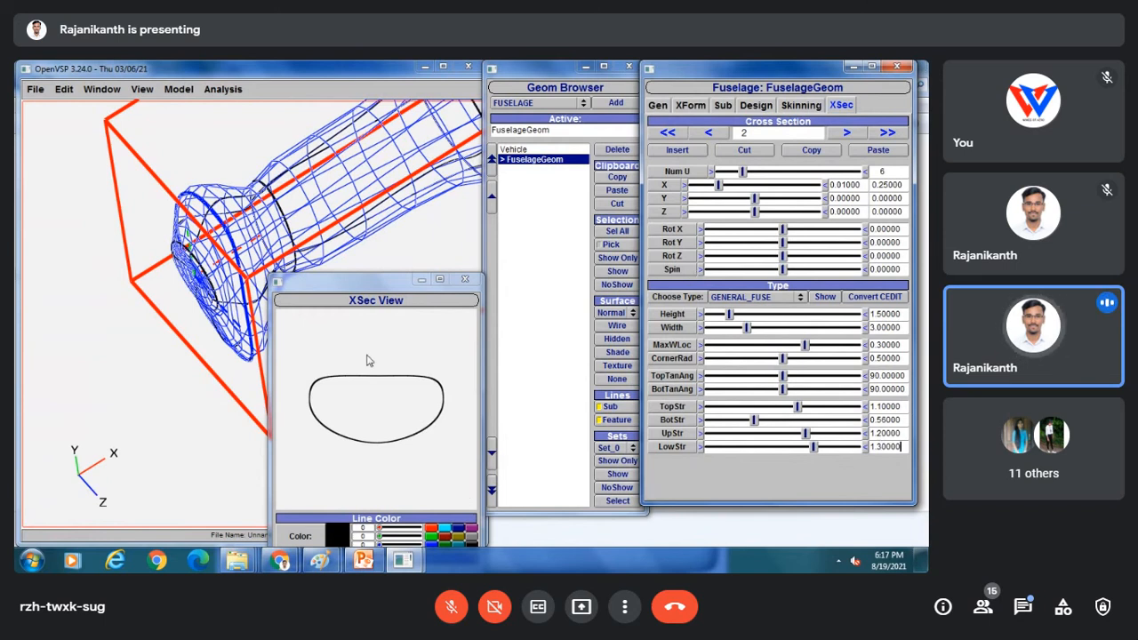
mouse_move(321, 560)
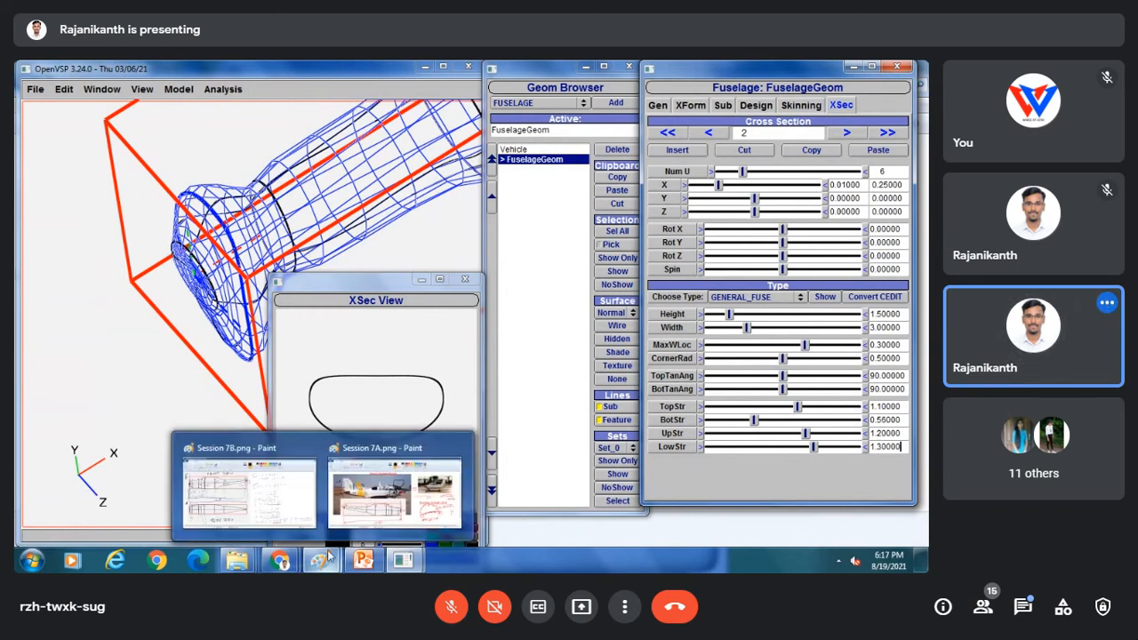
left_click(372, 502)
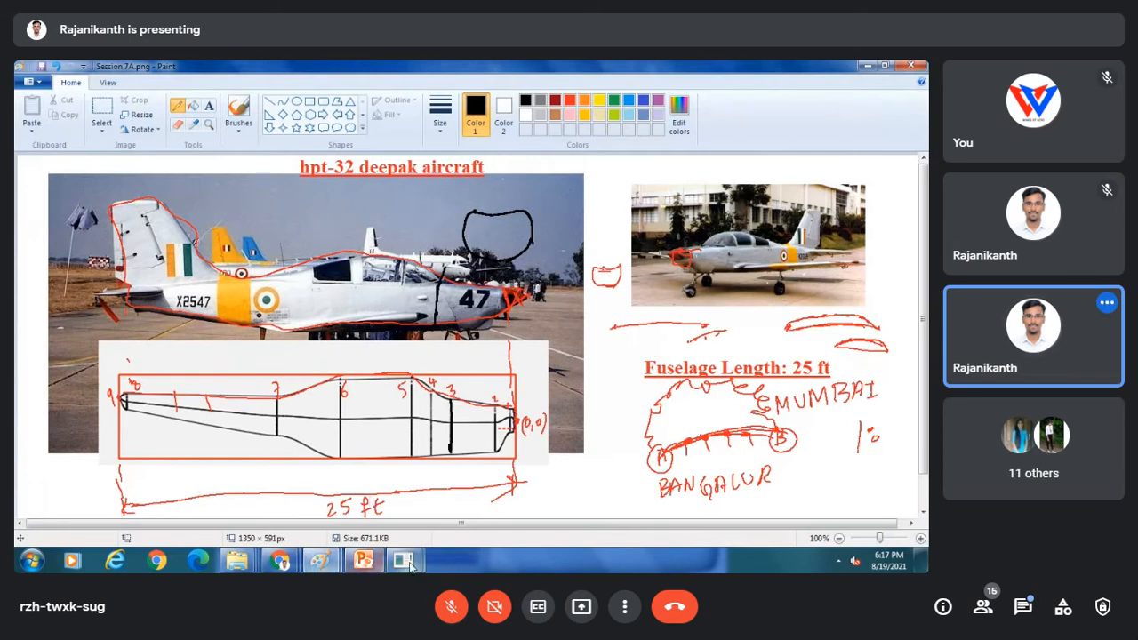
mouse_move(403, 560)
left_click(444, 504)
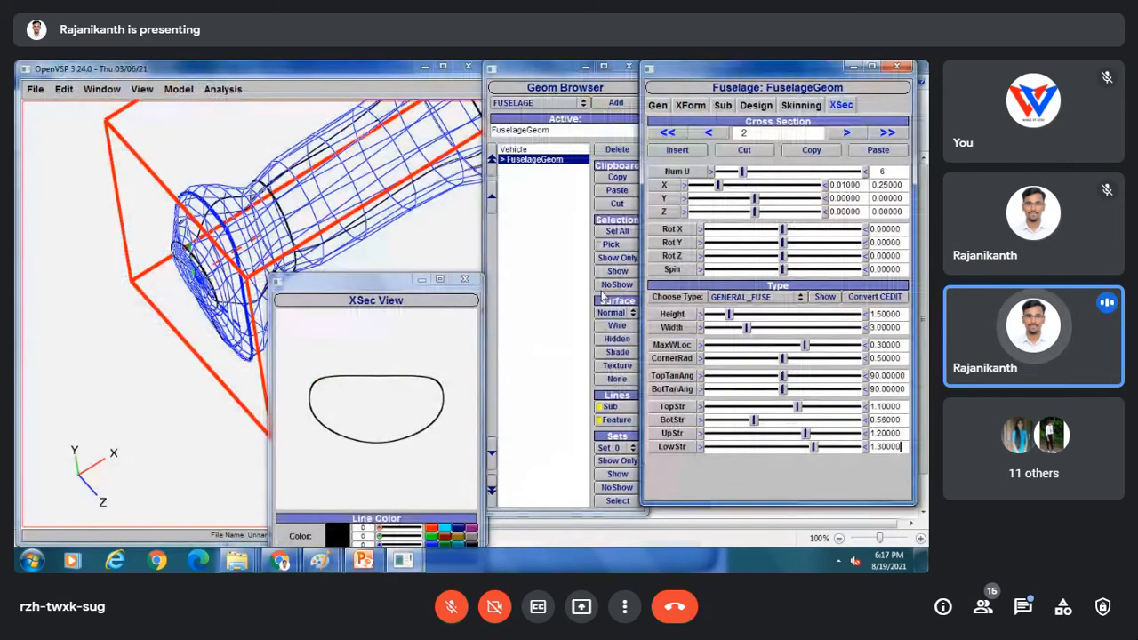
Move on to cross-section 3 and review its shape type, leaving it as an ellipse.
left_click(847, 134)
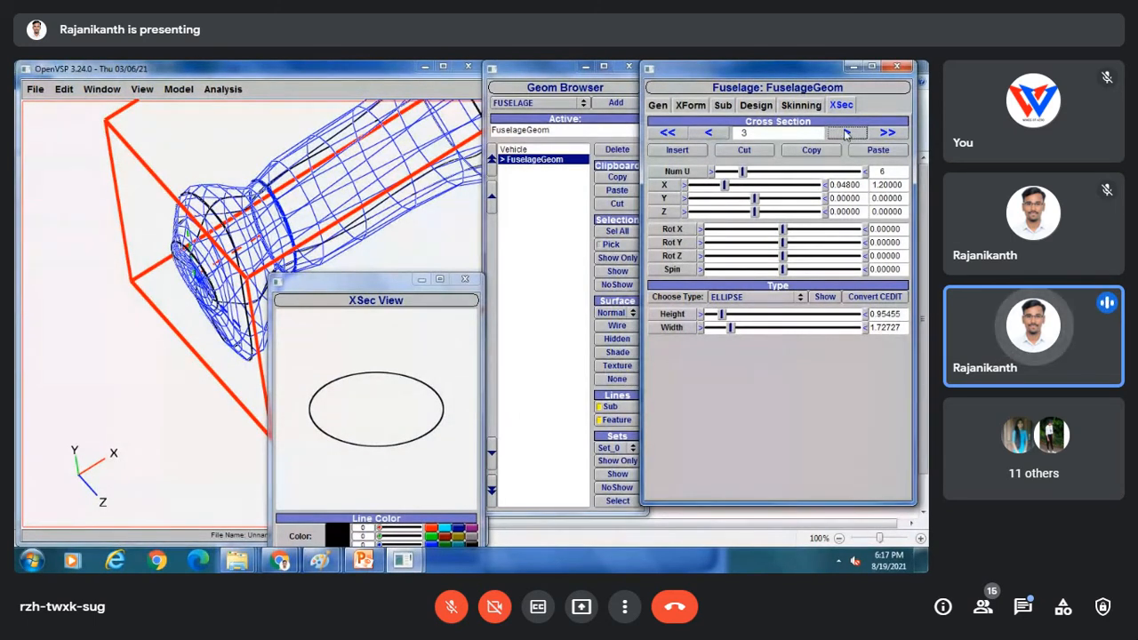
middle_click_drag(265, 214, 148, 288)
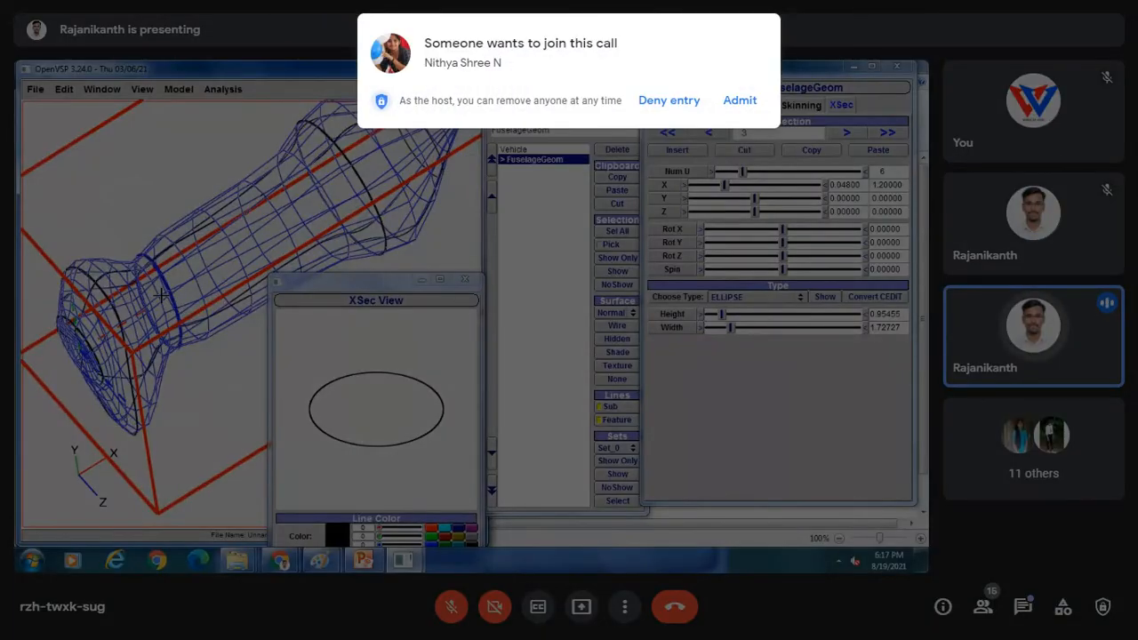
left_click(738, 99)
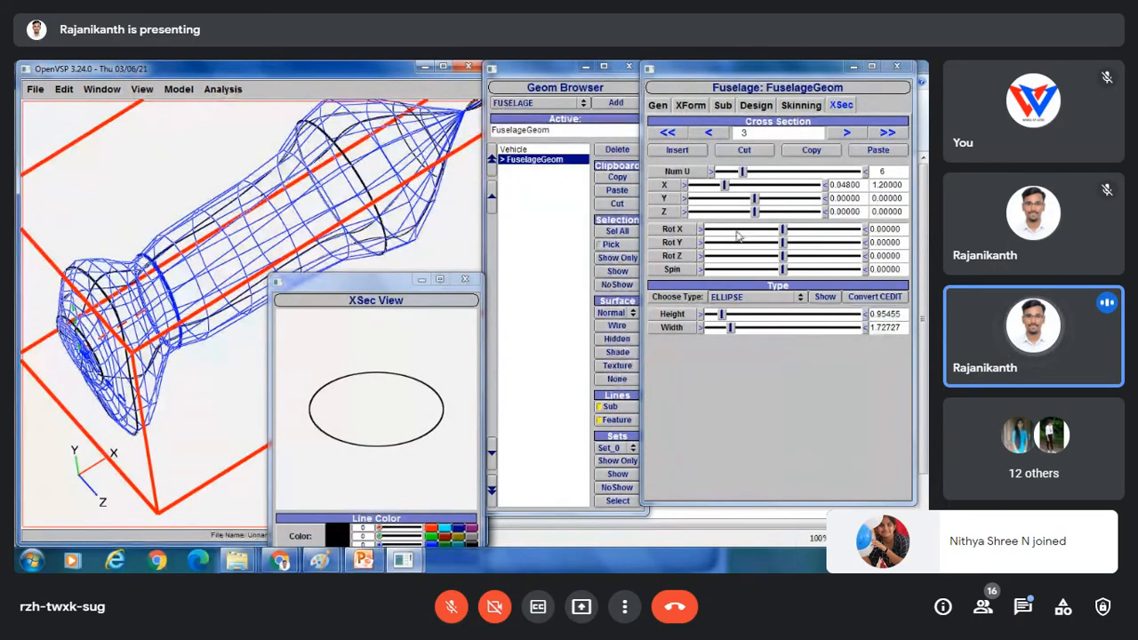
left_click(725, 303)
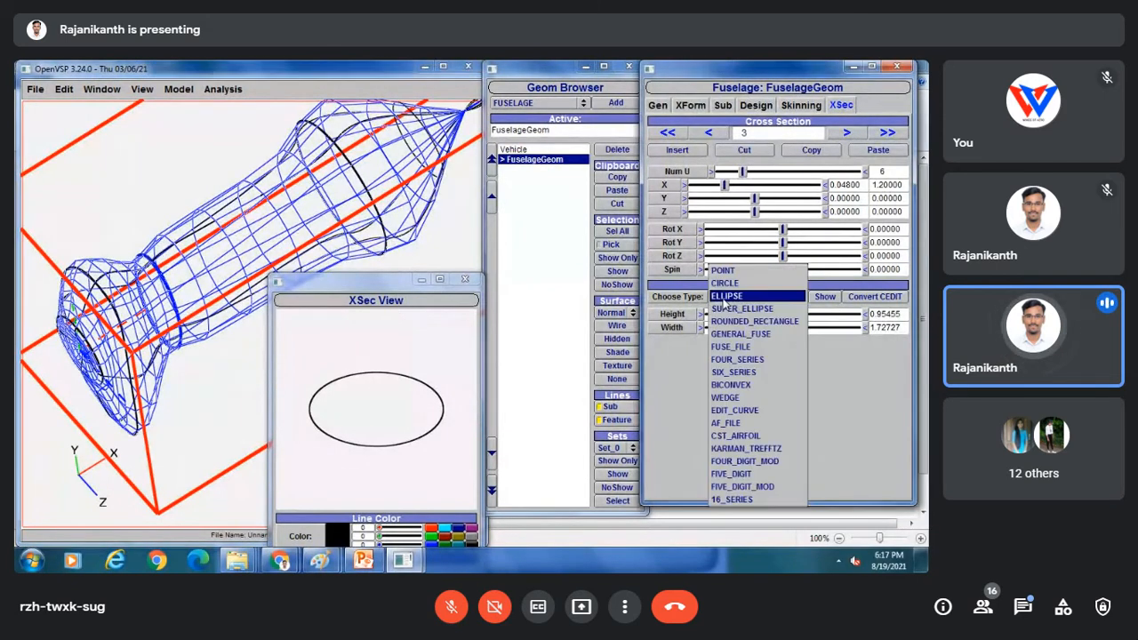
left_click(320, 560)
In Paint, mark station 4 in black, sketch a red section outline above it, and mark the right photo's aircraft.
left_click(378, 491)
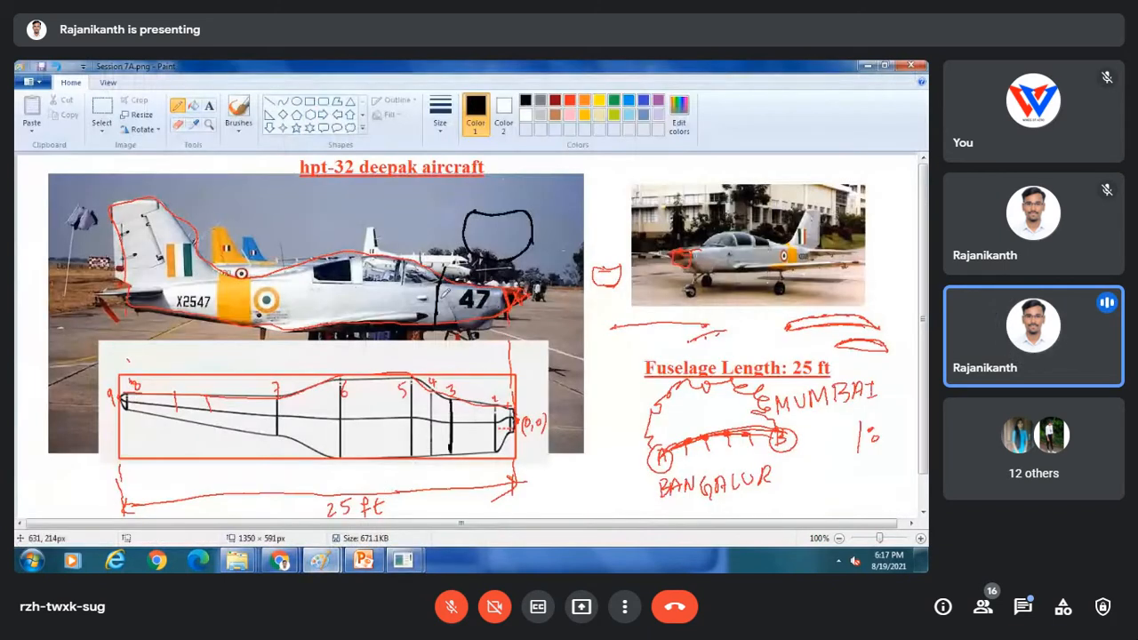
left_click_drag(431, 382, 434, 430)
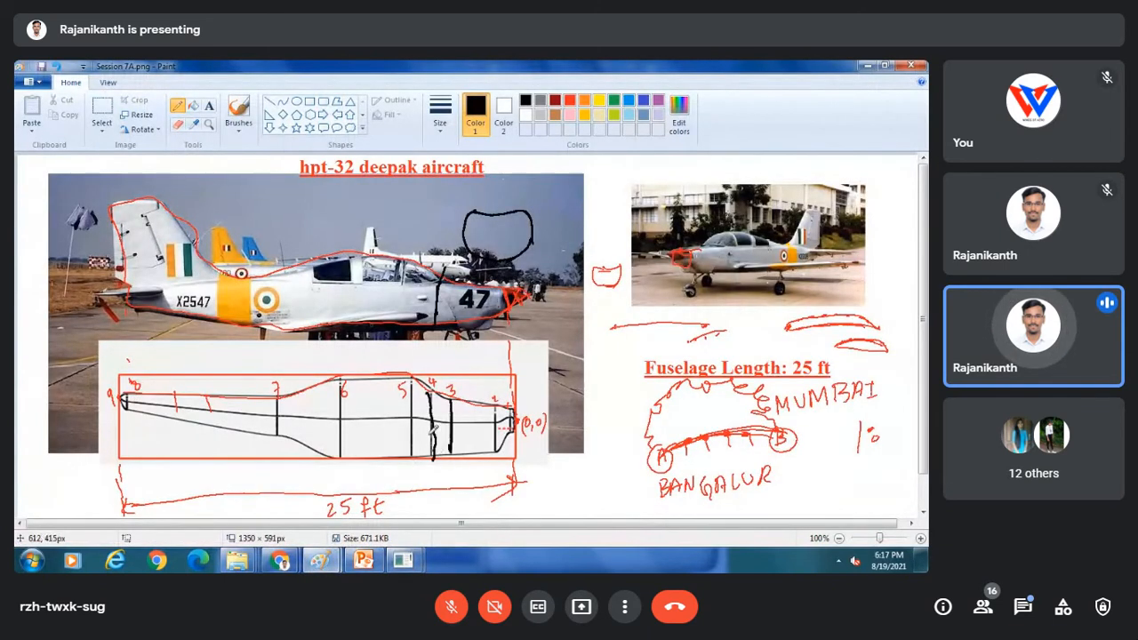
left_click(570, 100)
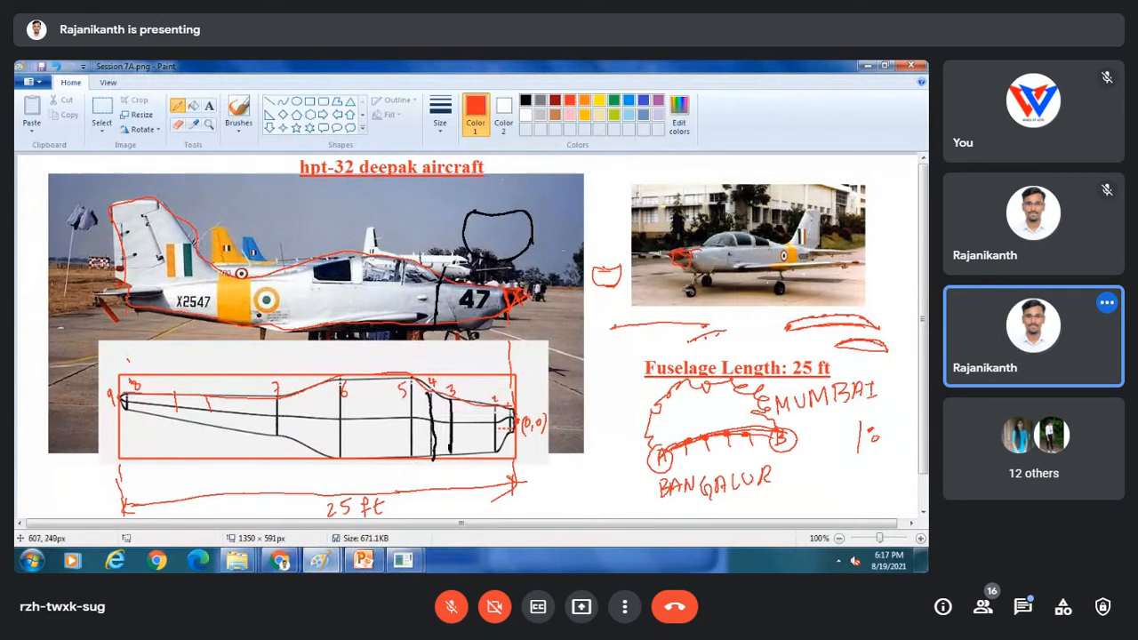
mouse_move(429, 380)
left_mouse_down()
mouse_move(405, 215)
mouse_move(423, 197)
mouse_move(422, 213)
left_mouse_up()
mouse_move(361, 190)
left_mouse_down()
mouse_move(377, 233)
mouse_move(411, 230)
mouse_move(378, 236)
left_mouse_up()
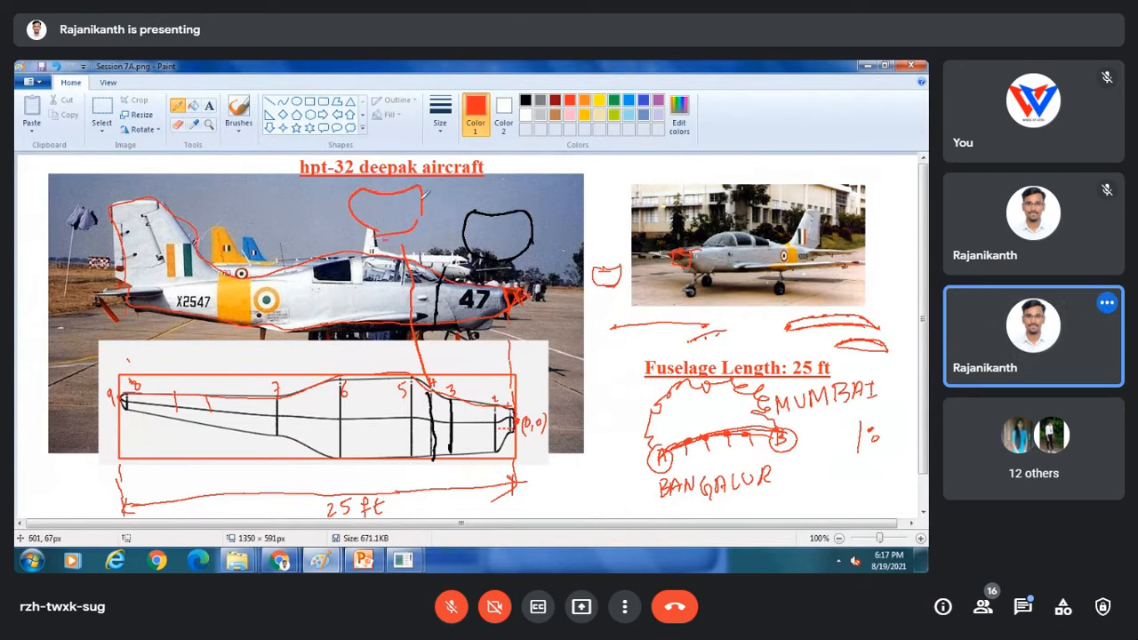
mouse_move(709, 249)
left_mouse_down()
mouse_move(726, 251)
mouse_move(725, 265)
mouse_move(708, 250)
left_mouse_up()
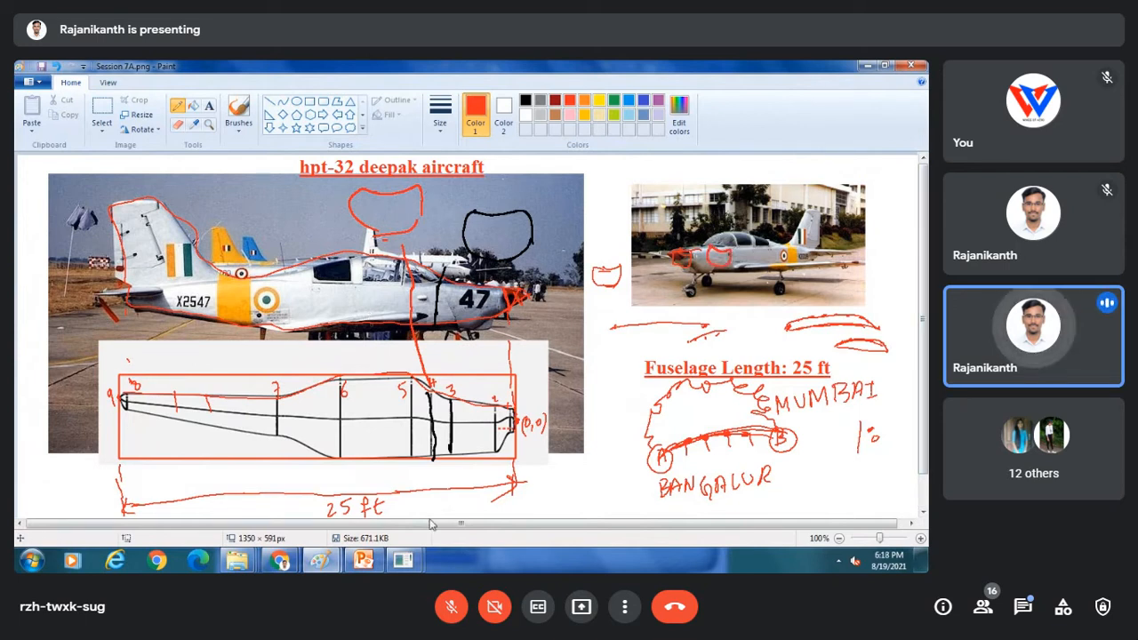
mouse_move(403, 559)
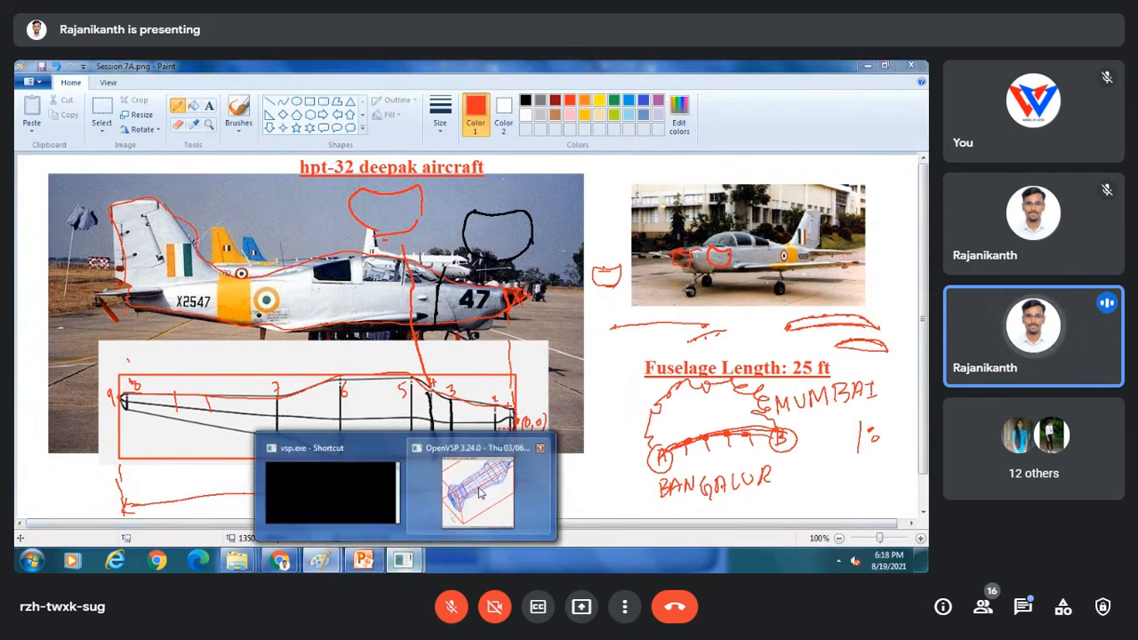
left_click(480, 491)
Change cross-section 3 to GENERAL_FUSE and compare it against cross-section 2.
left_click(756, 296)
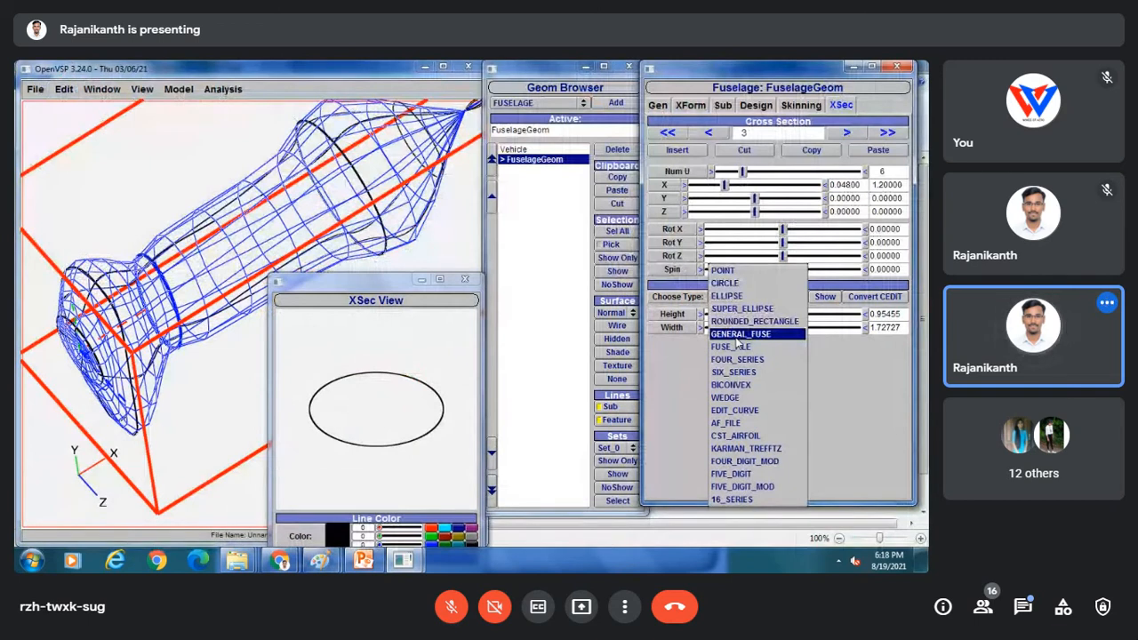
left_click(737, 337)
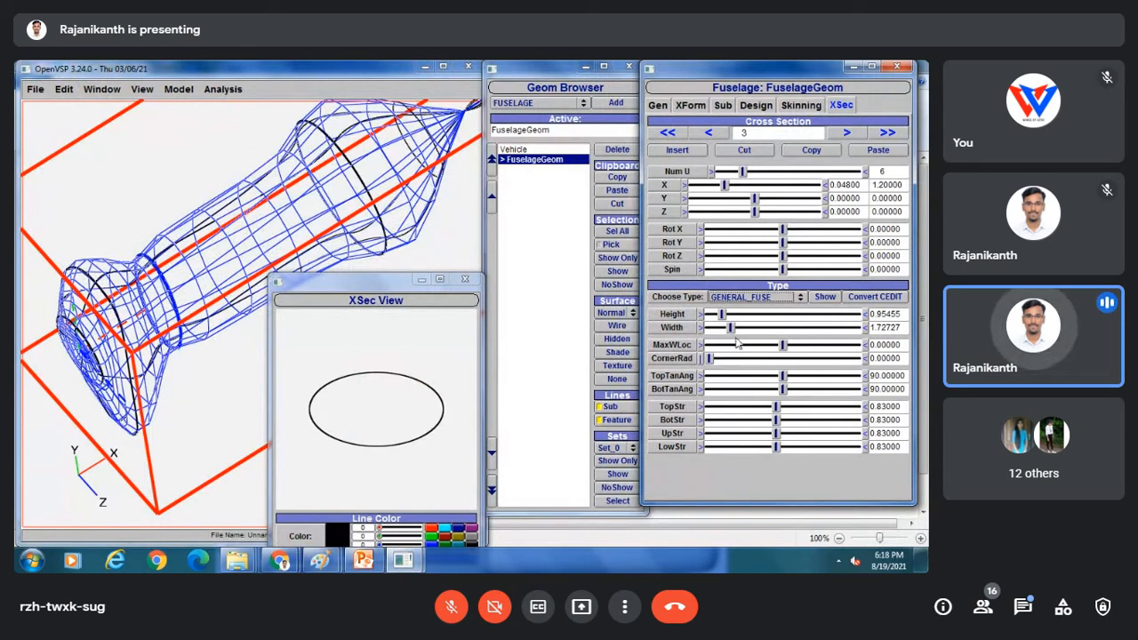
left_click(711, 133)
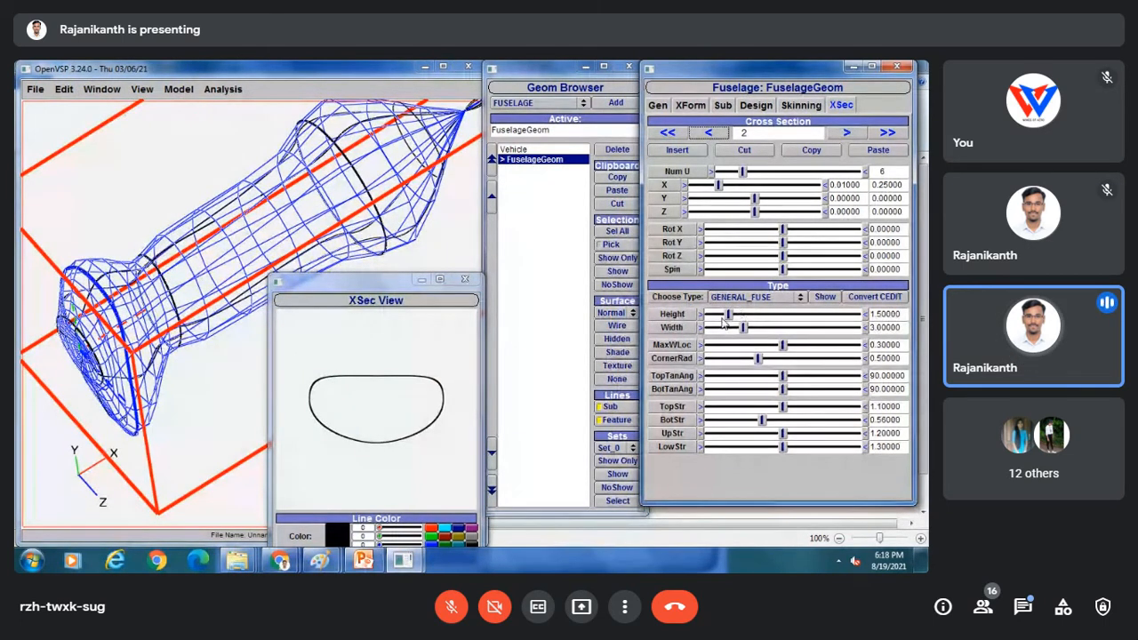
left_click(848, 134)
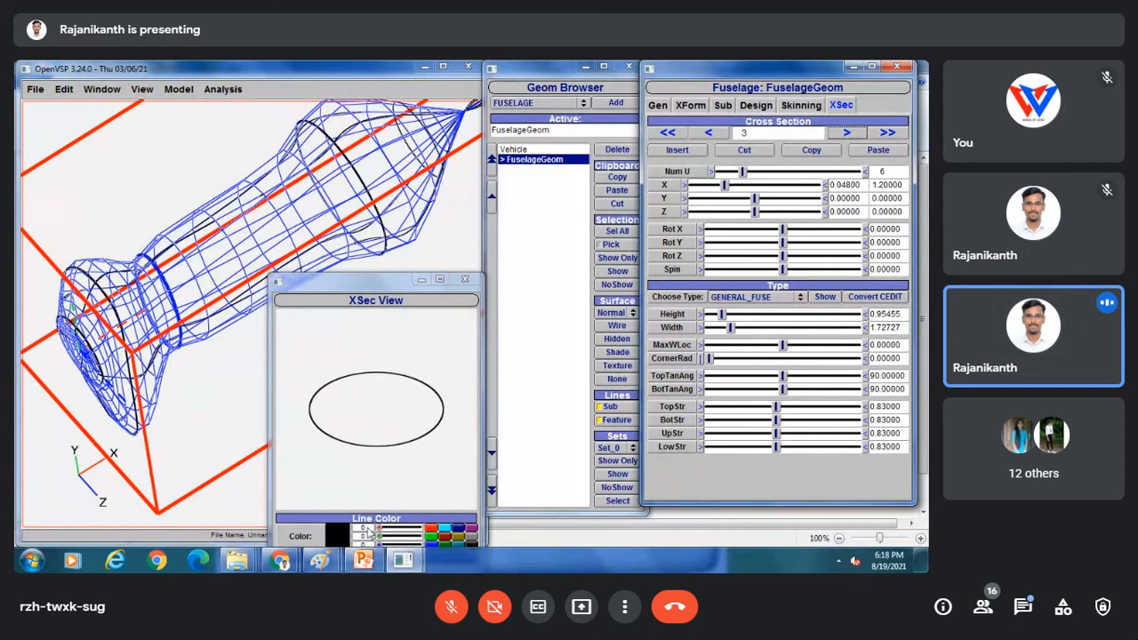
mouse_move(322, 558)
left_click(394, 492)
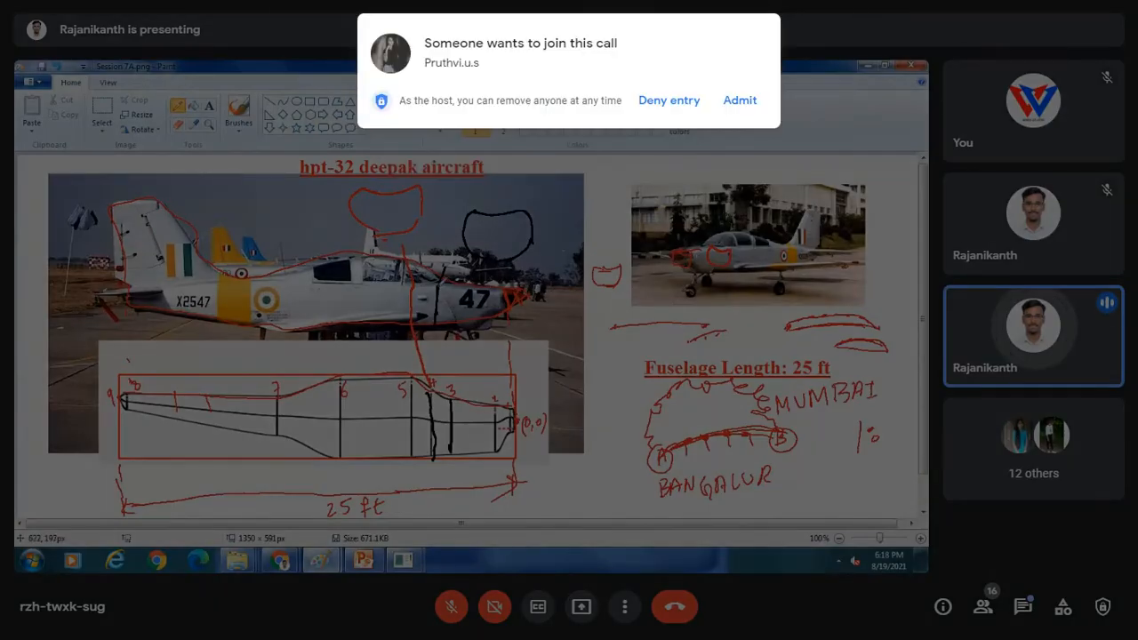
left_click(747, 105)
mouse_move(1034, 336)
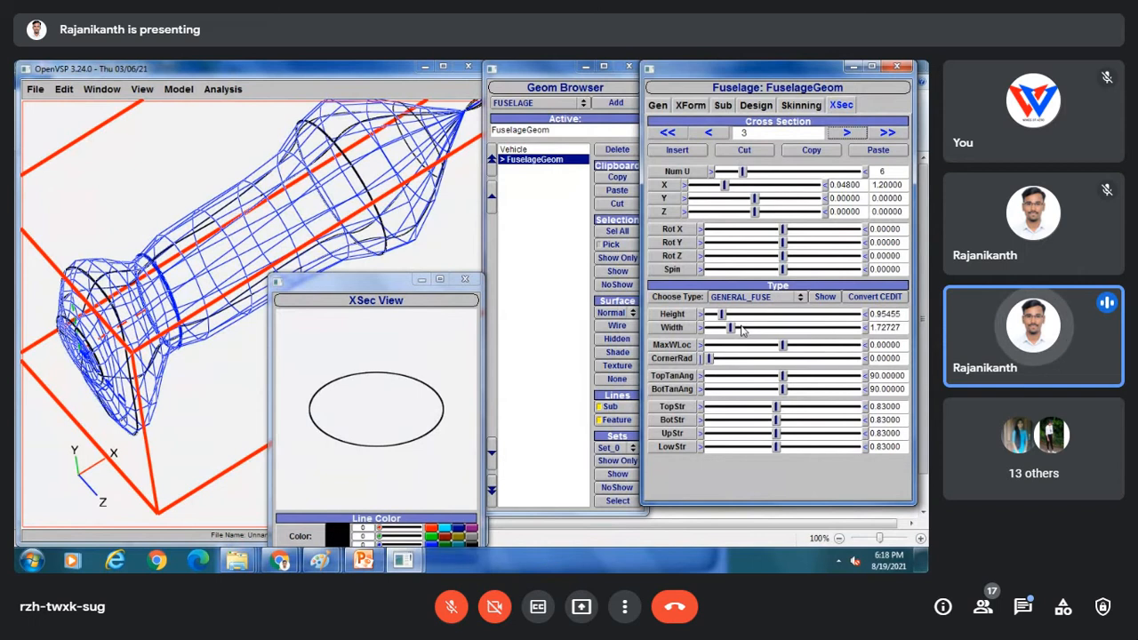
Resize cross-section 3 to height 3 and width 3.5.
left_click(722, 132)
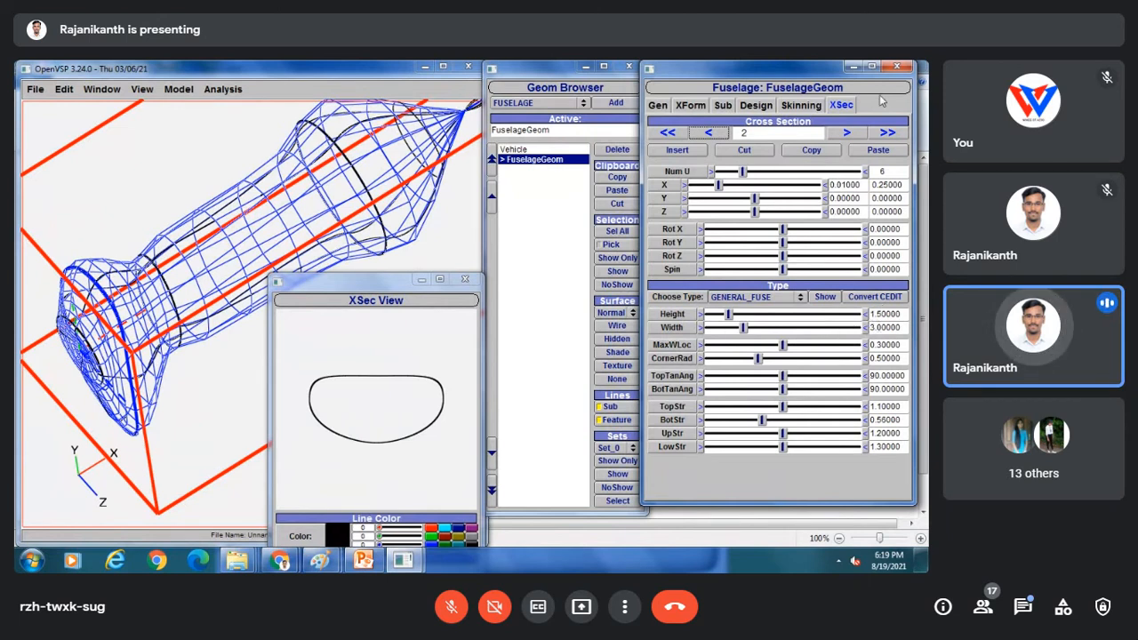
left_click(847, 132)
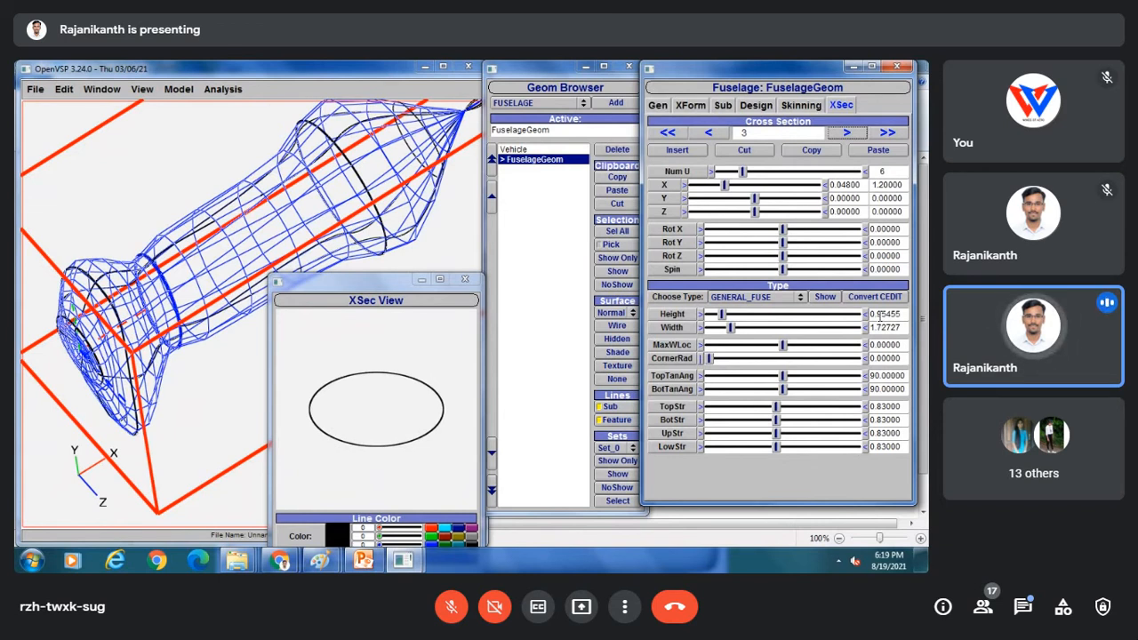
left_click_drag(902, 314, 867, 317)
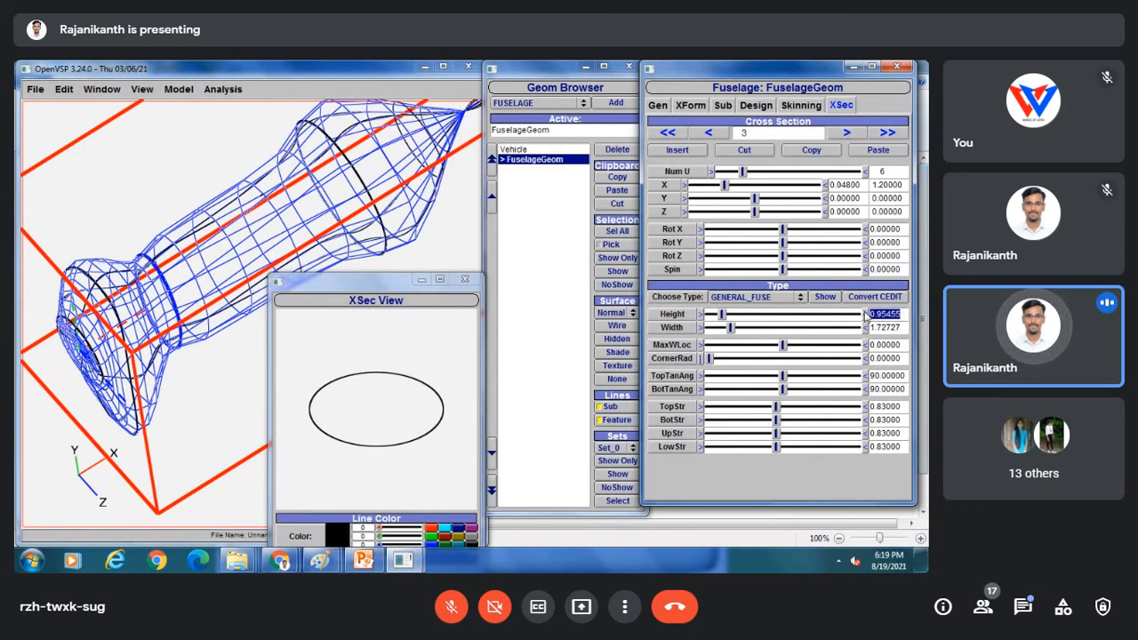
type("3")
key("Return")
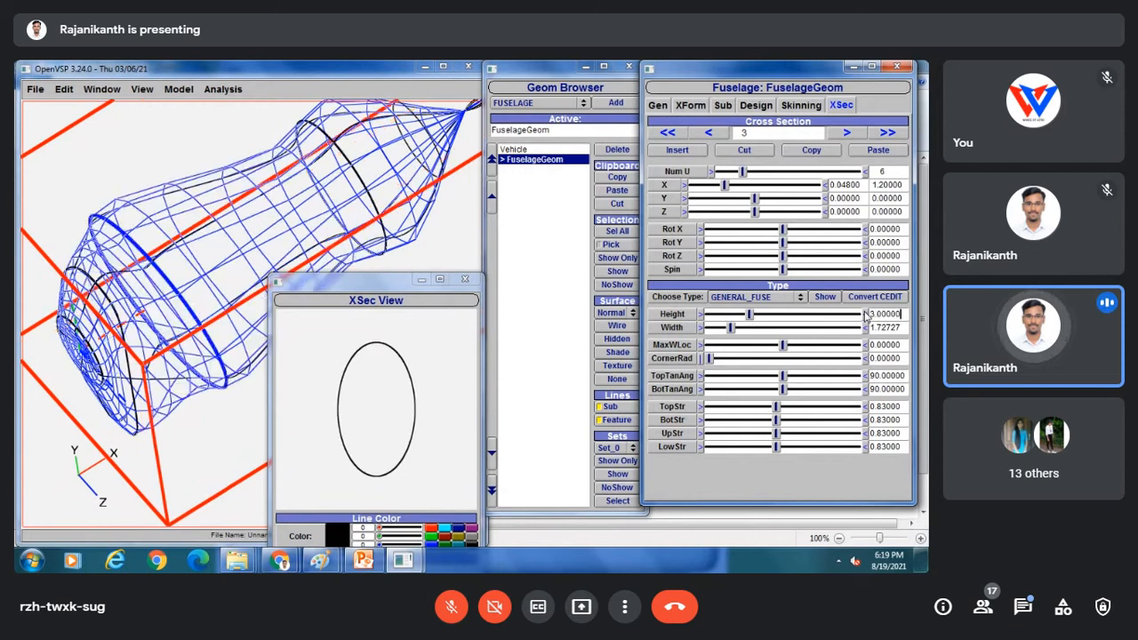
left_click_drag(899, 327, 851, 335)
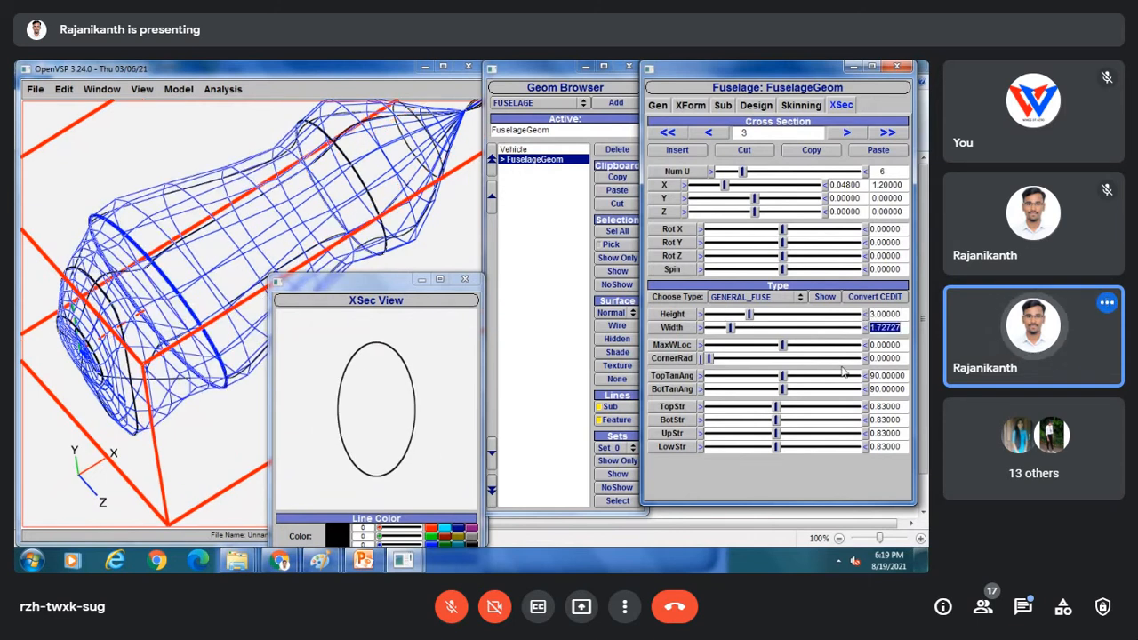
type("3.5")
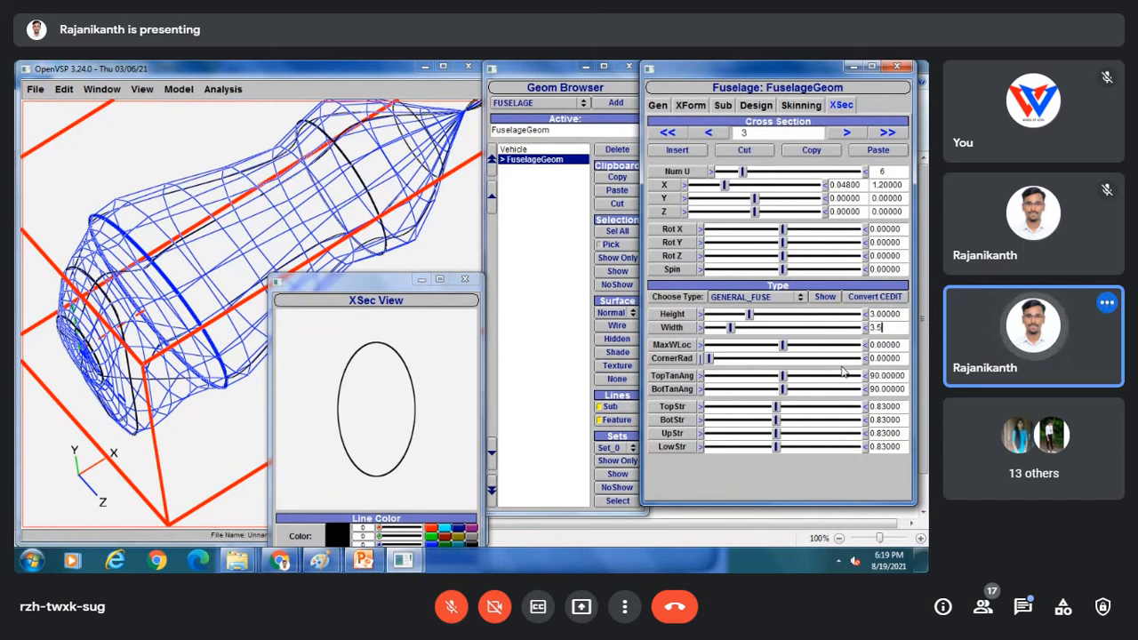
key("Return")
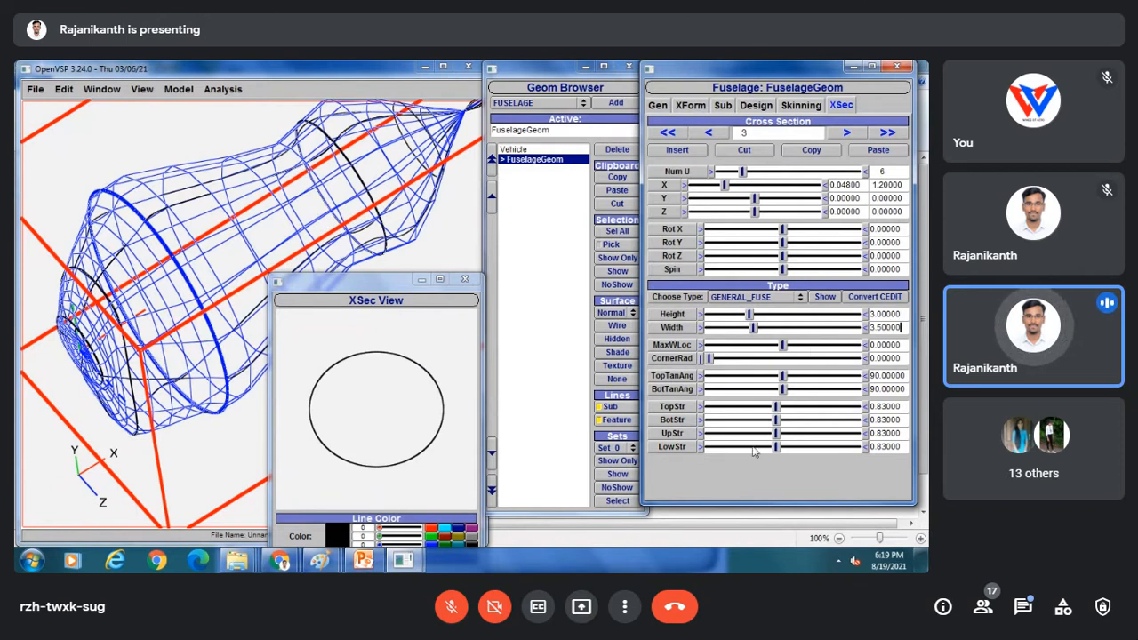
Set cross-section 3's MaxWLoc to 0.25, moving its widest point upward.
mouse_move(784, 346)
left_mouse_down()
mouse_move(814, 345)
mouse_move(785, 344)
mouse_move(799, 345)
left_mouse_up()
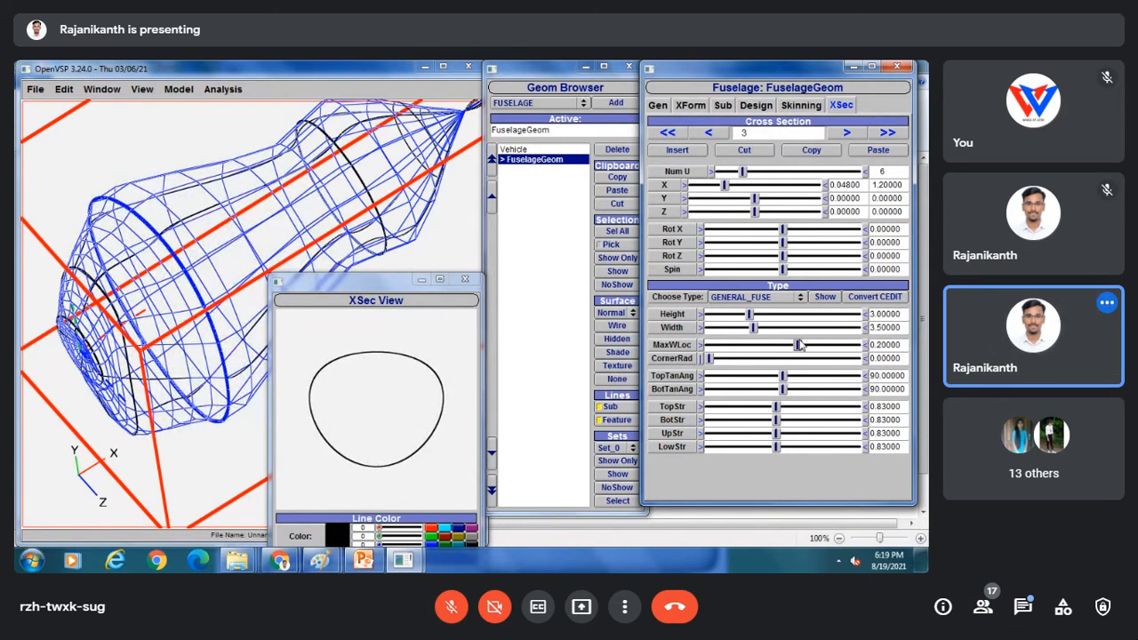
left_click_drag(901, 345, 880, 345)
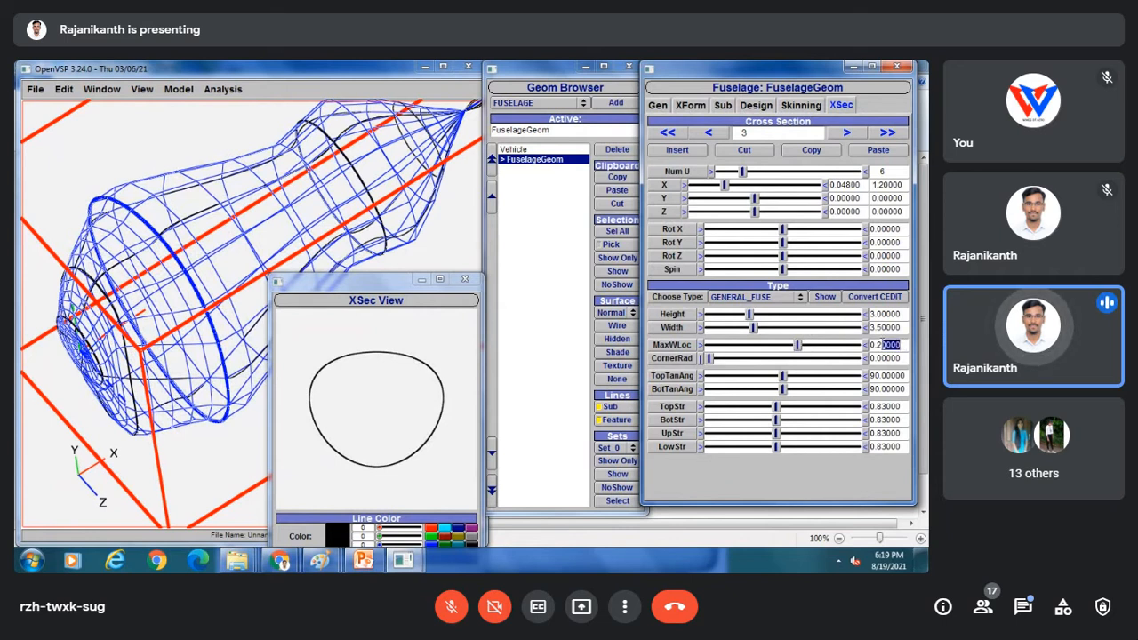
key("BackSpace")
type("5")
key("Return")
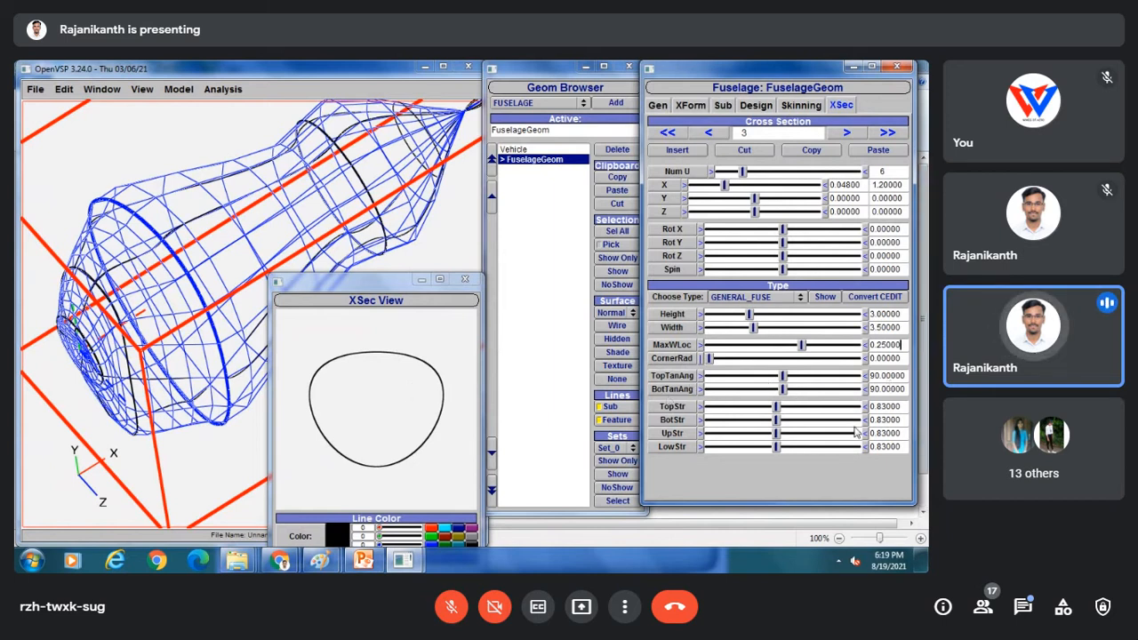
Raise cross-section 3's top strength to about 1.66 for a squarer, fuller top.
left_click_drag(777, 407, 831, 411)
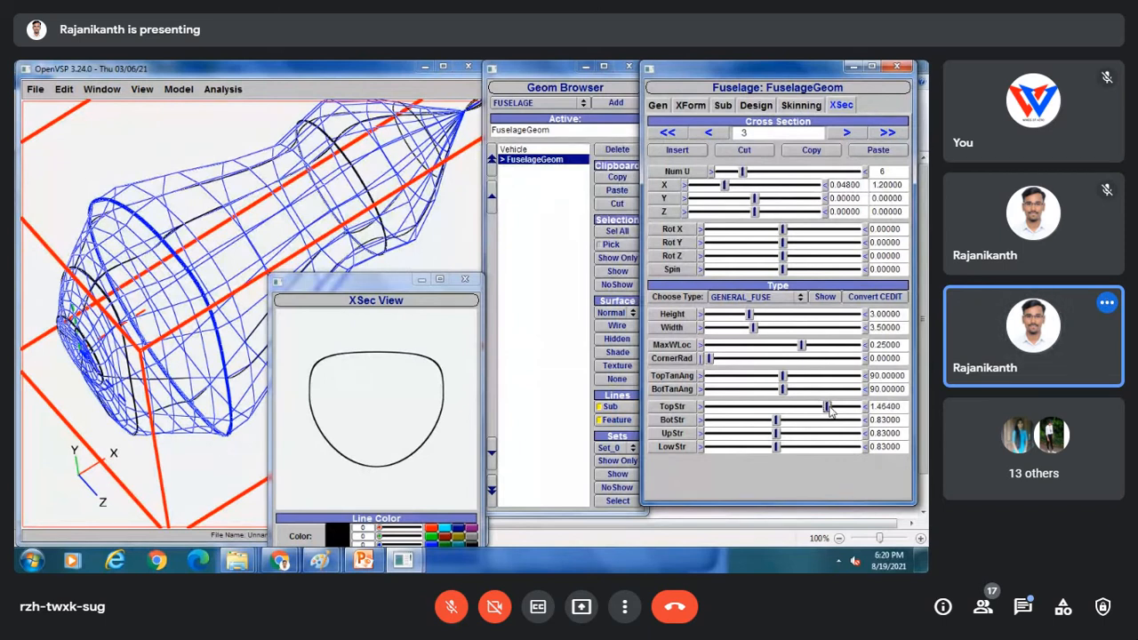
left_click_drag(835, 411, 846, 412)
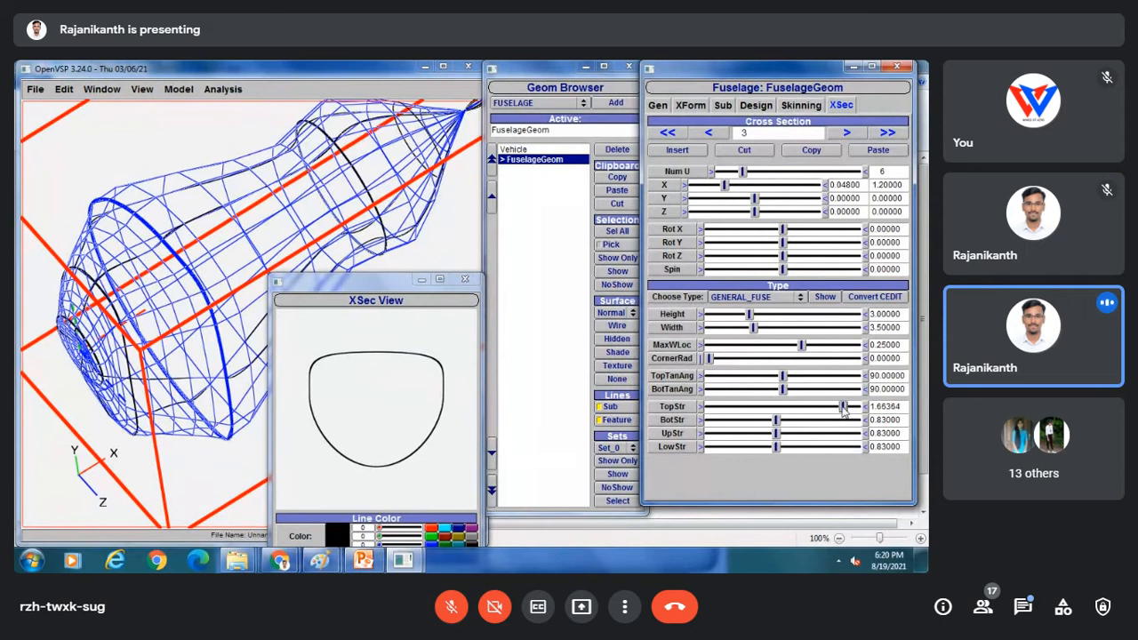
left_click(320, 560)
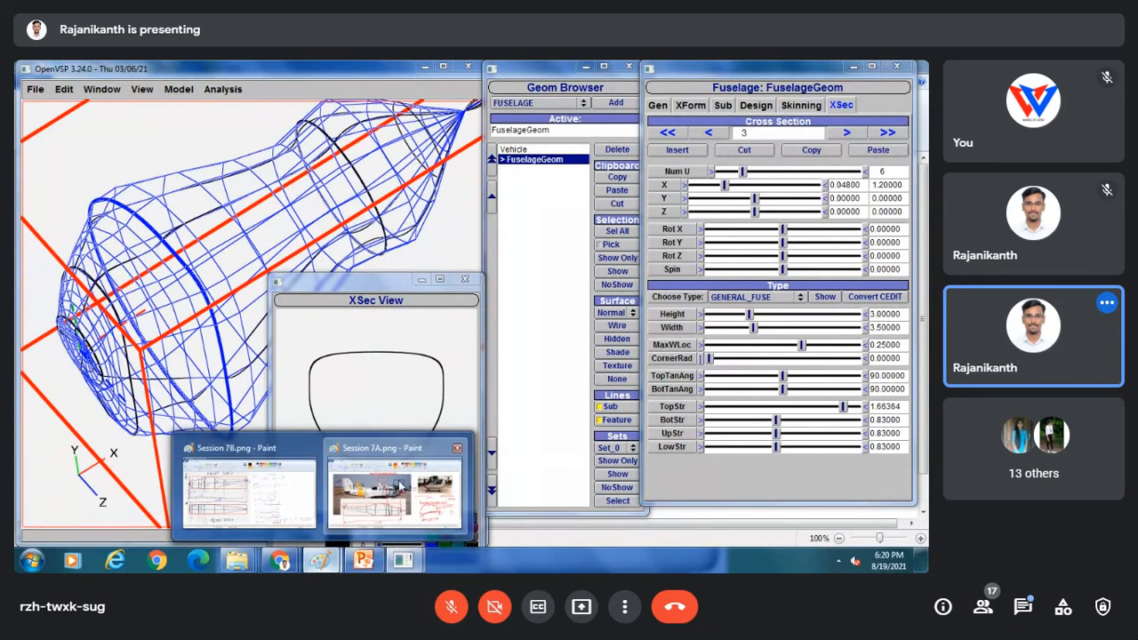
left_click(351, 515)
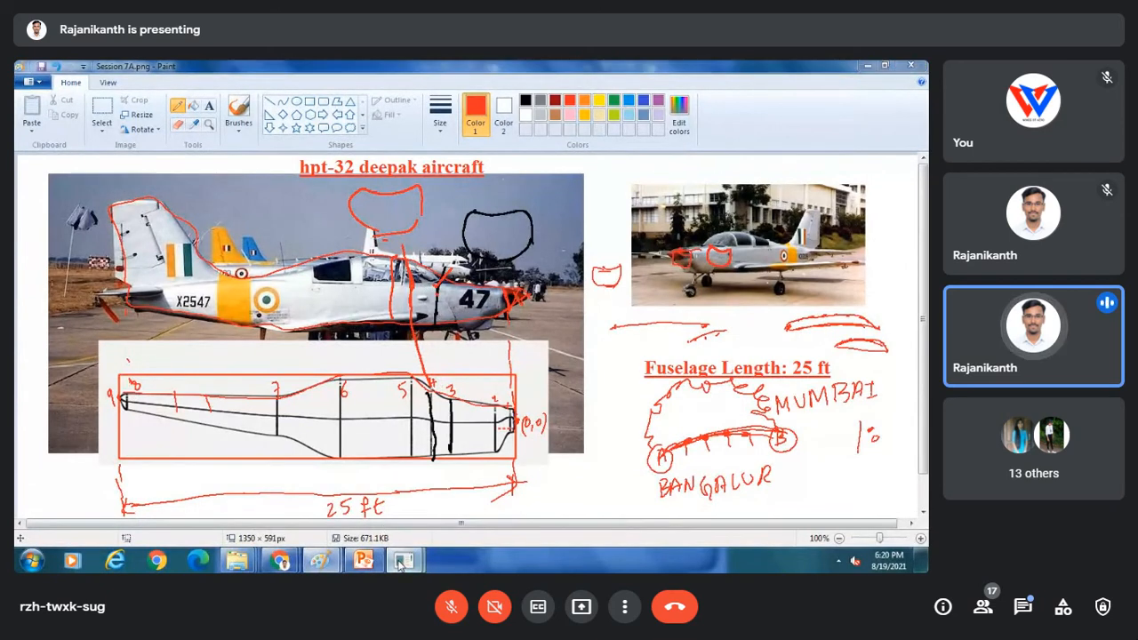
mouse_move(405, 558)
left_click(478, 494)
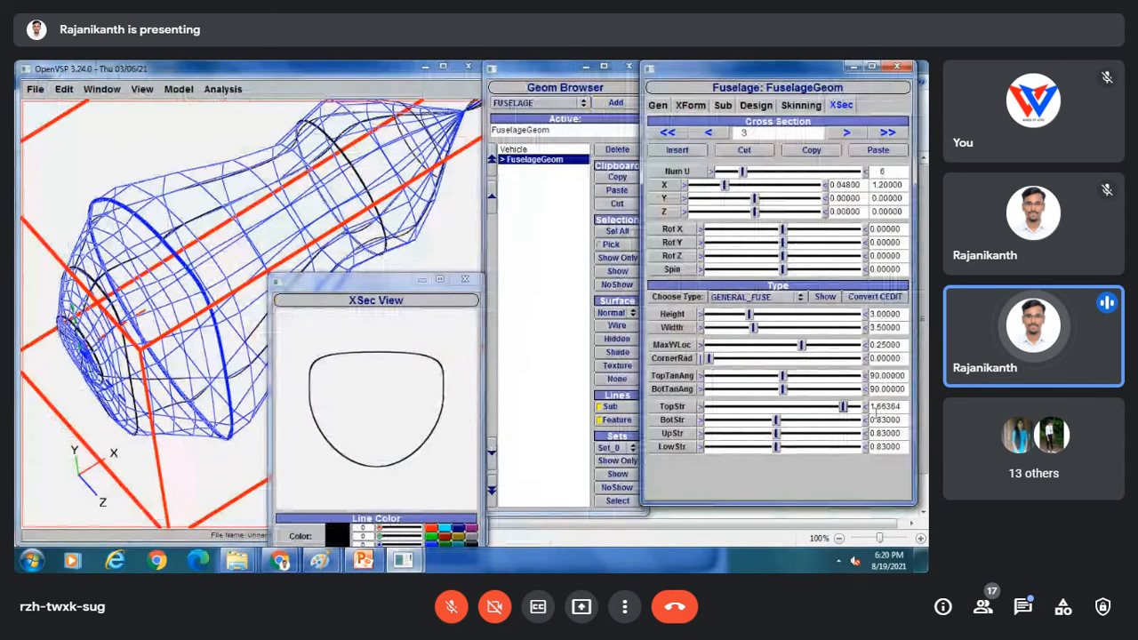
Set cross-section 3's top strength to 1.7 and bottom strength to 1.0.
left_click_drag(901, 407, 877, 406)
type("7")
key("Return")
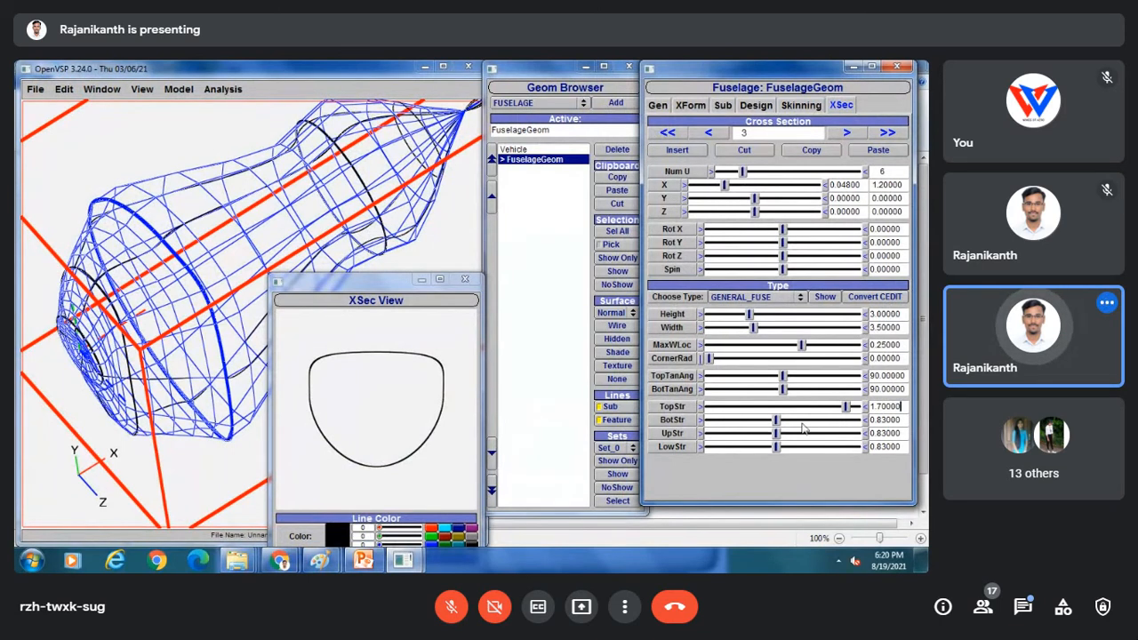
mouse_move(775, 420)
left_mouse_down()
mouse_move(794, 424)
mouse_move(784, 422)
left_mouse_up()
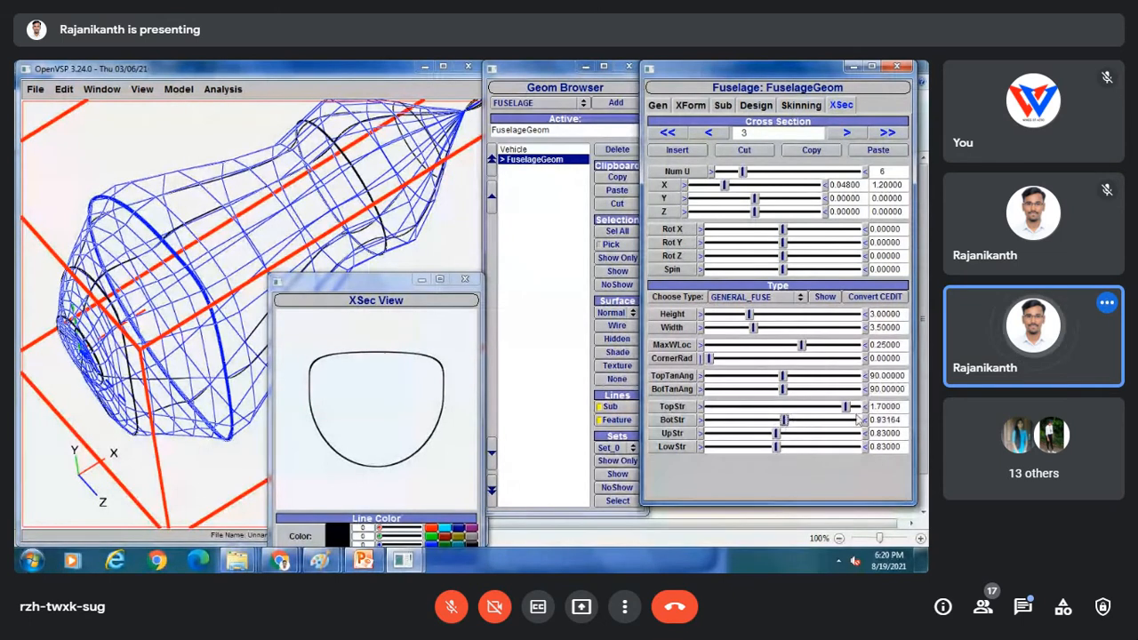
left_click_drag(902, 421, 873, 412)
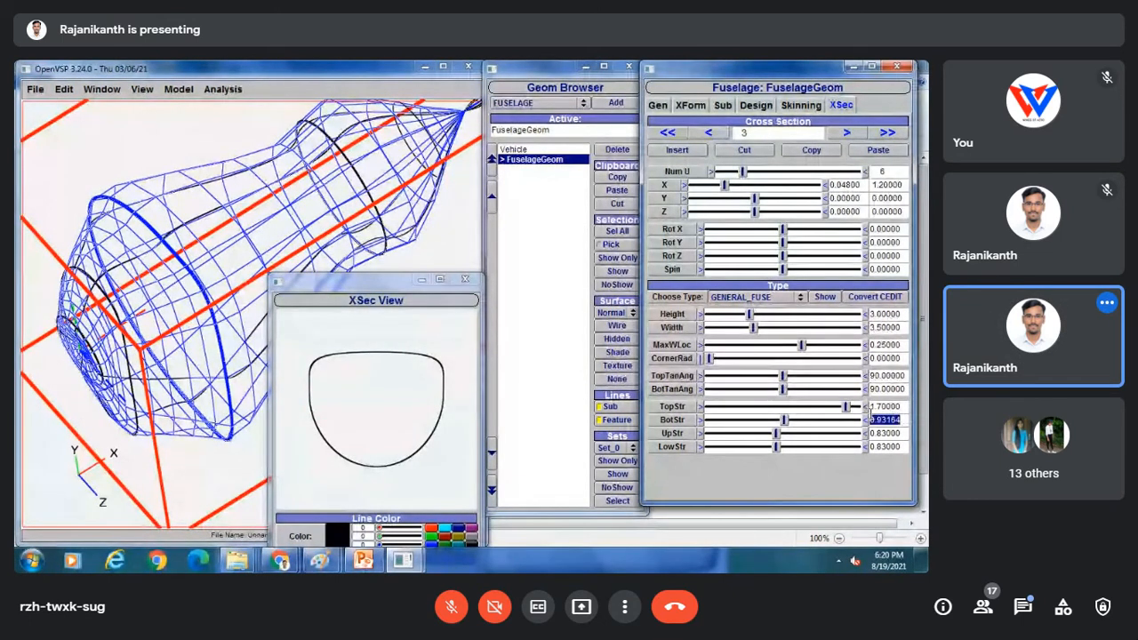
key("BackSpace")
key("Return")
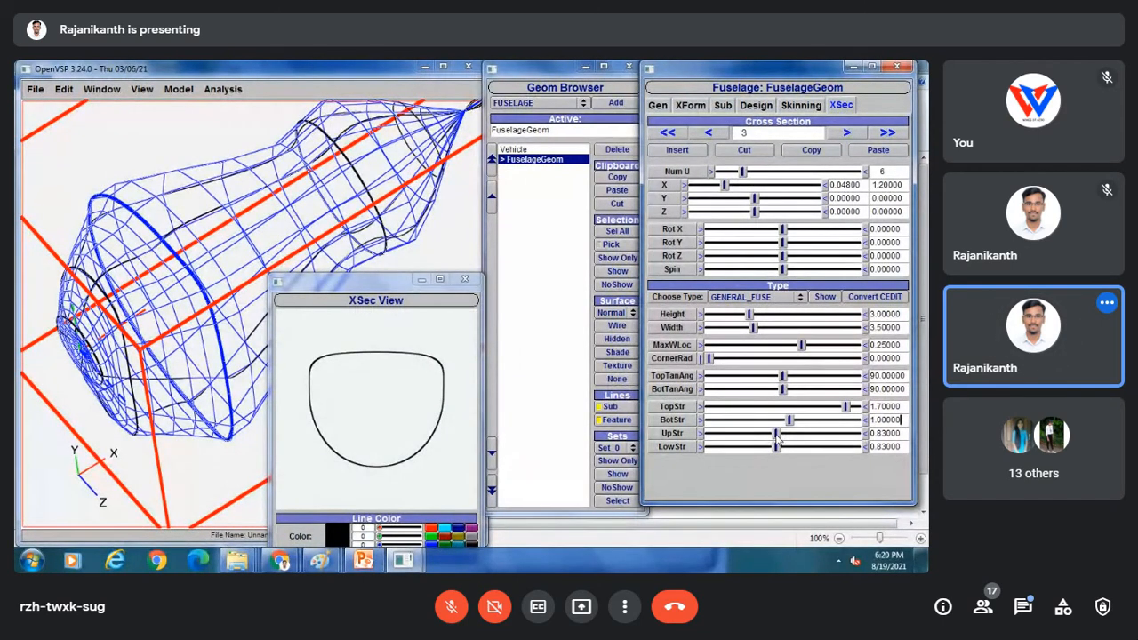
Set the upper strength to 0.5 and move on to cross-section 4.
left_click_drag(779, 435, 759, 434)
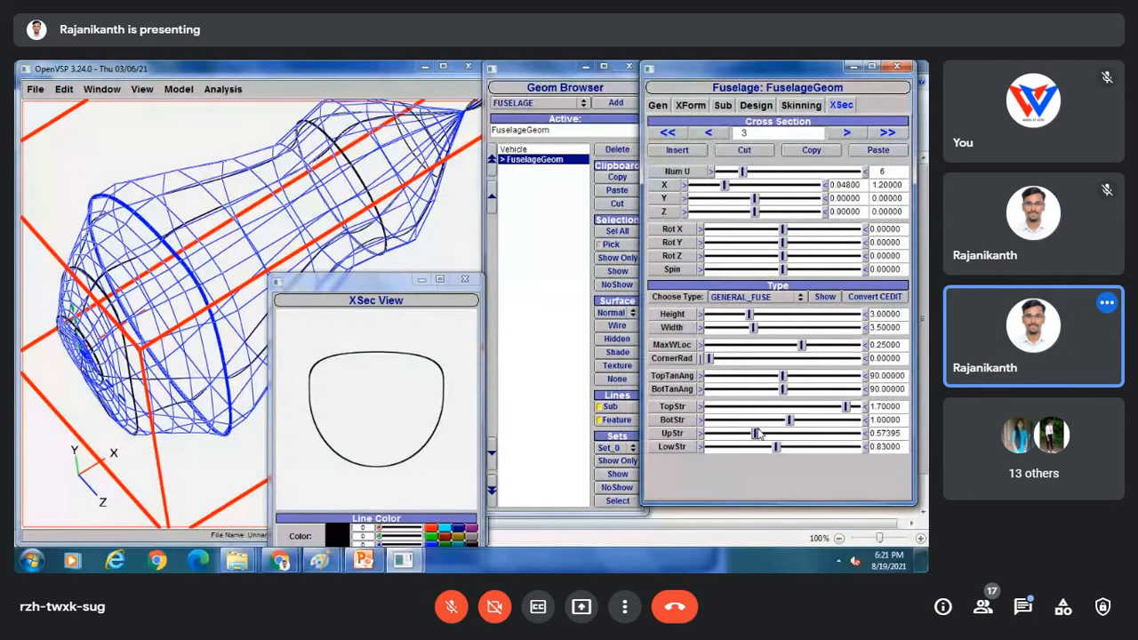
left_click_drag(901, 433, 883, 433)
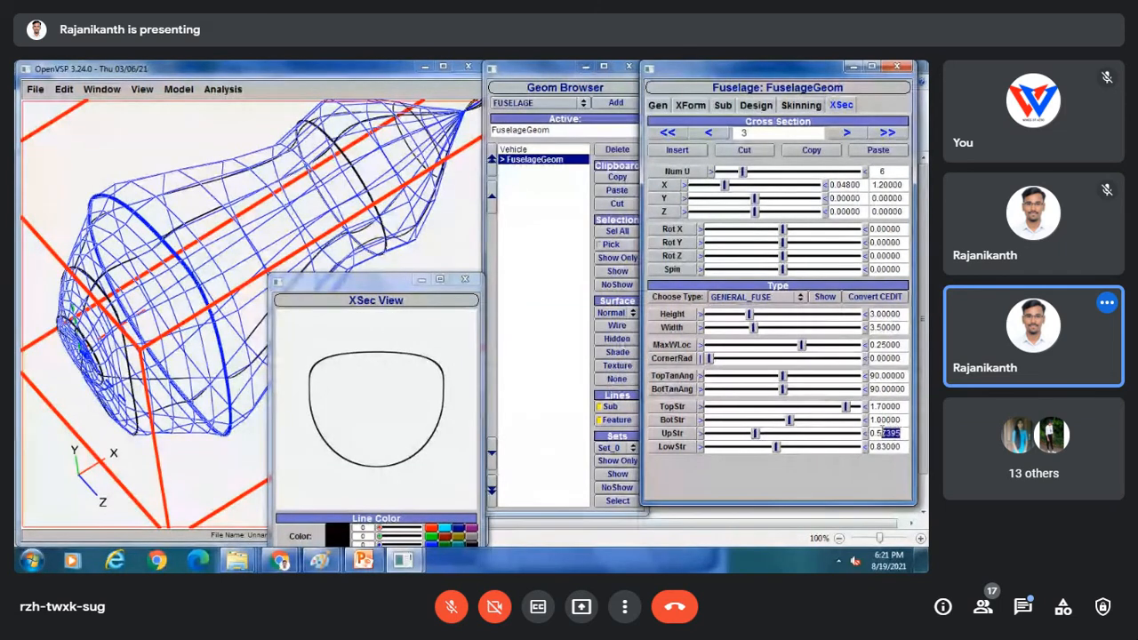
key("BackSpace")
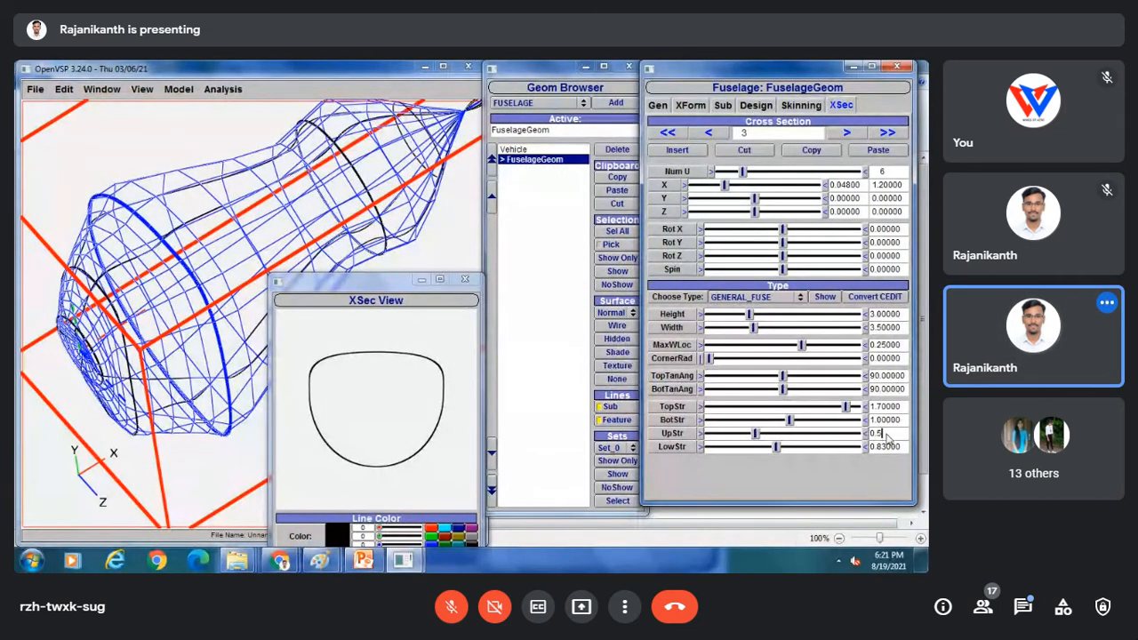
key("Return")
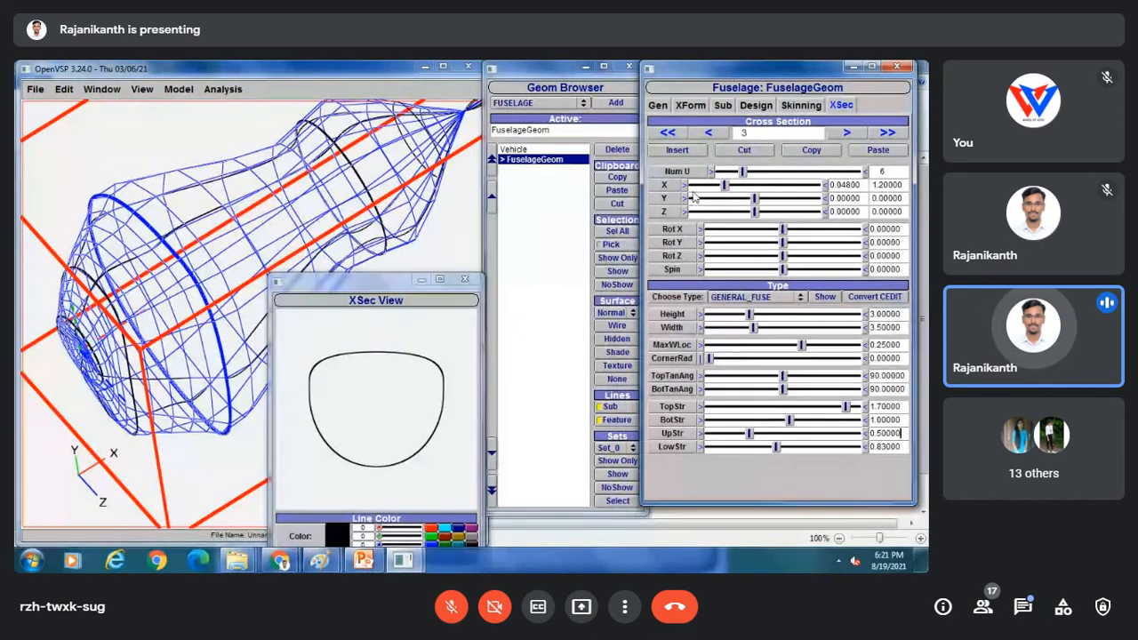
left_click(846, 132)
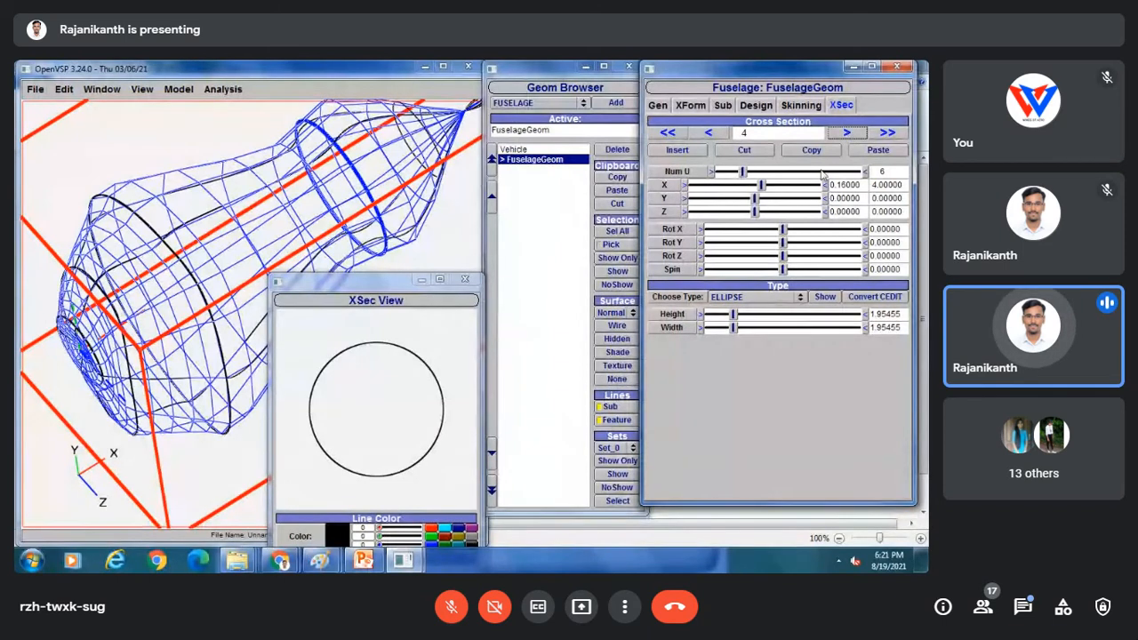
Change cross-section 4 from an ellipse to GENERAL_FUSE, then view the Paint reference sketch.
left_click(741, 299)
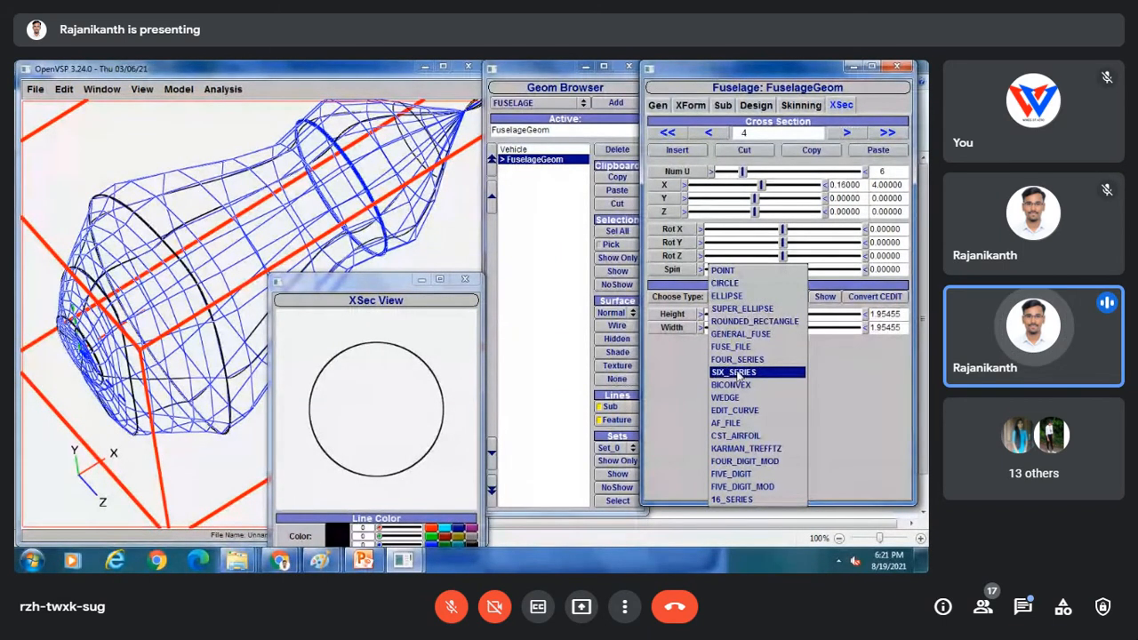
left_click(736, 334)
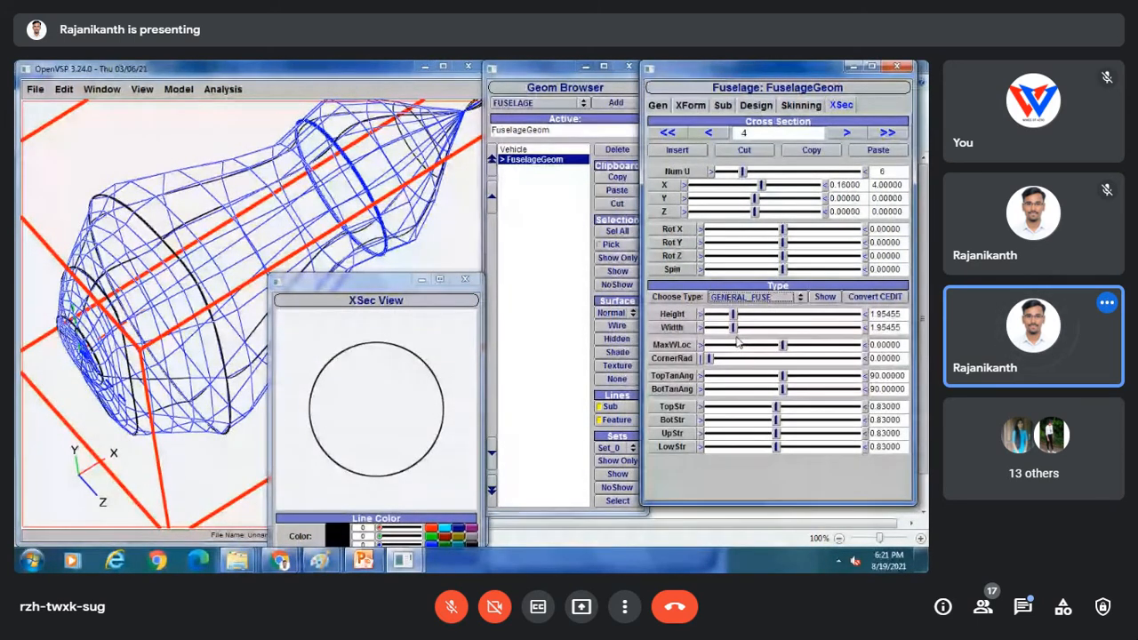
mouse_move(320, 560)
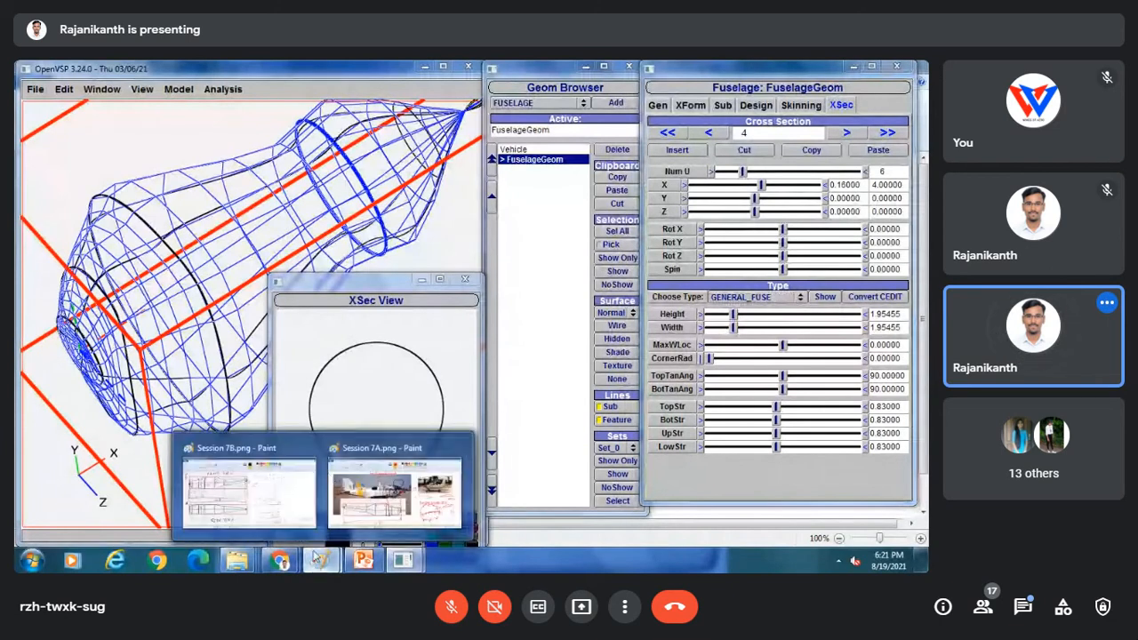
left_click(387, 480)
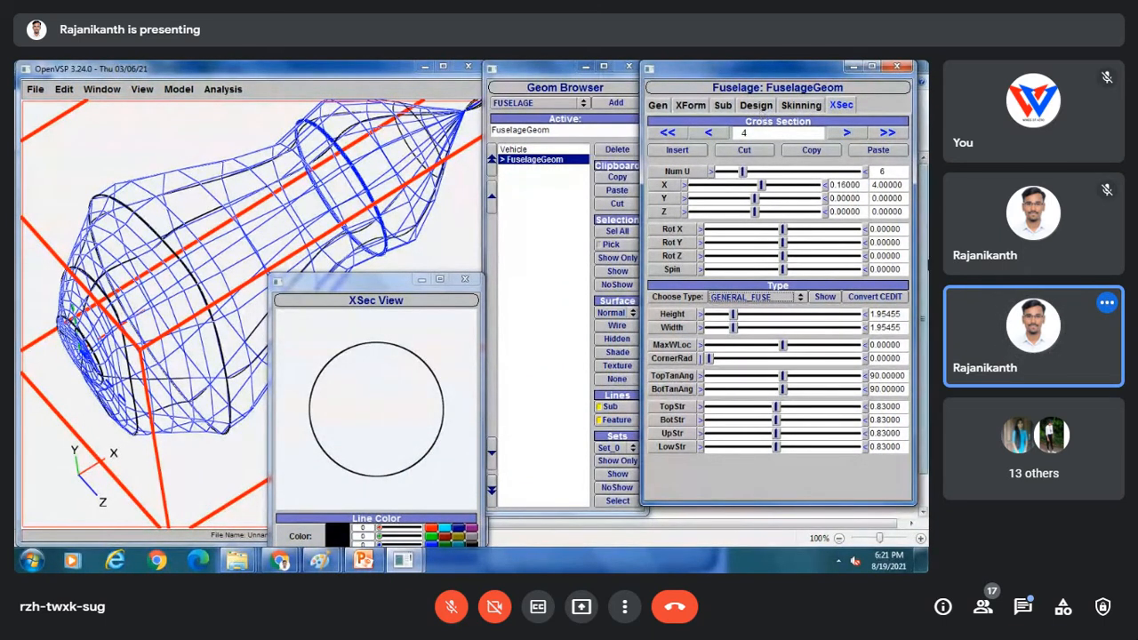
Make cross-section 4 3.5 high and 4.0 wide, shifting its widest point slightly upward.
left_click(733, 313)
left_click_drag(733, 313, 750, 316)
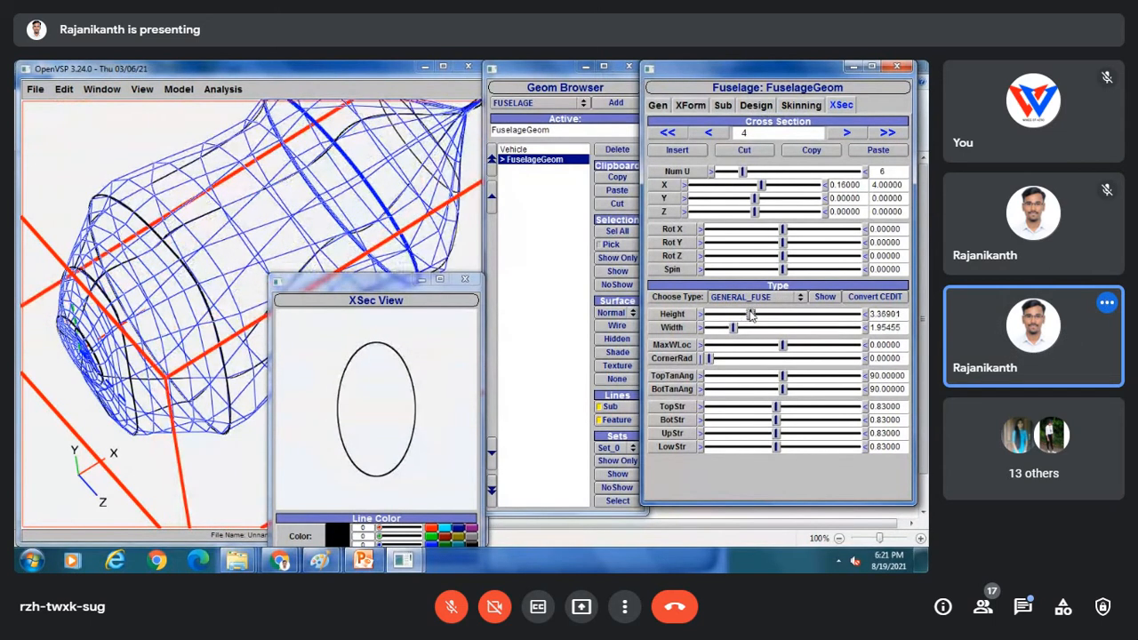
left_click_drag(902, 314, 869, 314)
type("3")
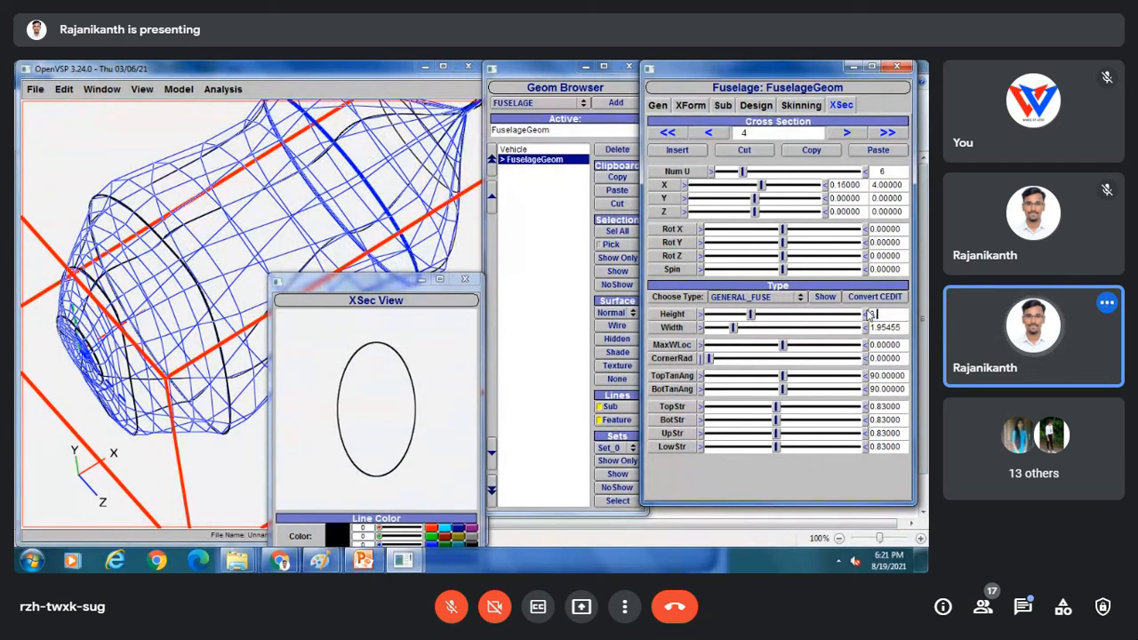
type(".5")
key("Return")
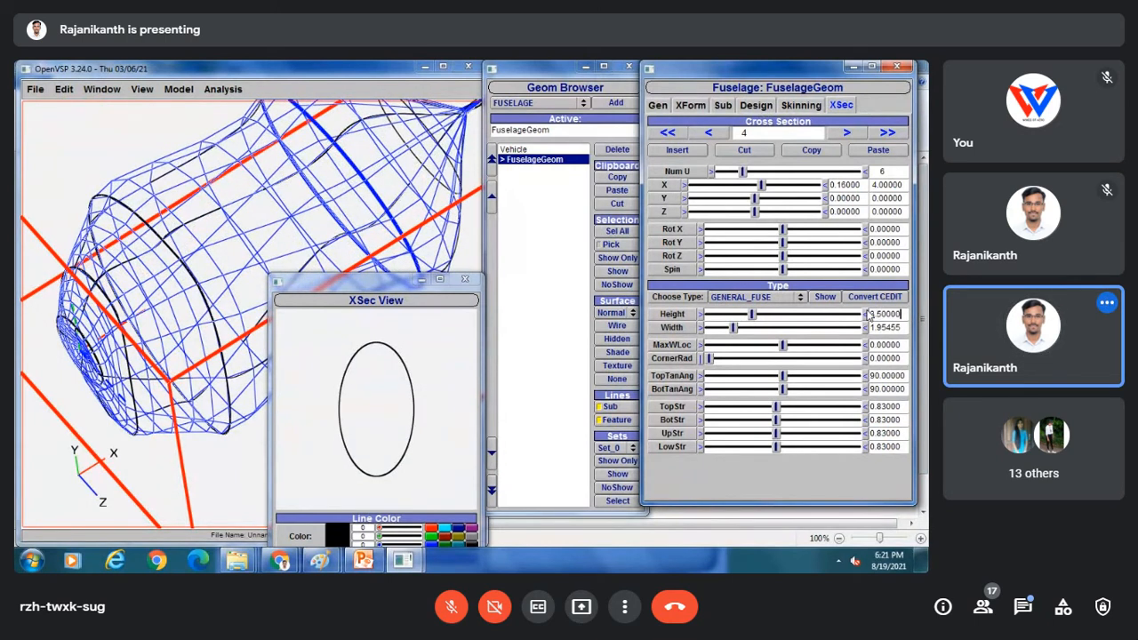
left_click_drag(903, 327, 860, 328)
type("2")
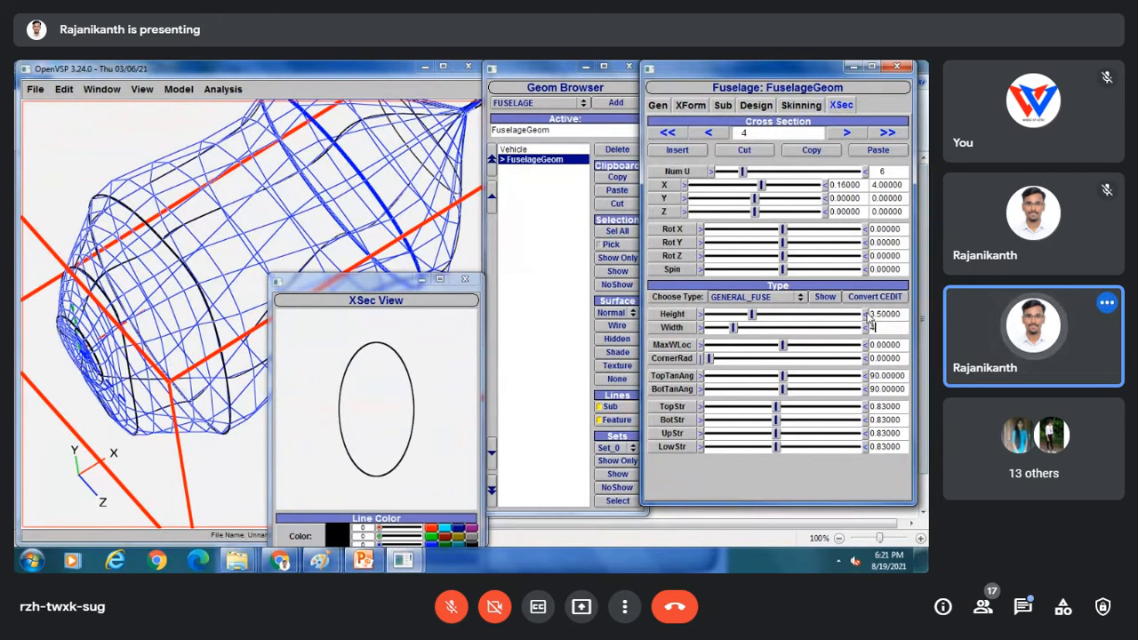
key("Return")
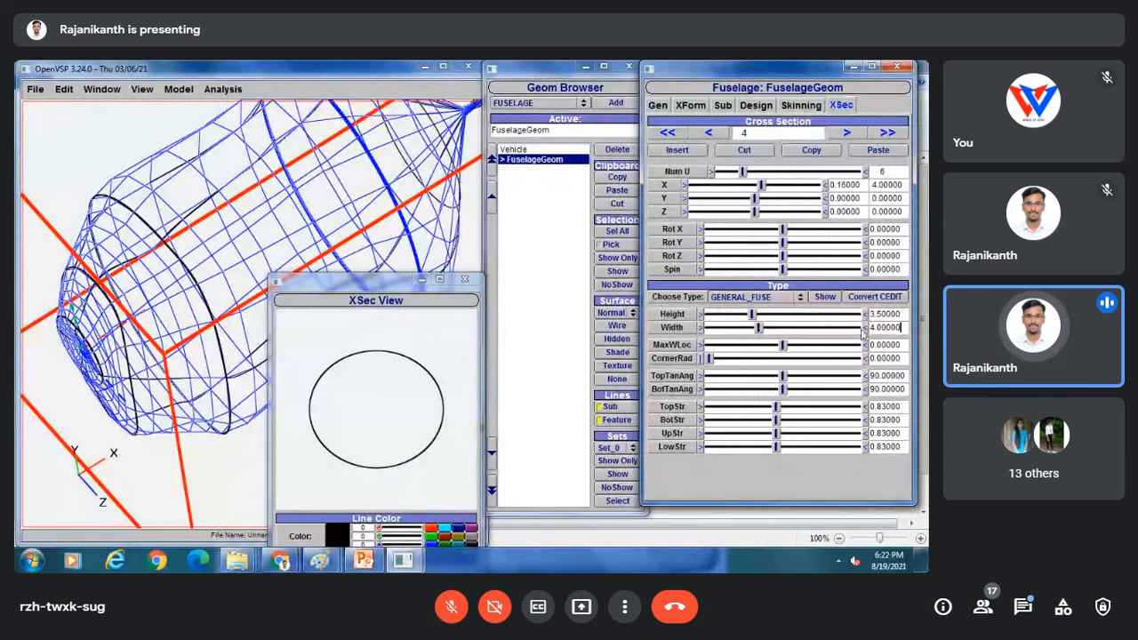
mouse_move(785, 347)
left_mouse_down()
mouse_move(813, 351)
mouse_move(798, 350)
left_mouse_up()
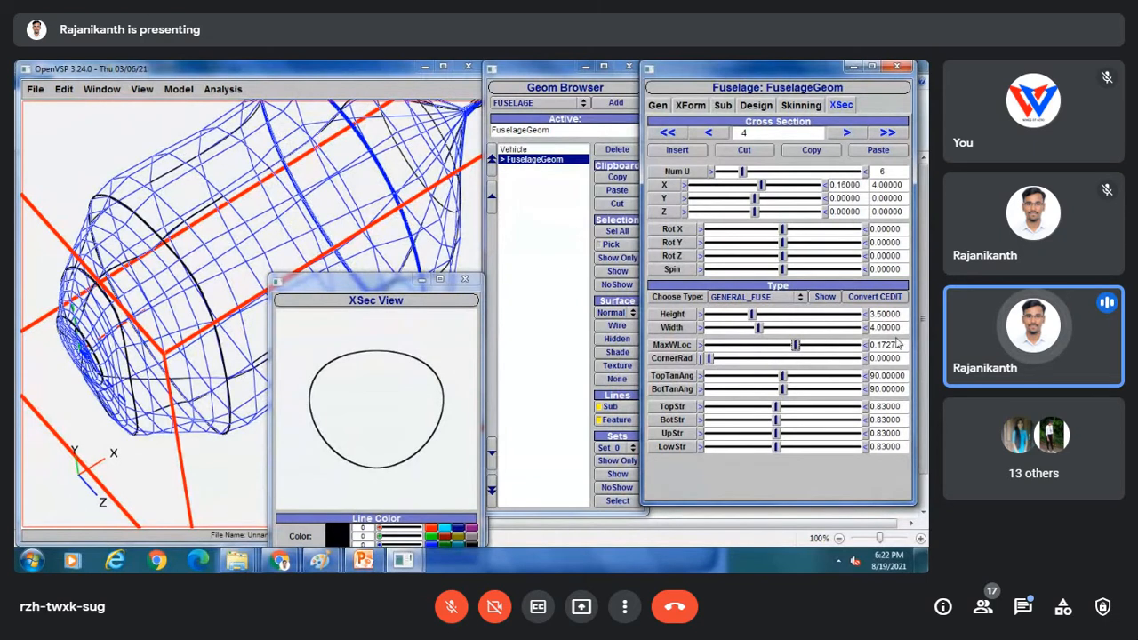
Trim cross-section 4's MaxWLoc to 0.15 and set top and bottom strengths to 1.5.
left_click_drag(905, 345, 888, 344)
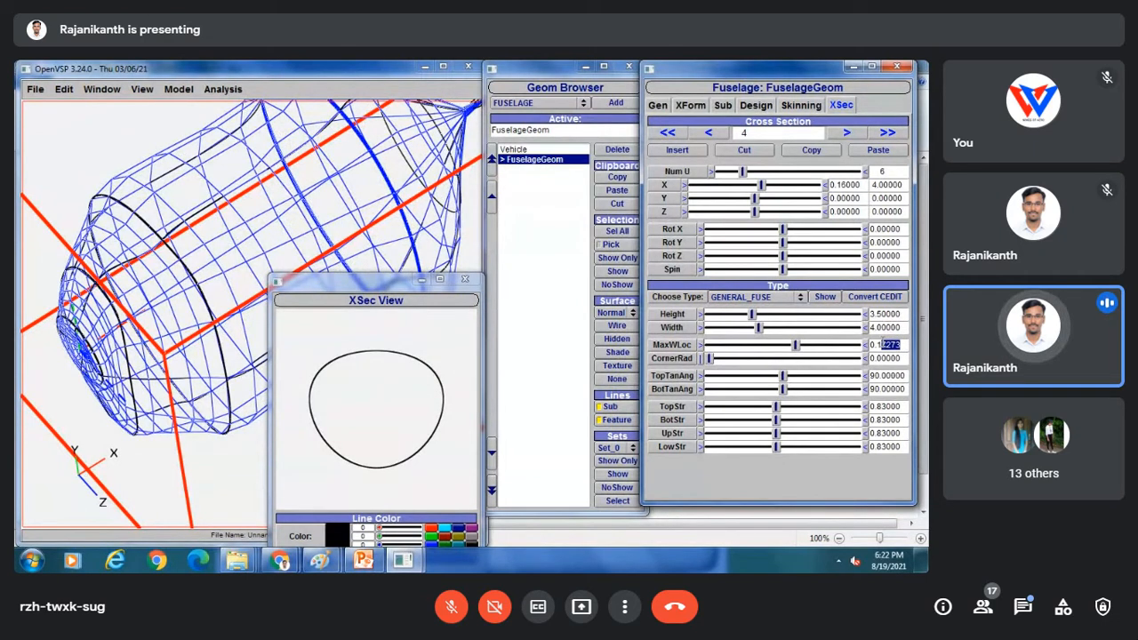
key("BackSpace")
key("Return")
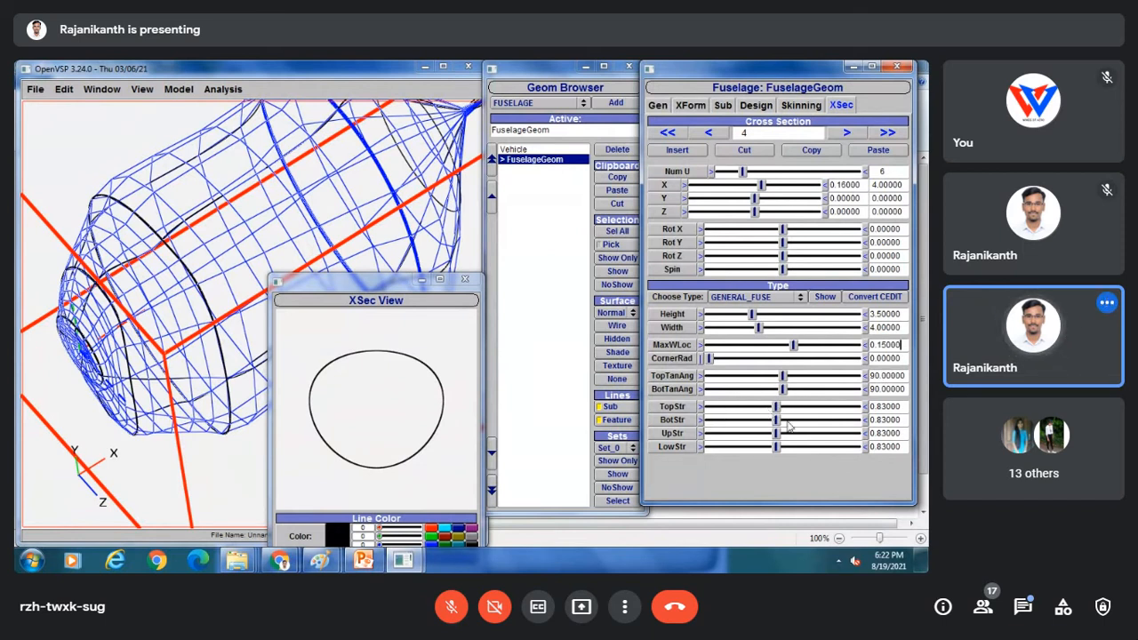
left_click_drag(782, 409, 834, 410)
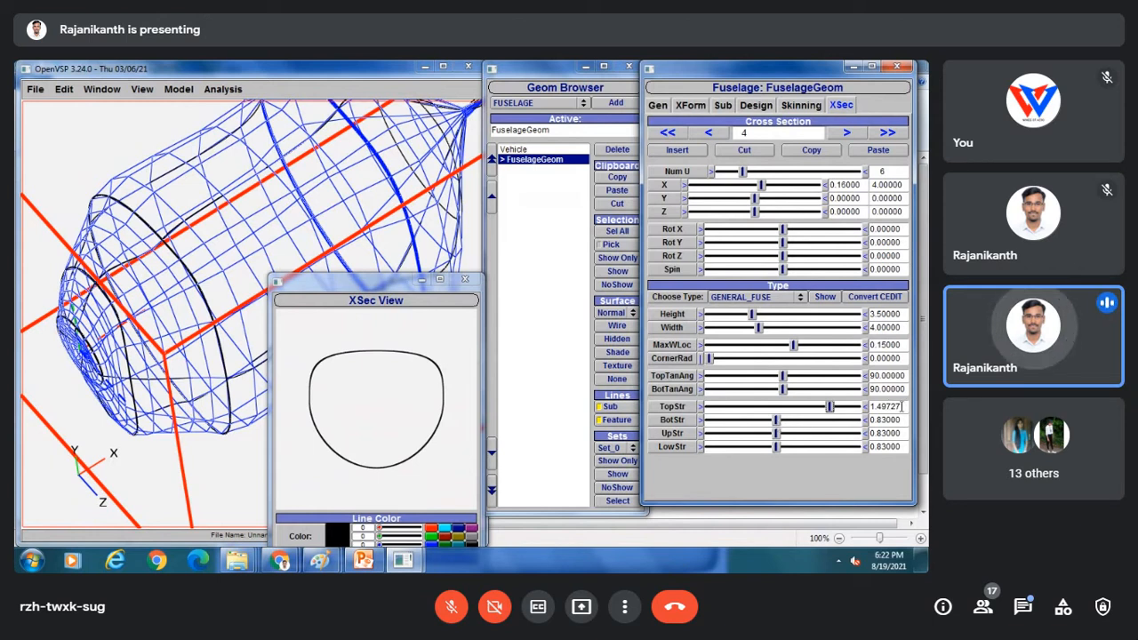
left_click_drag(902, 406, 876, 406)
type("50000")
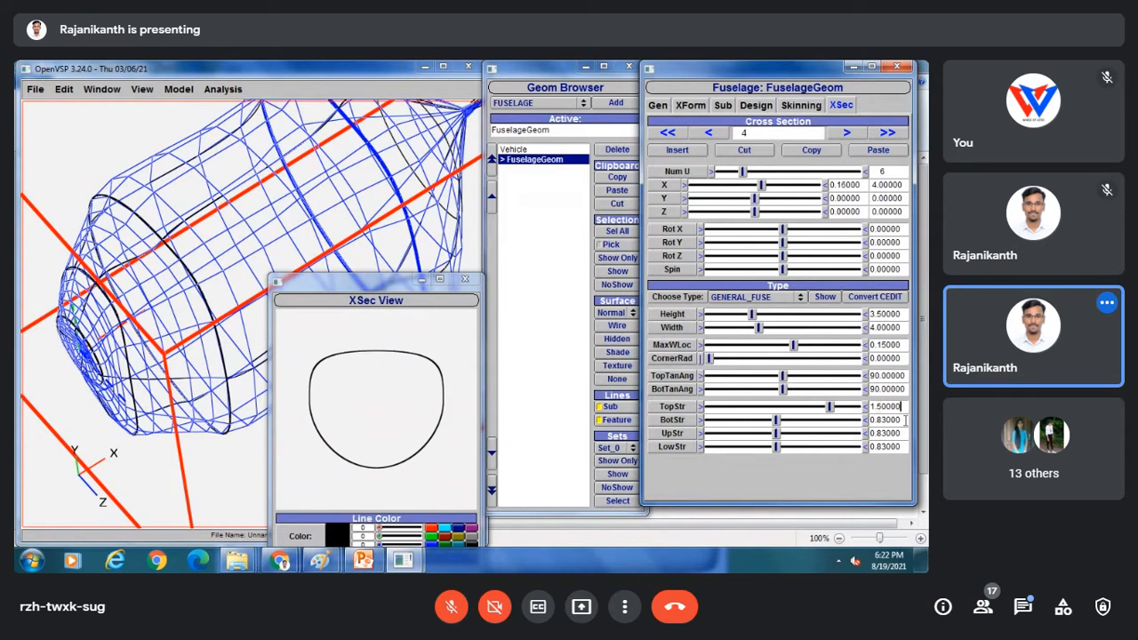
left_click_drag(898, 419, 860, 430)
type("1.50000")
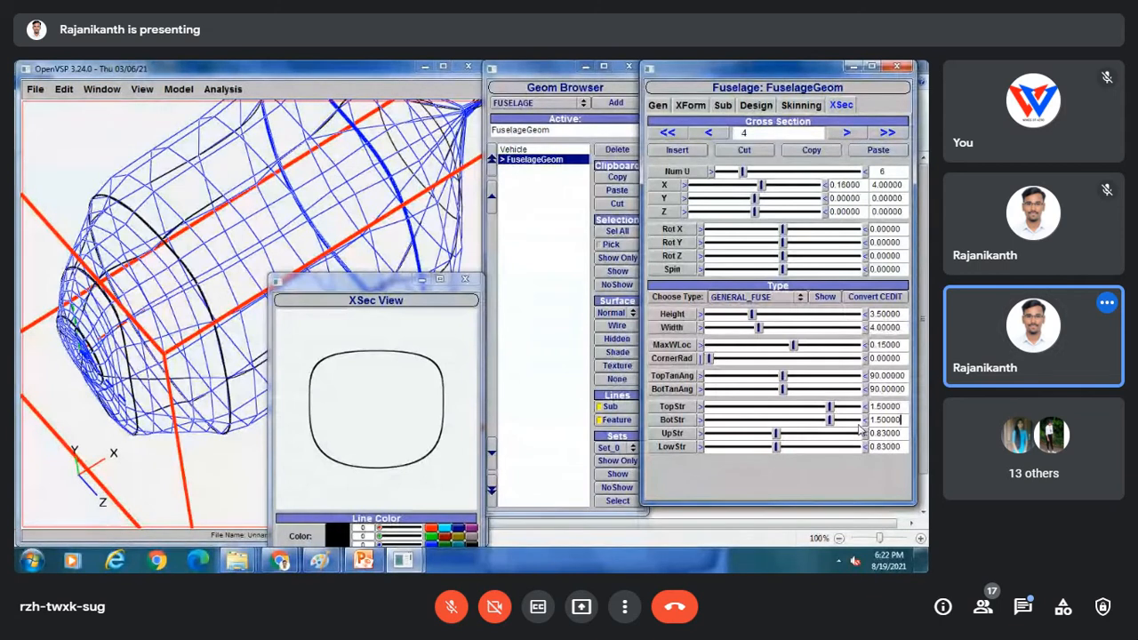
Set cross-section 4's up and low strengths to 1.0.
left_click_drag(904, 433, 852, 436)
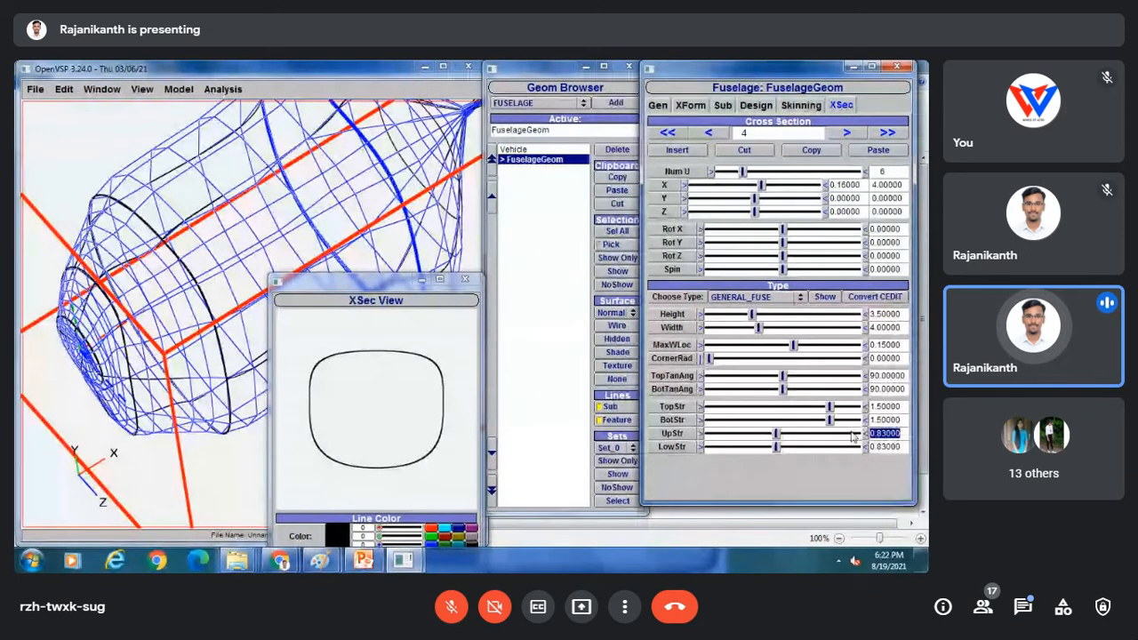
type("1")
key("Return")
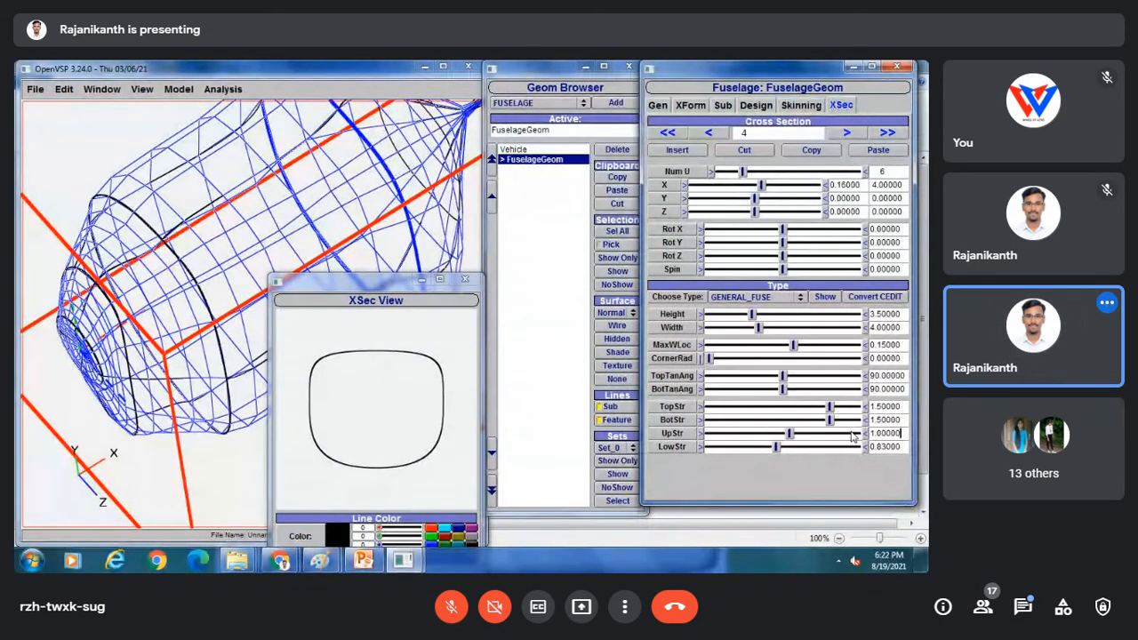
left_click_drag(889, 446, 861, 442)
type("1")
key("Return")
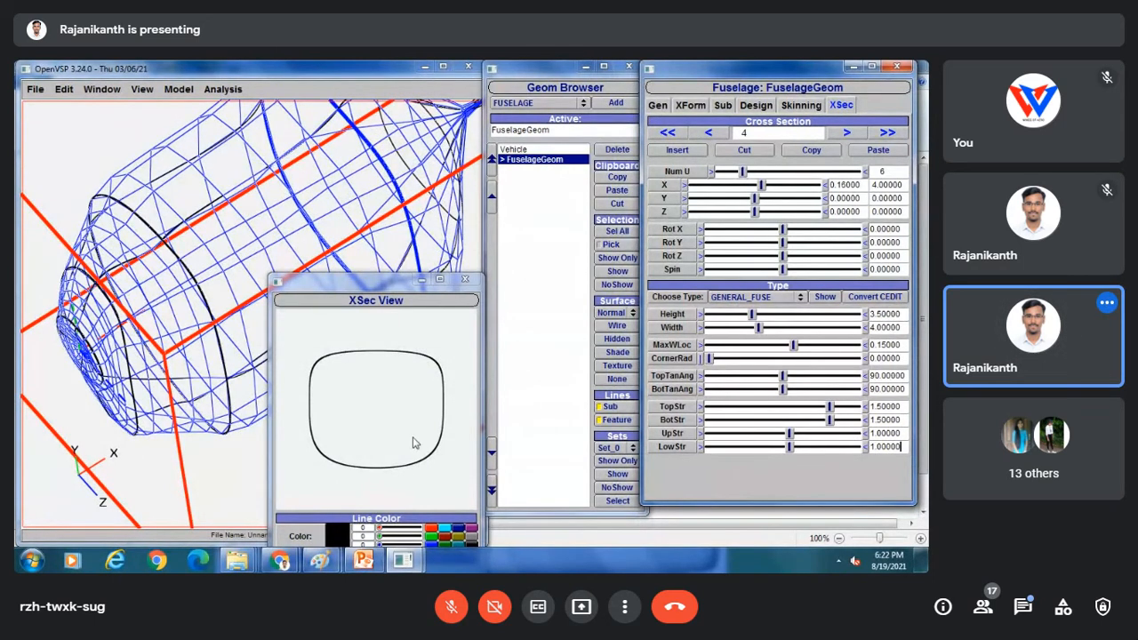
mouse_move(321, 561)
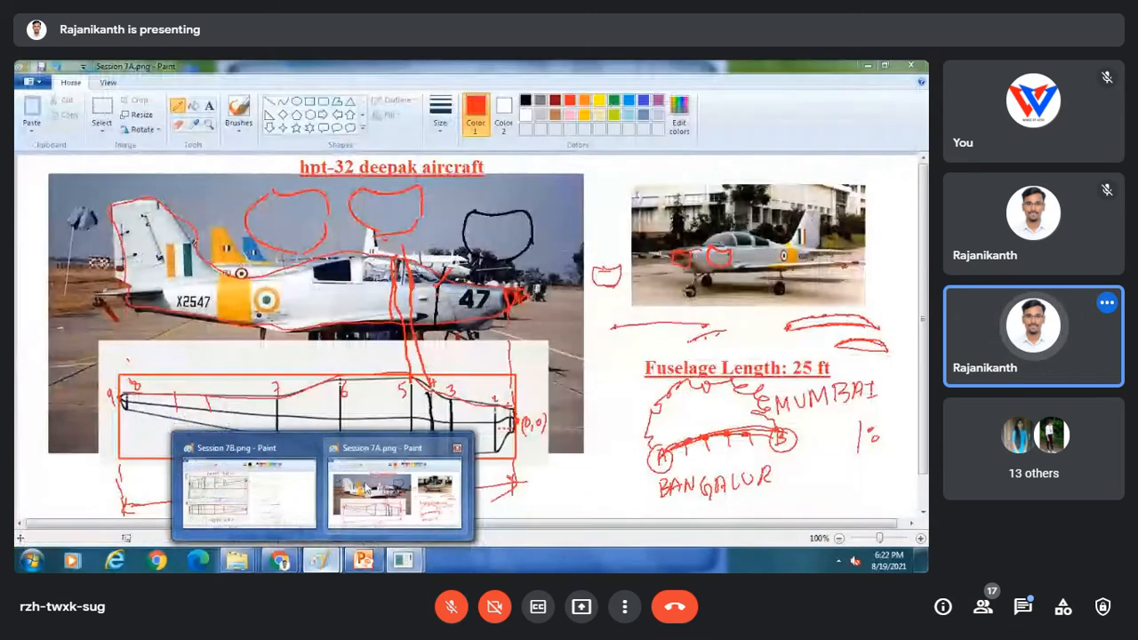
mouse_move(281, 433)
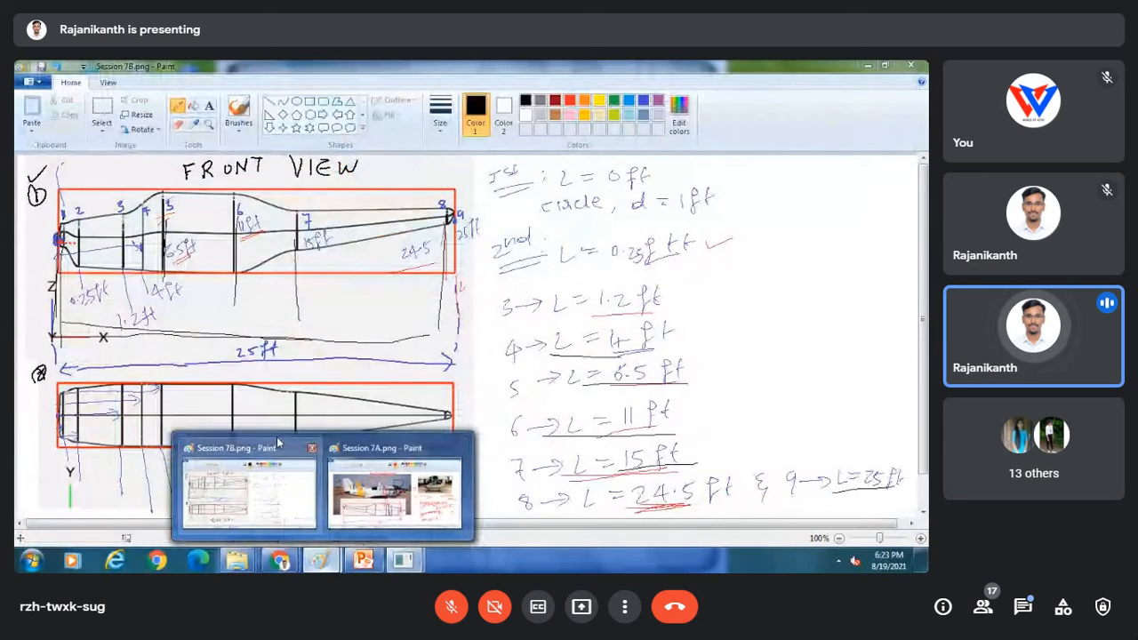
left_click(278, 443)
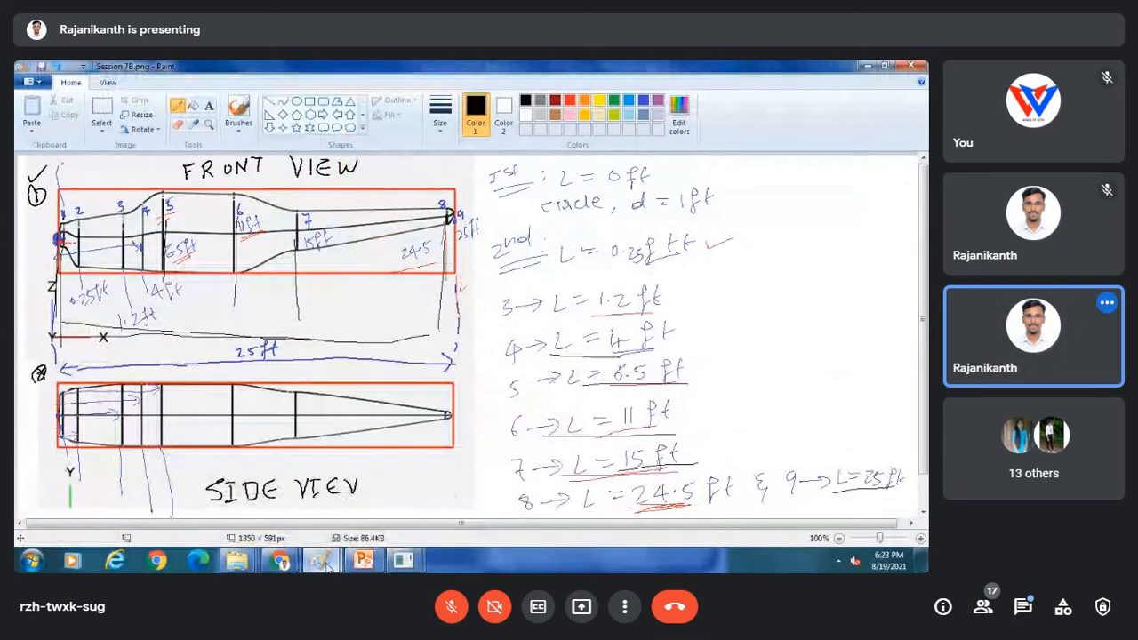
mouse_move(326, 567)
left_click(246, 483)
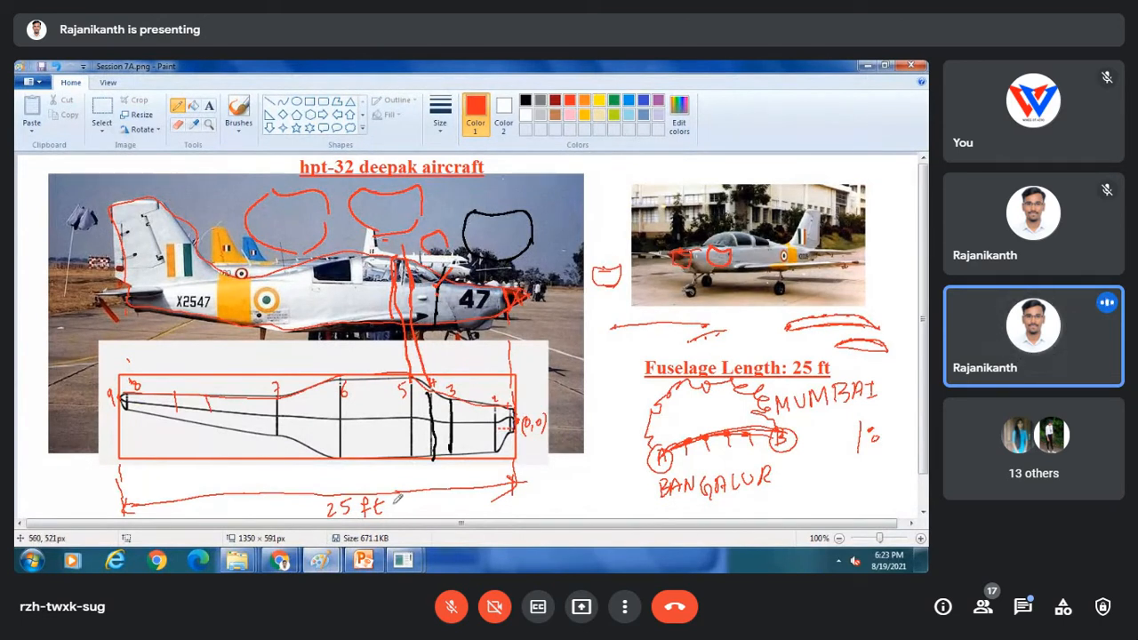
mouse_move(403, 560)
left_click(480, 483)
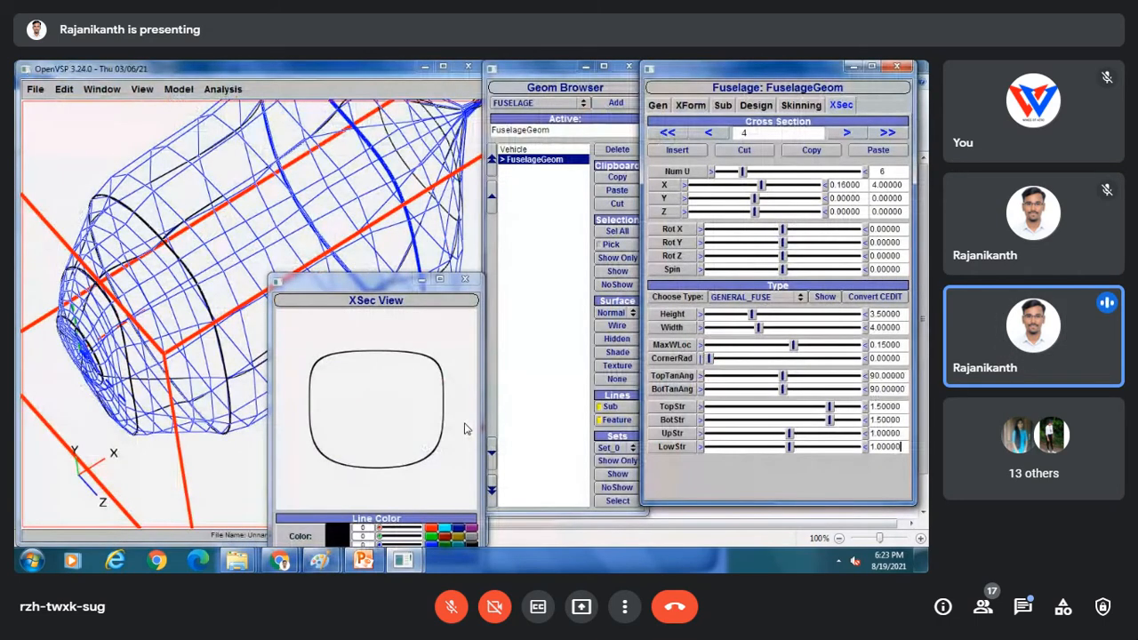
Go to cross-section 5 and change it from a point to a GENERAL_FUSE shape.
left_click(847, 133)
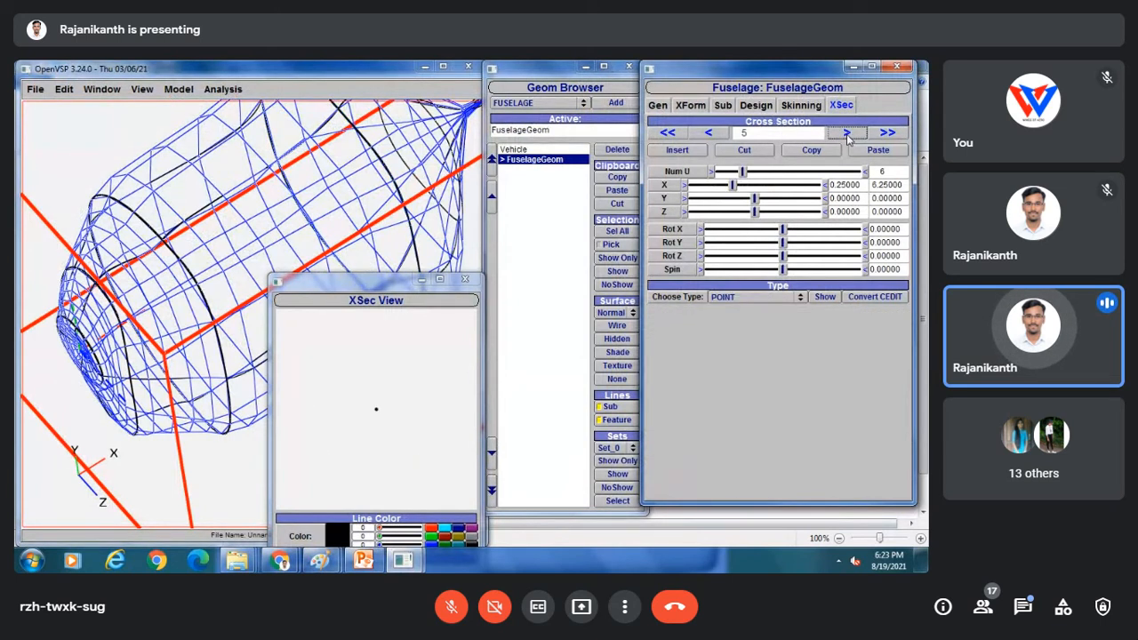
left_click(747, 297)
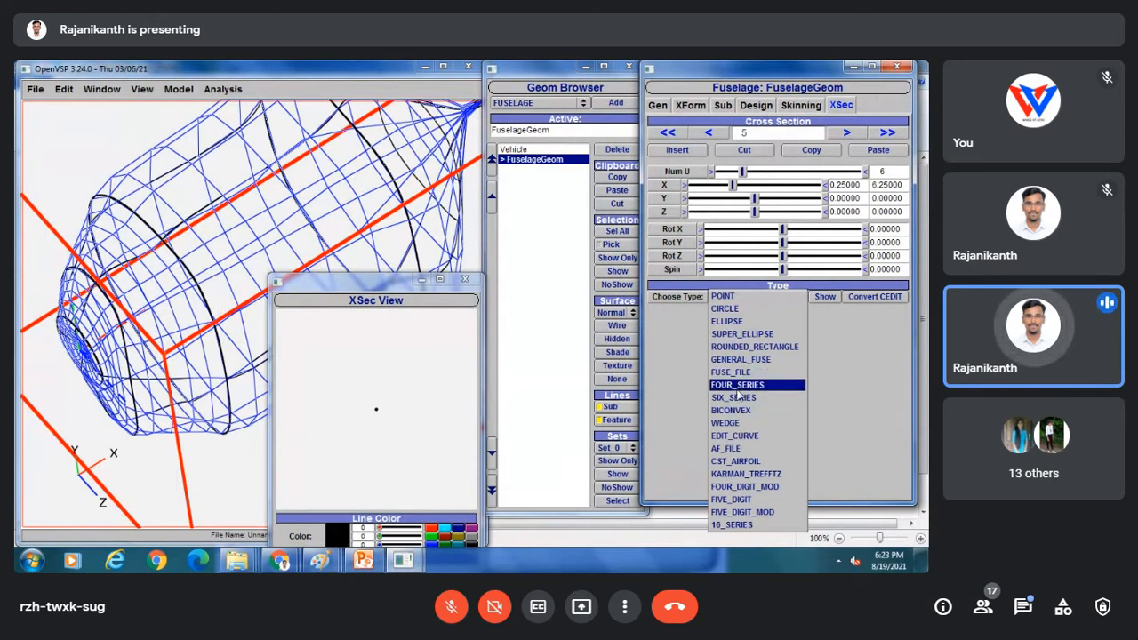
left_click(747, 359)
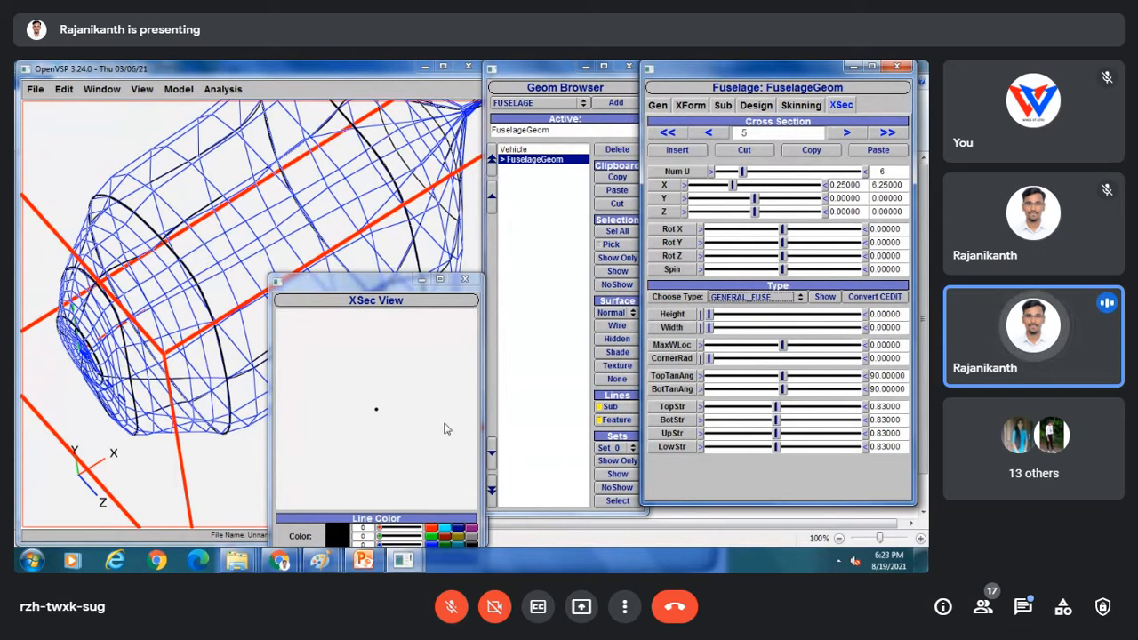
left_click_drag(710, 314, 779, 328)
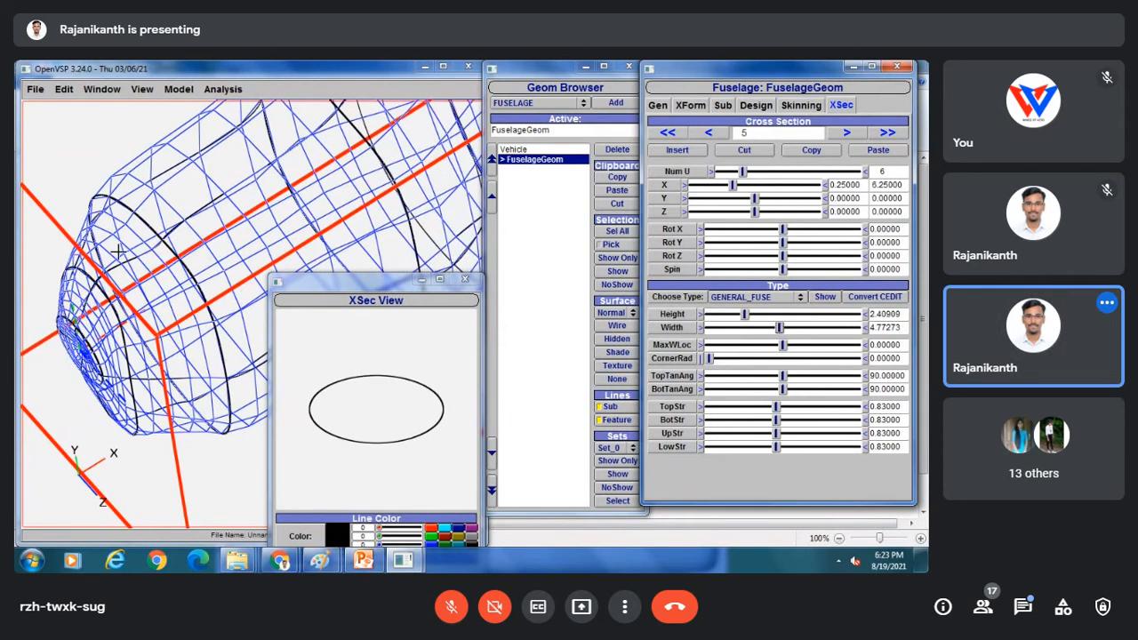
left_click(118, 251)
scroll(118, 251, "down", 5)
right_click_drag(246, 181, 167, 145)
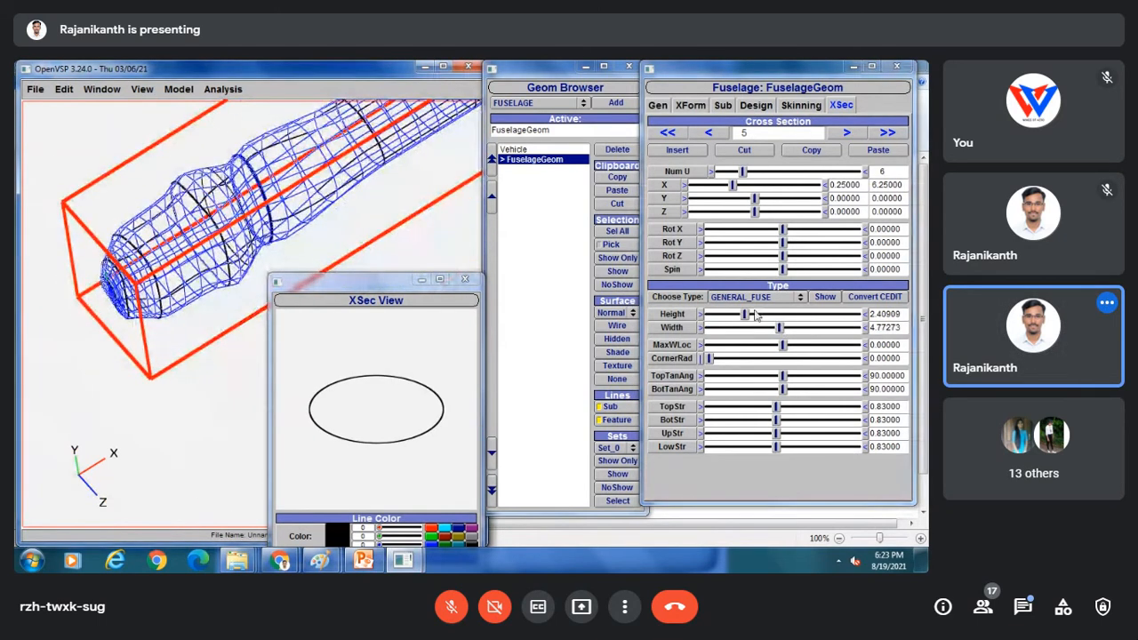
Set cross-section 5's height to 5 and width to 4.
double_click(898, 314)
type("5")
key("Return")
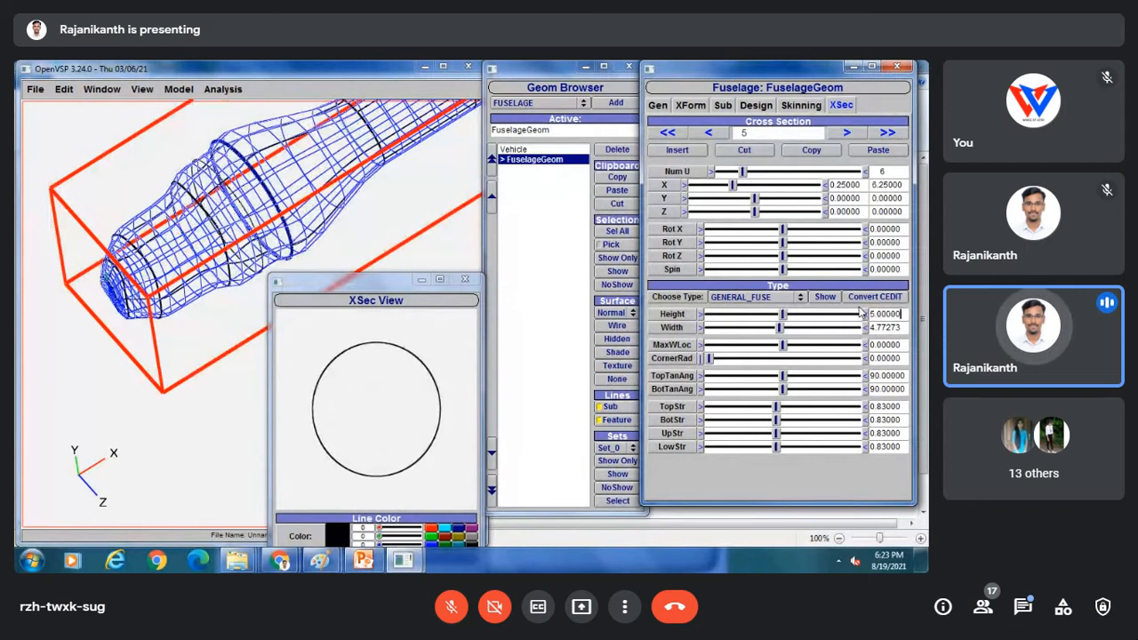
key("Tab")
type("4")
key("Return")
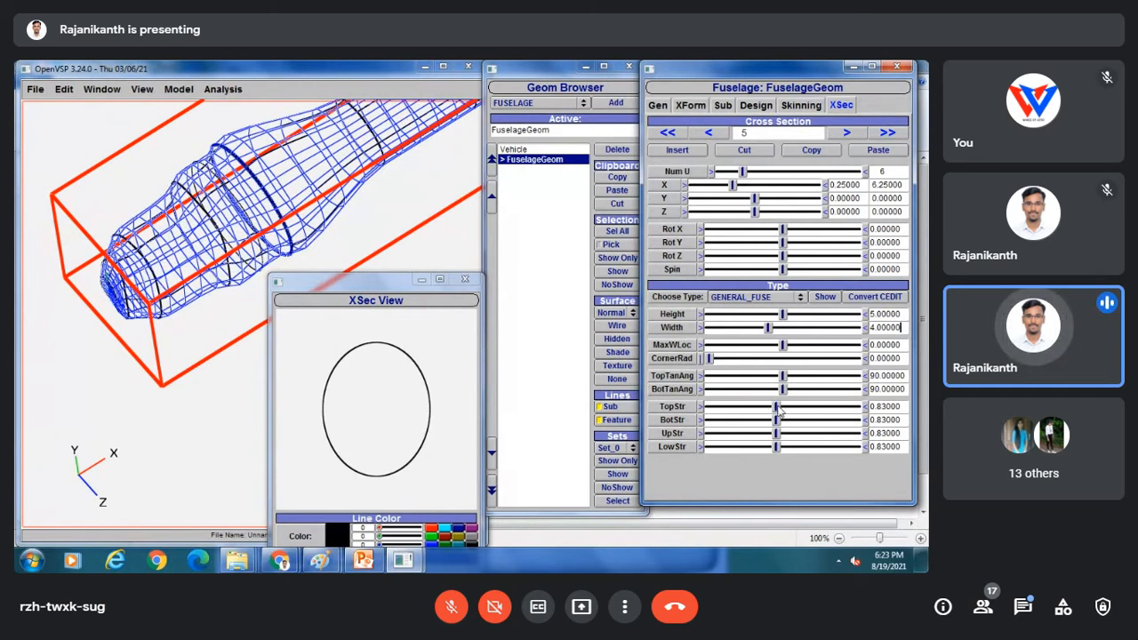
Give cross-section 5 a top strength of 1.7 and an up strength of 2.0.
left_click_drag(776, 407, 881, 406)
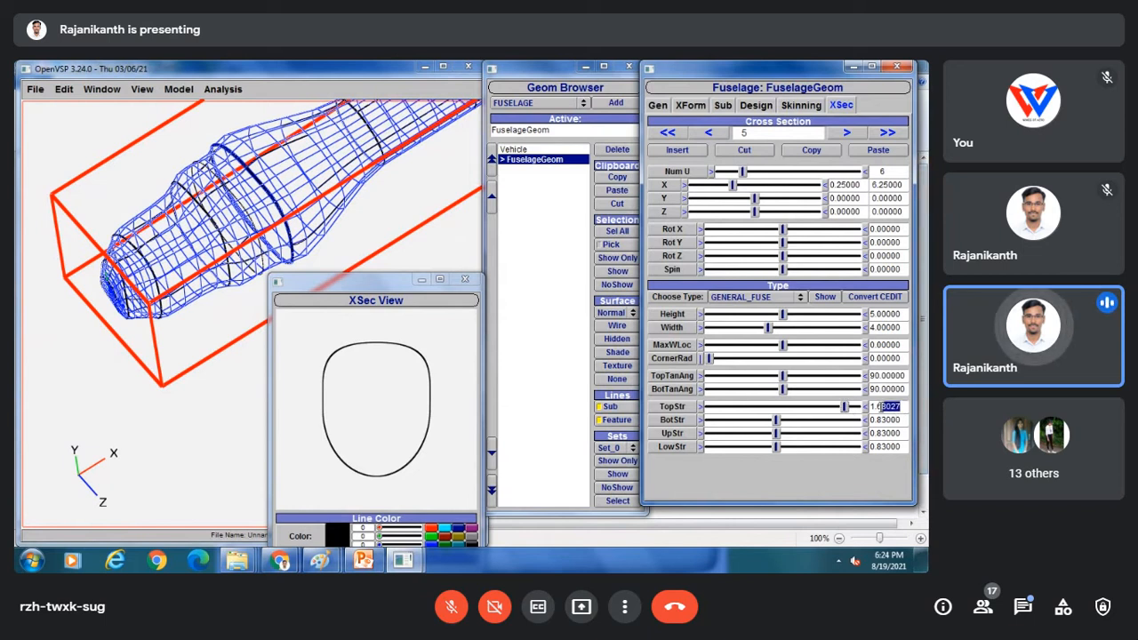
key("Return")
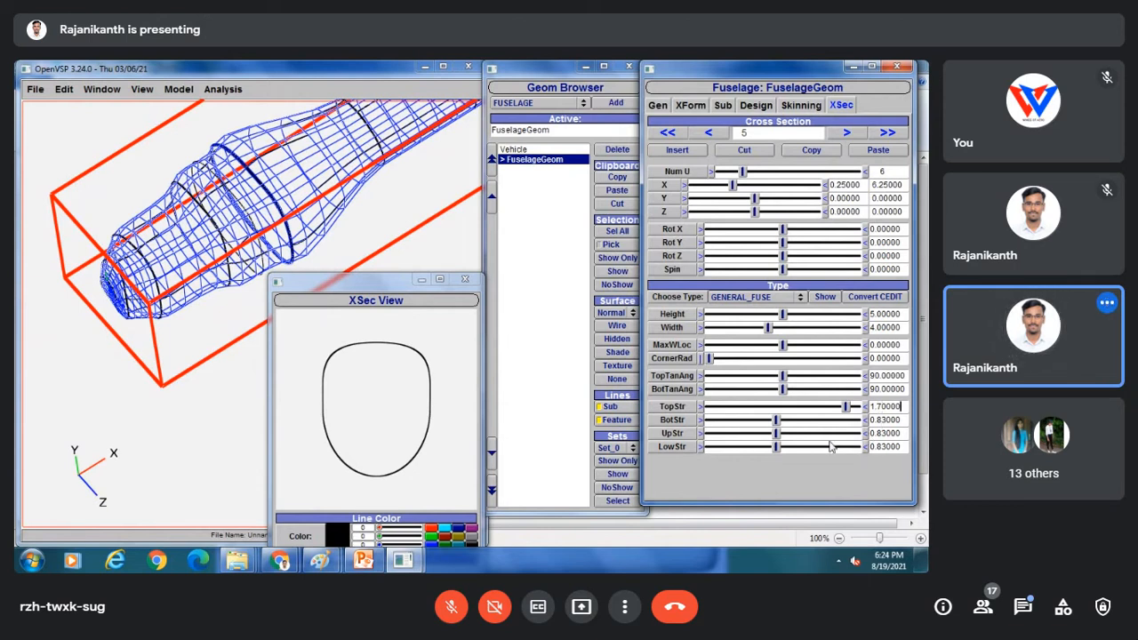
left_click_drag(779, 434, 860, 433)
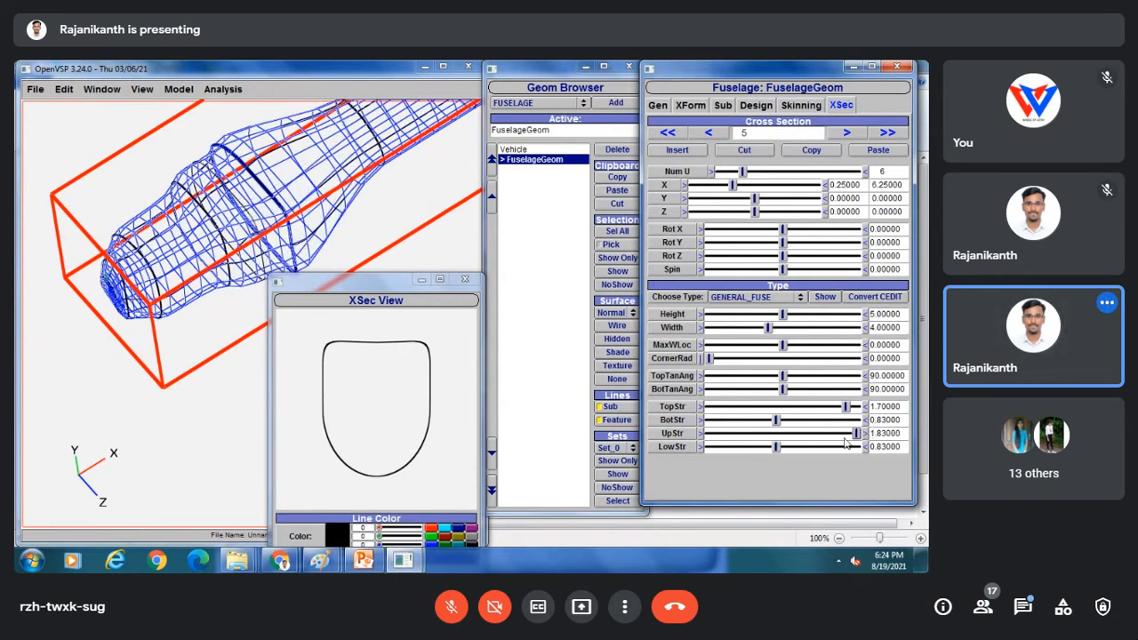
left_click_drag(902, 433, 871, 435)
type("1")
key("Return")
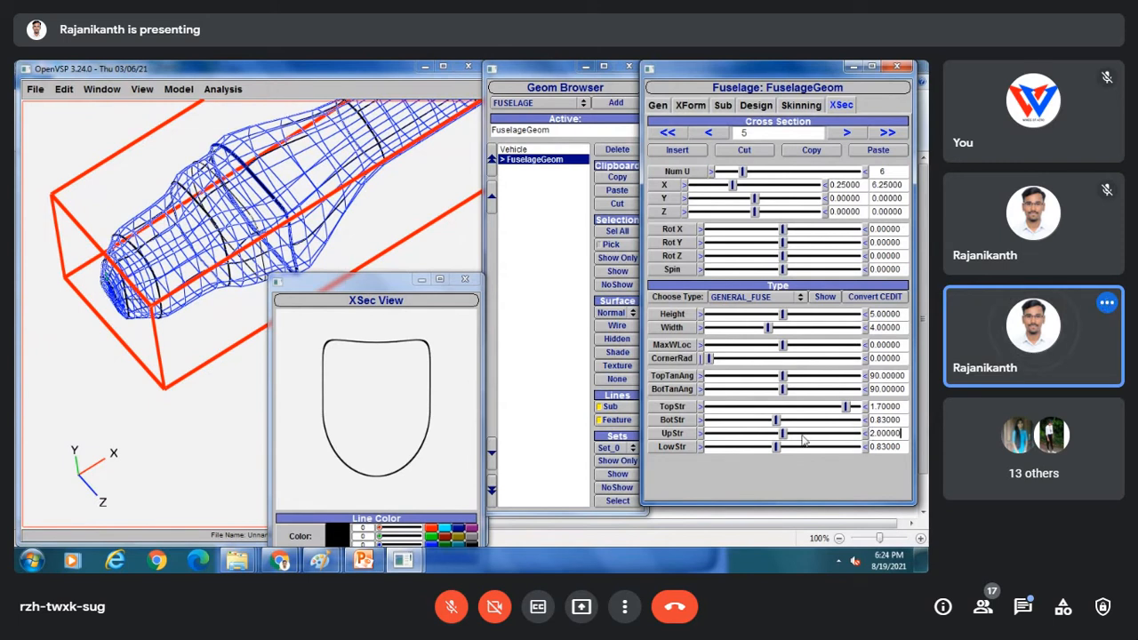
left_click_drag(250, 265, 249, 226)
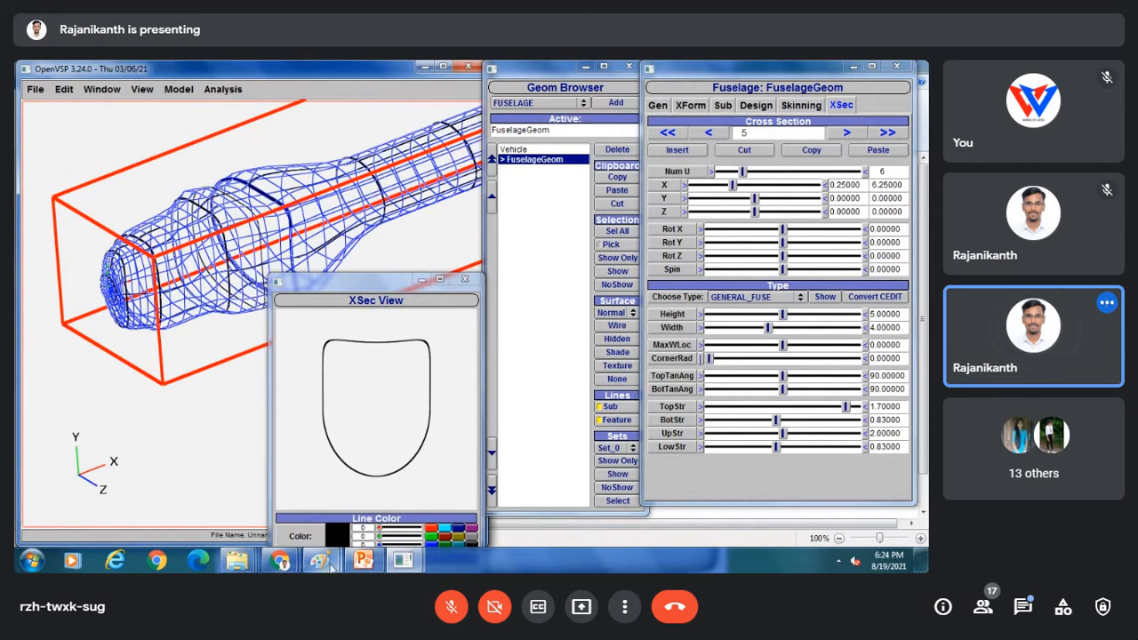
Mark the canopy on the small aircraft photo with a red arc in Paint, then return to OpenVSP.
mouse_move(320, 560)
left_click(407, 498)
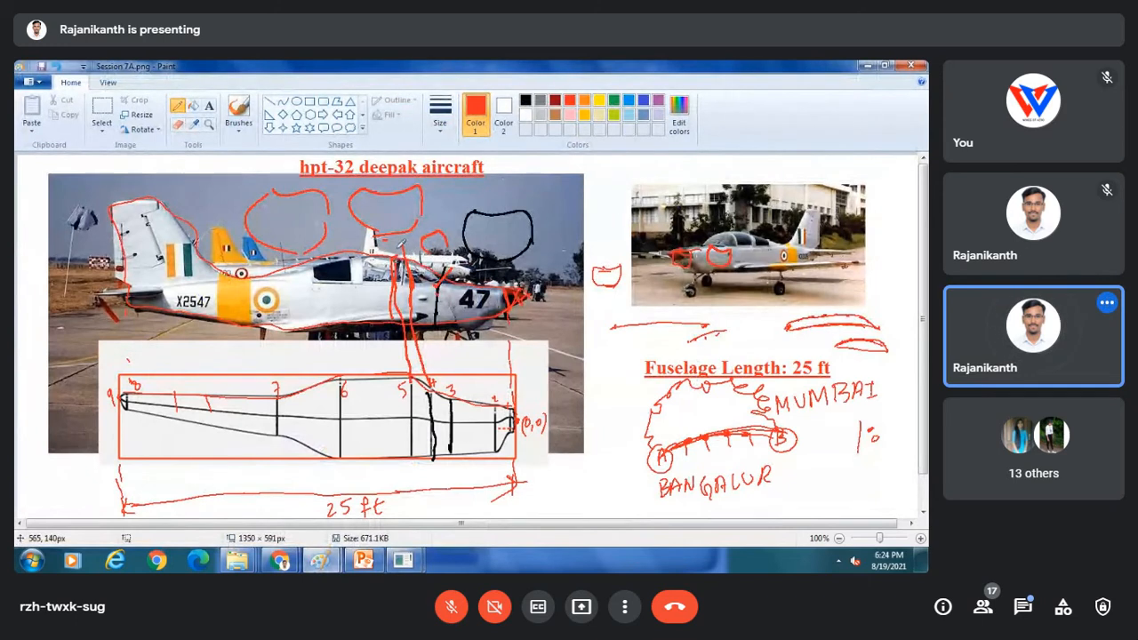
left_click_drag(724, 235, 751, 233)
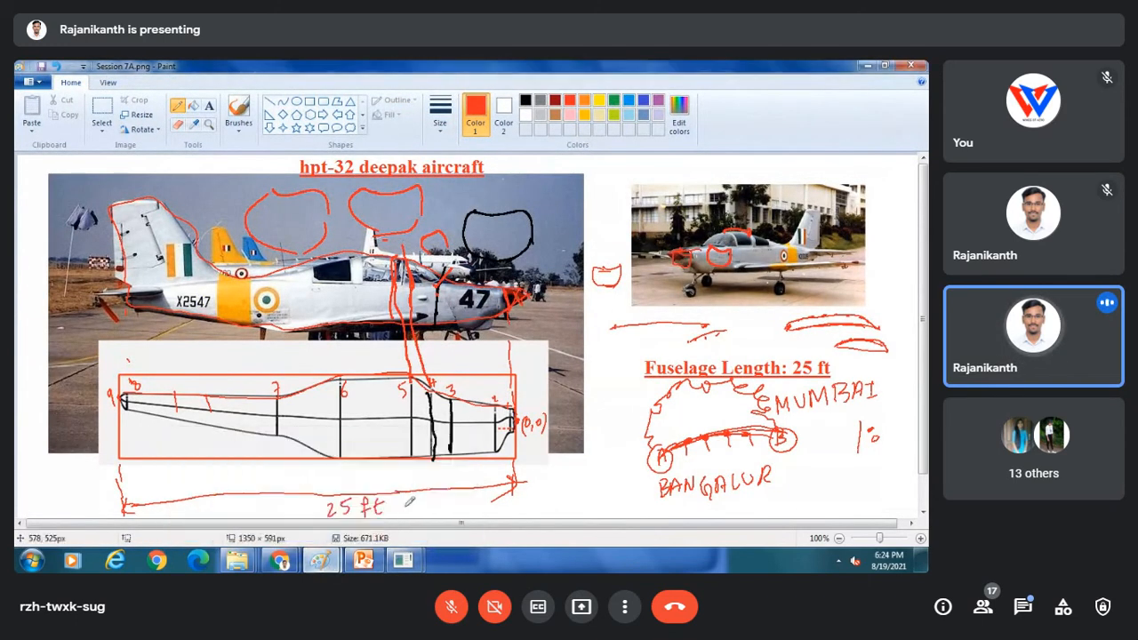
mouse_move(404, 562)
left_click(485, 487)
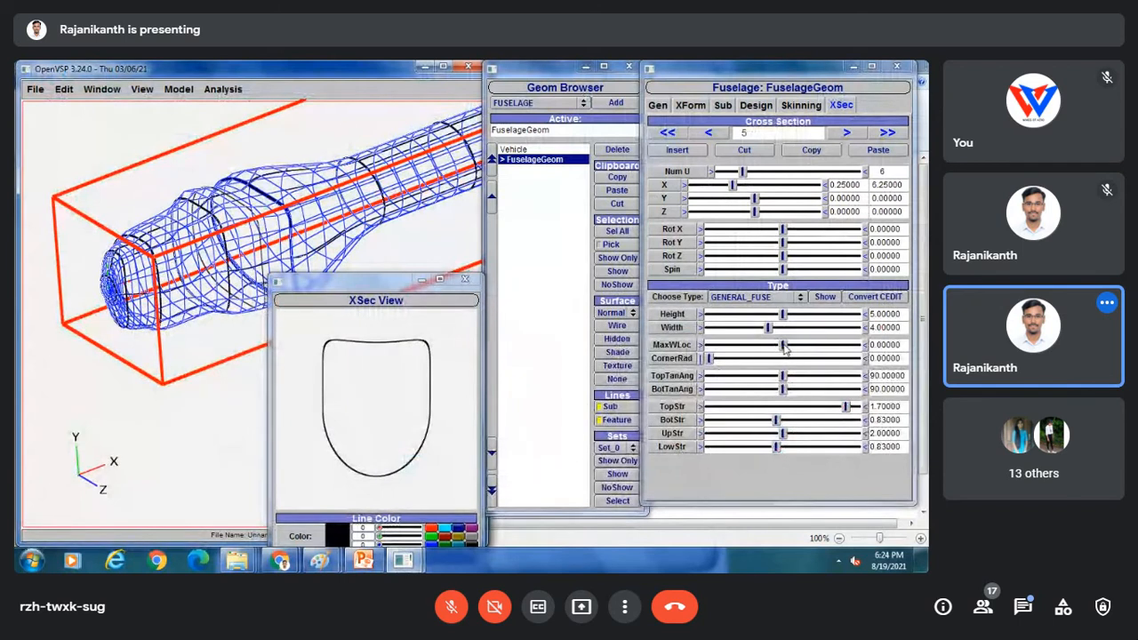
Test several MaxWLoc offsets on cross-section 5, then reset MaxWLoc to 0.
left_click_drag(784, 346, 744, 349)
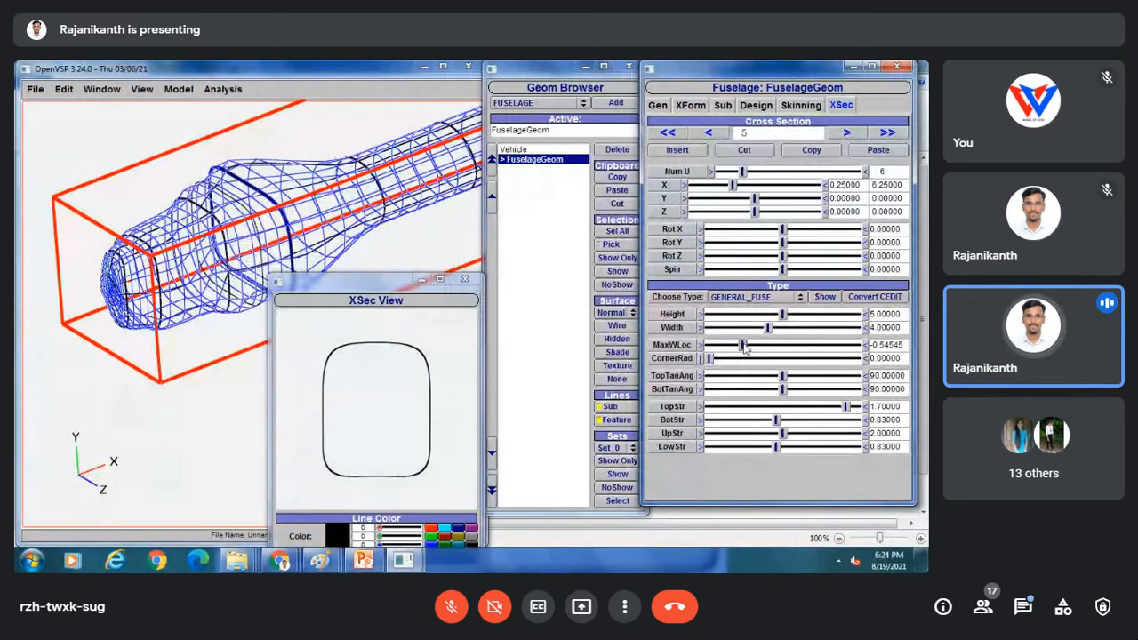
left_click_drag(745, 348, 753, 347)
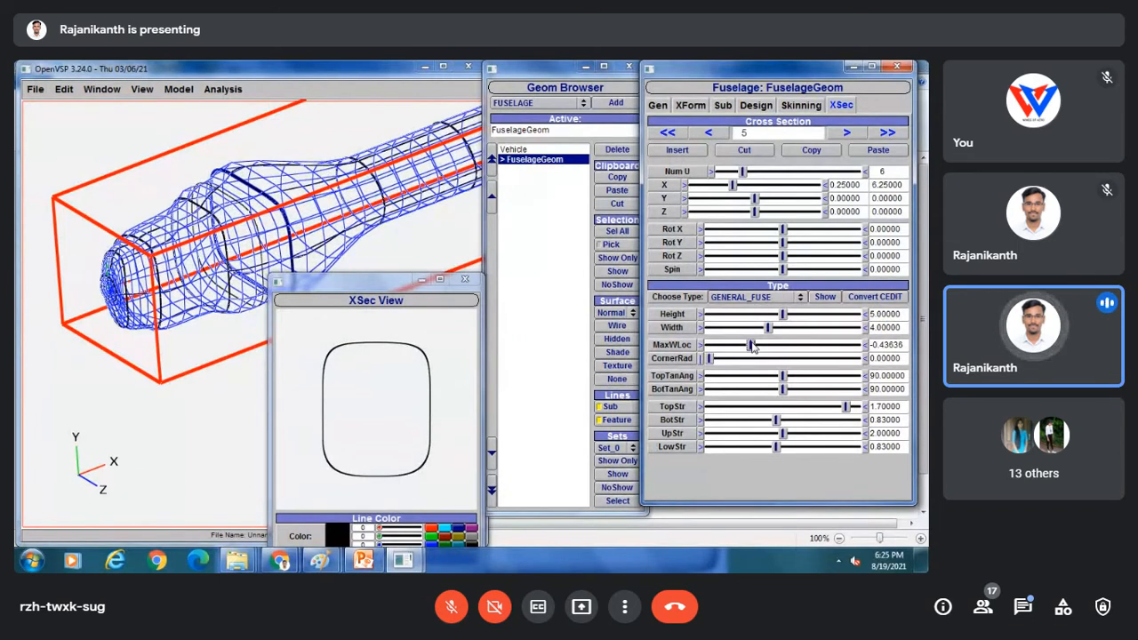
left_click_drag(753, 347, 762, 347)
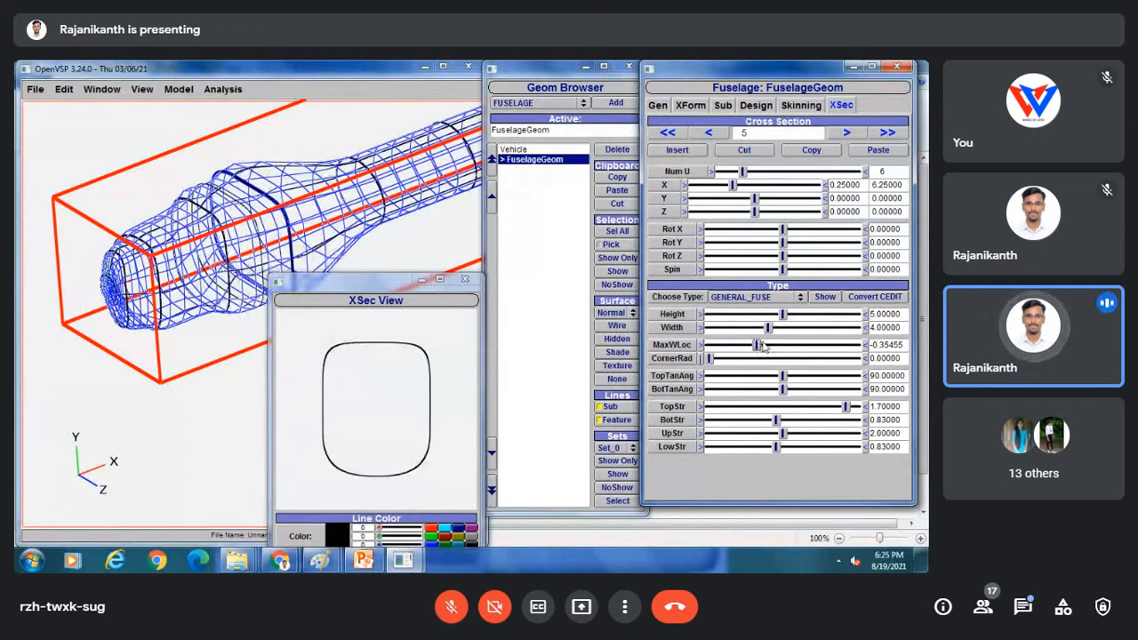
left_click_drag(761, 348, 765, 348)
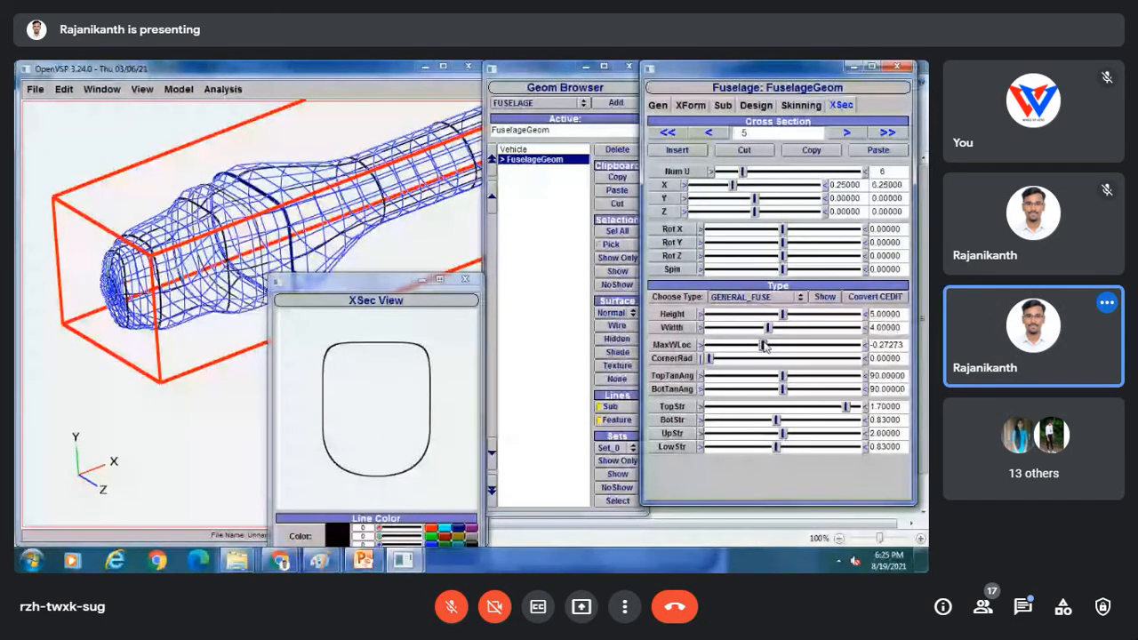
left_click_drag(903, 345, 855, 345)
type("0")
key("Return")
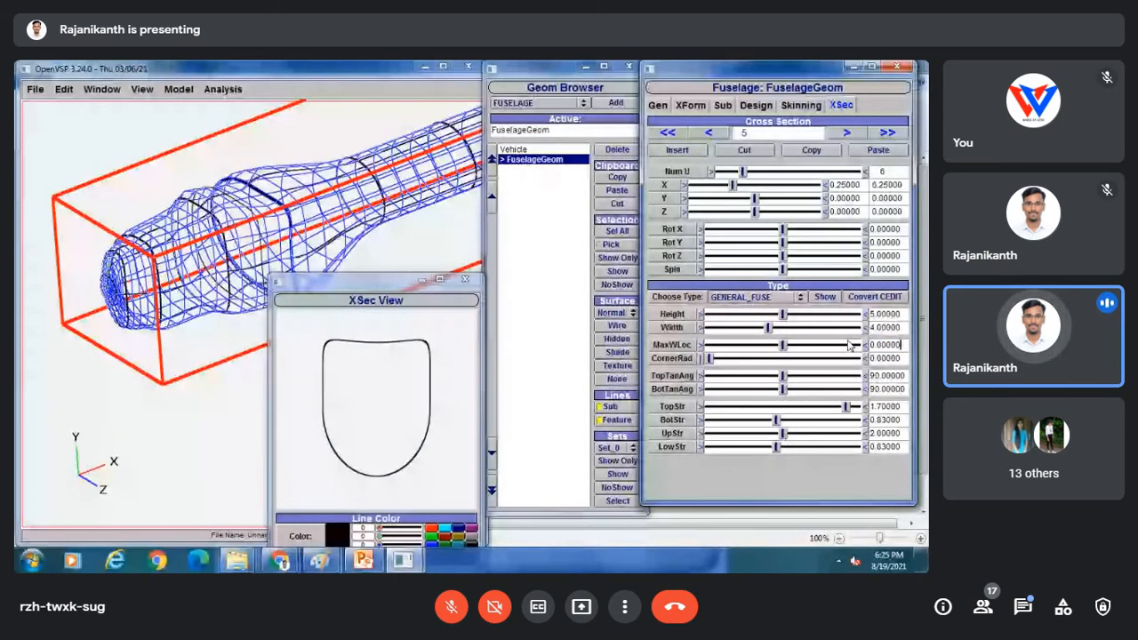
left_click_drag(783, 345, 767, 349)
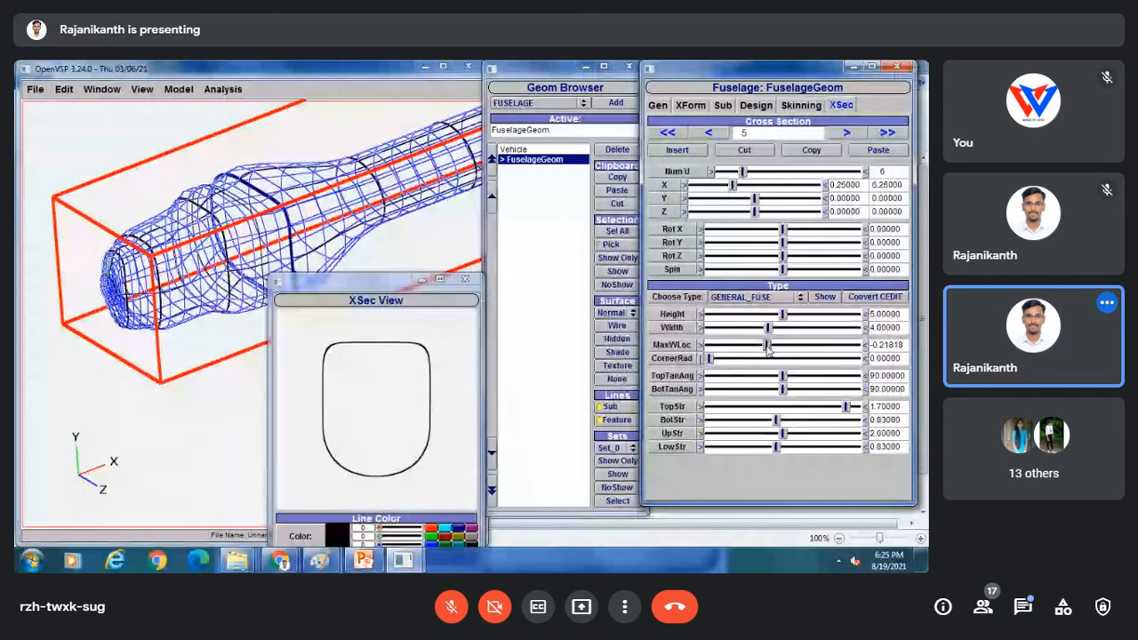
left_click_drag(766, 349, 779, 346)
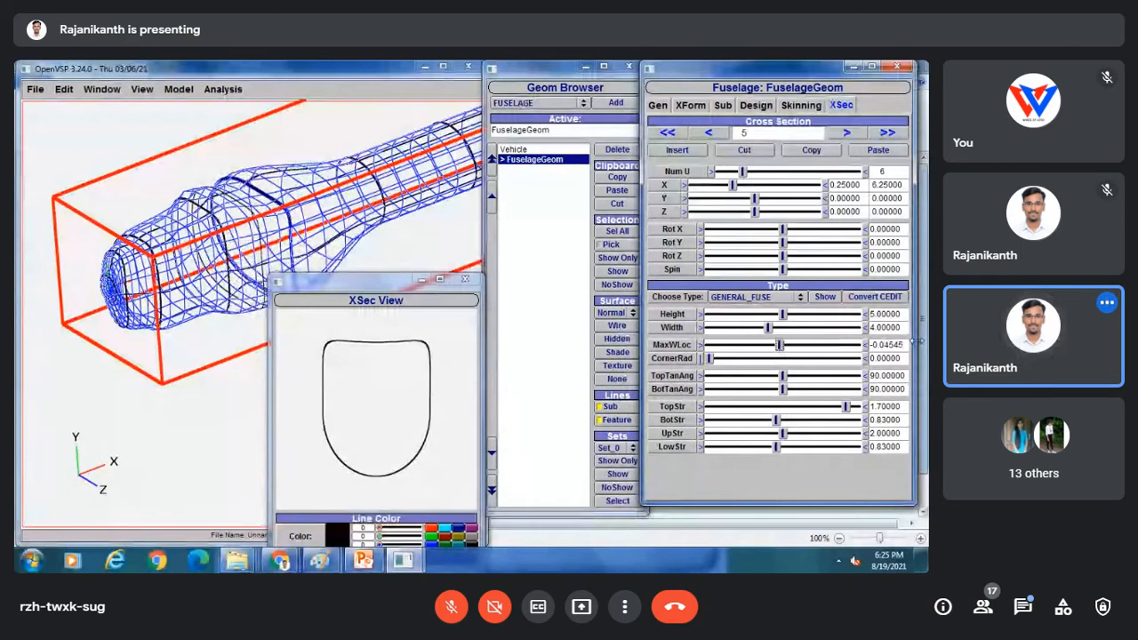
left_click_drag(903, 346, 828, 335)
type("0")
key("Return")
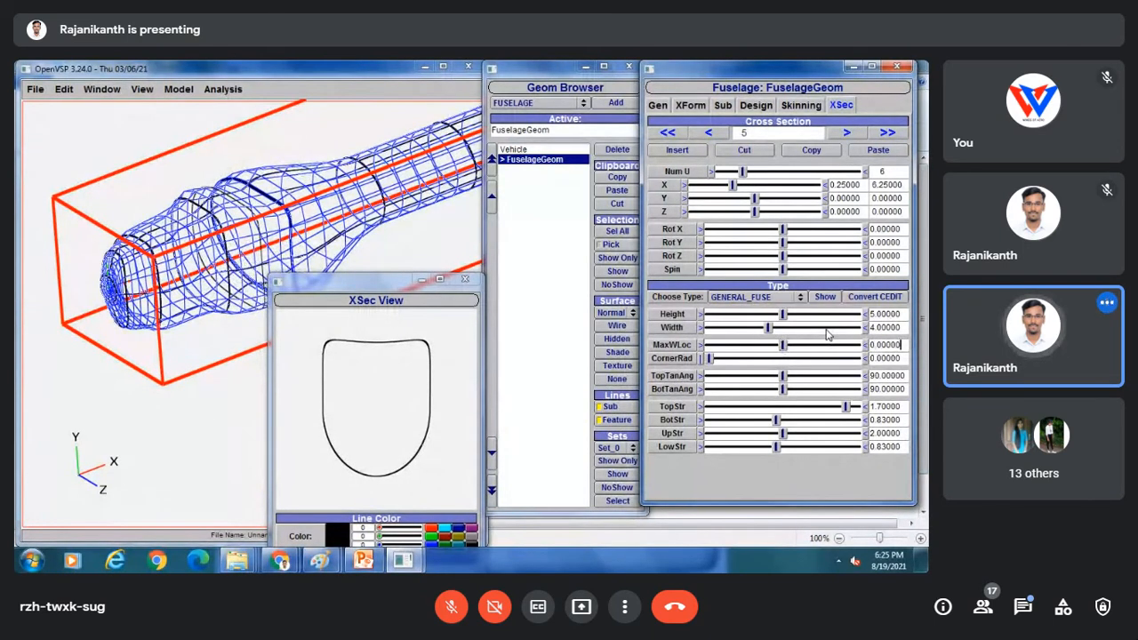
Make cross-section 6 a GENERAL_FUSE shape 5 high and 4 wide.
left_click(846, 132)
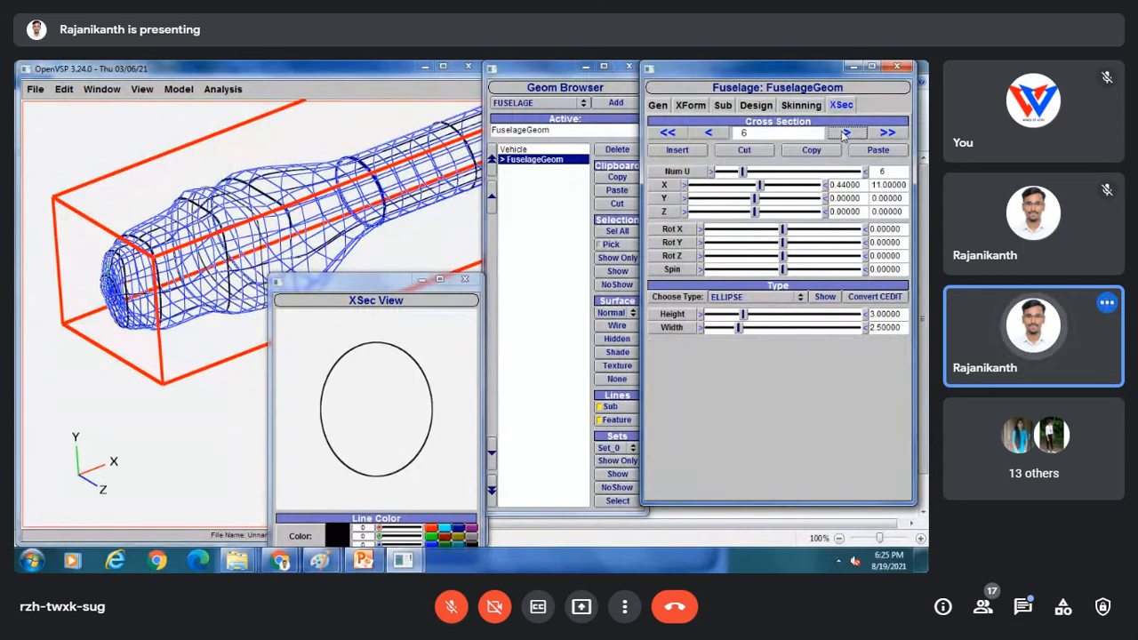
left_click(751, 297)
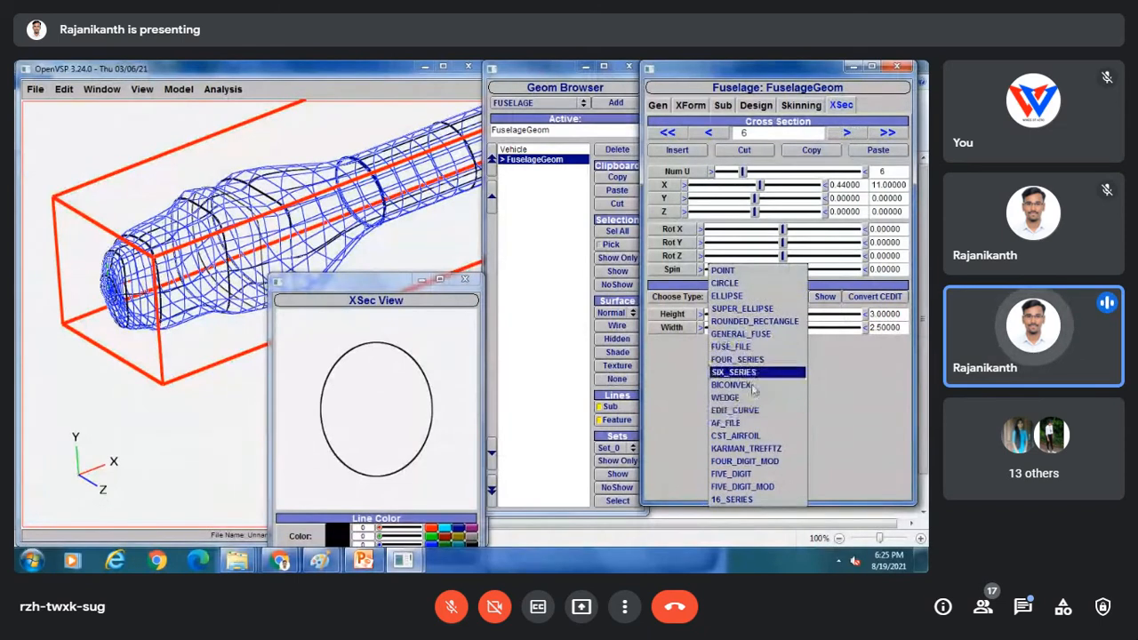
left_click(741, 334)
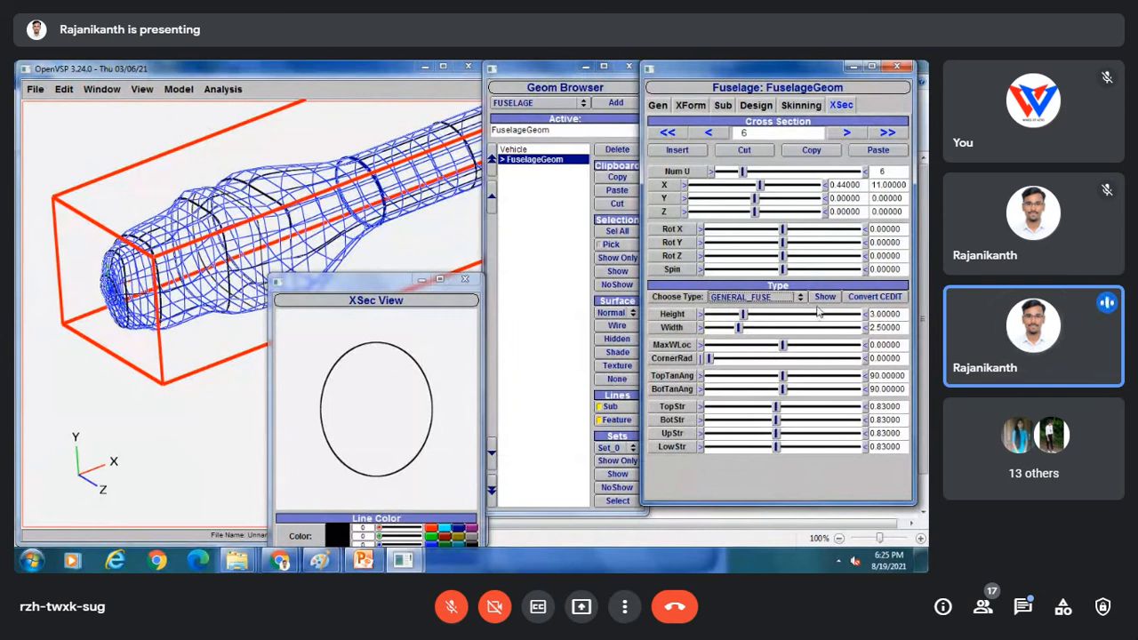
double_click(900, 314)
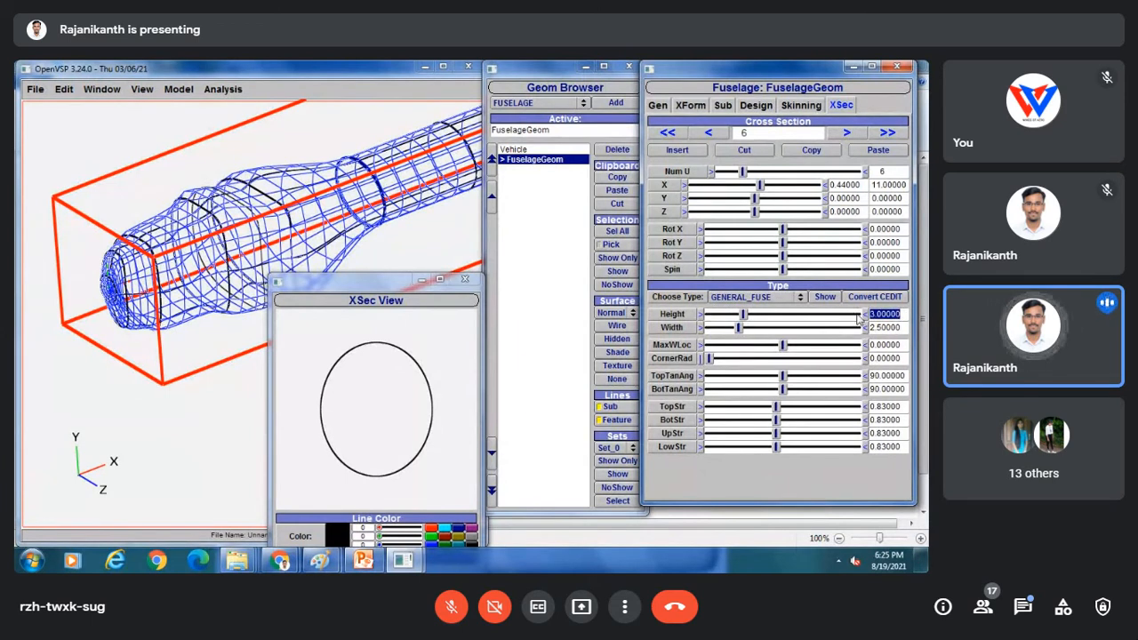
type("5")
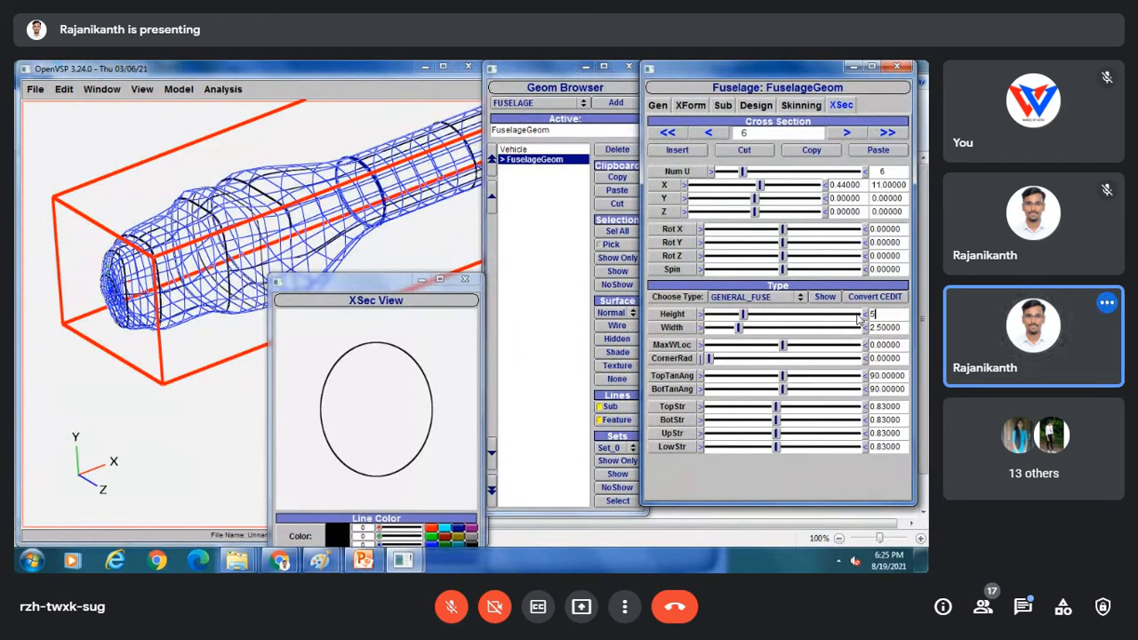
key("Return")
left_click_drag(906, 328, 850, 331)
type("4")
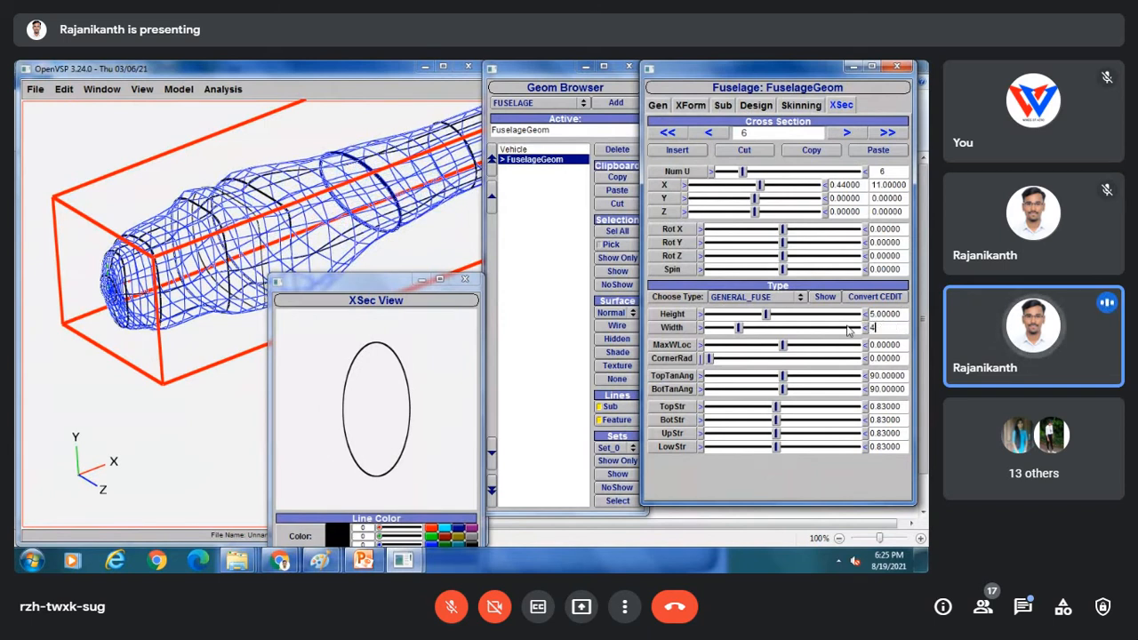
key("Return")
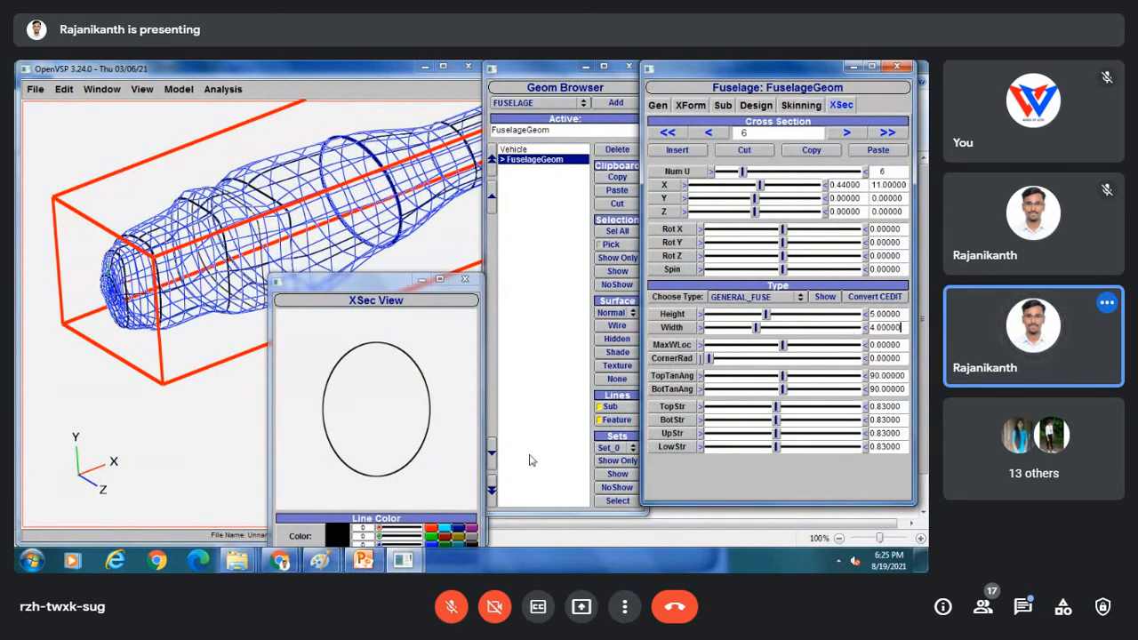
Bring the Session 7A HPT-32 sketch forward in Paint and mark a short red stroke over the cockpit.
mouse_move(319, 562)
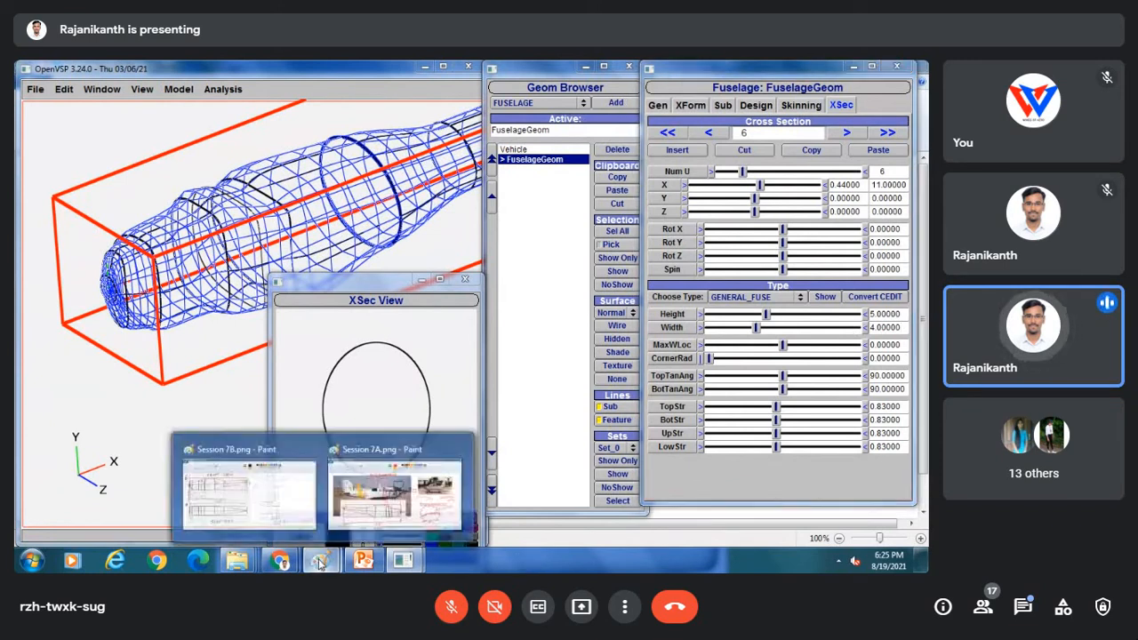
left_click(387, 480)
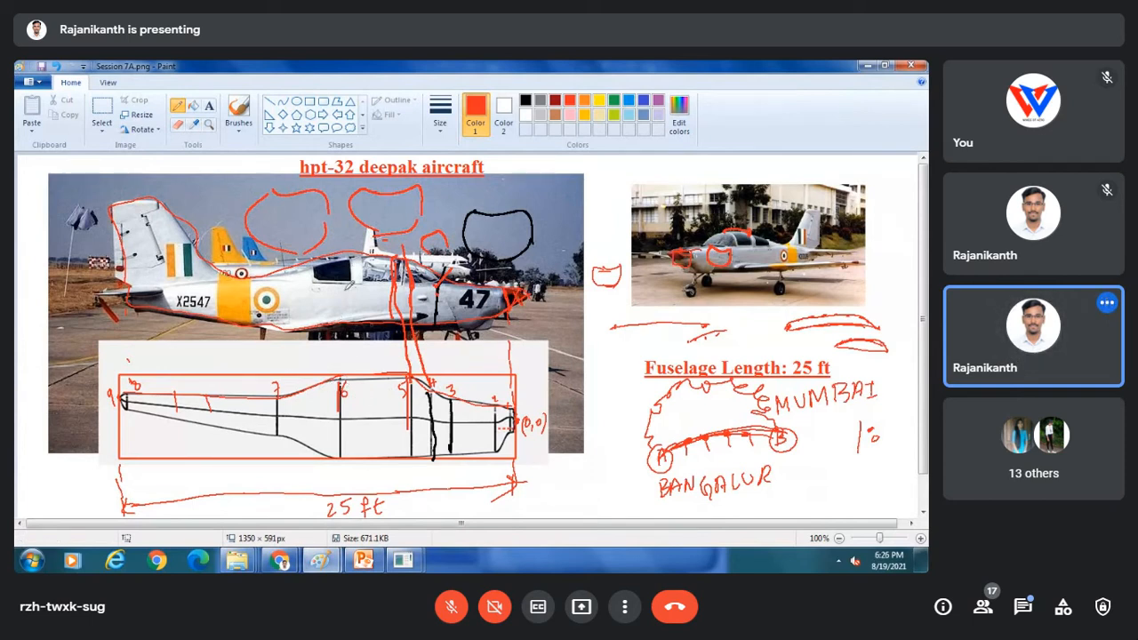
left_click_drag(360, 267, 354, 297)
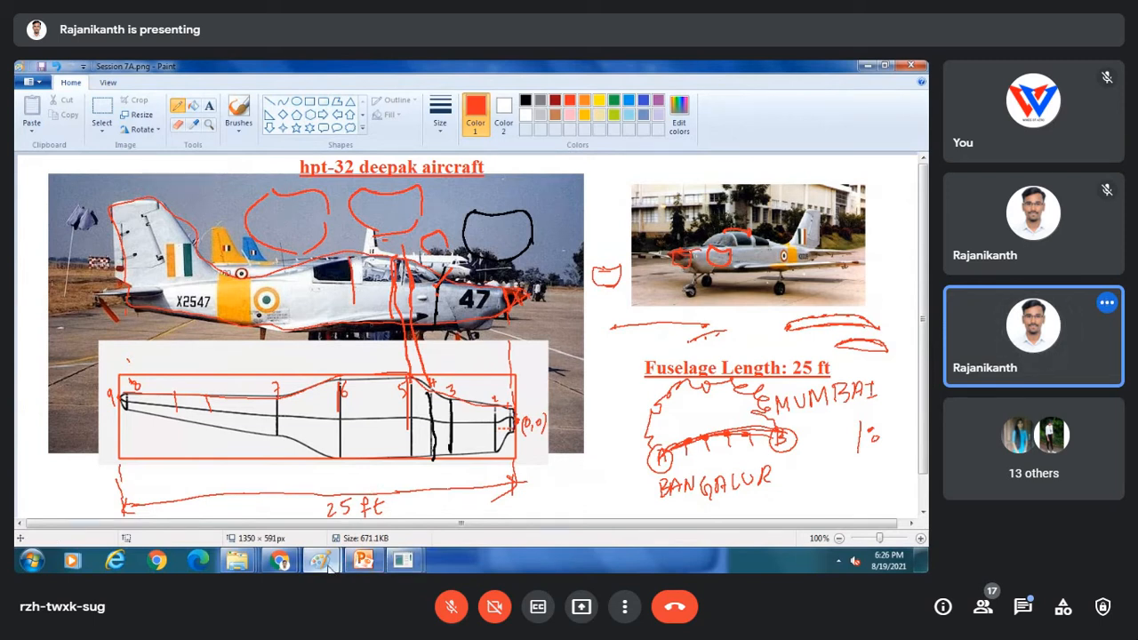
Switch back to the OpenVSP fuselage model.
mouse_move(327, 567)
mouse_move(281, 562)
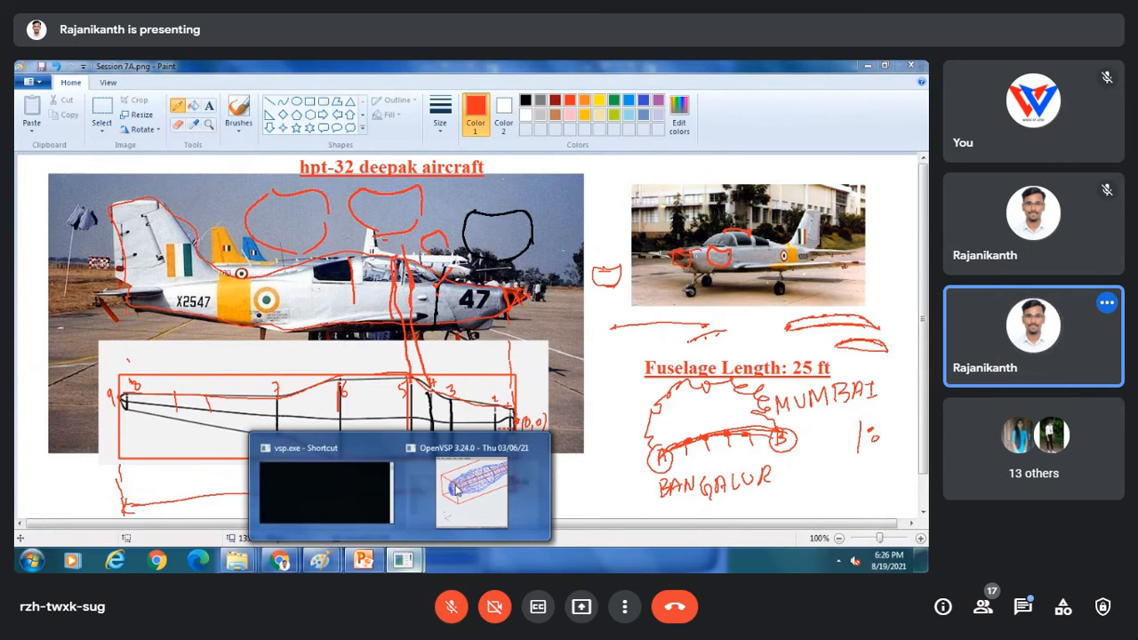
left_click(471, 481)
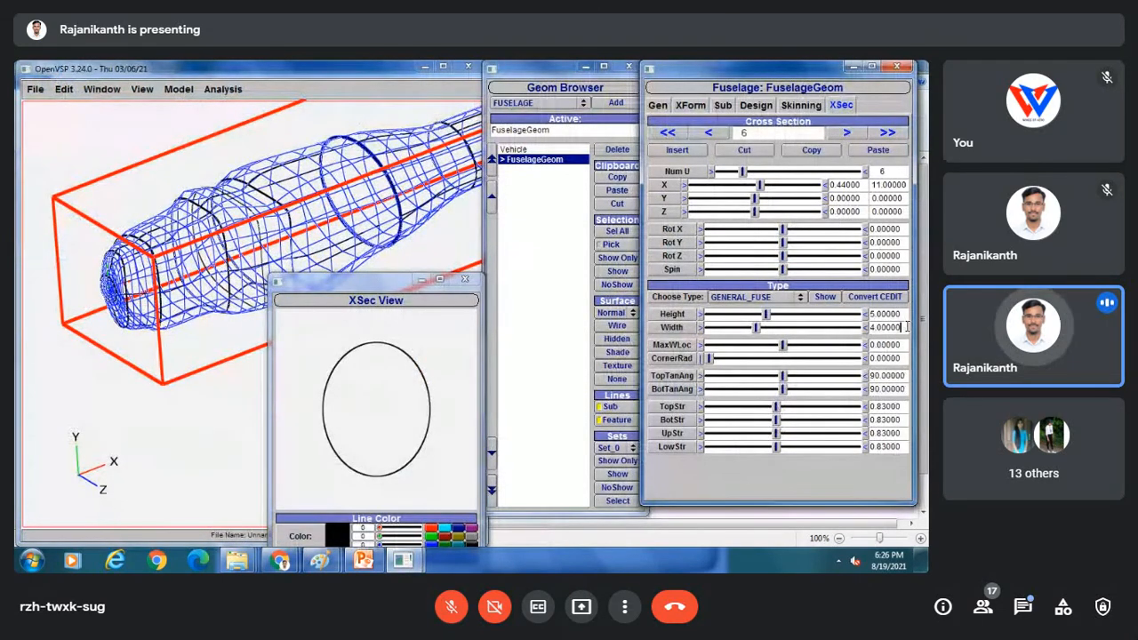
Compare with section 5, then set cross-section 6's TopStr to 1.75 to flatten its top.
left_click(709, 133)
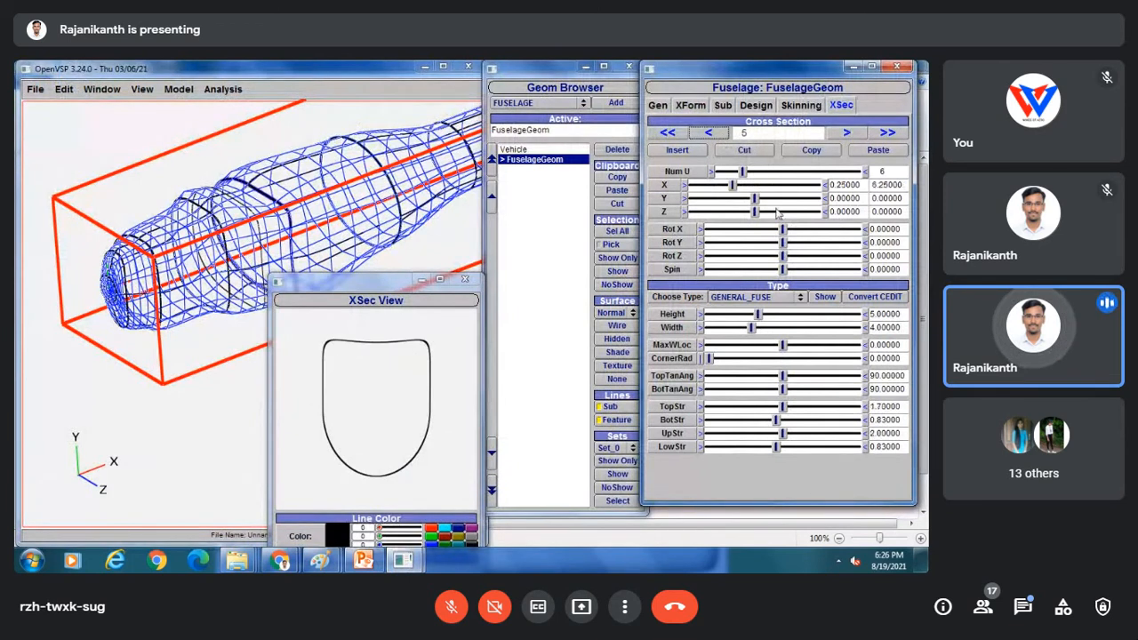
left_click(848, 133)
left_click(905, 389)
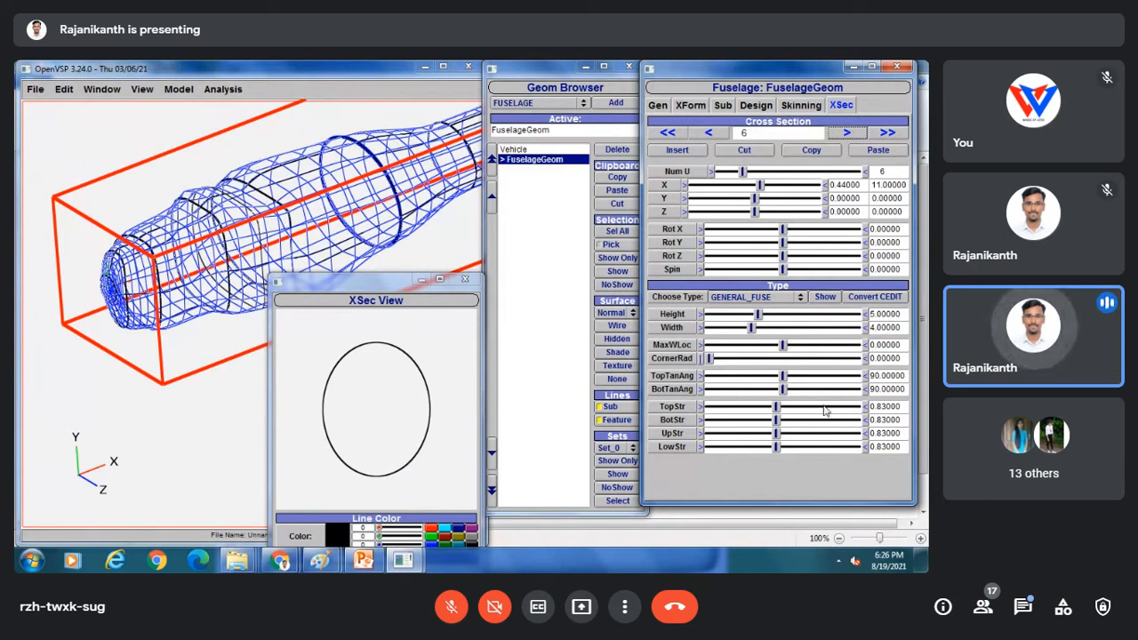
left_click_drag(775, 409, 804, 409)
left_click_drag(901, 407, 876, 406)
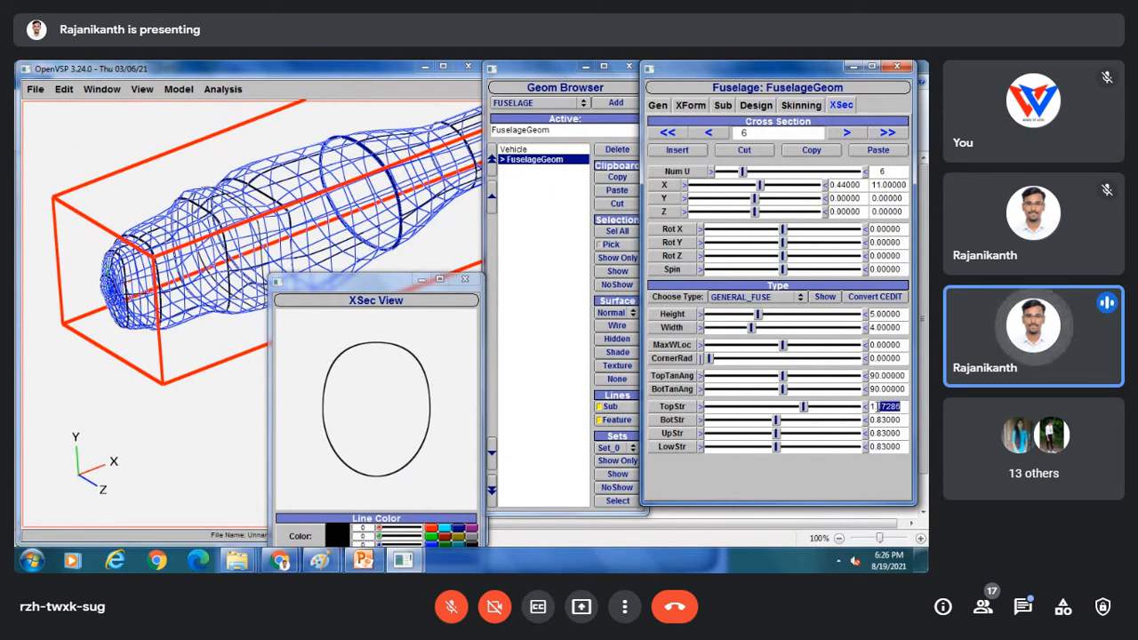
type("75")
key("Return")
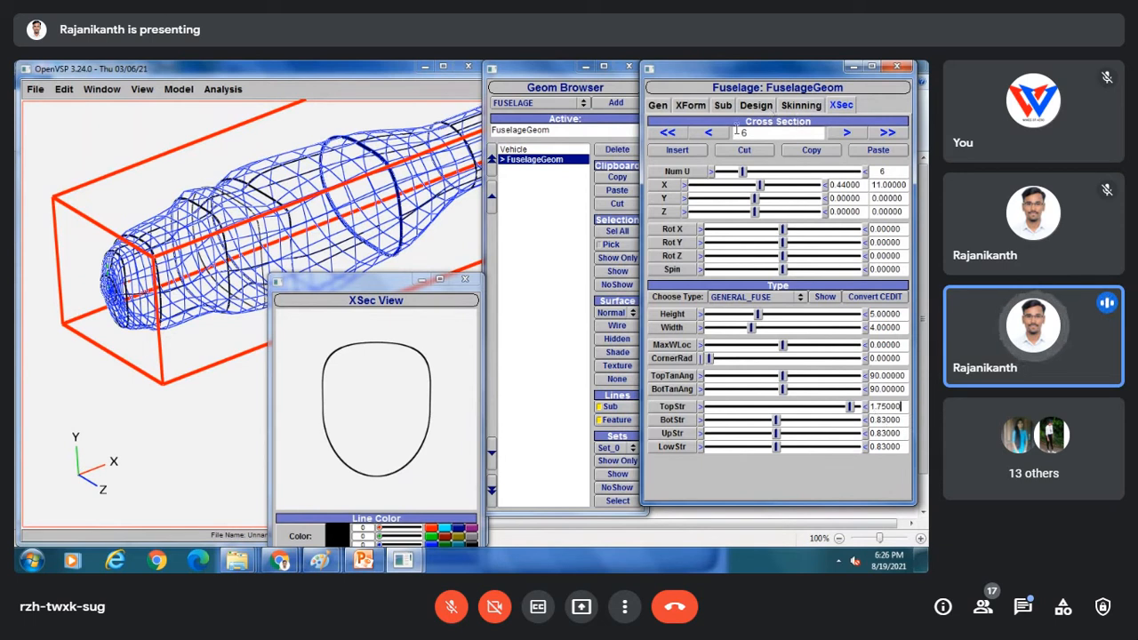
Set section 6's UpStr to 2, then advance to cross-section 7.
left_click(710, 133)
left_click(847, 134)
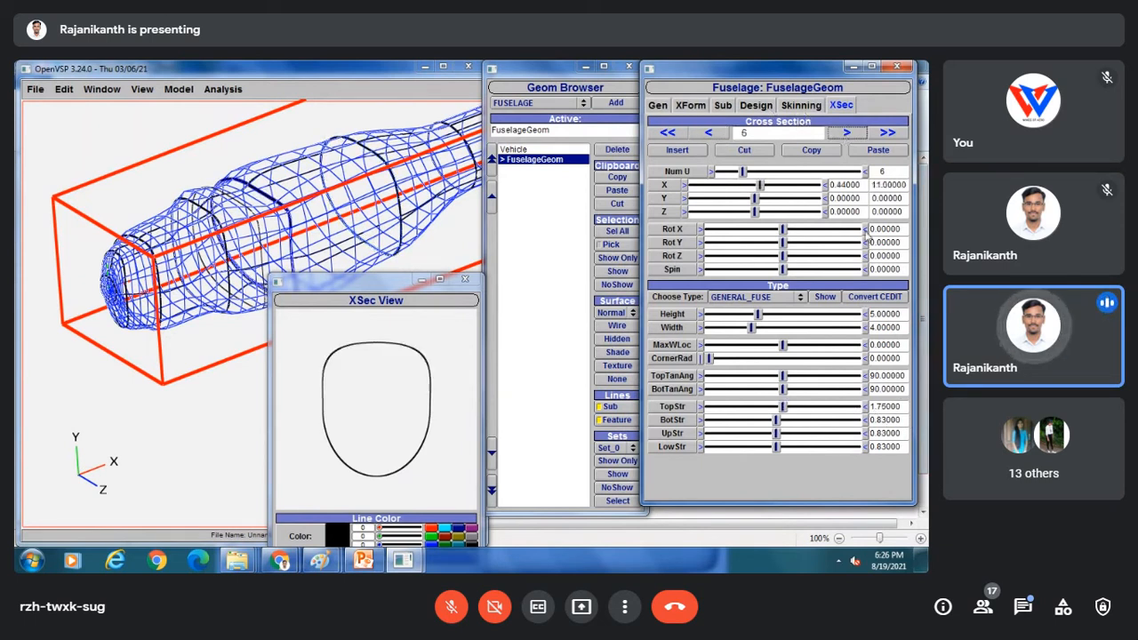
left_click_drag(905, 433, 863, 431)
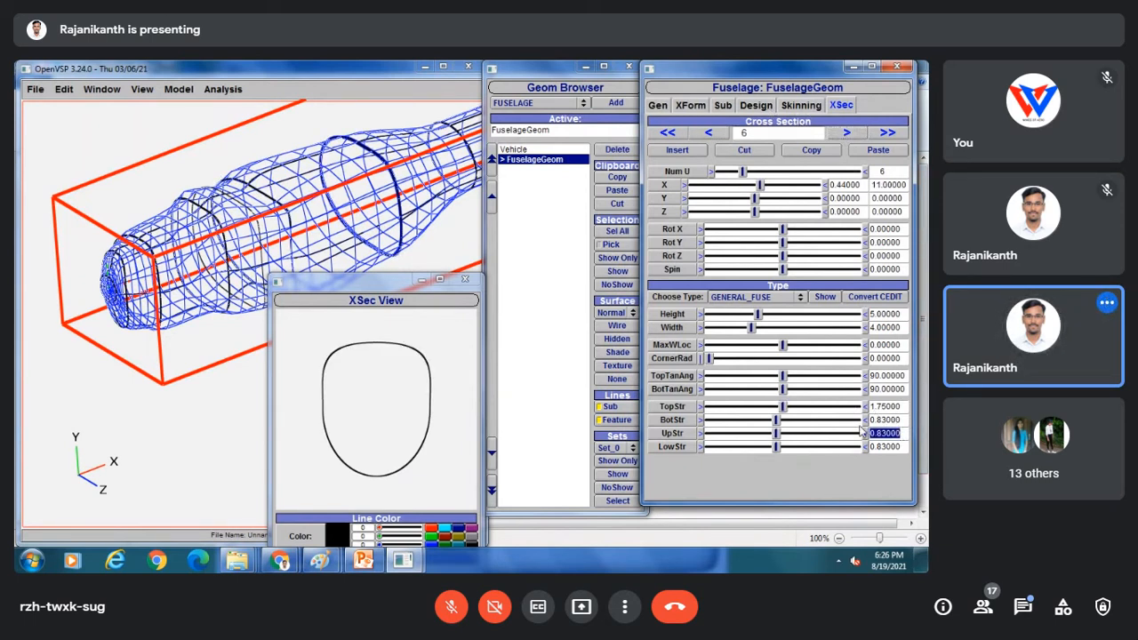
type("2")
key("Return")
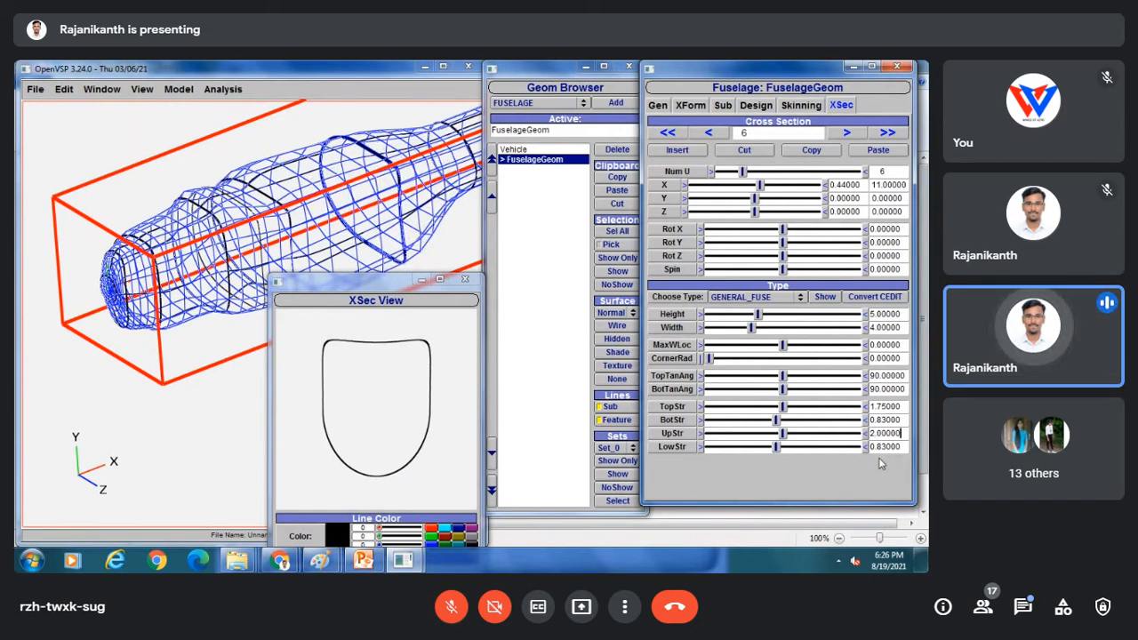
left_click(844, 132)
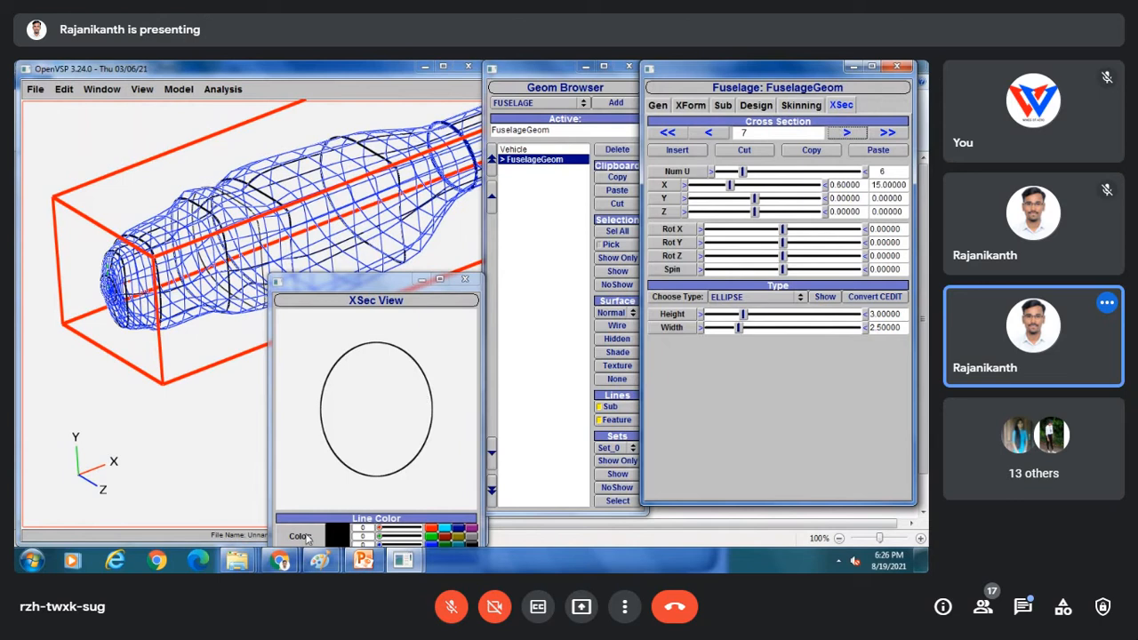
In the Paint sketch, trace a red line along the fuselage top and draw a small circle above it.
mouse_move(319, 558)
left_click(371, 500)
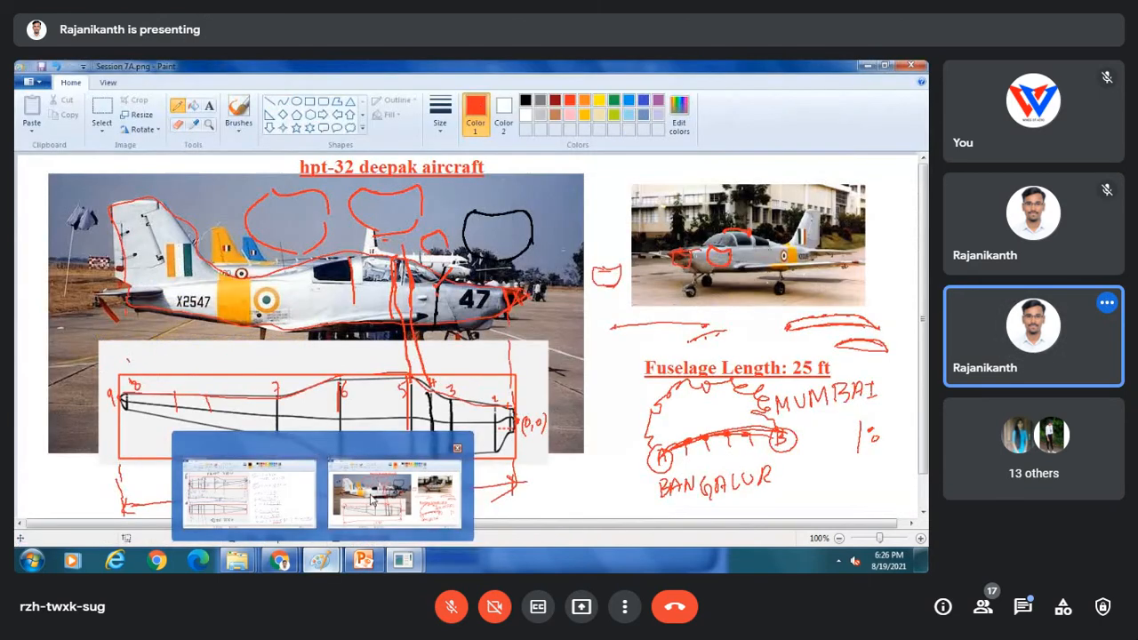
left_click_drag(347, 374, 278, 398)
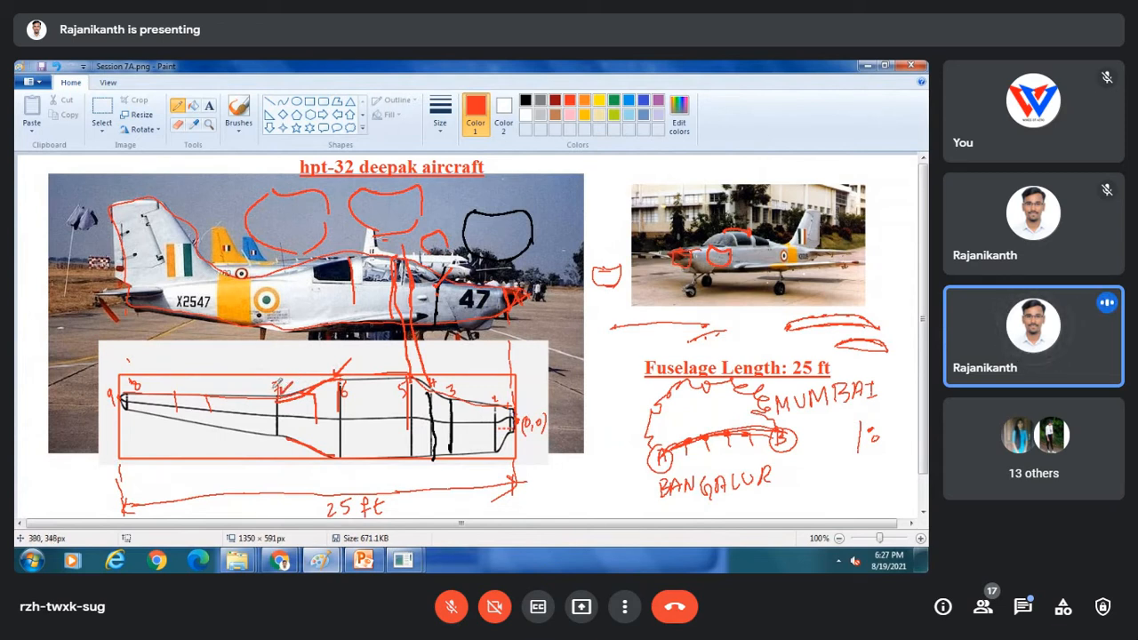
mouse_move(274, 351)
left_mouse_down()
mouse_move(265, 367)
mouse_move(278, 350)
mouse_move(324, 357)
mouse_move(271, 371)
left_mouse_up()
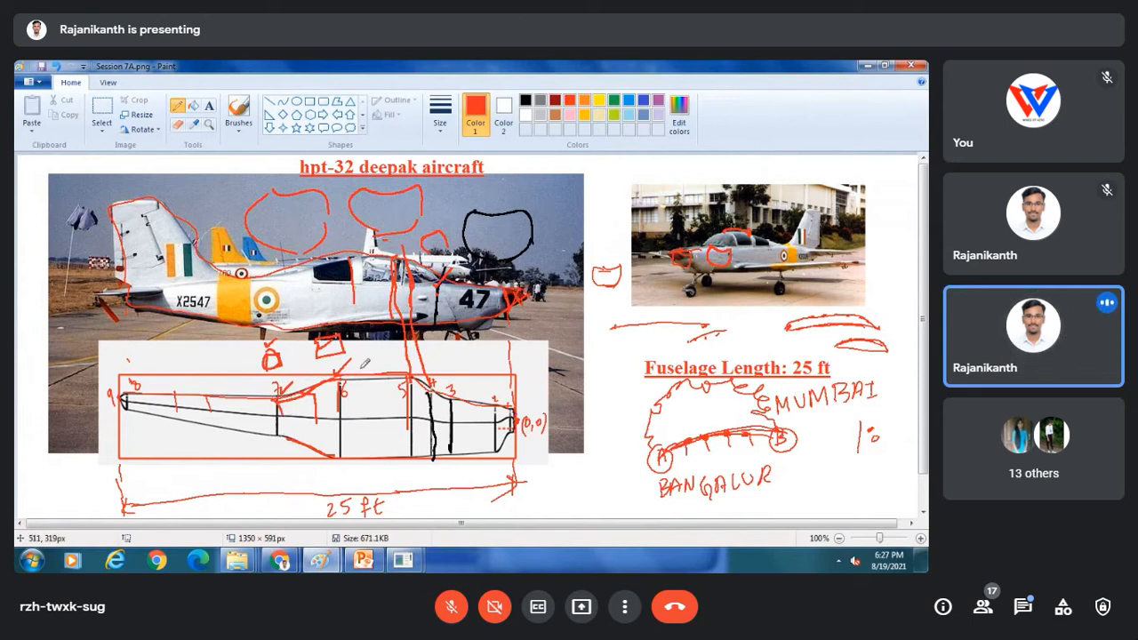
Back in OpenVSP, change cross-section 7's type to GENERAL_FUSE.
mouse_move(405, 567)
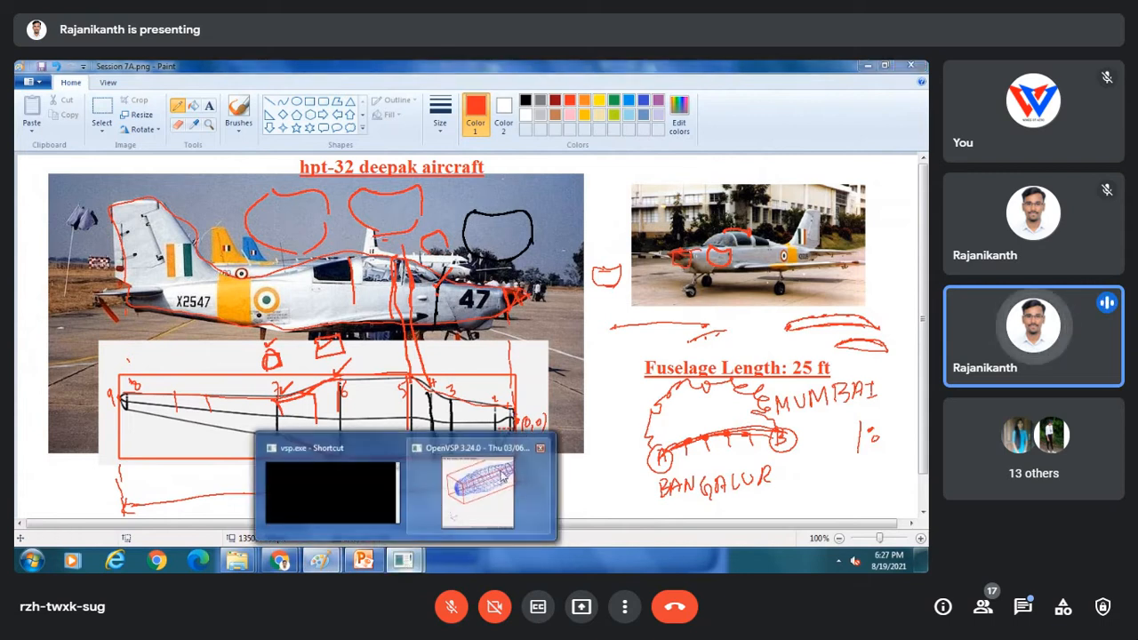
left_click(504, 478)
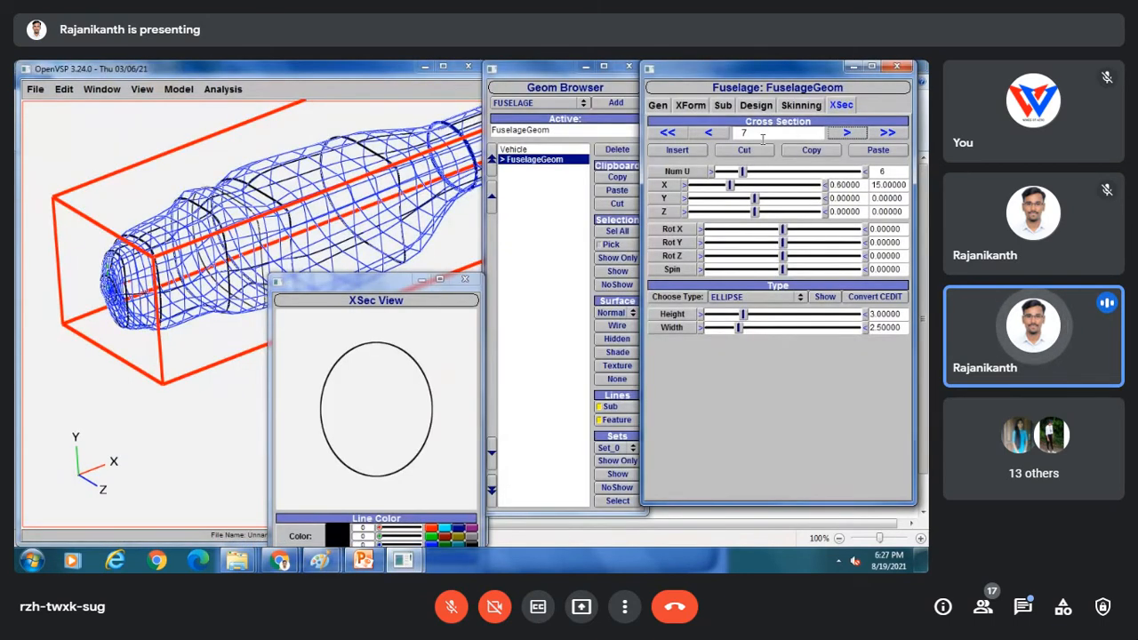
left_click(737, 299)
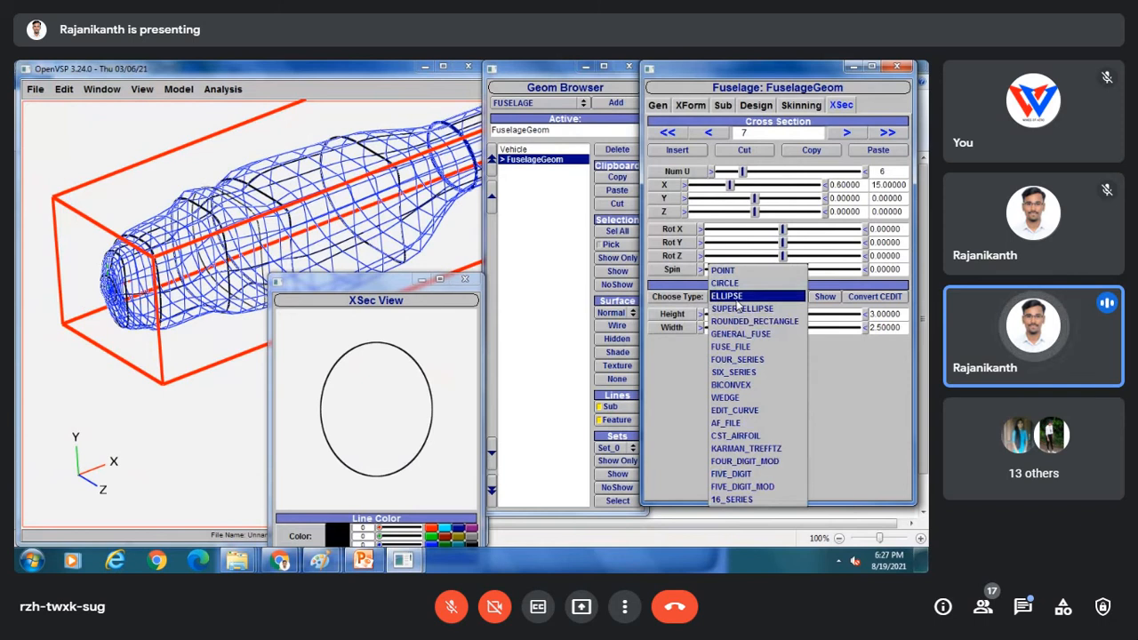
left_click(741, 335)
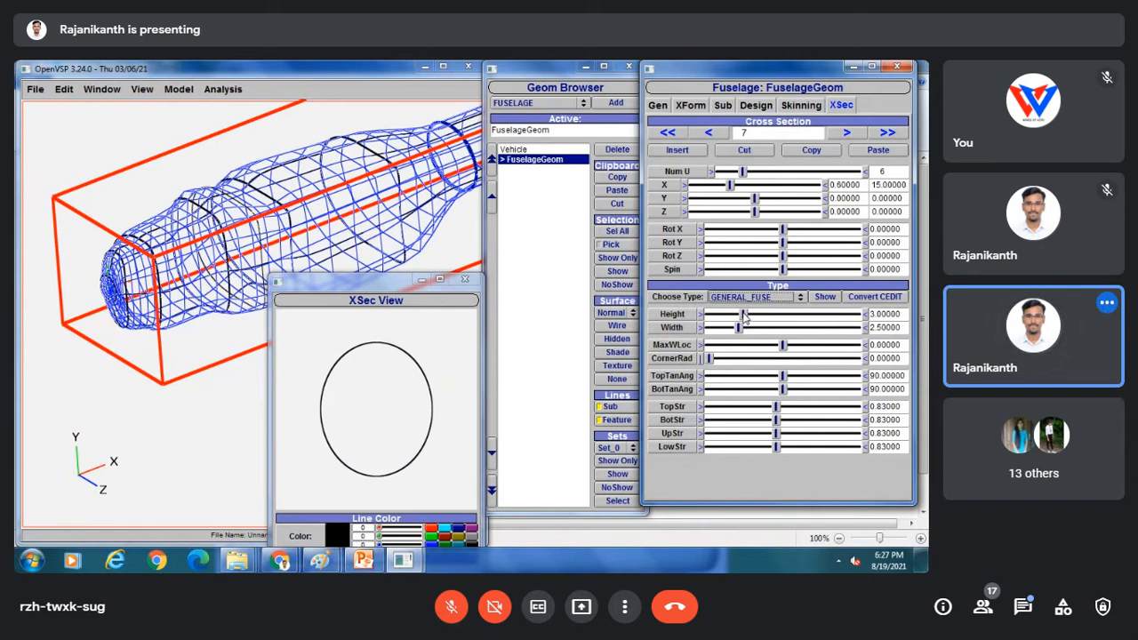
Give section 7 a height of 2.5 and a width of 3.
left_click_drag(746, 315, 736, 317)
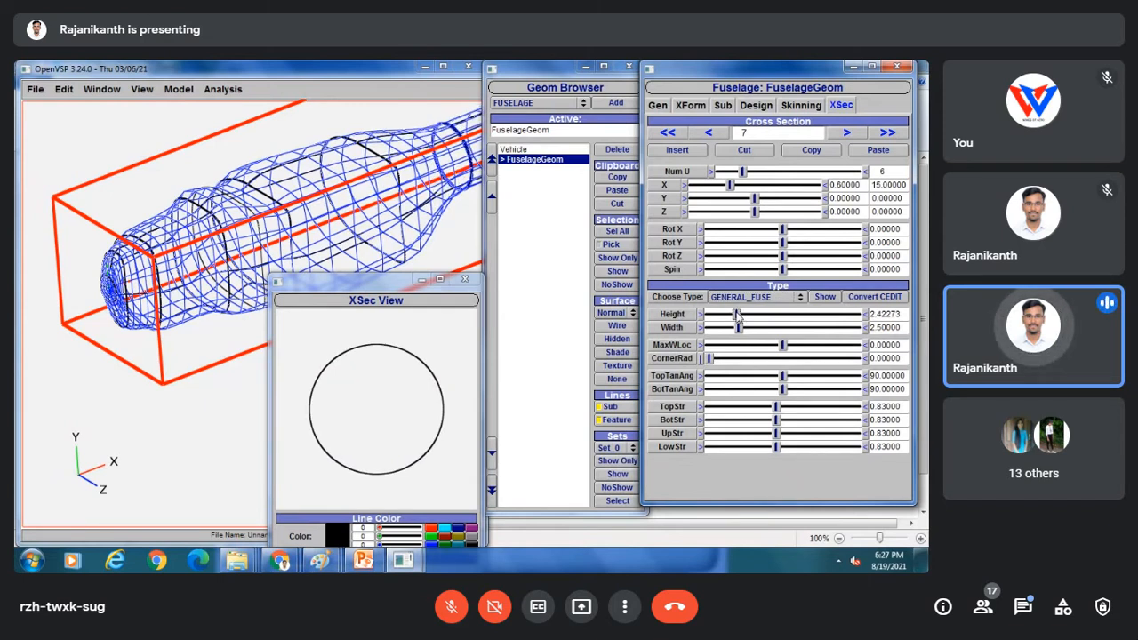
left_click_drag(902, 314, 863, 314)
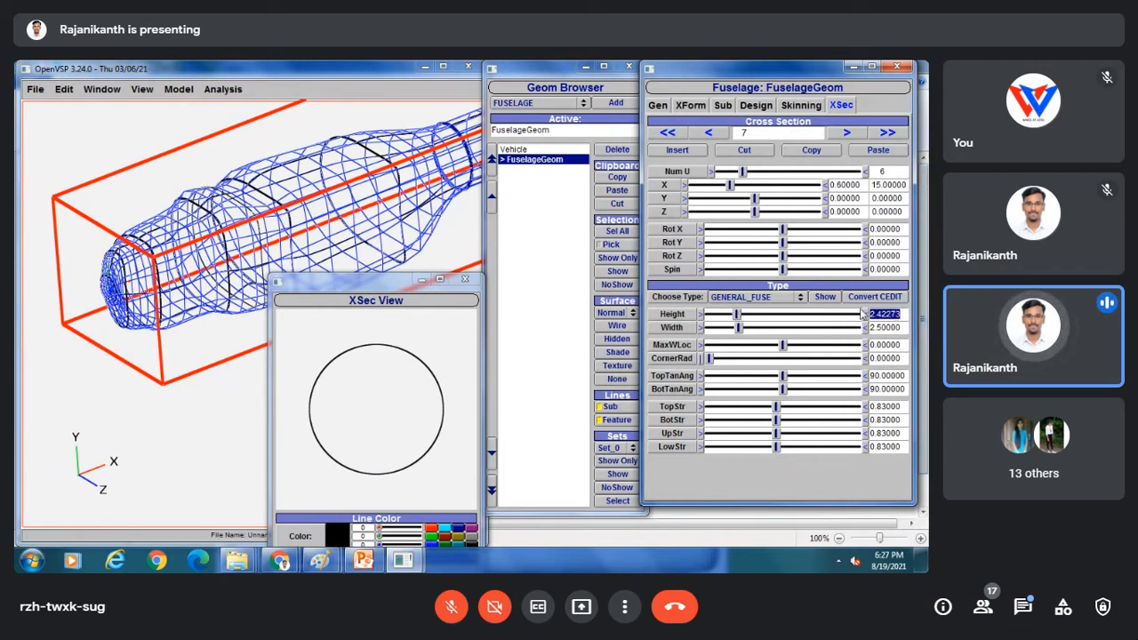
type("2")
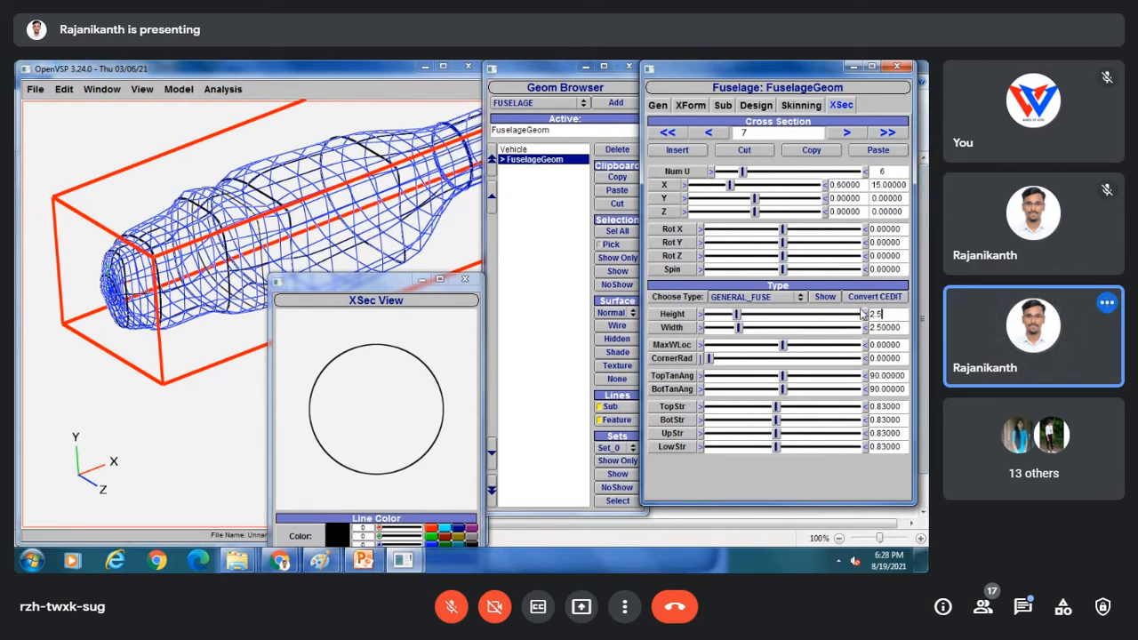
type(".5")
key("Return")
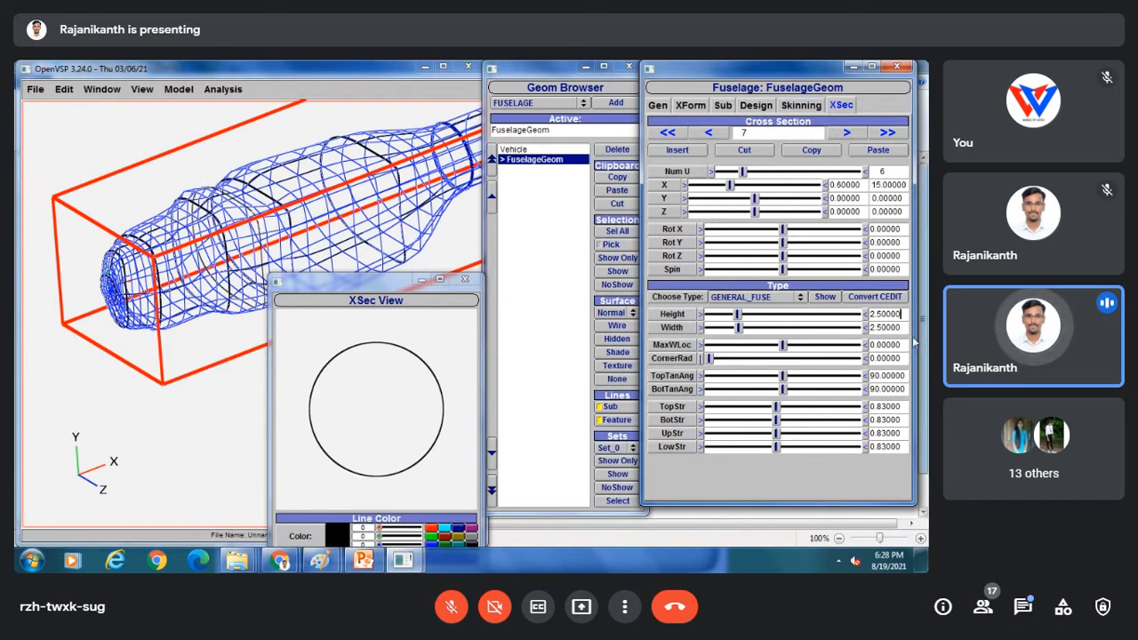
left_click_drag(902, 329, 854, 336)
type("3")
key("Return")
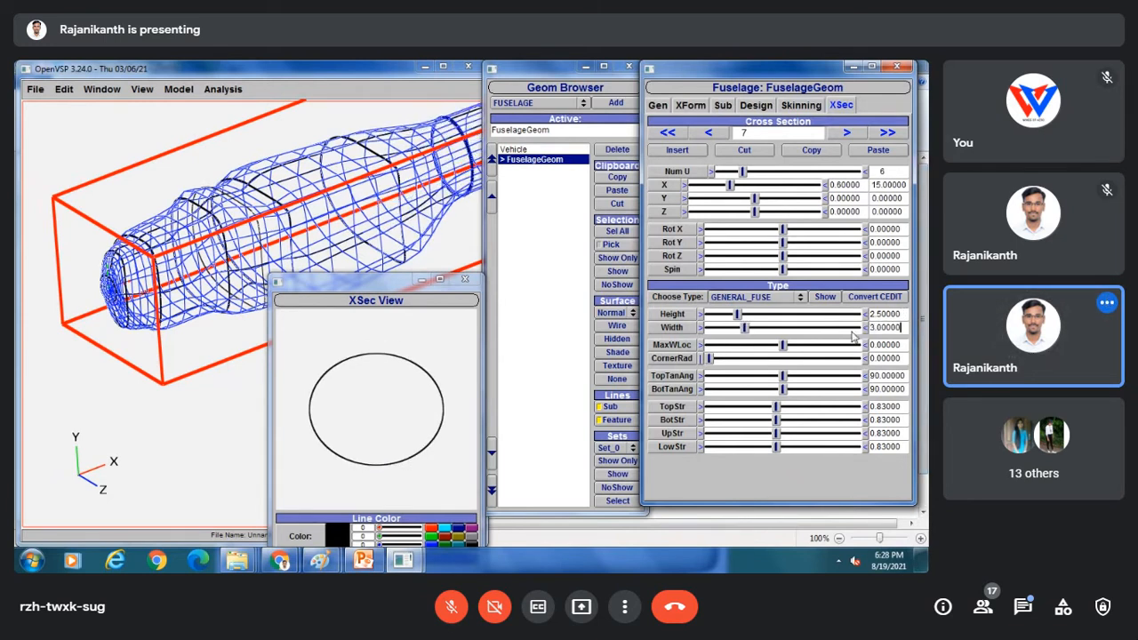
Shape section 7 with TopStr 1.70523, BotStr 0.67377 and UpStr 2 for a flat top.
left_click_drag(318, 225, 269, 198)
left_click_drag(190, 177, 159, 257)
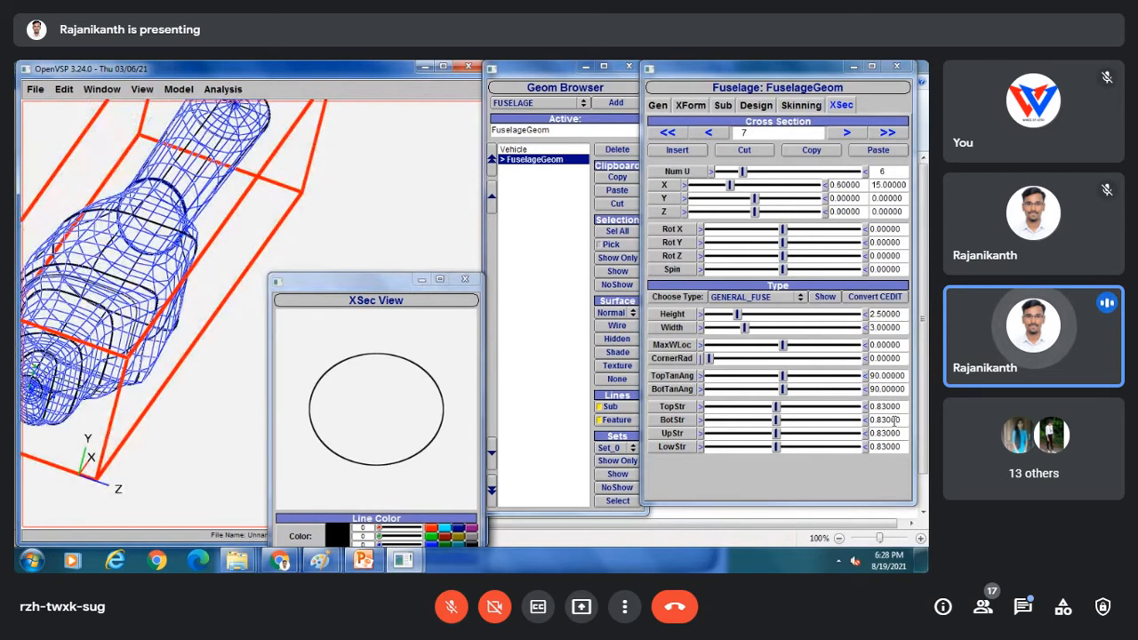
left_click_drag(777, 406, 848, 409)
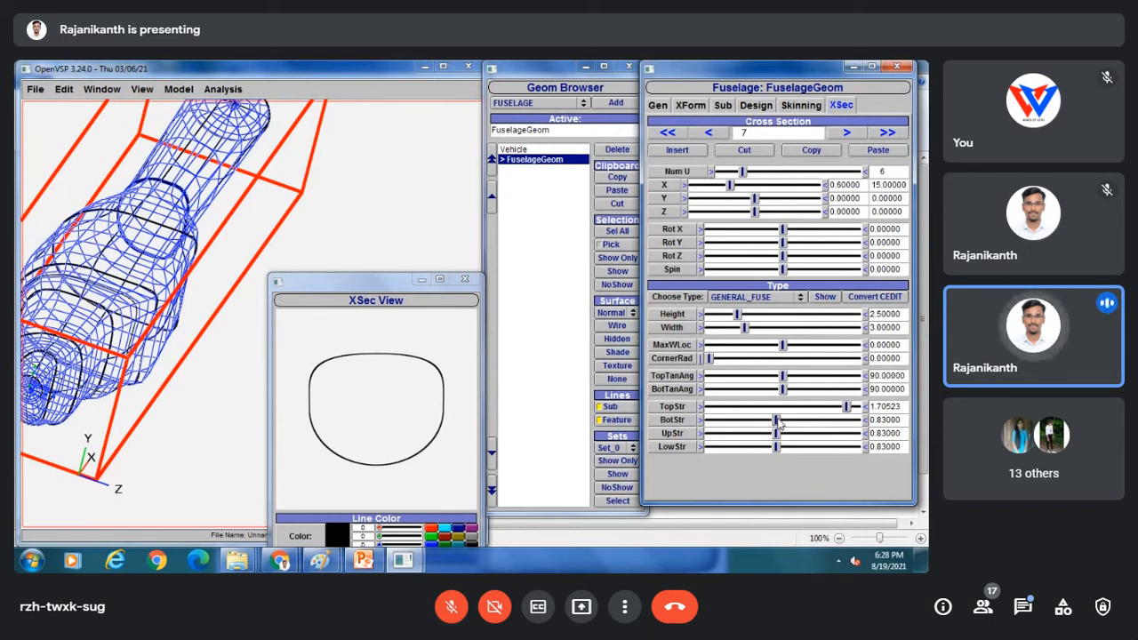
left_click_drag(777, 421, 765, 423)
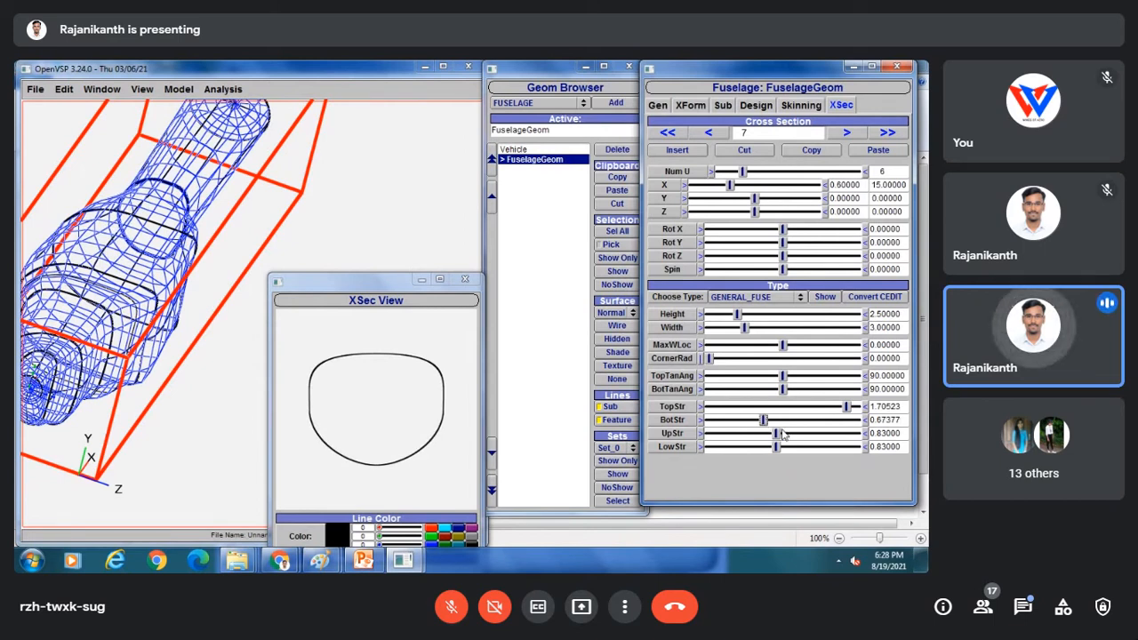
left_click_drag(778, 434, 871, 434)
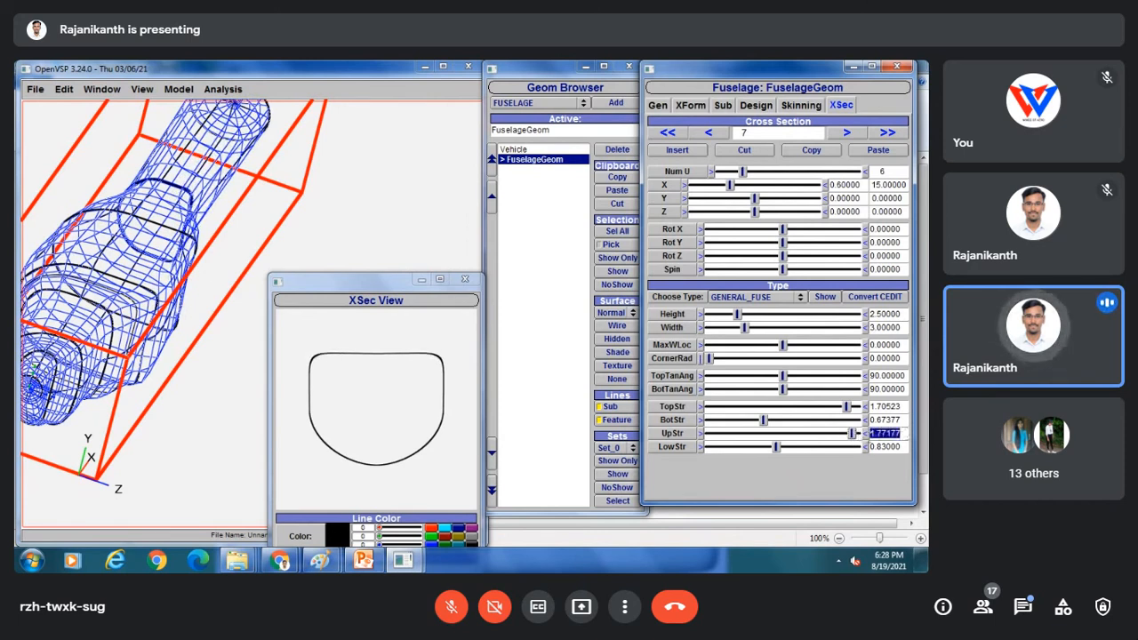
type("2")
key("Return")
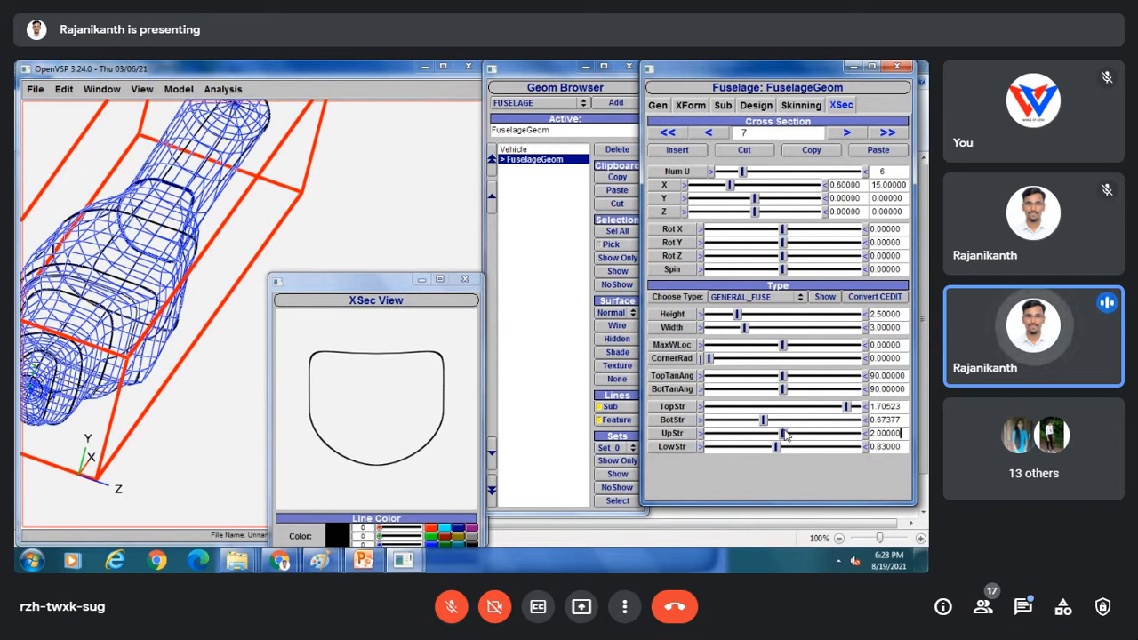
Review the Session 7B.png sketch in Paint, then bring up the 'Fuselage model 2 tried' folder.
mouse_move(321, 559)
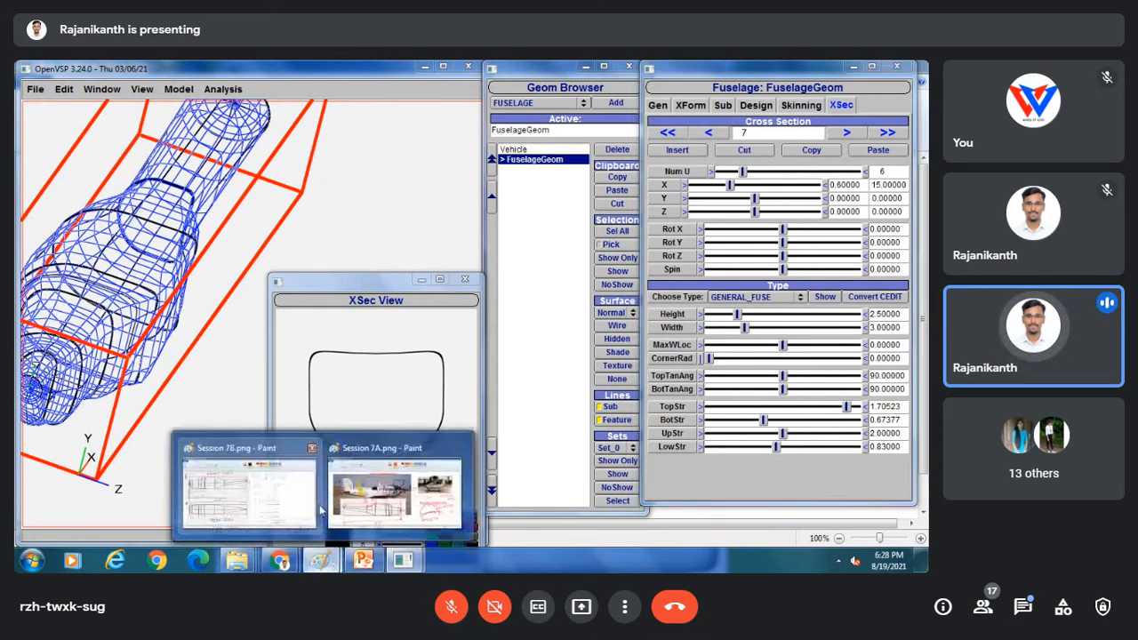
left_click(267, 489)
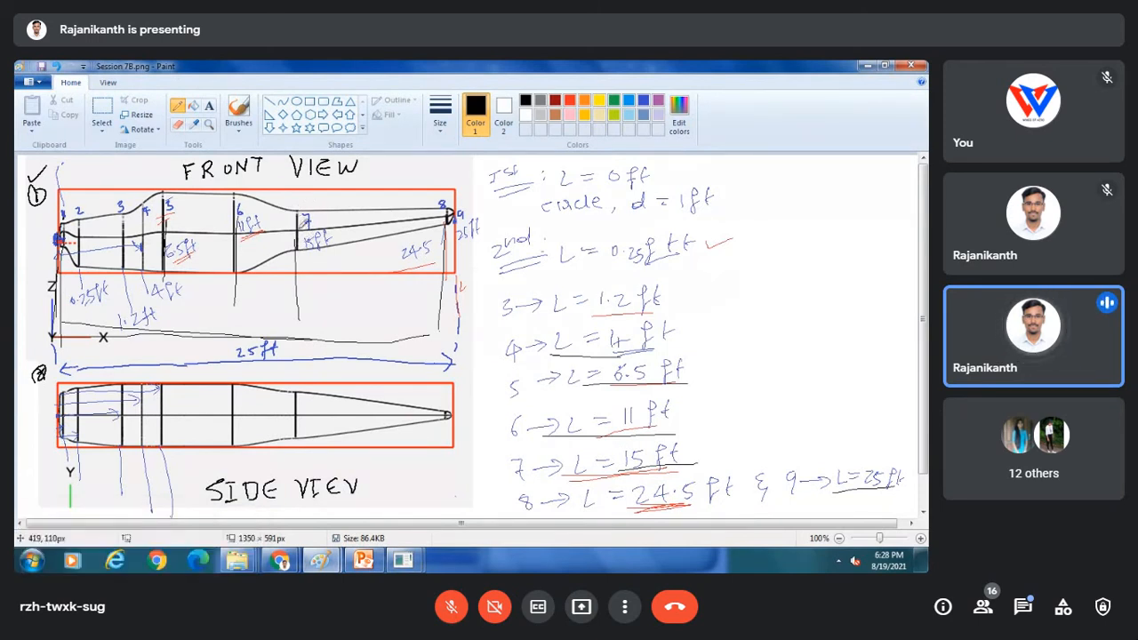
mouse_move(238, 560)
left_click(223, 480)
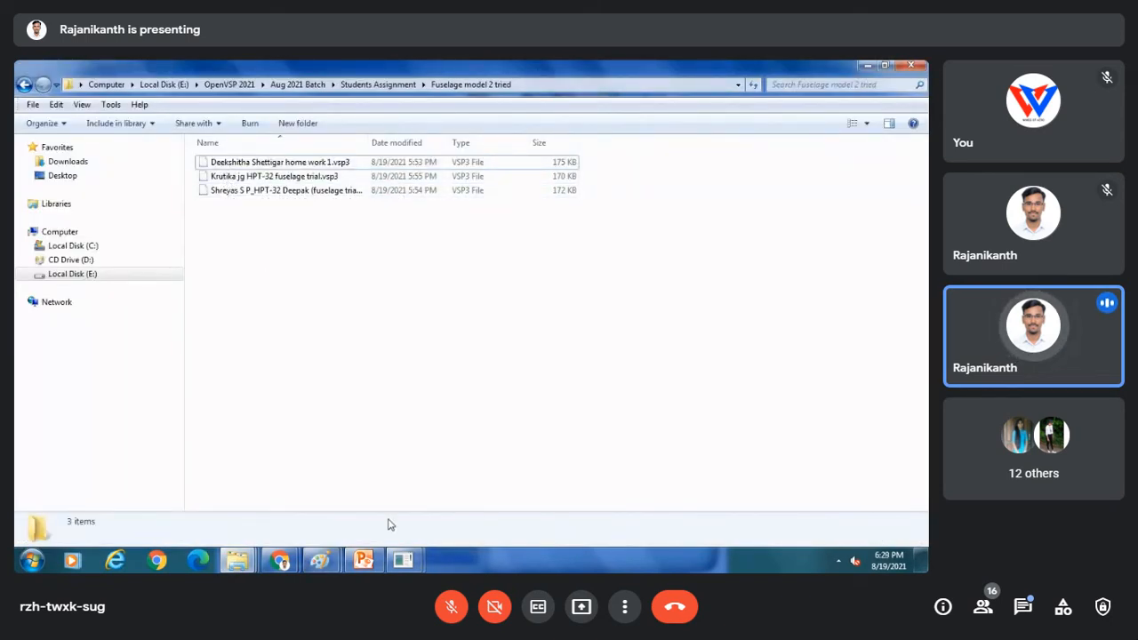
Bring the OpenVSP 3.24.0 fuselage editor back in front of Explorer.
left_click(402, 560)
left_click(476, 487)
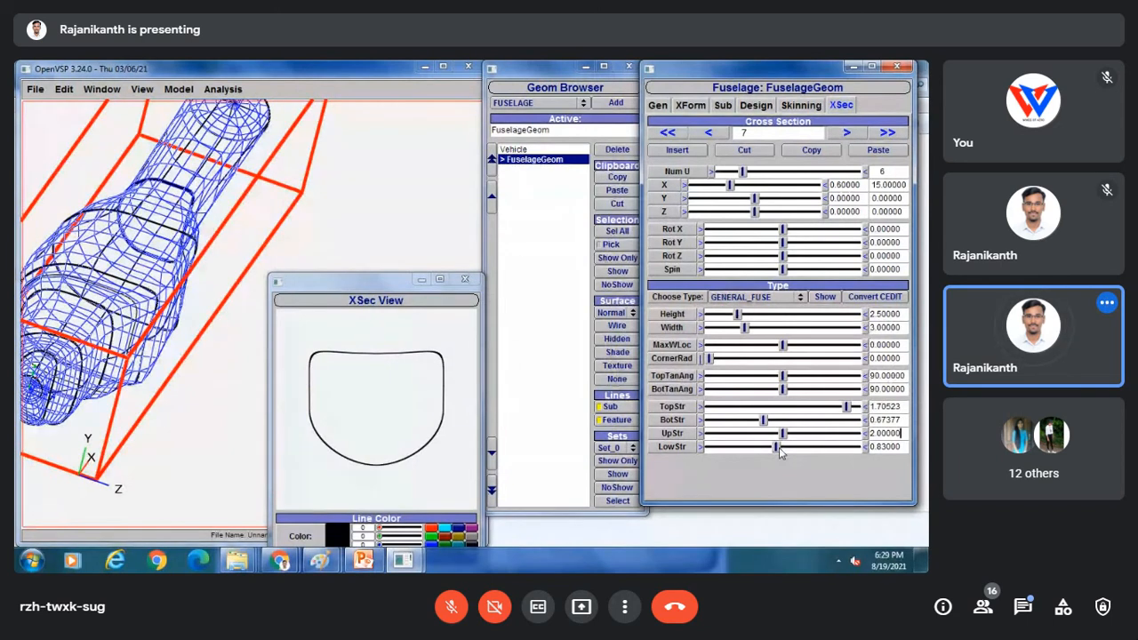
Trim section 7's LowStr to 0.77359 and make cross-section 8 a GENERAL_FUSE shape.
left_click_drag(779, 447, 774, 451)
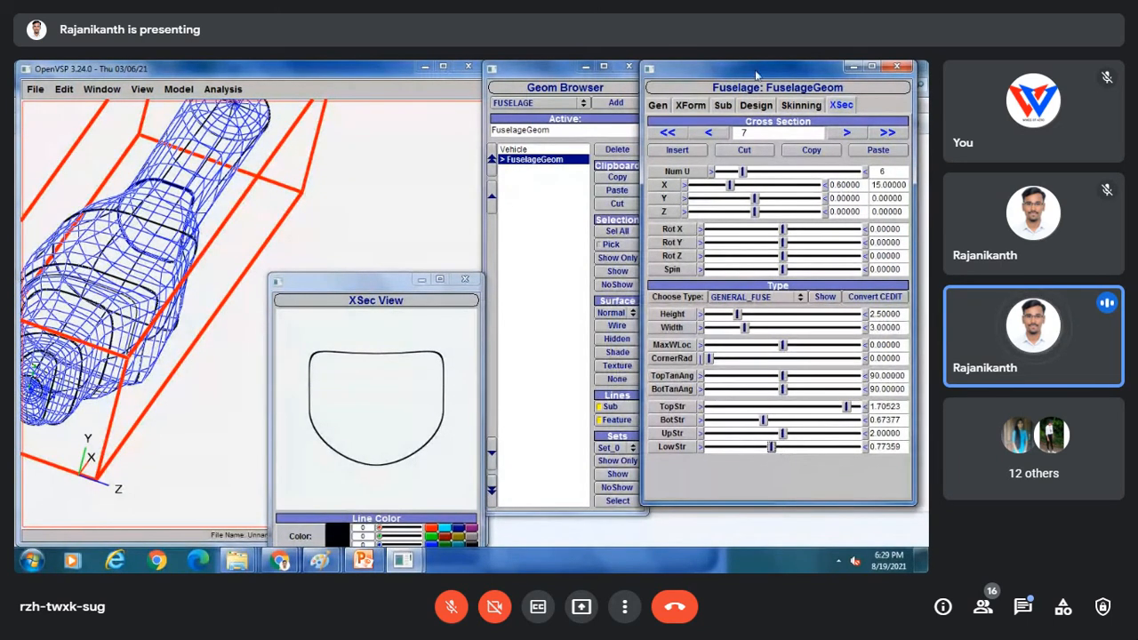
left_click(846, 134)
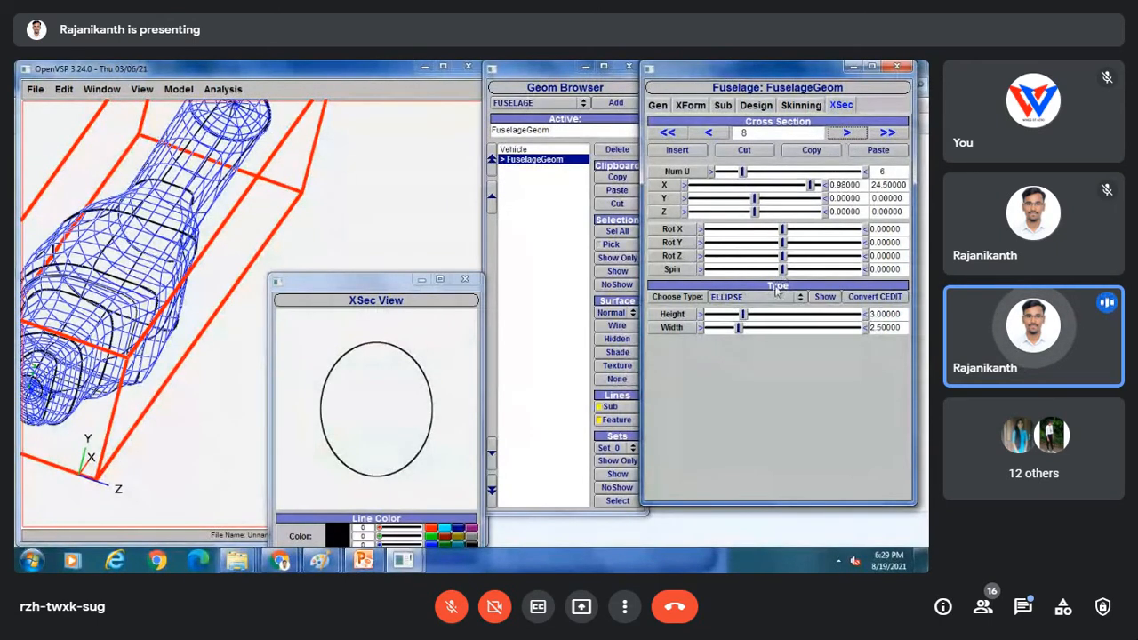
left_click(736, 301)
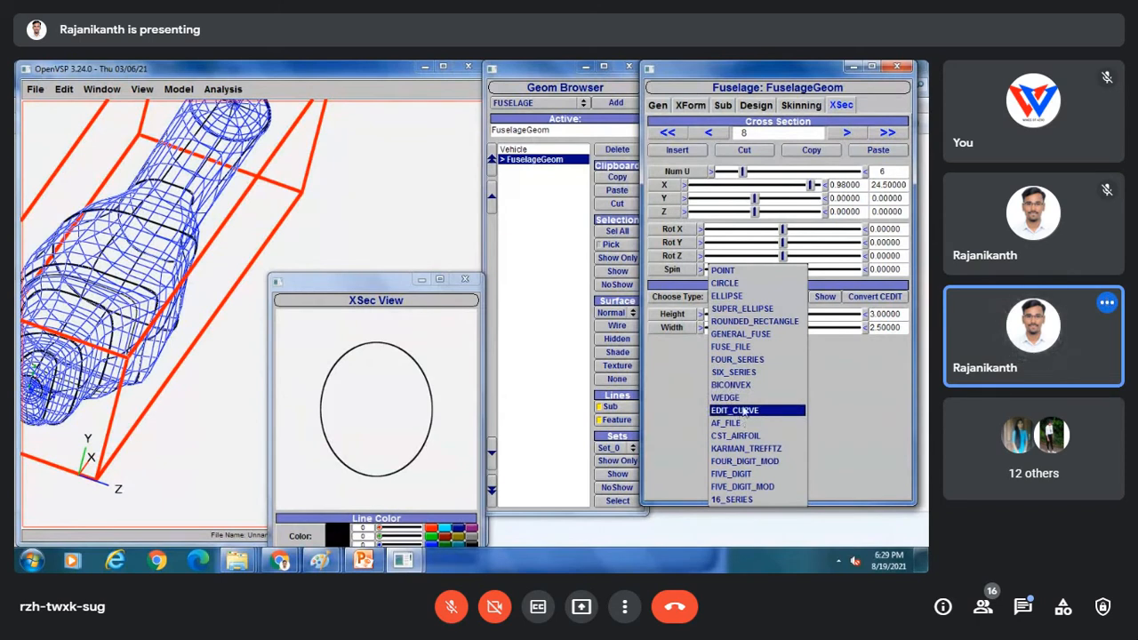
left_click(756, 334)
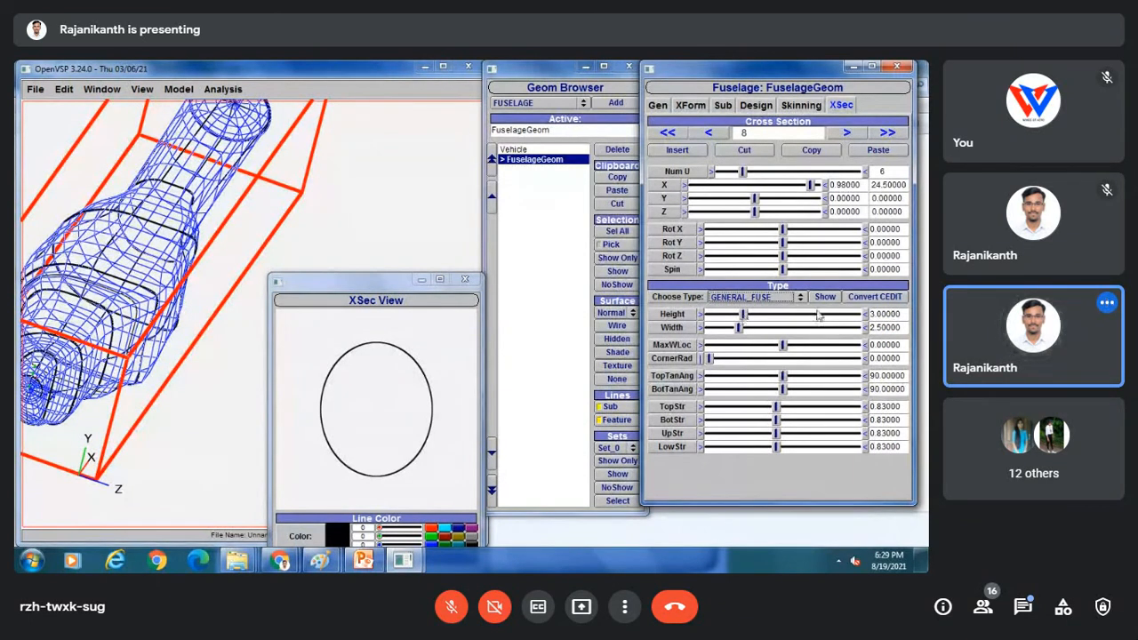
Size section 8 to height 1 and width 0.5, and raise its TopStr to 1.464.
left_click_drag(905, 316, 846, 318)
type("1")
key("Return")
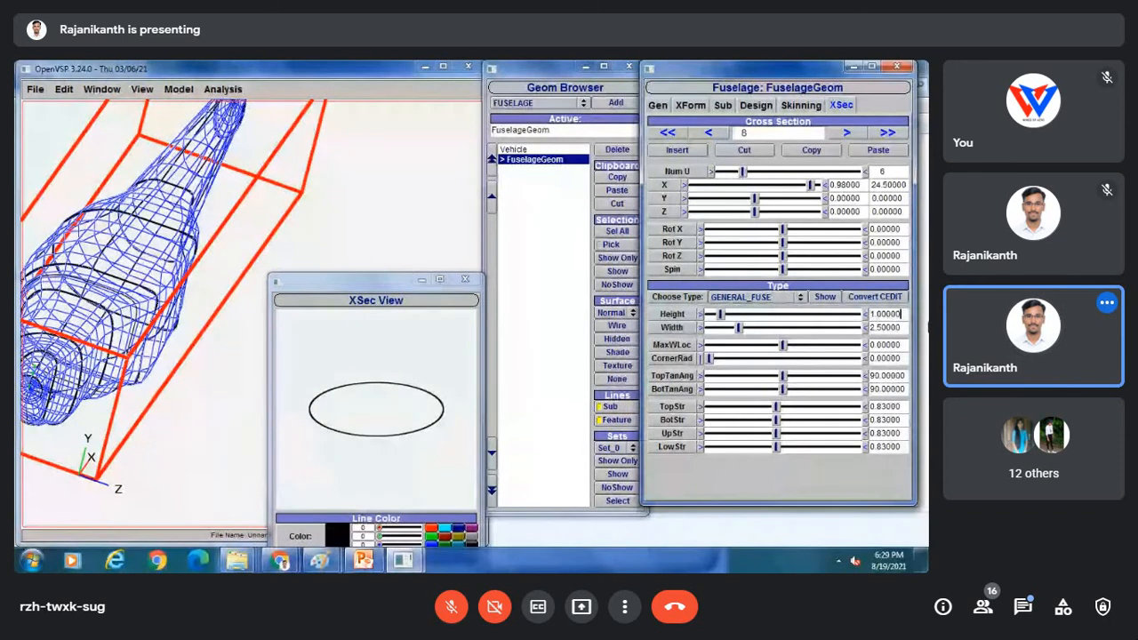
left_click_drag(905, 328, 846, 331)
type("0")
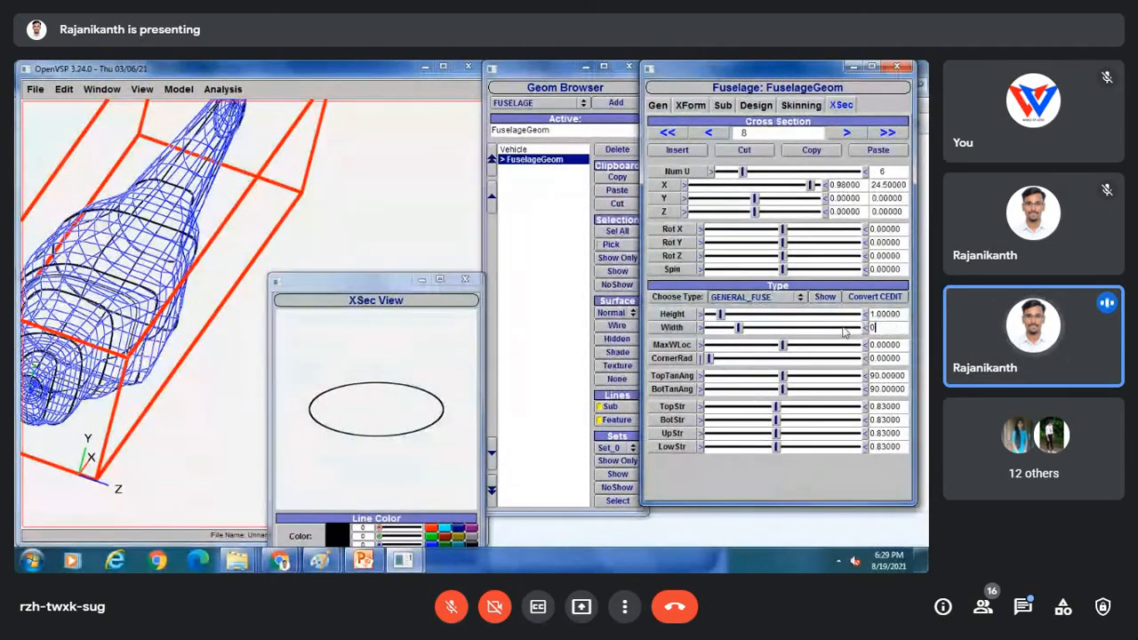
type(".5")
key("Return")
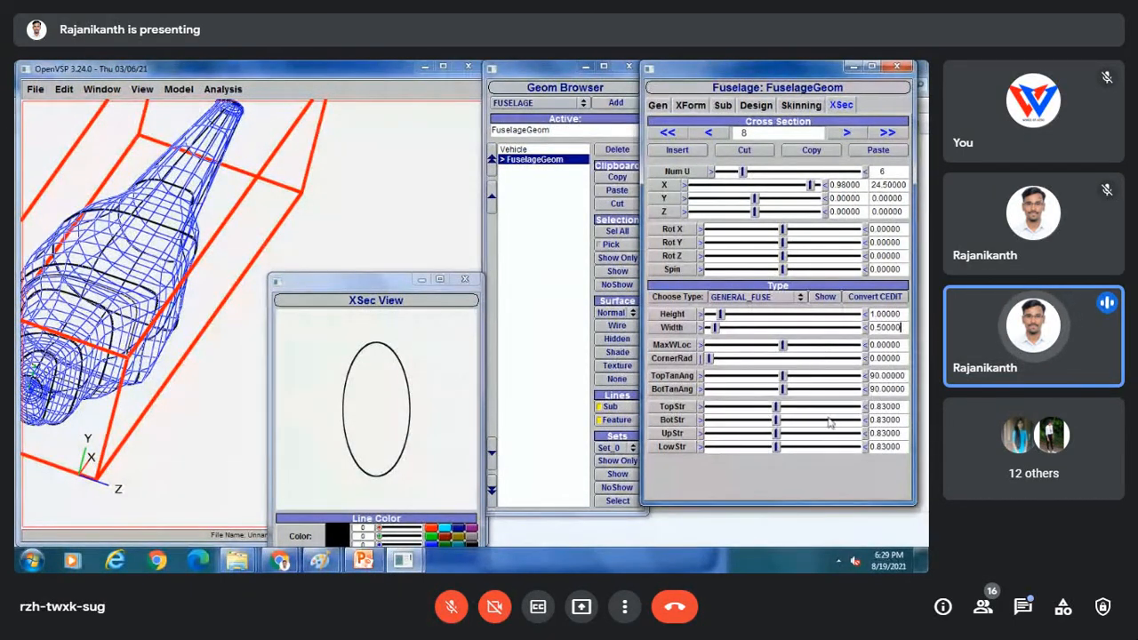
left_click_drag(786, 407, 828, 407)
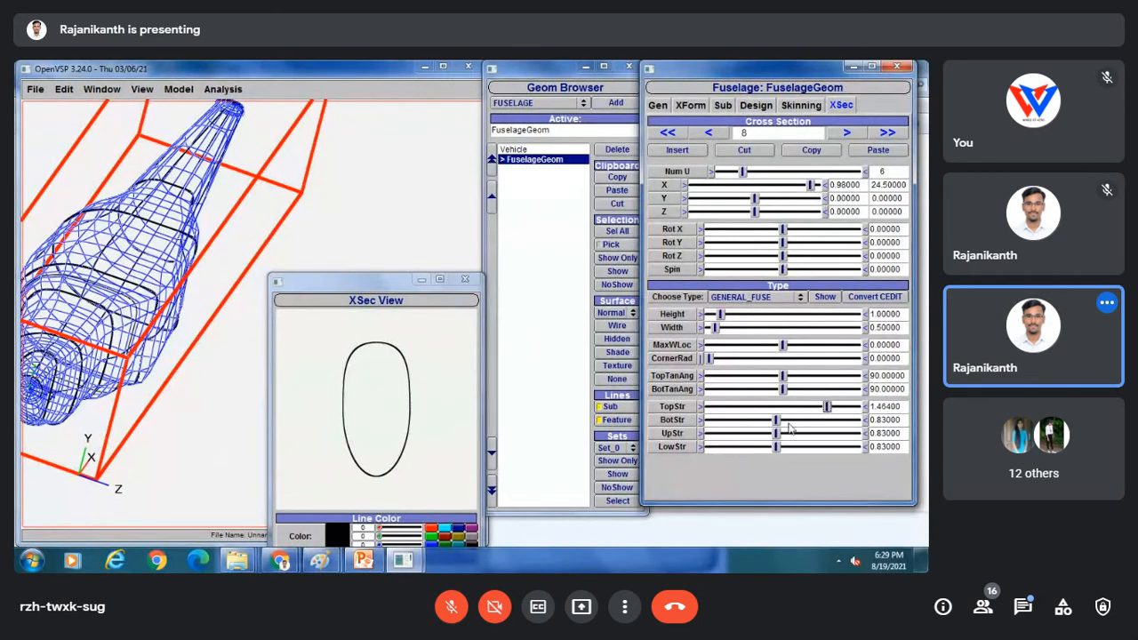
Set section 8's TopStr and BotStr both to 1.5.
left_click_drag(779, 423, 818, 423)
left_click_drag(901, 407, 879, 407)
type("5")
key("Return")
left_click_drag(901, 422, 878, 421)
type("5")
key("Return")
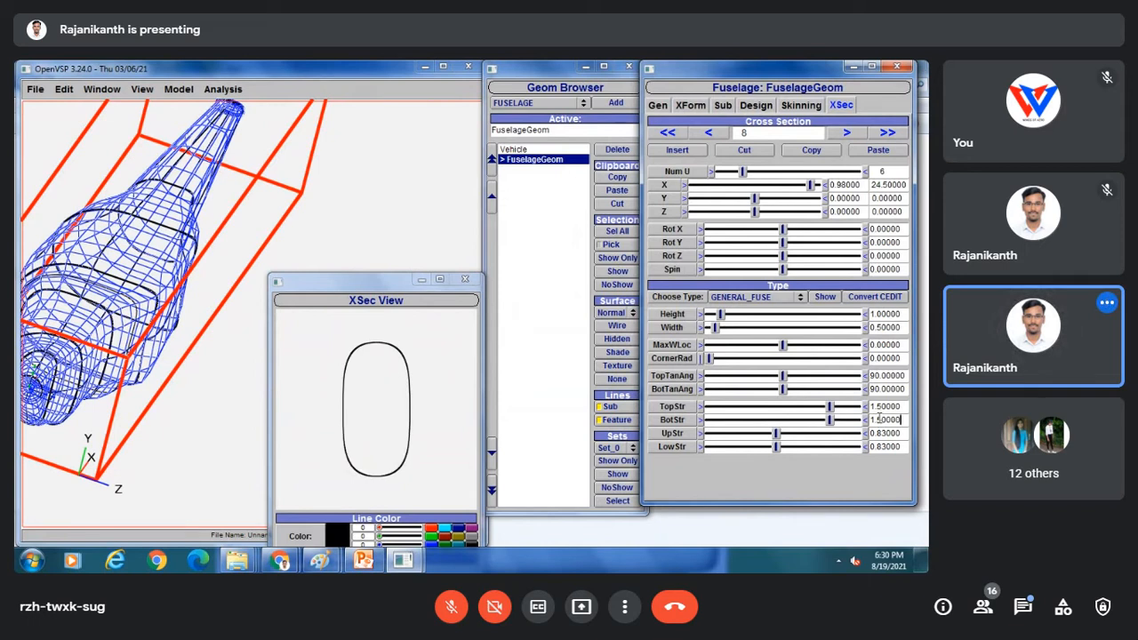
Set section 8's UpStr to 1.5 and LowStr to 1.53886, then advance to tail section 9.
left_click_drag(778, 433, 817, 433)
left_click_drag(902, 433, 882, 433)
type("5")
key("Return")
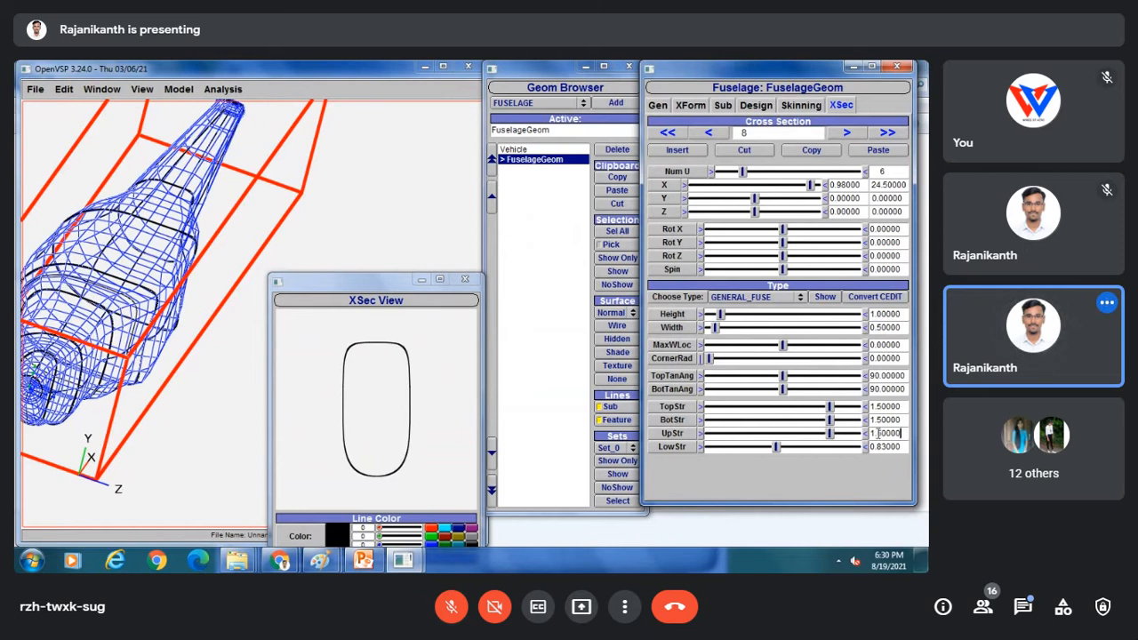
left_click_drag(777, 447, 835, 449)
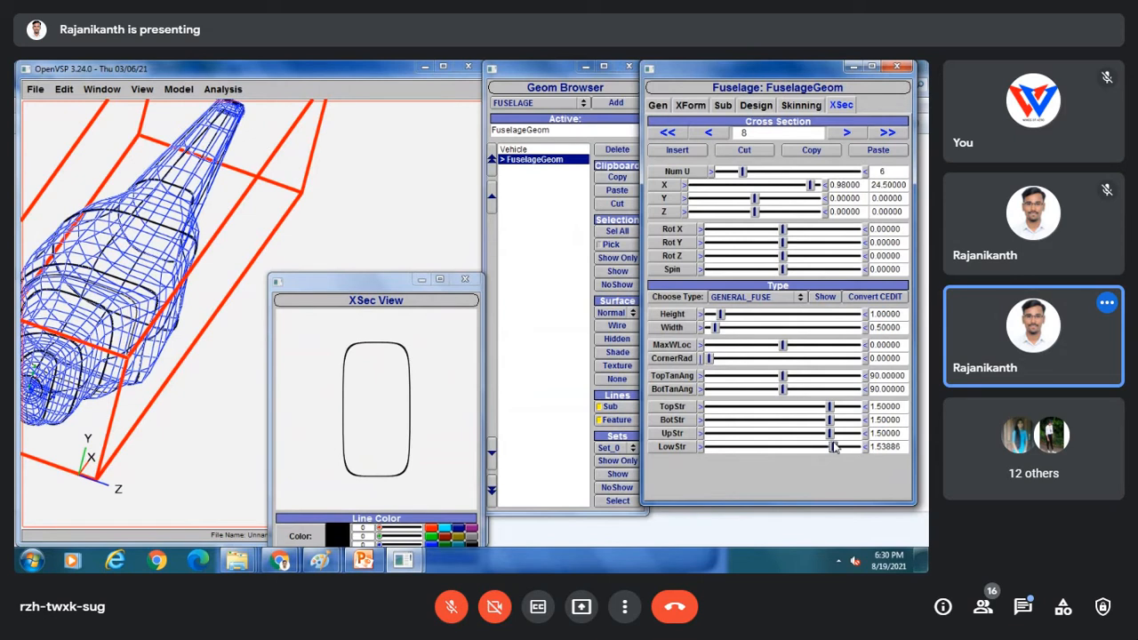
left_click_drag(198, 292, 74, 181)
left_click(847, 131)
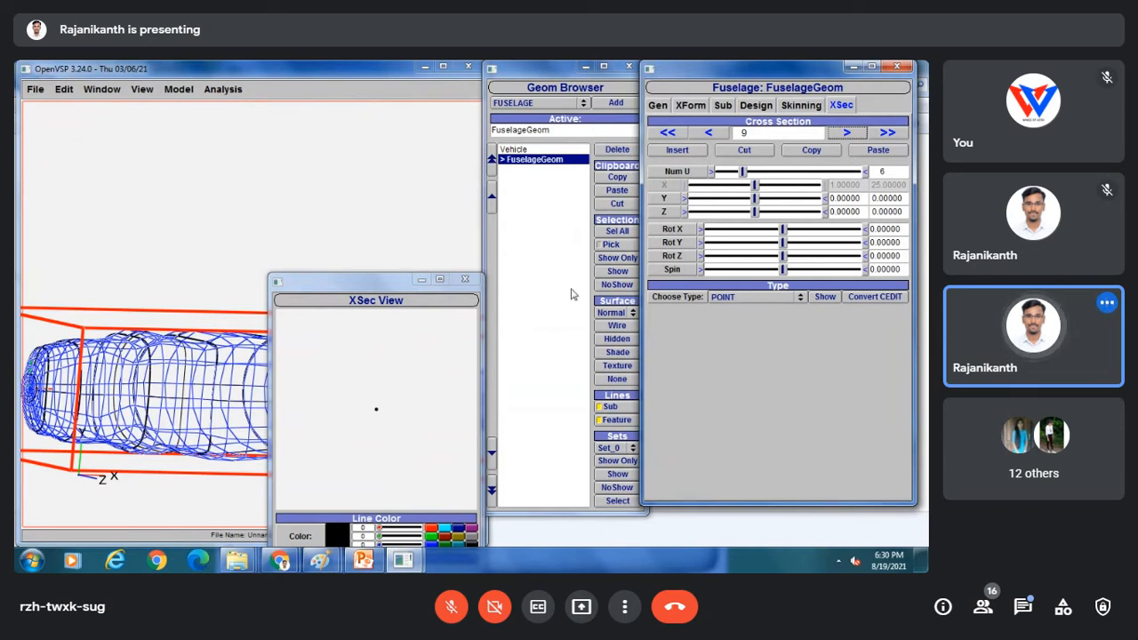
Close the cross-section preview and check the fuselage in top and front views.
left_click(464, 278)
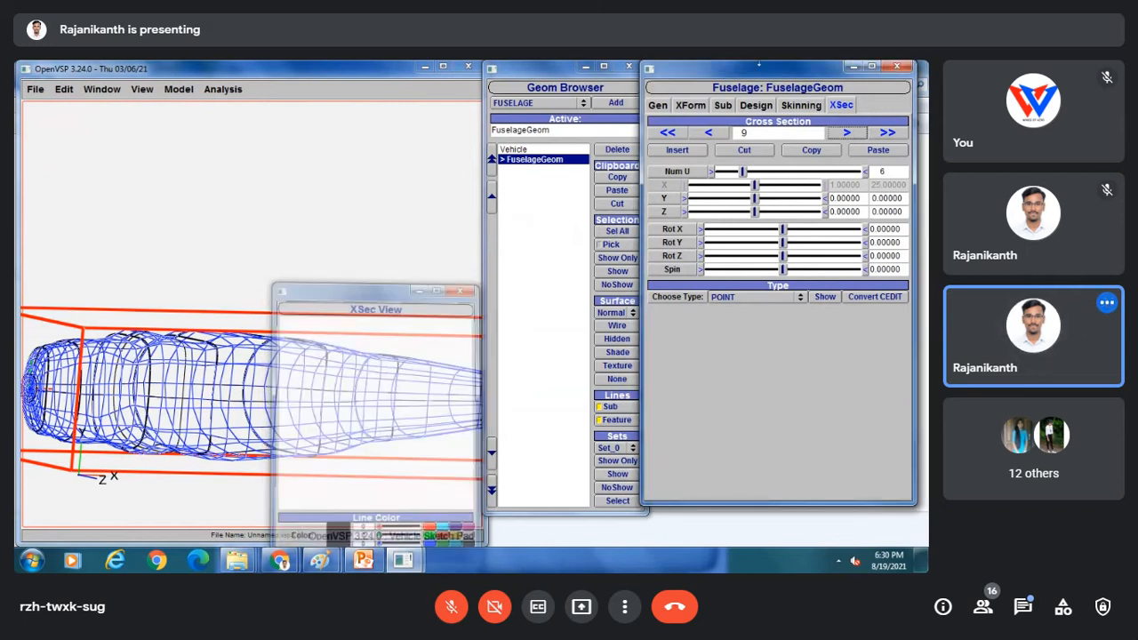
left_click(143, 88)
left_click(140, 107)
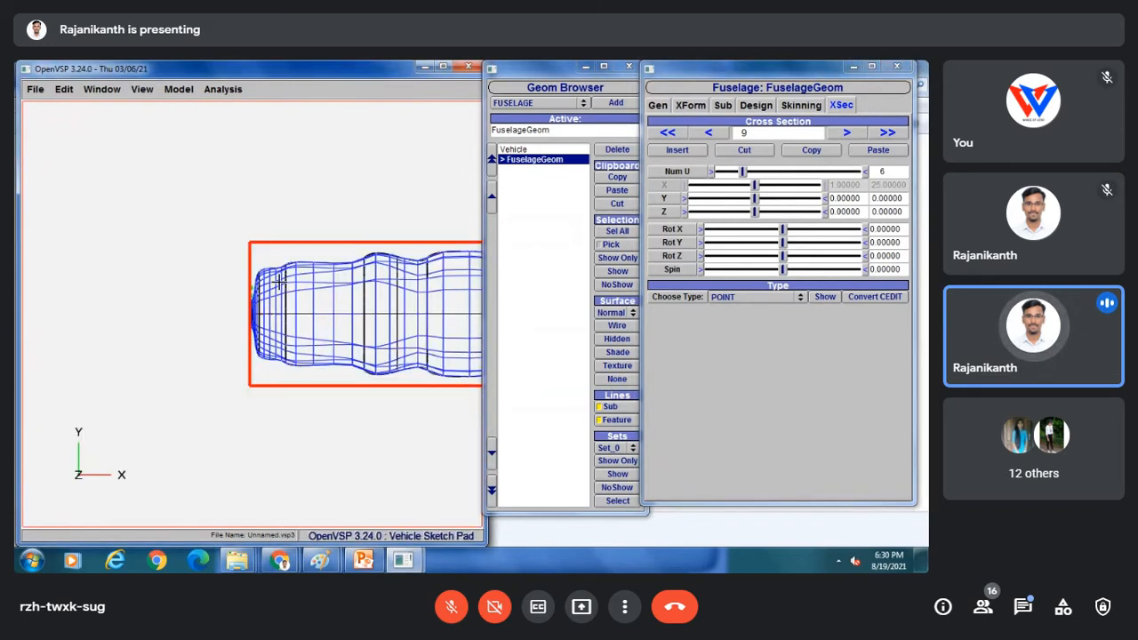
left_click(140, 91)
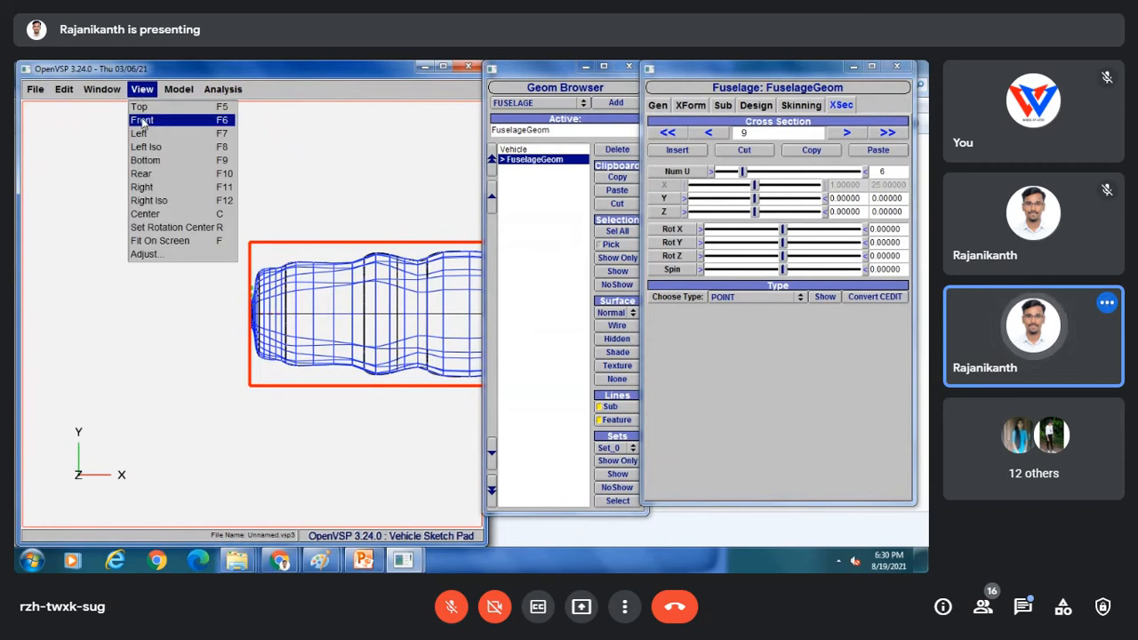
left_click(141, 123)
Deselect the fuselage to close its editor, then show the wireframe in left side view, centered.
left_click(521, 265)
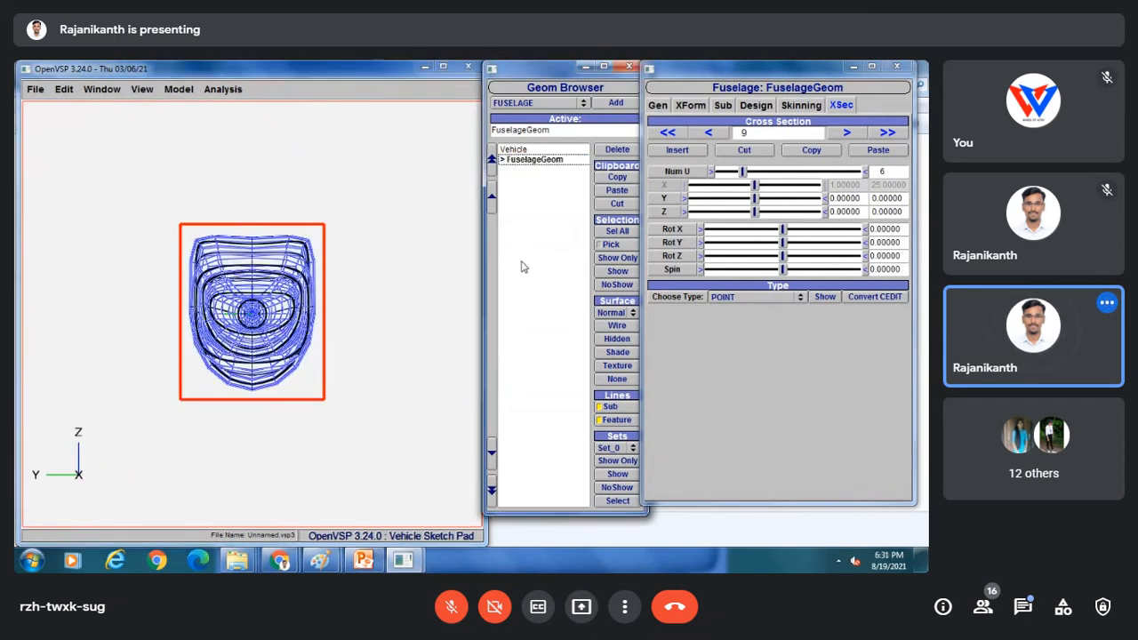
left_click(150, 91)
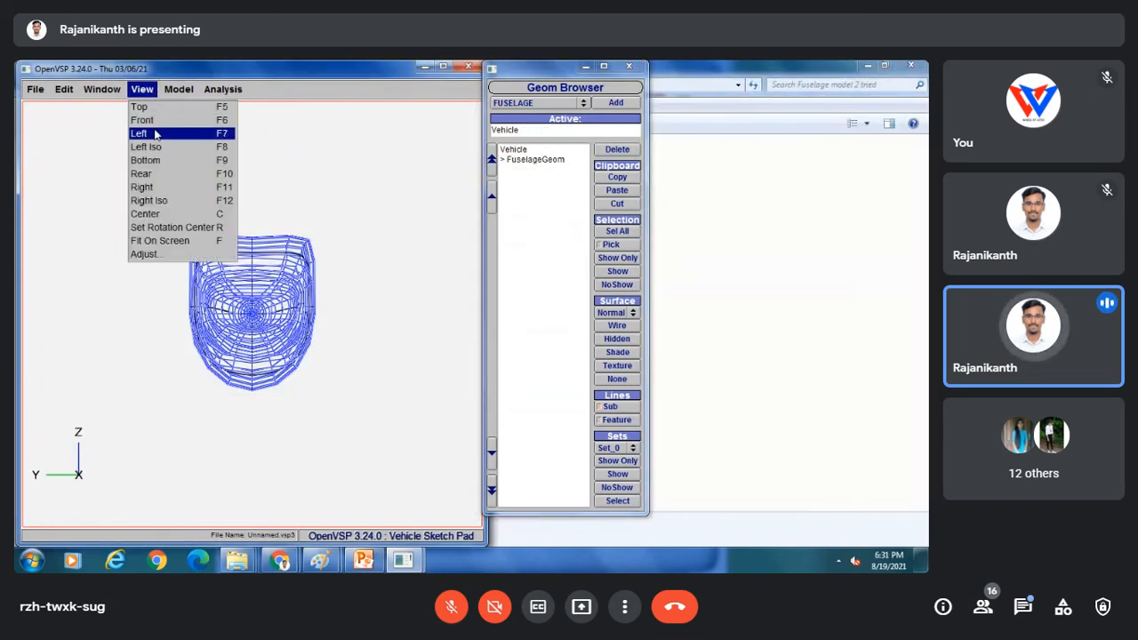
left_click(155, 133)
scroll(174, 271, "down", 5)
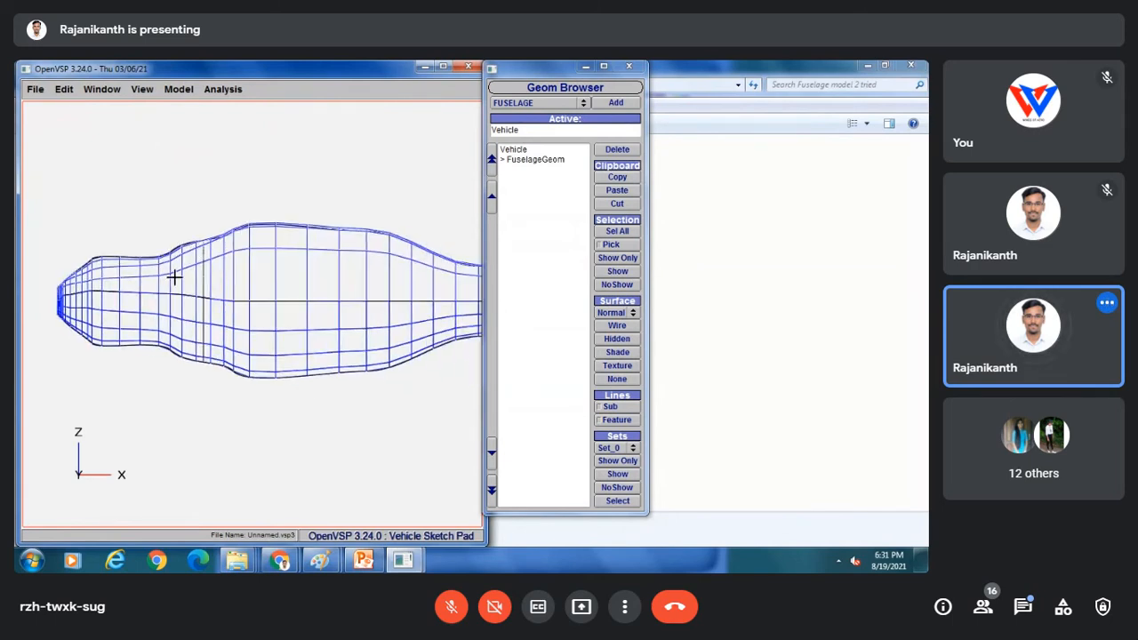
right_click_drag(312, 308, 258, 291)
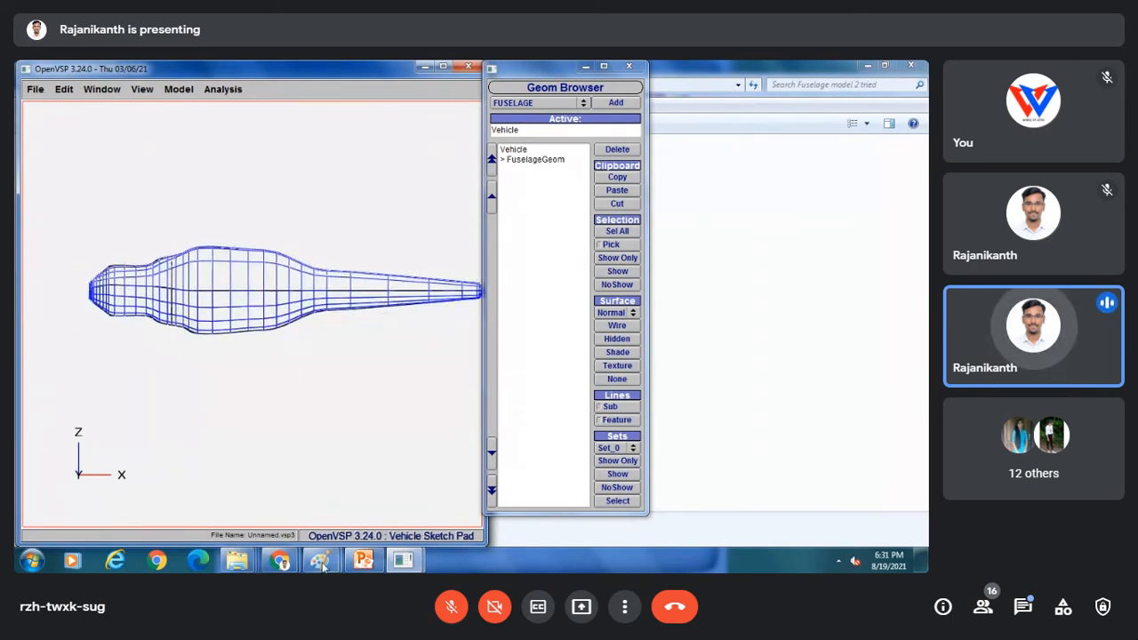
mouse_move(322, 560)
left_click(378, 500)
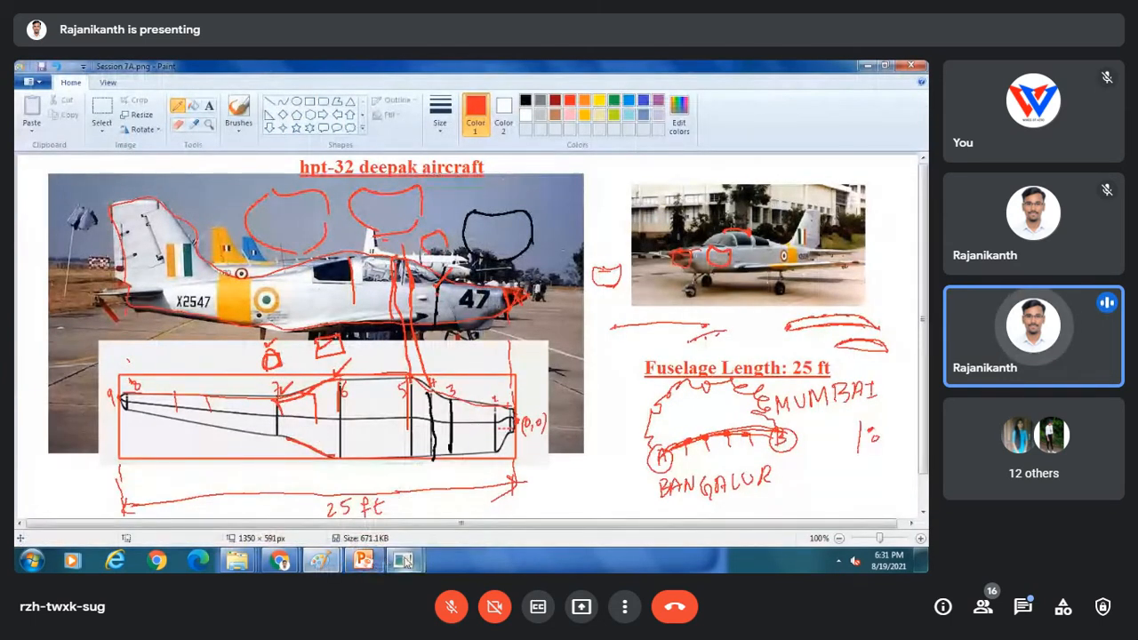
mouse_move(329, 558)
mouse_move(403, 559)
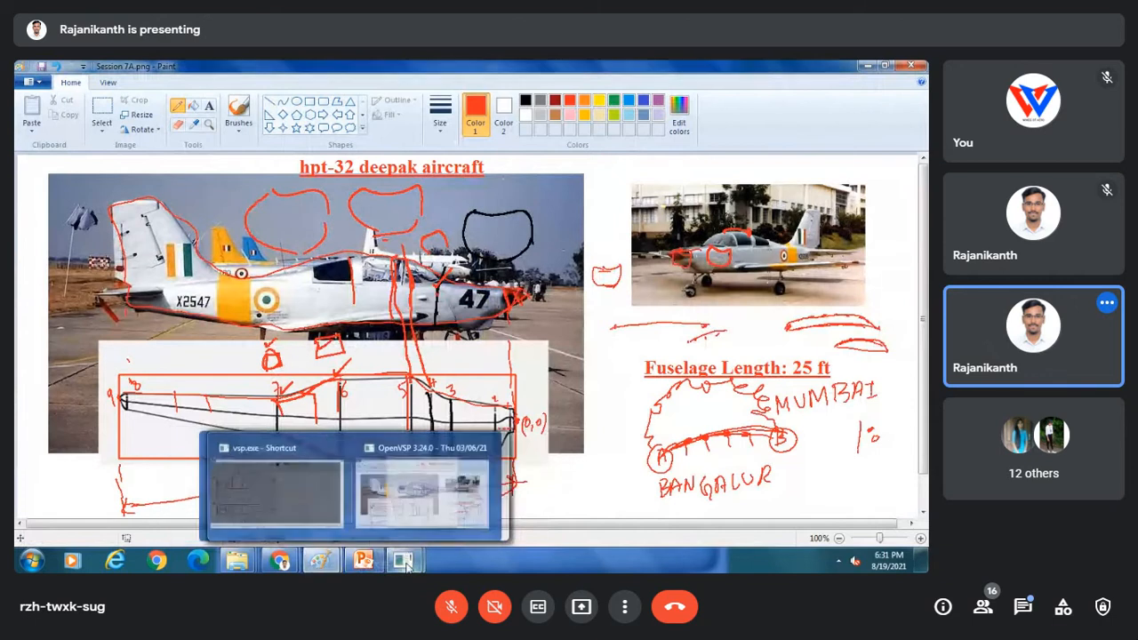
left_click(496, 480)
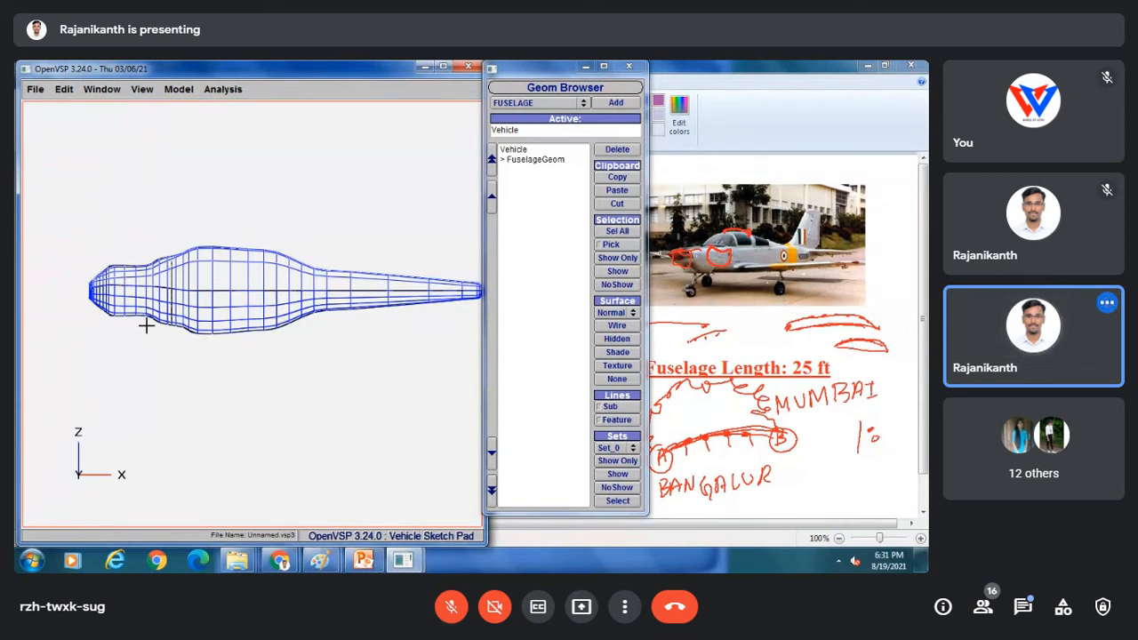
Select the fuselage and step its cross-sections back to nose section 0, then forward to section 1.
left_click(522, 161)
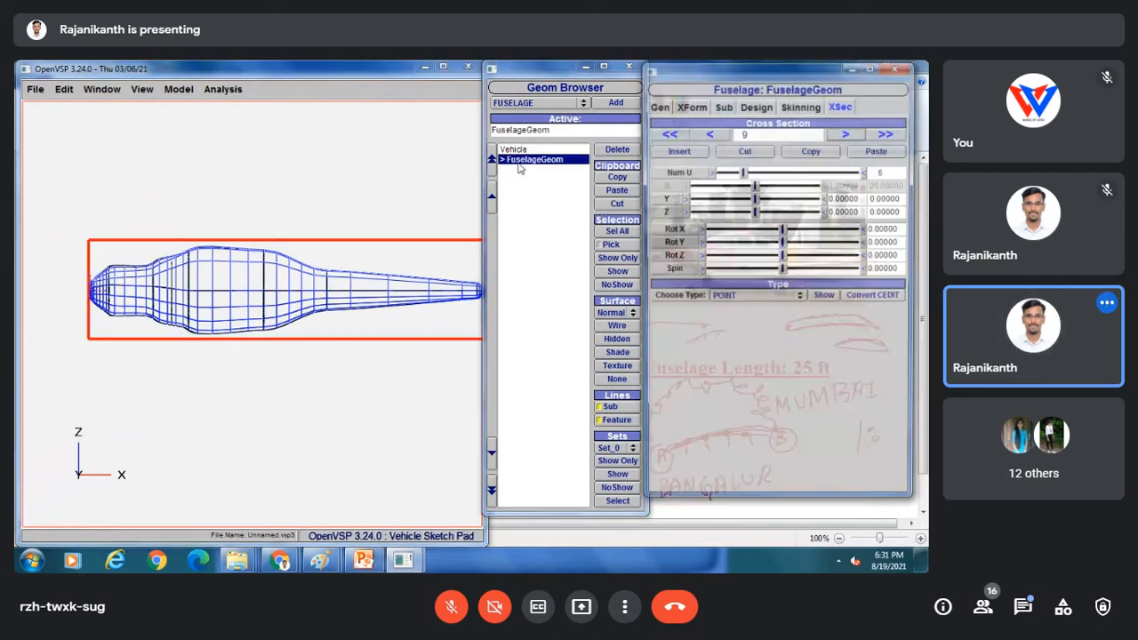
right_click_drag(370, 249, 352, 248)
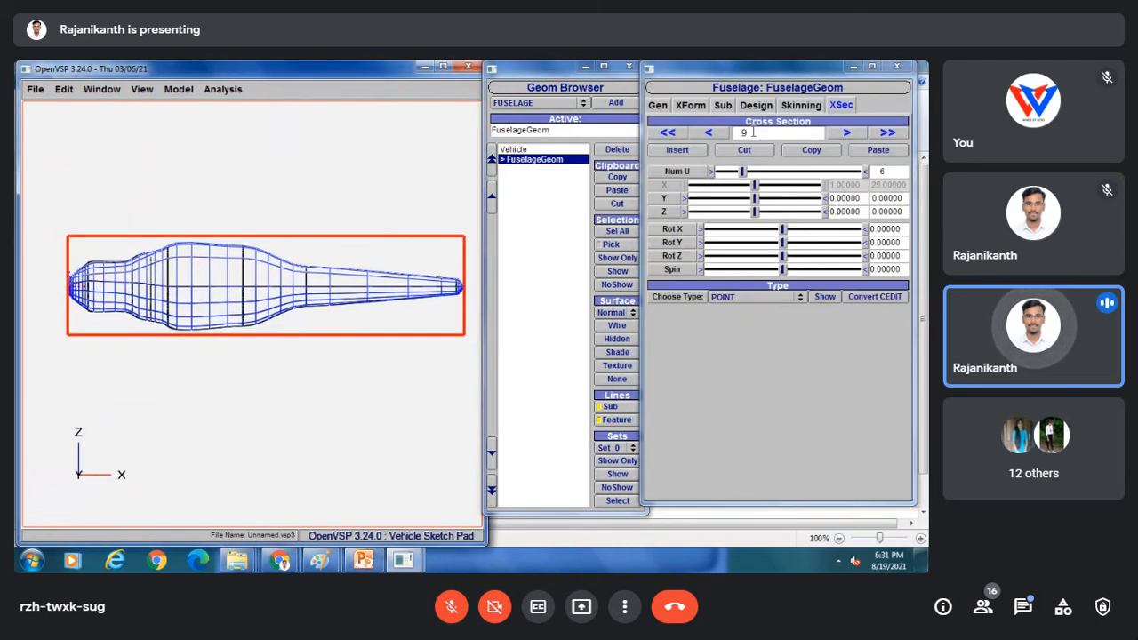
left_click(714, 133)
left_click(714, 134)
left_click(714, 133)
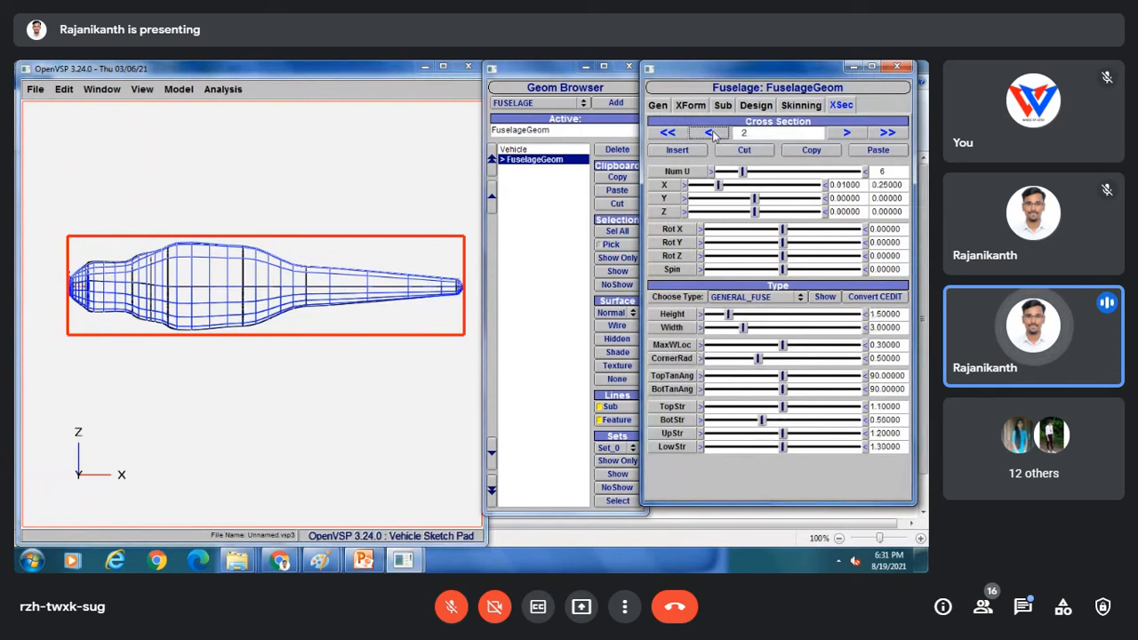
left_click(714, 134)
left_click(714, 134)
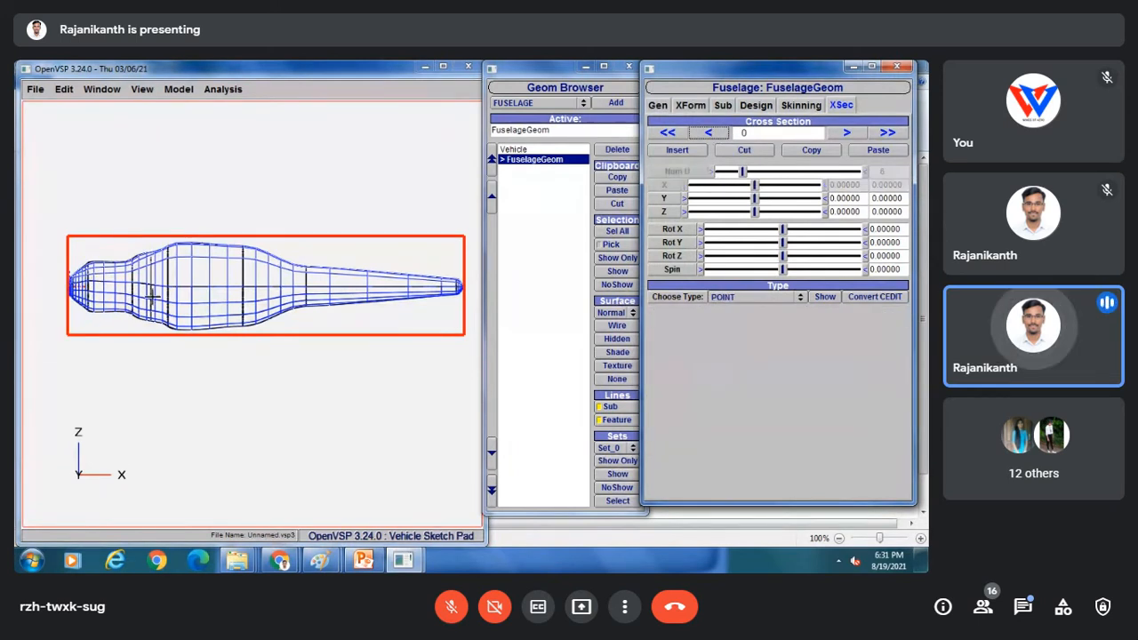
left_click(845, 133)
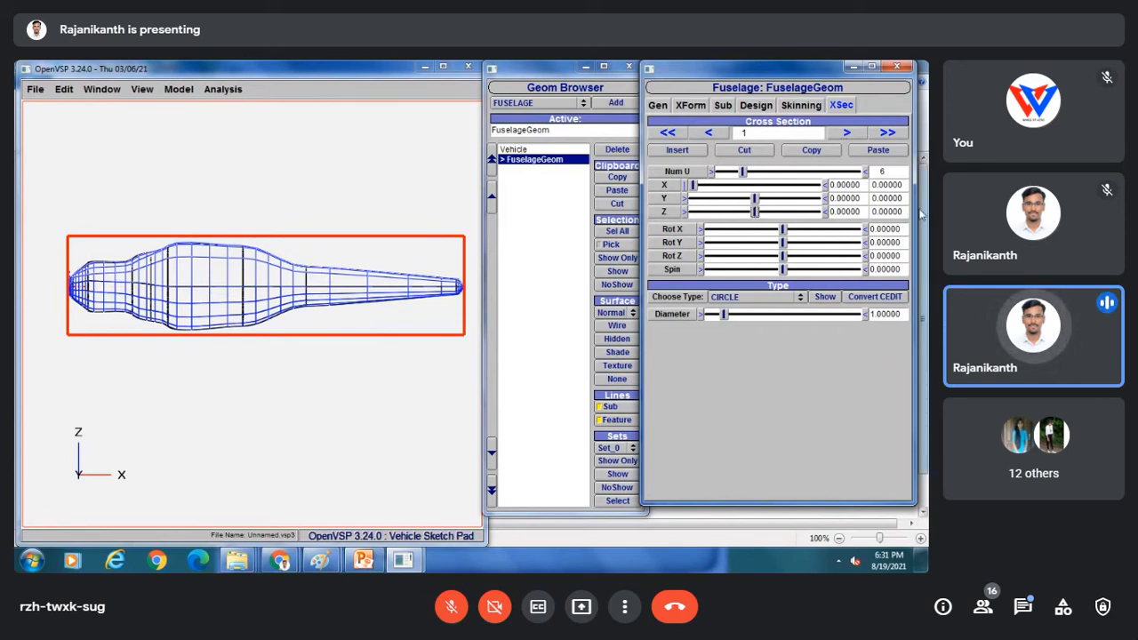
Set cross-section 1's Z offset to 0.5.
left_click_drag(906, 210, 881, 211)
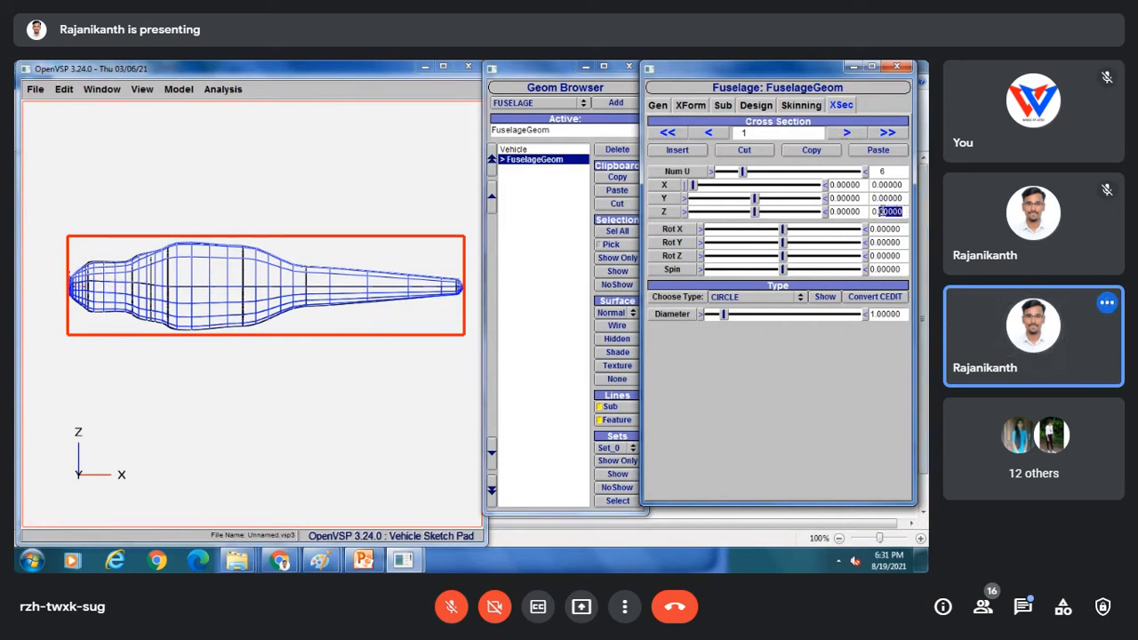
type("5")
key("Return")
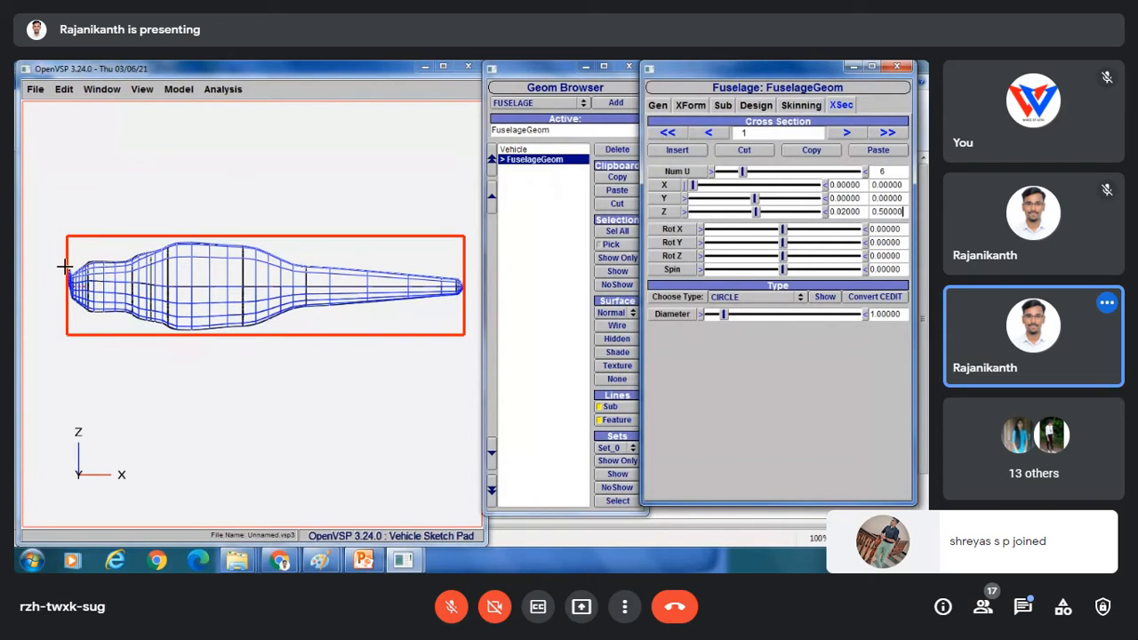
Set nose section 0's Z offset to 0.45, then return to section 1 to check it.
left_click(709, 133)
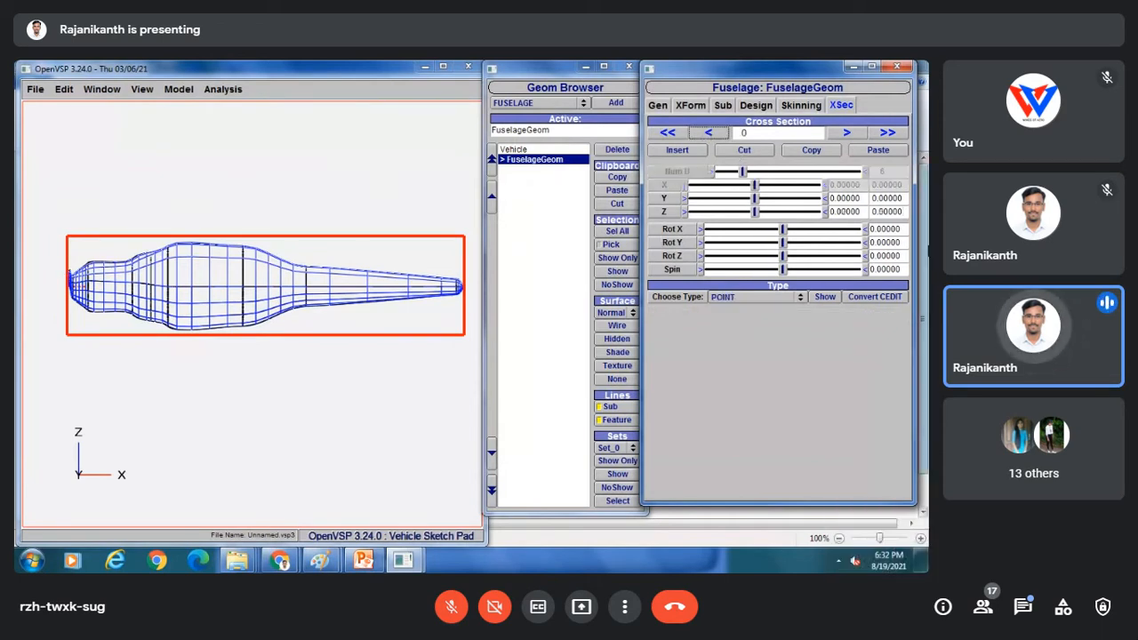
left_click_drag(904, 211, 879, 212)
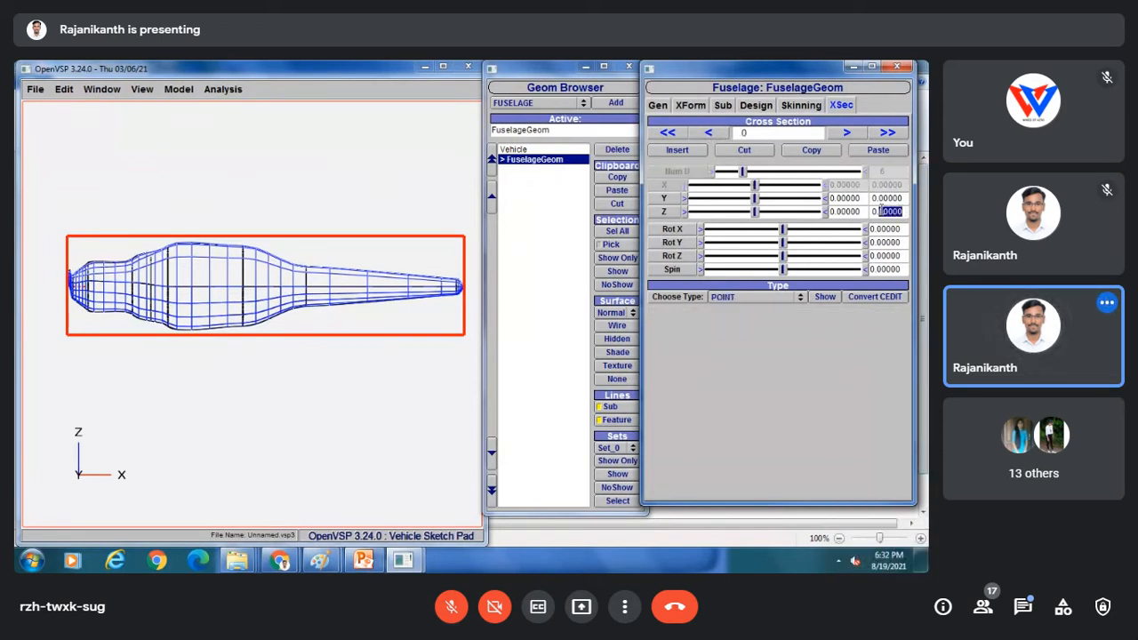
type("45")
key("Return")
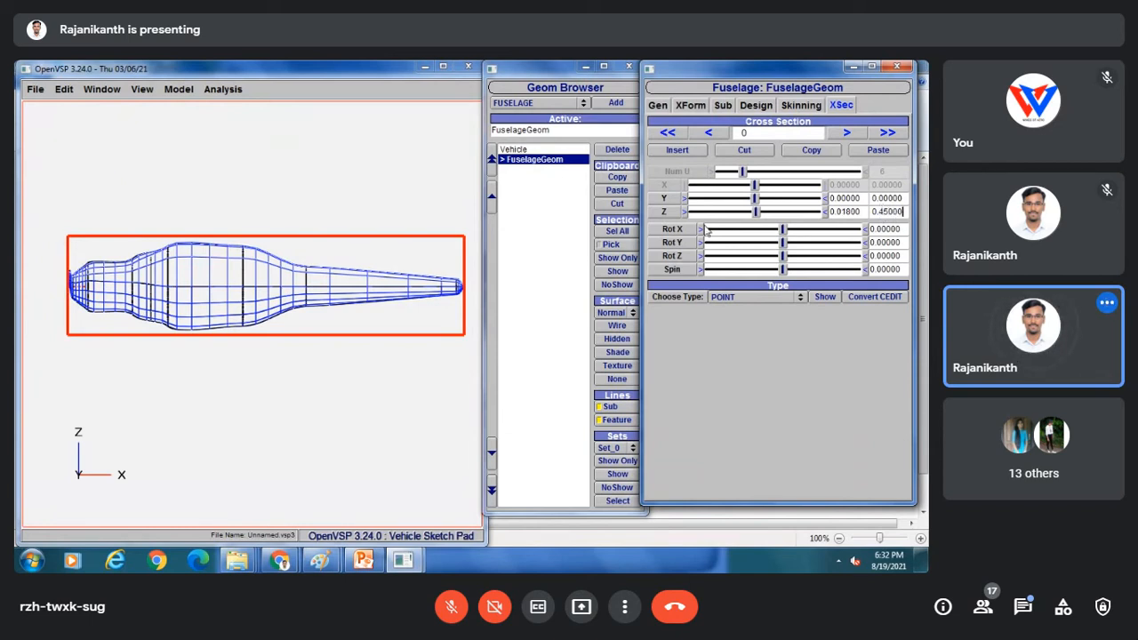
left_click(846, 133)
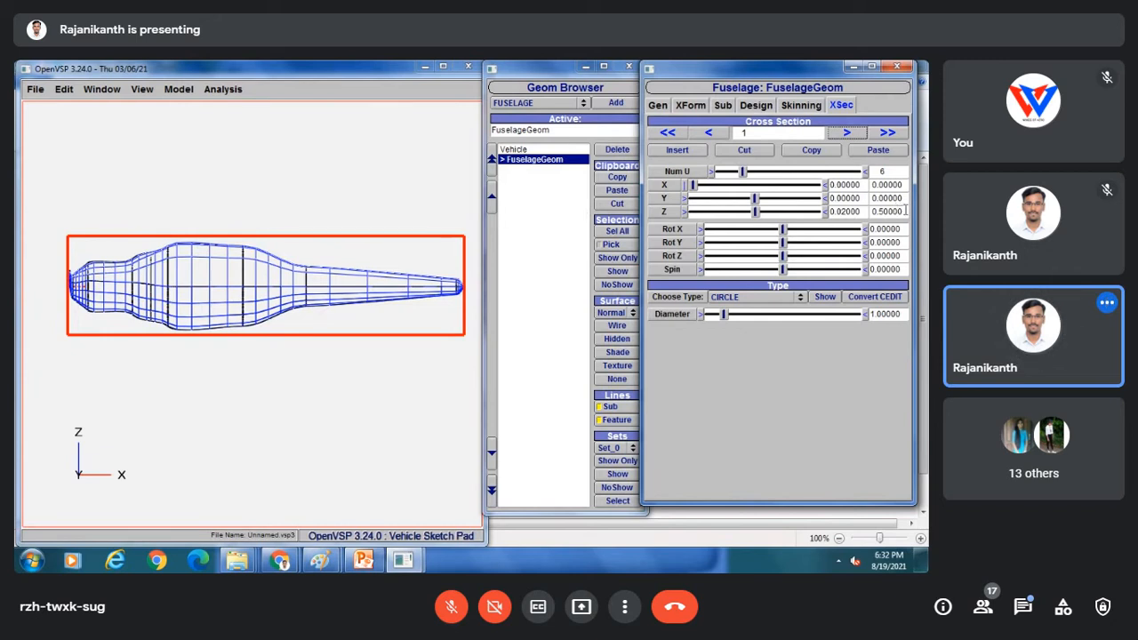
left_click_drag(907, 211, 879, 210)
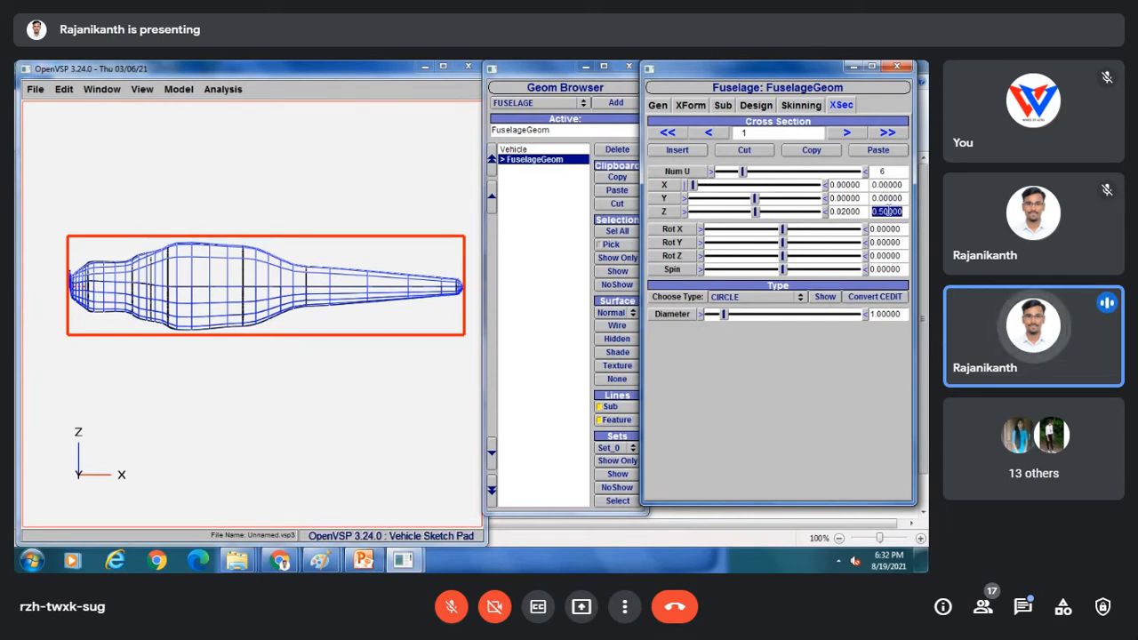
left_click(898, 197)
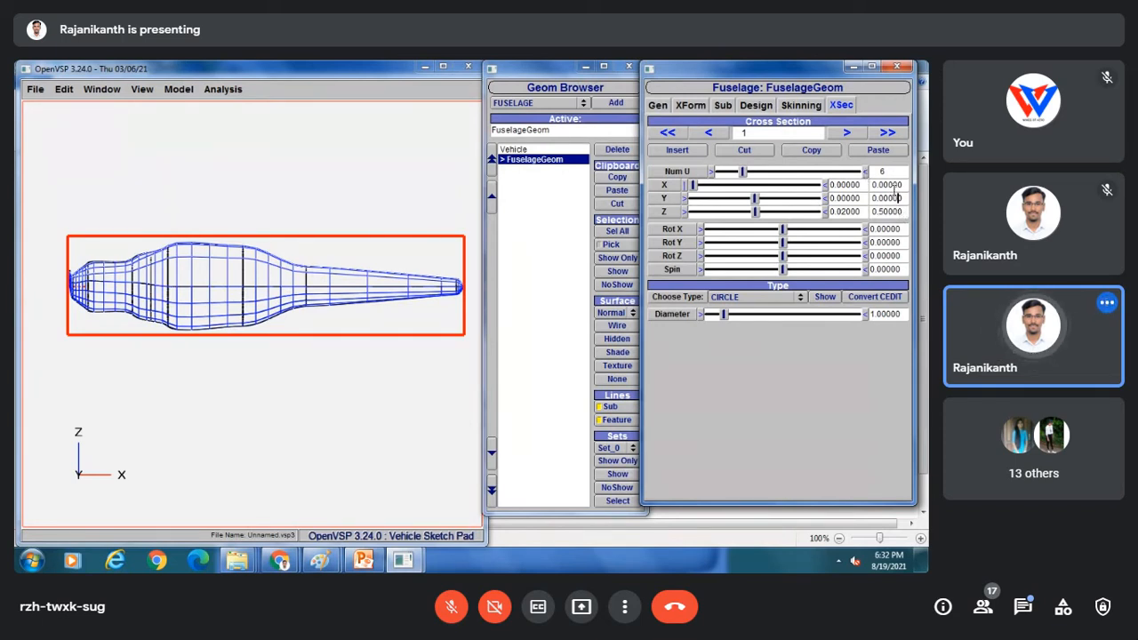
Set cross-section 2's Z offset to 0.5.
left_click(846, 133)
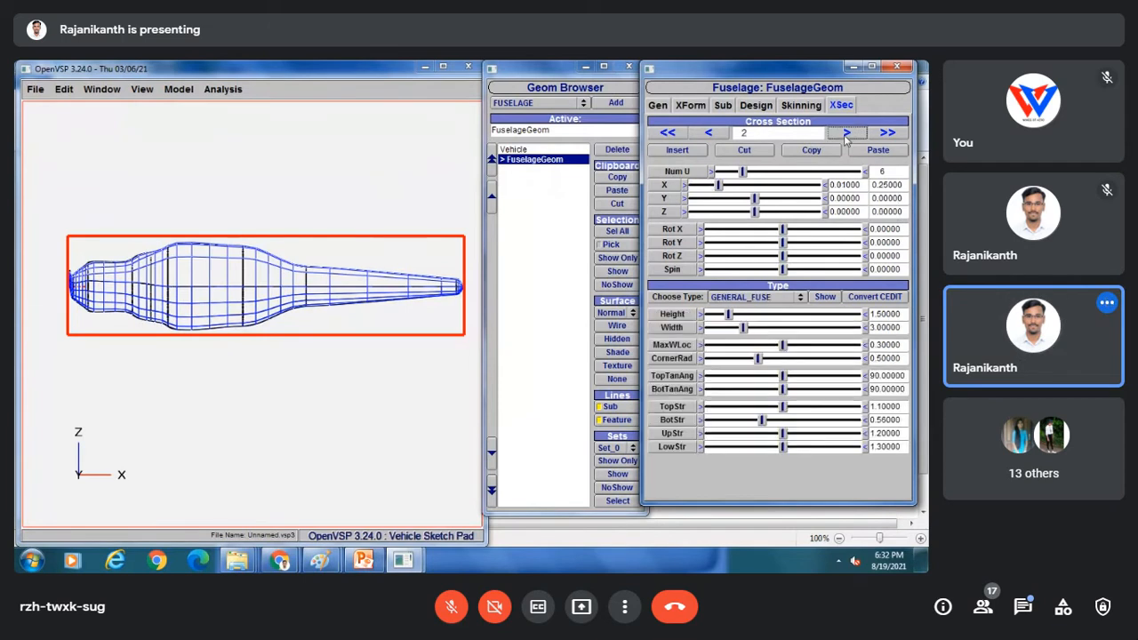
left_click_drag(904, 210, 881, 211)
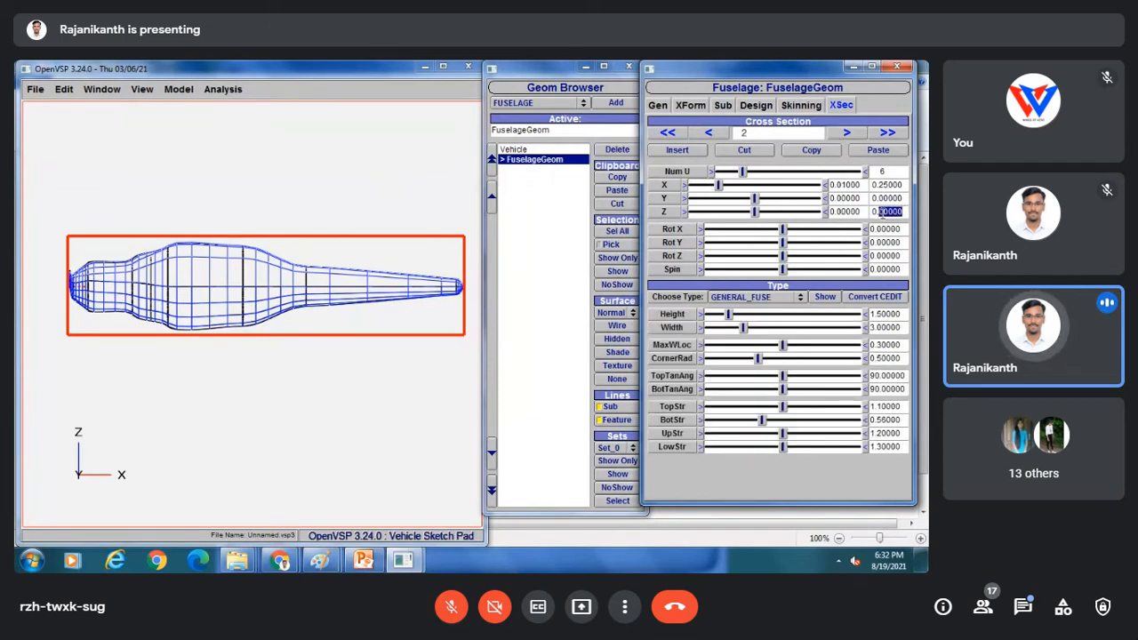
type("5")
key("Return")
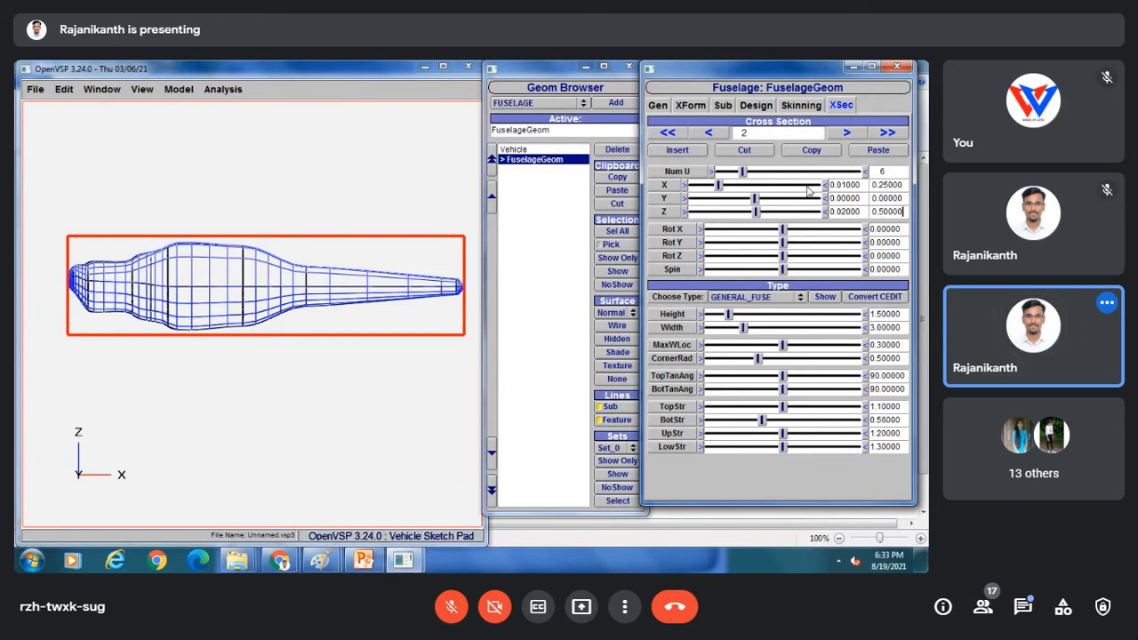
mouse_move(757, 213)
left_mouse_down()
mouse_move(726, 214)
mouse_move(772, 214)
mouse_move(743, 215)
mouse_move(757, 215)
left_mouse_up()
left_click_drag(903, 212, 873, 211)
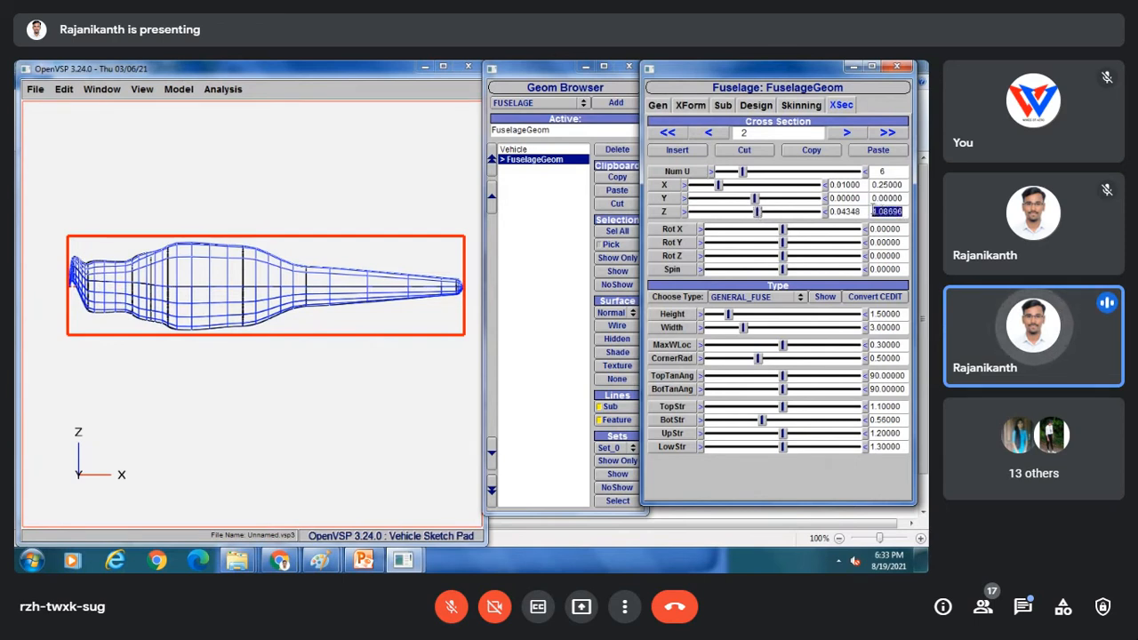
key("BackSpace")
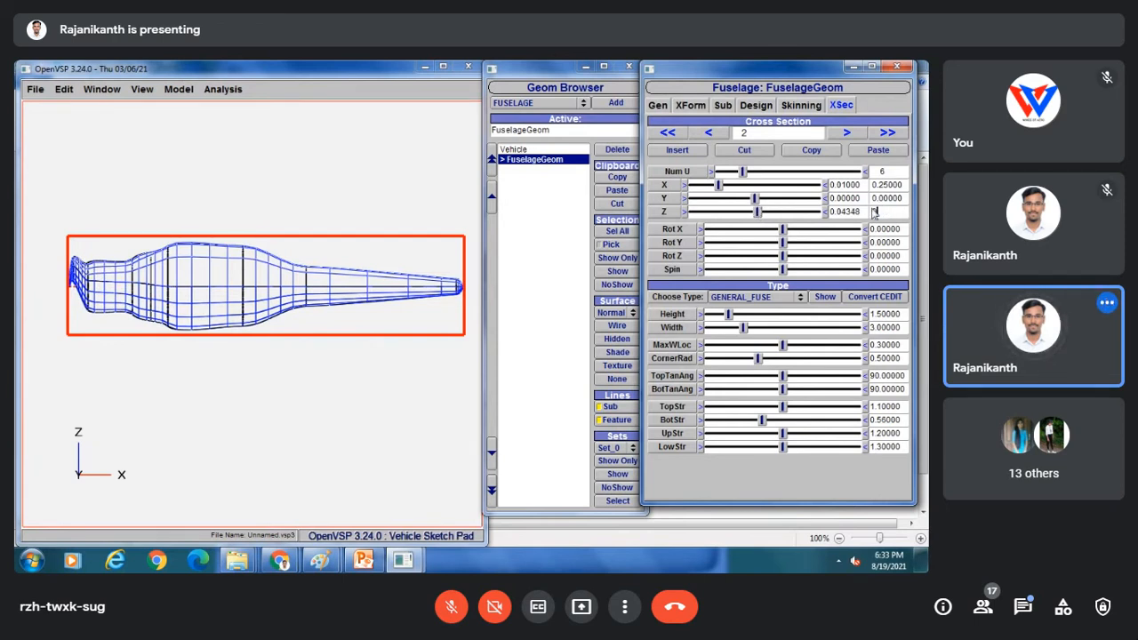
type("0.5")
key("Return")
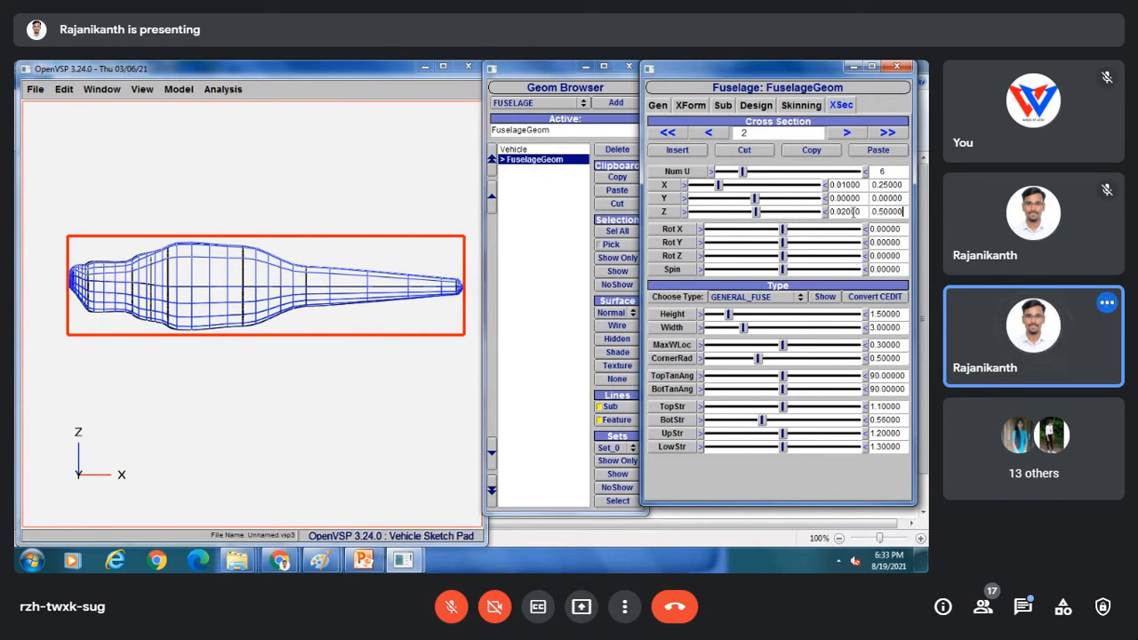
Advance to cross-section 4 and set its Z offset to 0.1.
left_click(846, 133)
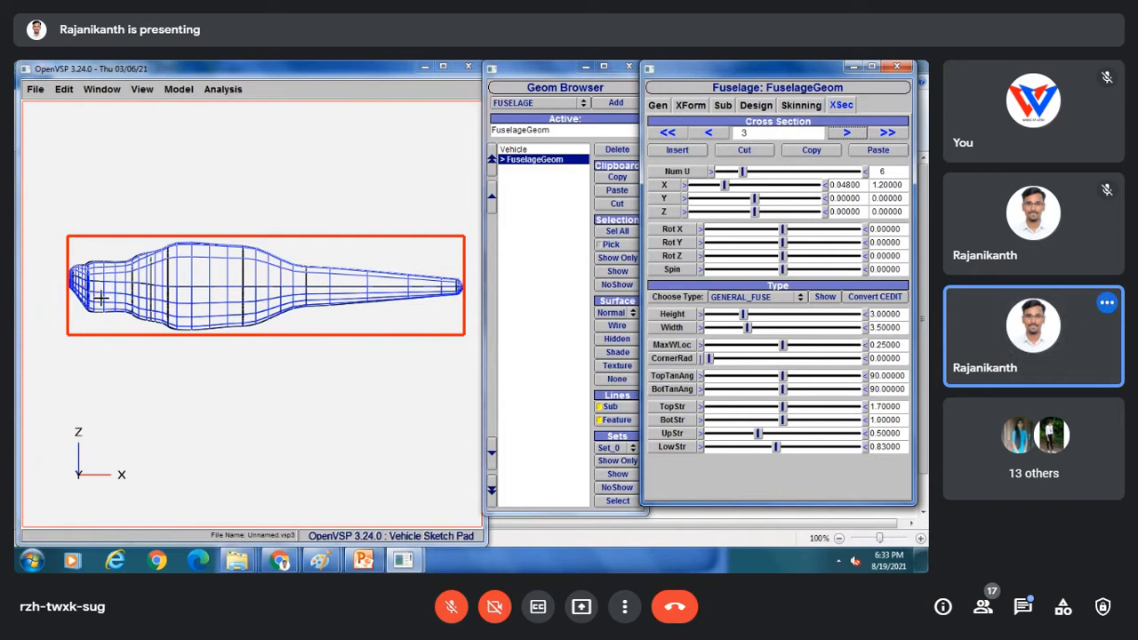
left_click(849, 133)
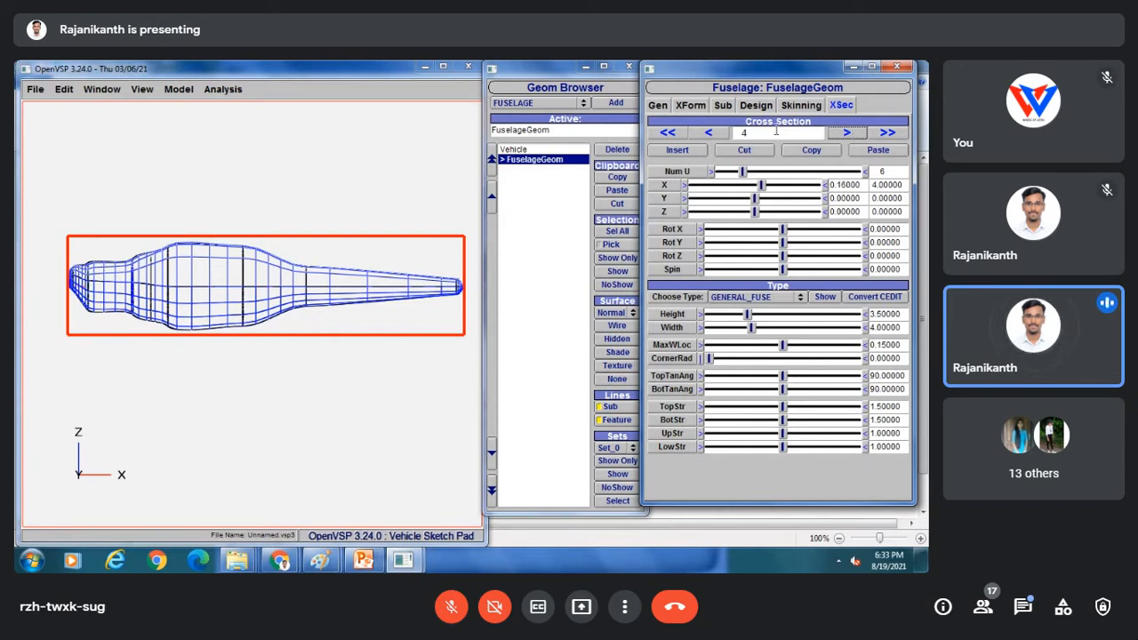
left_click(757, 215)
left_click_drag(758, 215, 757, 217)
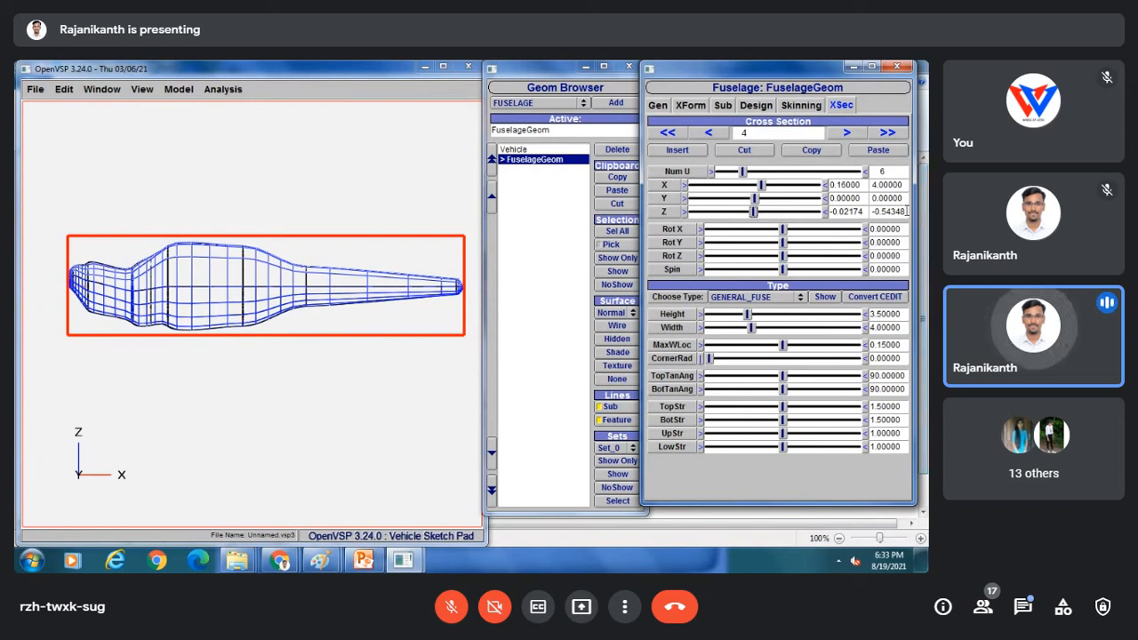
double_click(885, 210)
type("0")
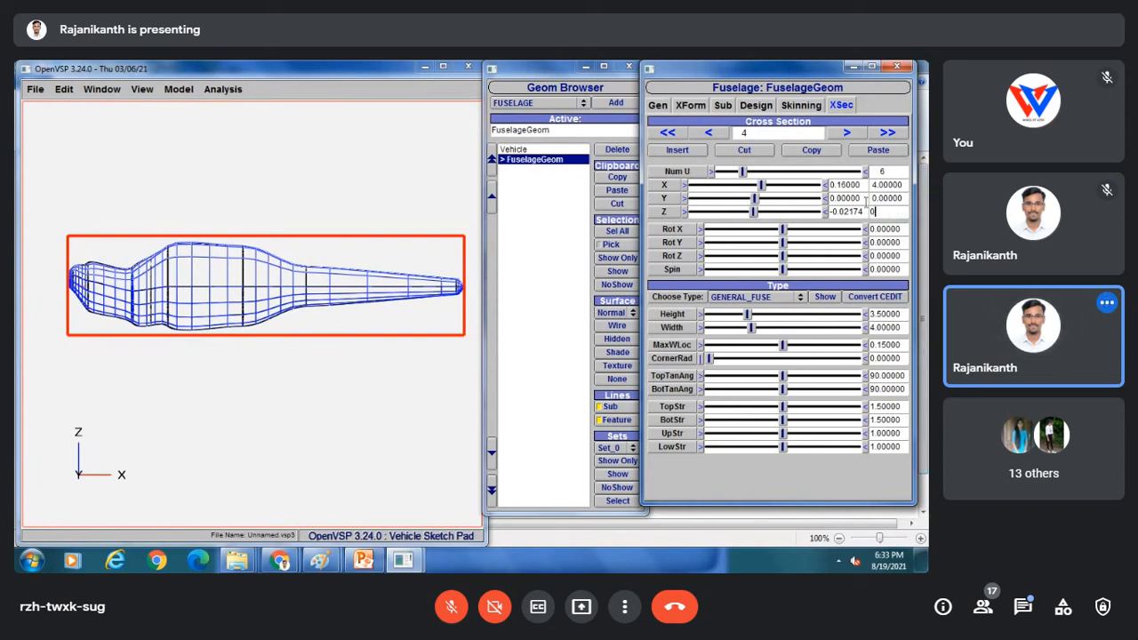
type(".1")
key("Return")
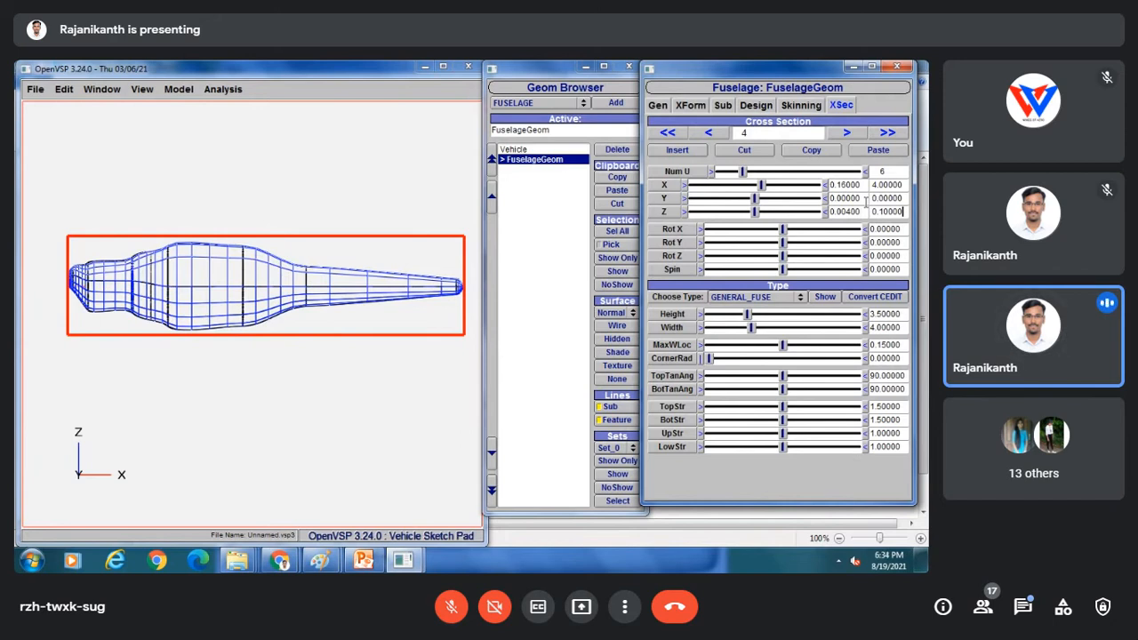
left_click(845, 133)
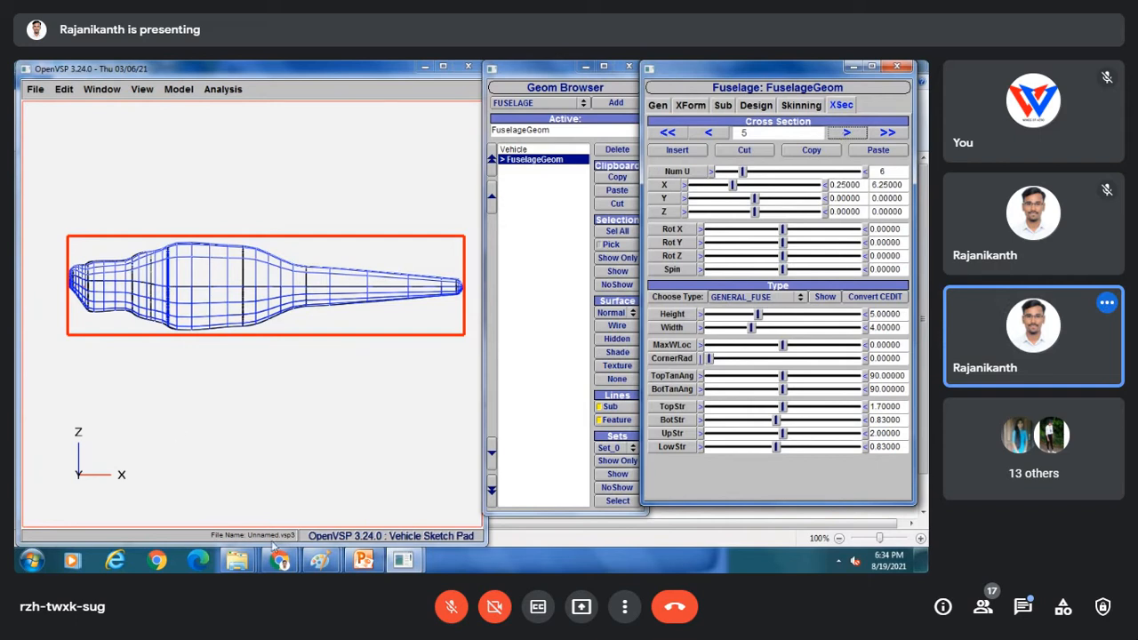
Check the Session 7A/7B reference sketches in Microsoft Paint.
mouse_move(321, 565)
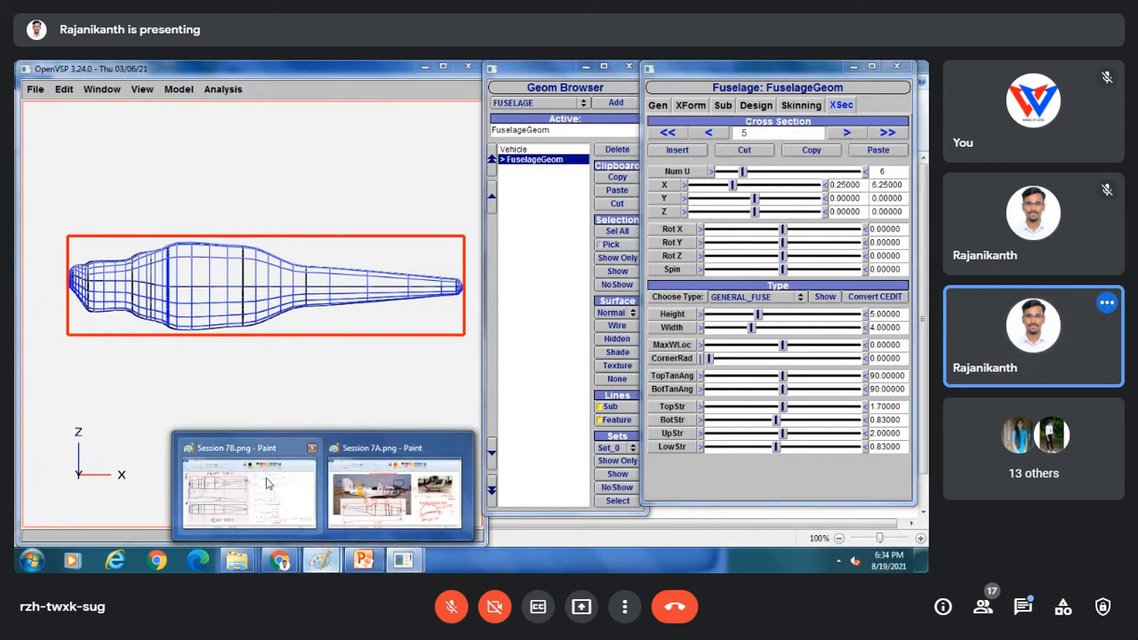
mouse_move(375, 494)
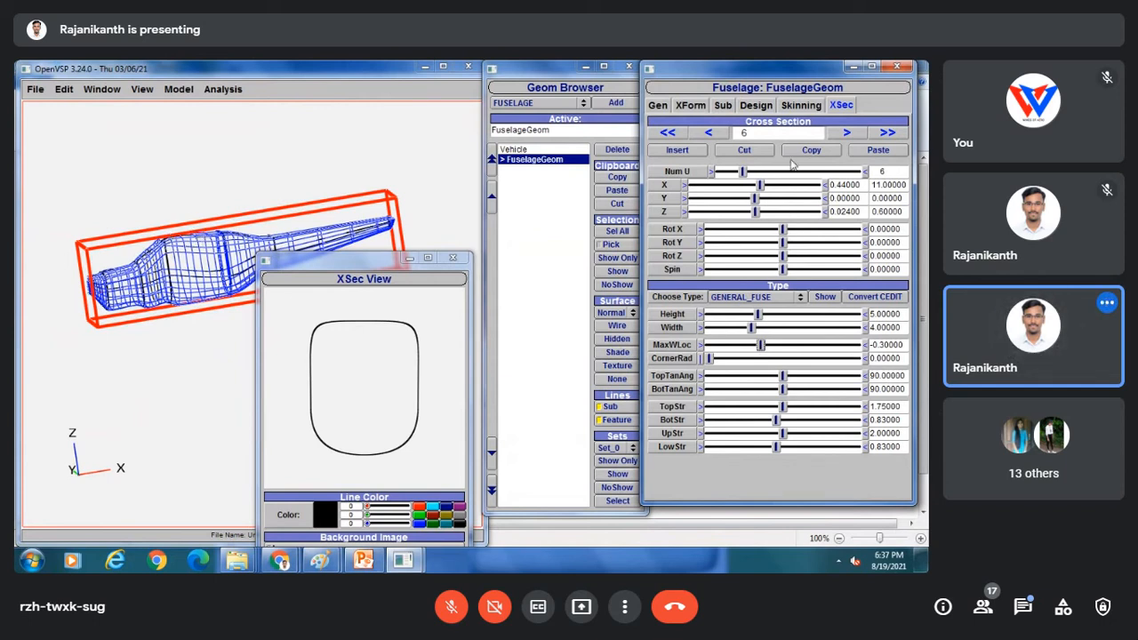
Return to cross-section 5 and set its MaxWLoc to 0.
left_click(716, 135)
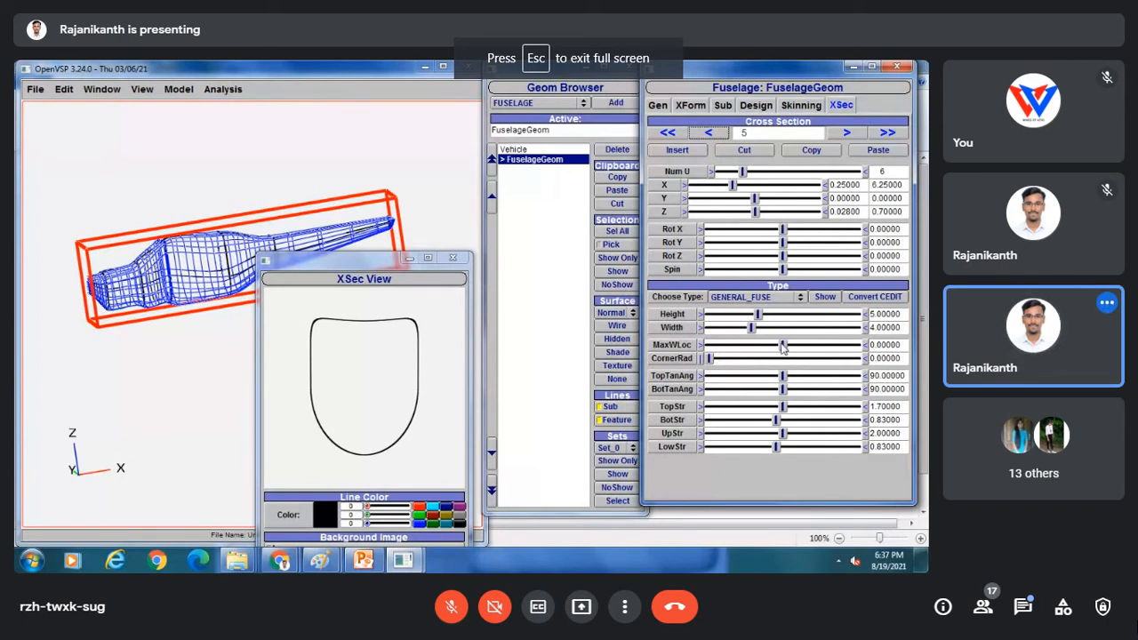
left_click_drag(785, 349, 766, 346)
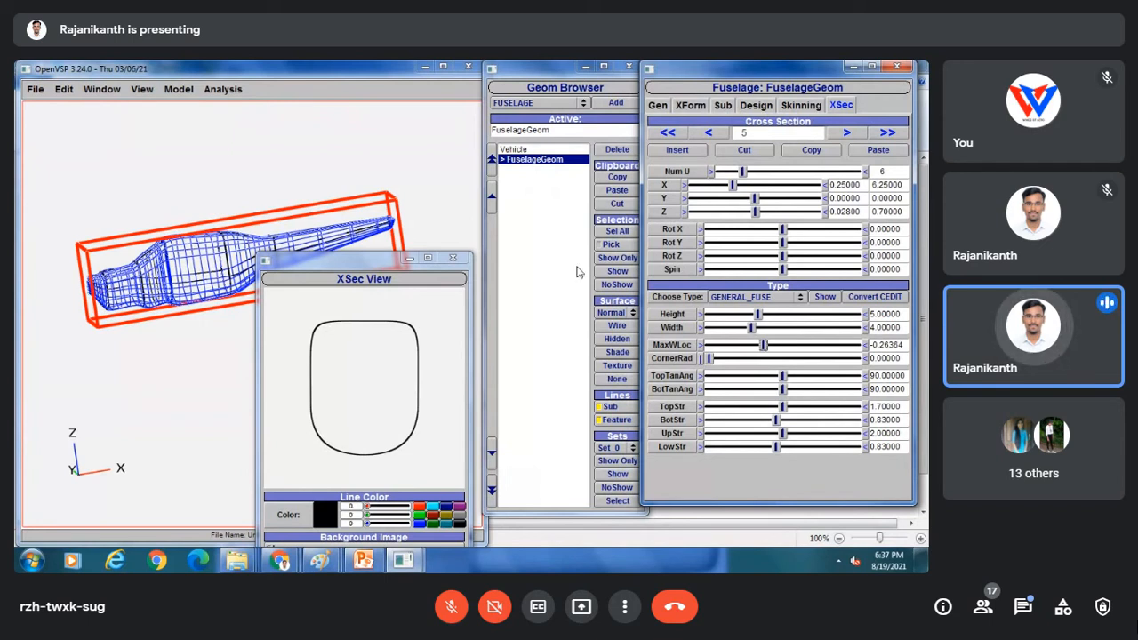
left_click_drag(152, 183, 177, 197)
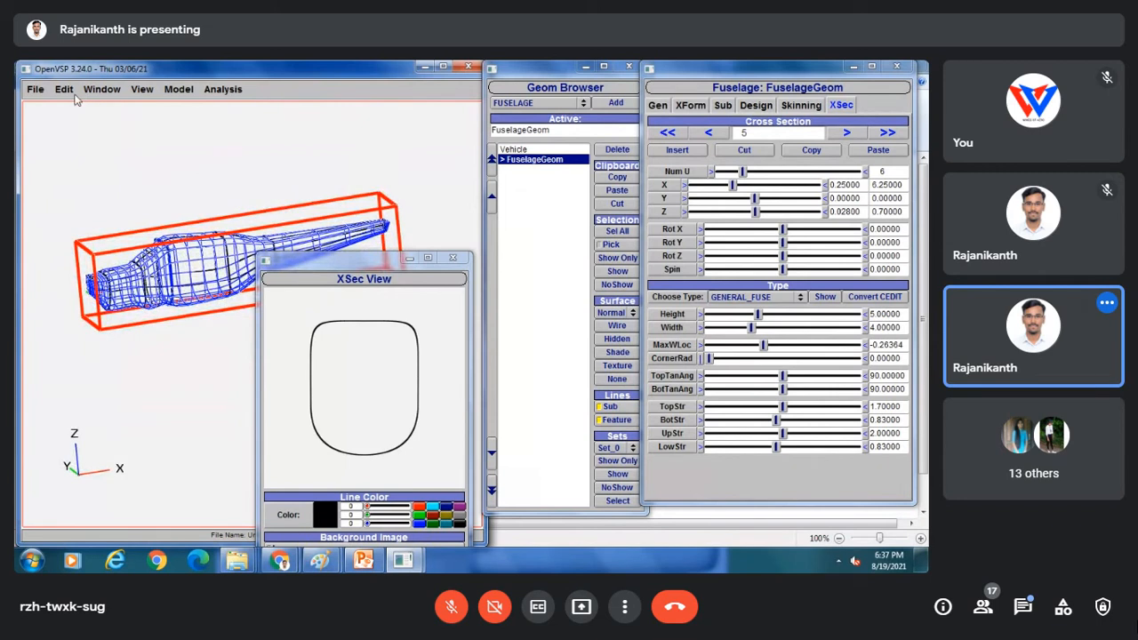
left_click_drag(243, 235, 157, 151)
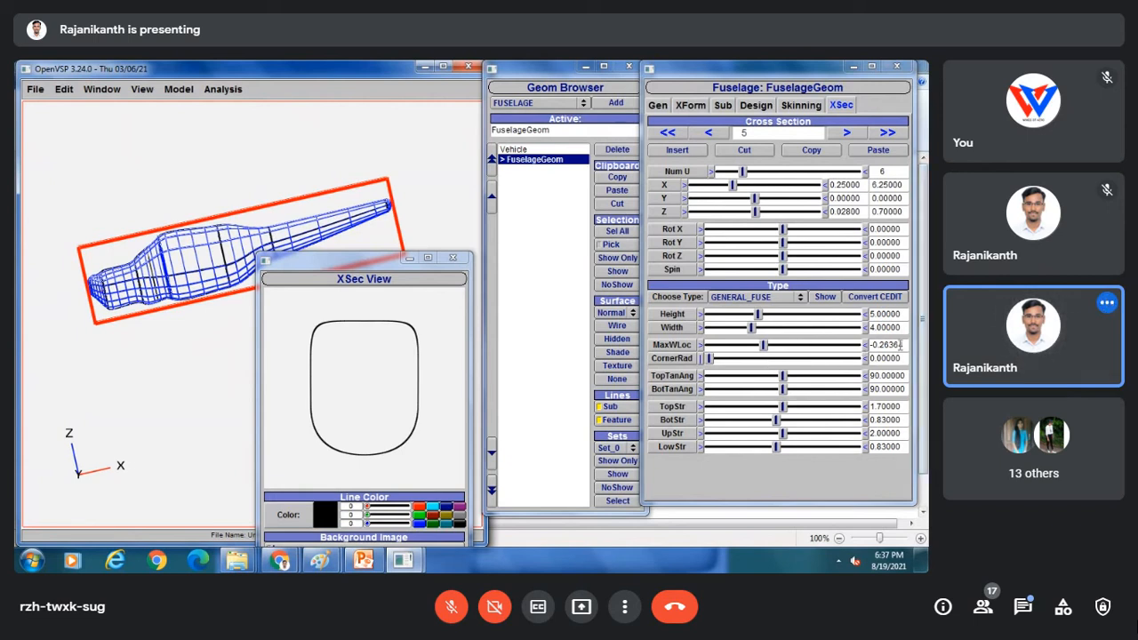
left_click_drag(903, 344, 835, 347)
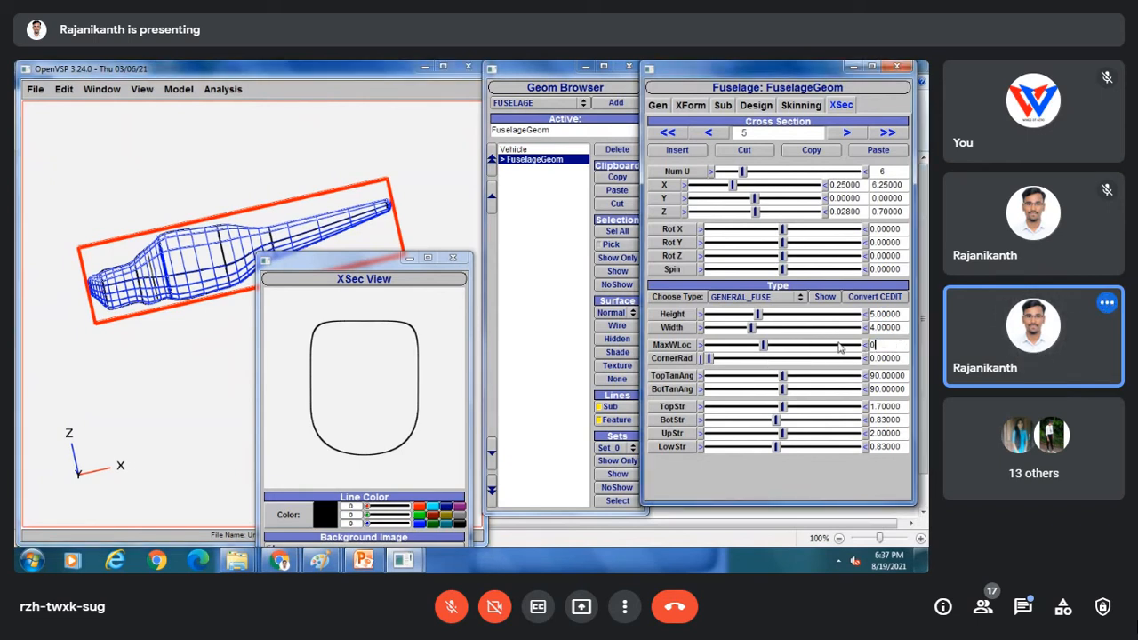
type("0")
key("Return")
Set cross-section 6's MaxWLoc to 0 and close the XSec View window.
left_click(847, 131)
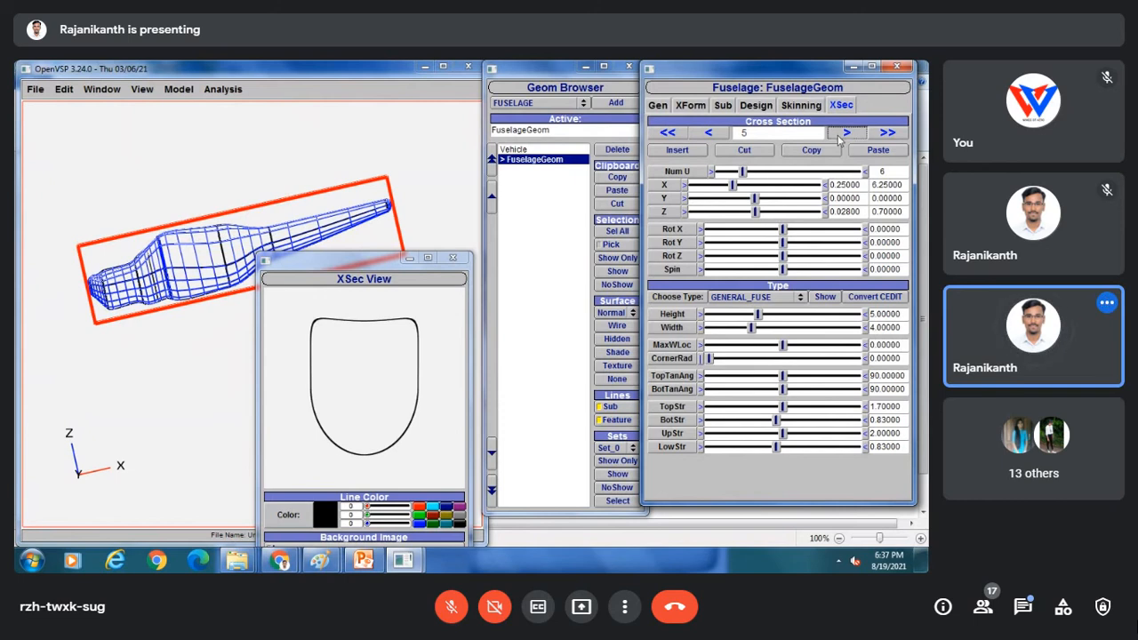
left_click_drag(905, 344, 830, 336)
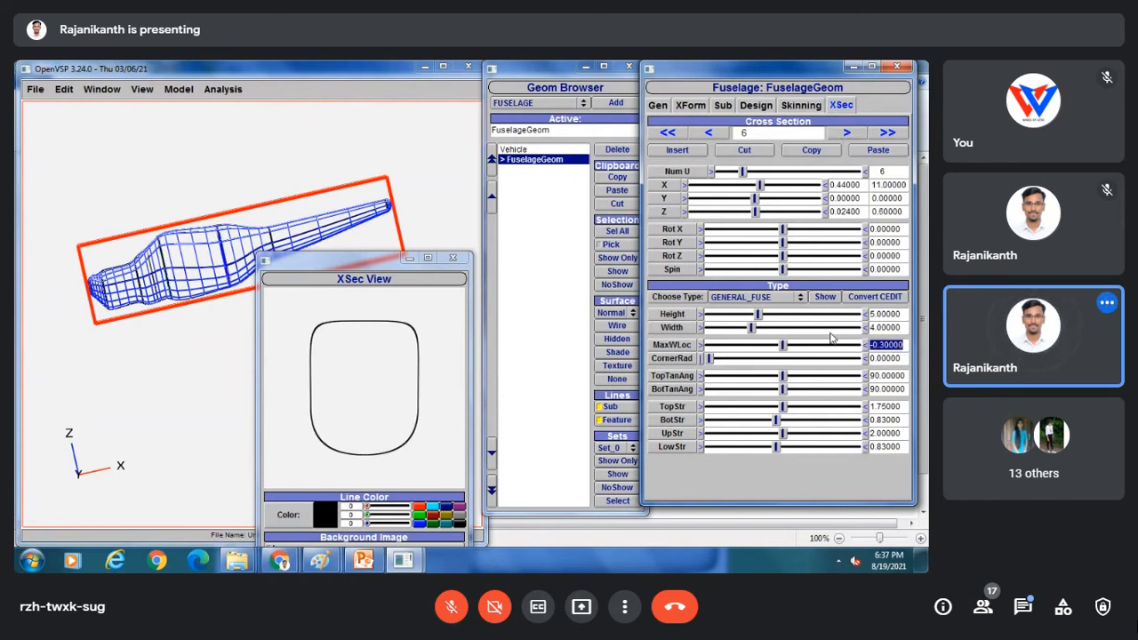
key("Return")
left_click_drag(242, 256, 281, 293)
left_click(452, 259)
left_click_drag(76, 187, 169, 265)
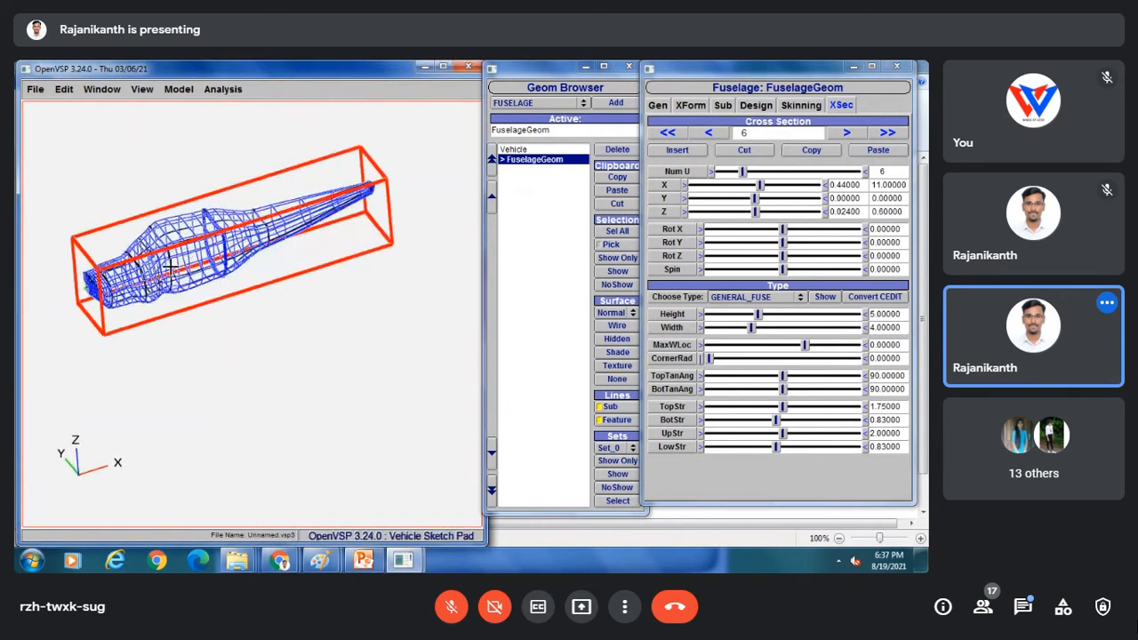
Switch to the four-view layout, fit the fuselage in each viewport, and render it shaded.
left_click(103, 89)
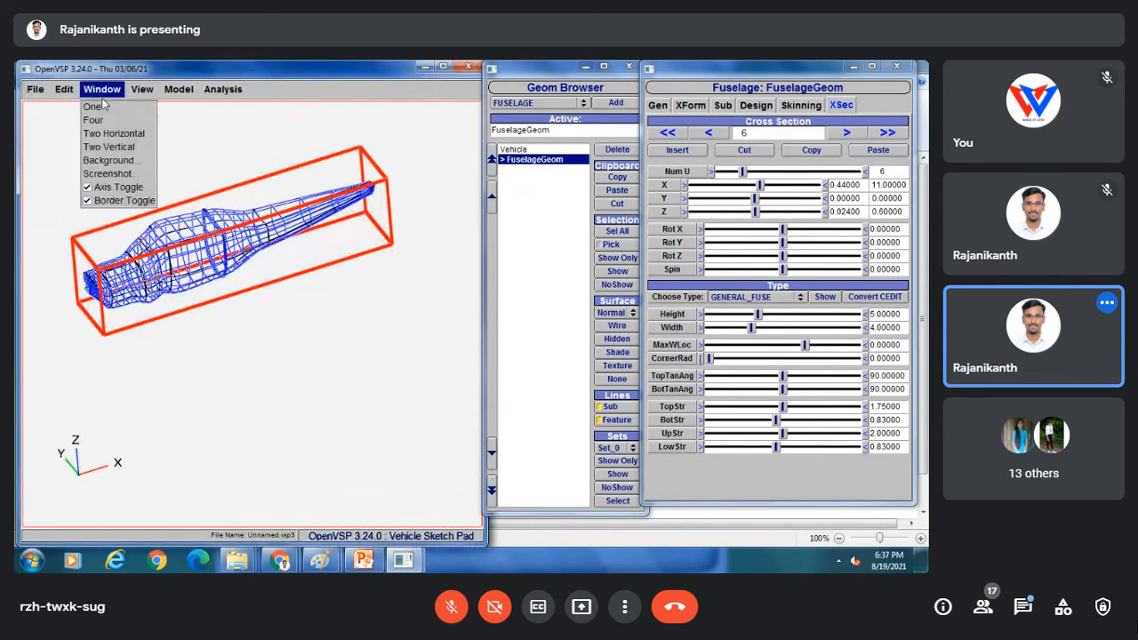
left_click(92, 119)
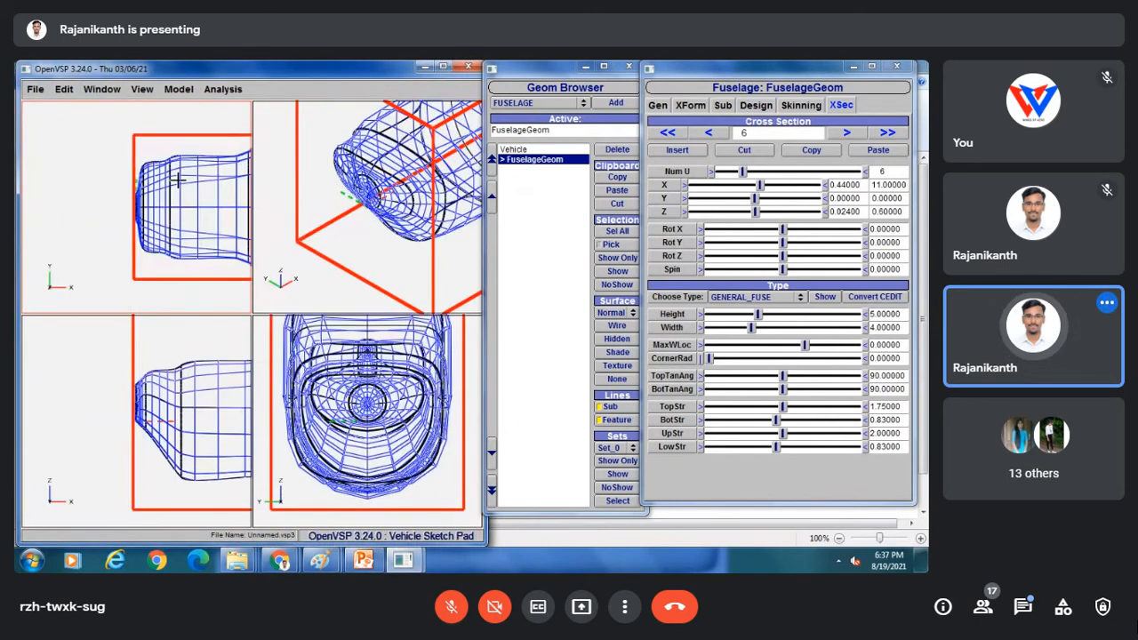
scroll(178, 135, "down", 1)
right_click_drag(201, 195, 97, 189)
scroll(119, 194, "down", 3)
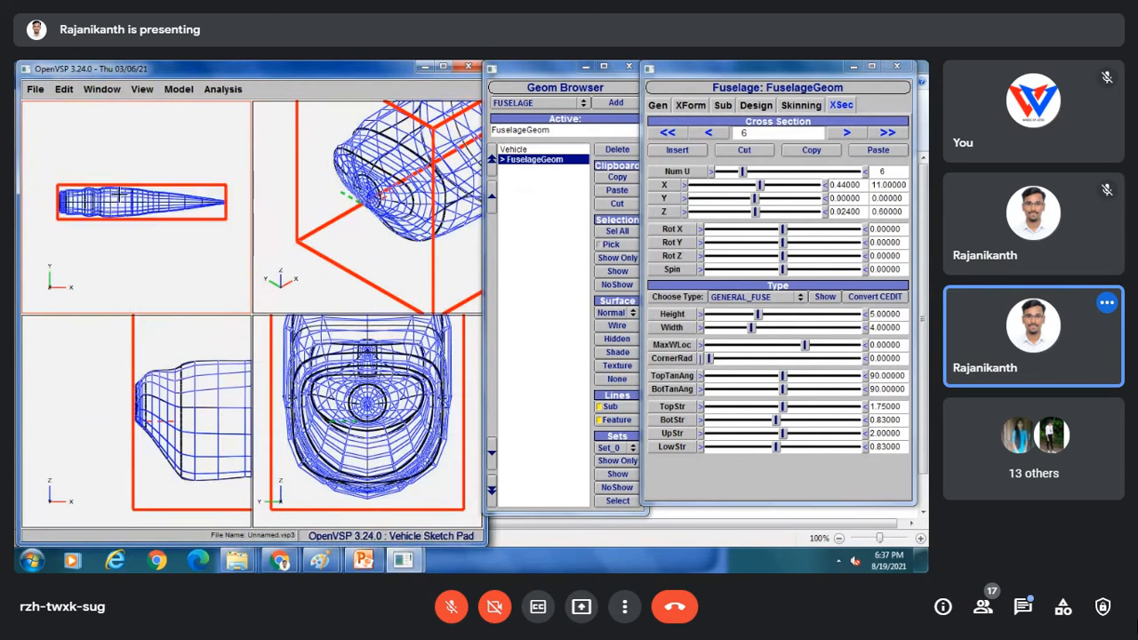
scroll(338, 220, "down", 5)
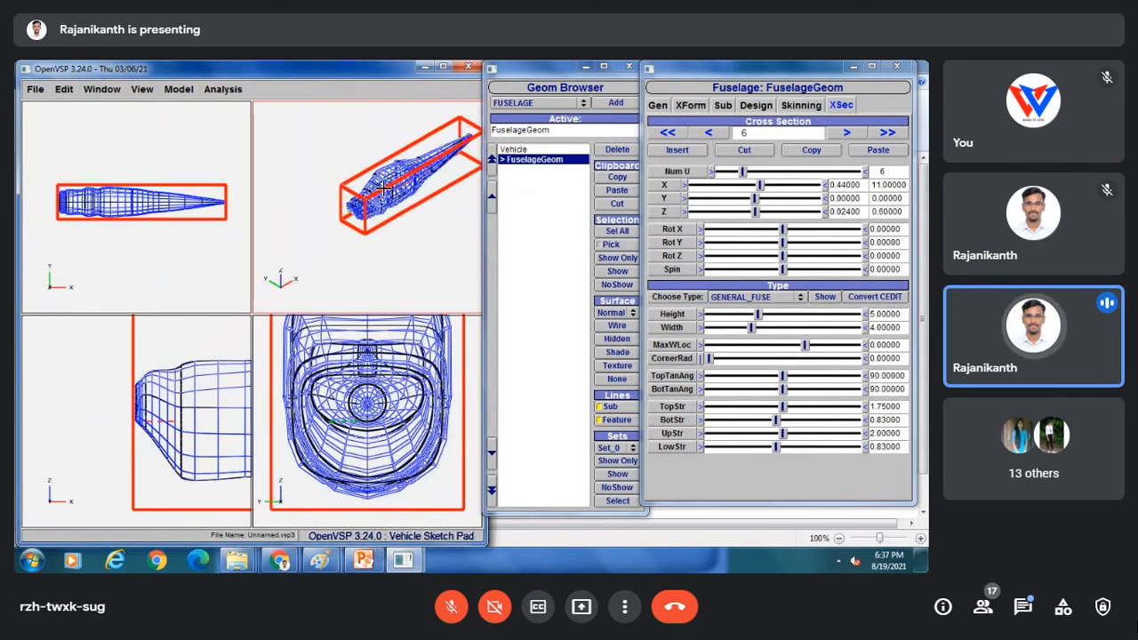
middle_click_drag(175, 394, 187, 289)
right_click_drag(242, 455, 130, 444)
scroll(129, 441, "down", 3)
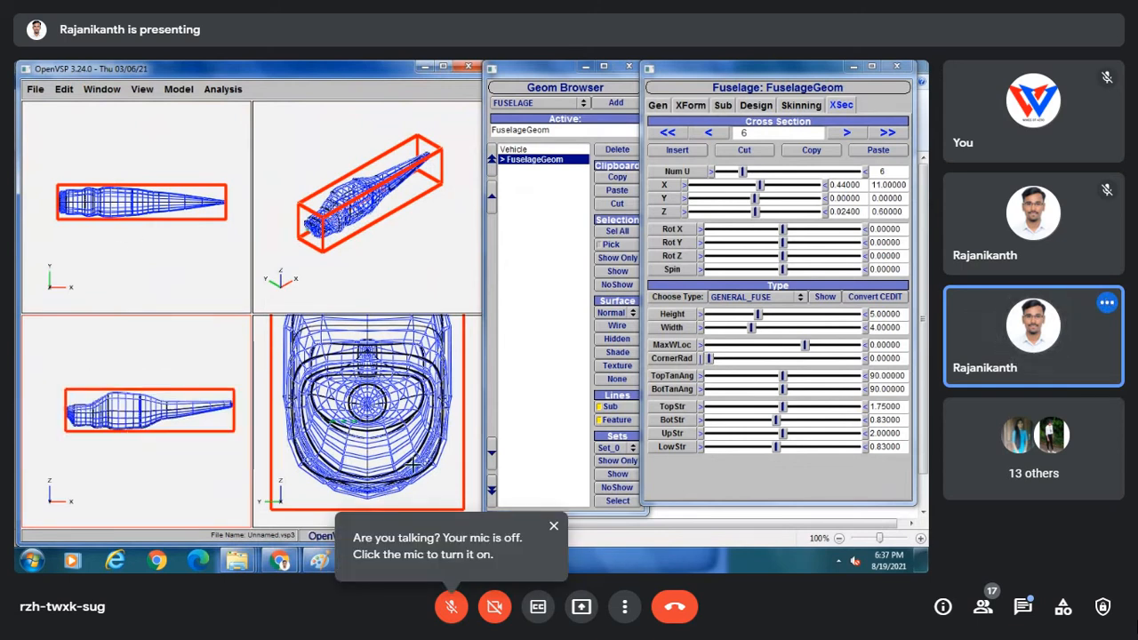
scroll(345, 431, "down", 3)
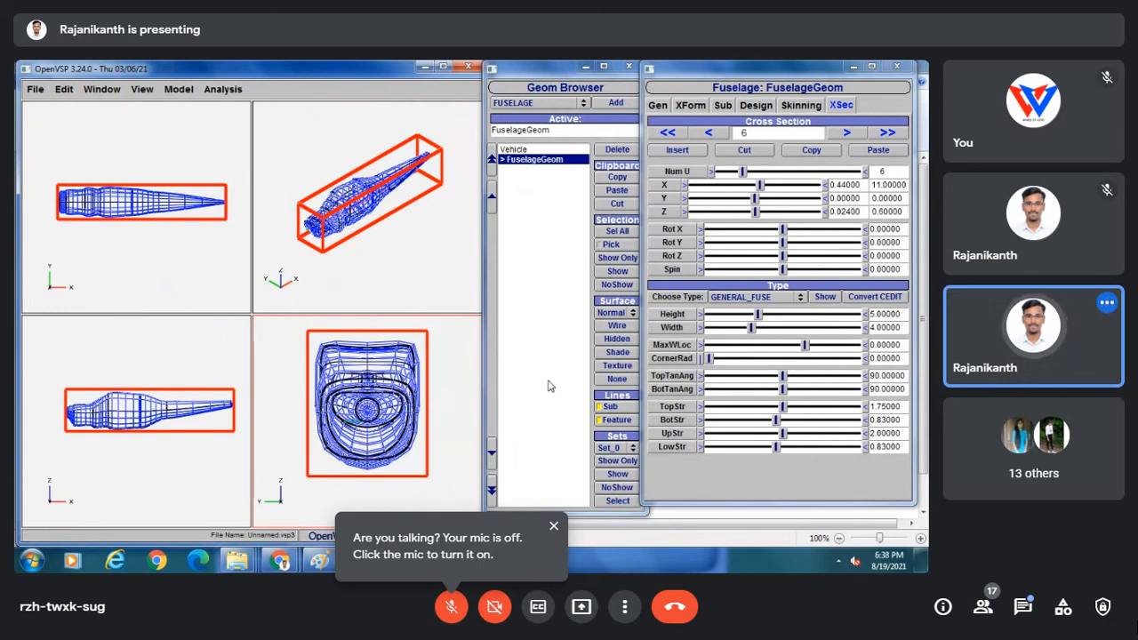
left_click(617, 353)
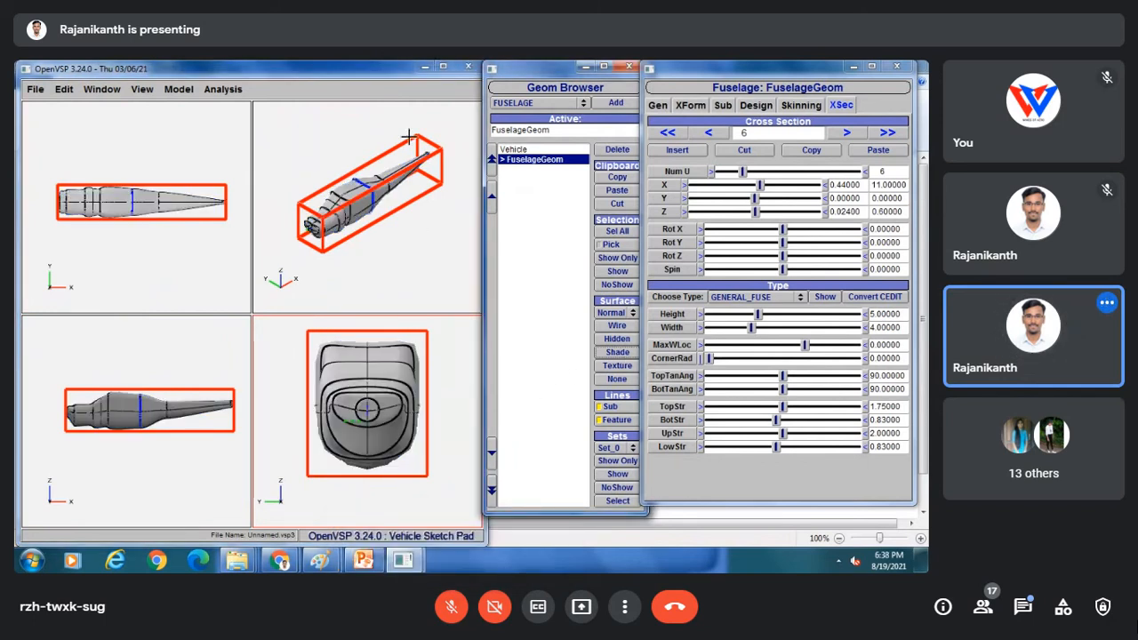
Assign the Aluminum material to the fuselage and switch back to a single large view.
left_click(659, 106)
left_click(742, 182)
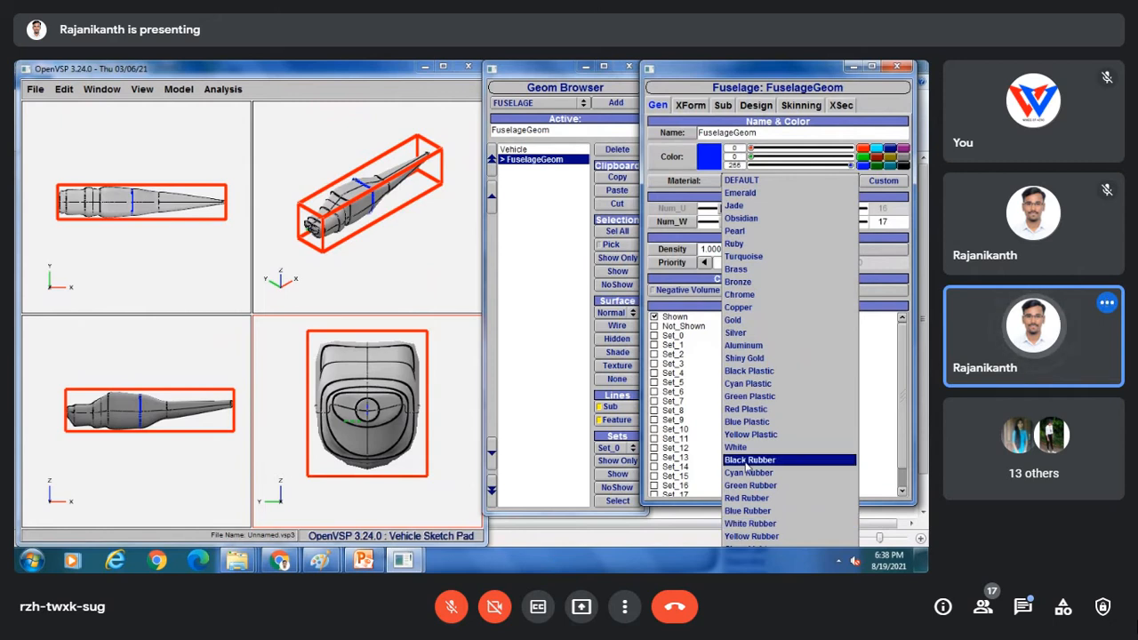
left_click(743, 345)
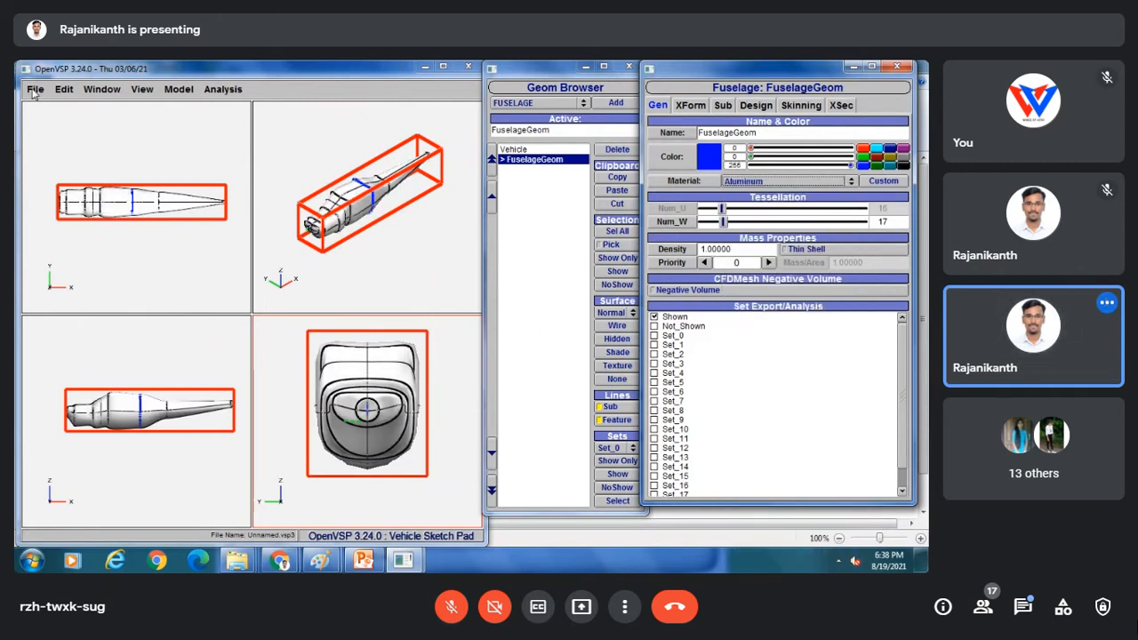
left_click(102, 89)
left_click(100, 106)
scroll(256, 277, "up", 4)
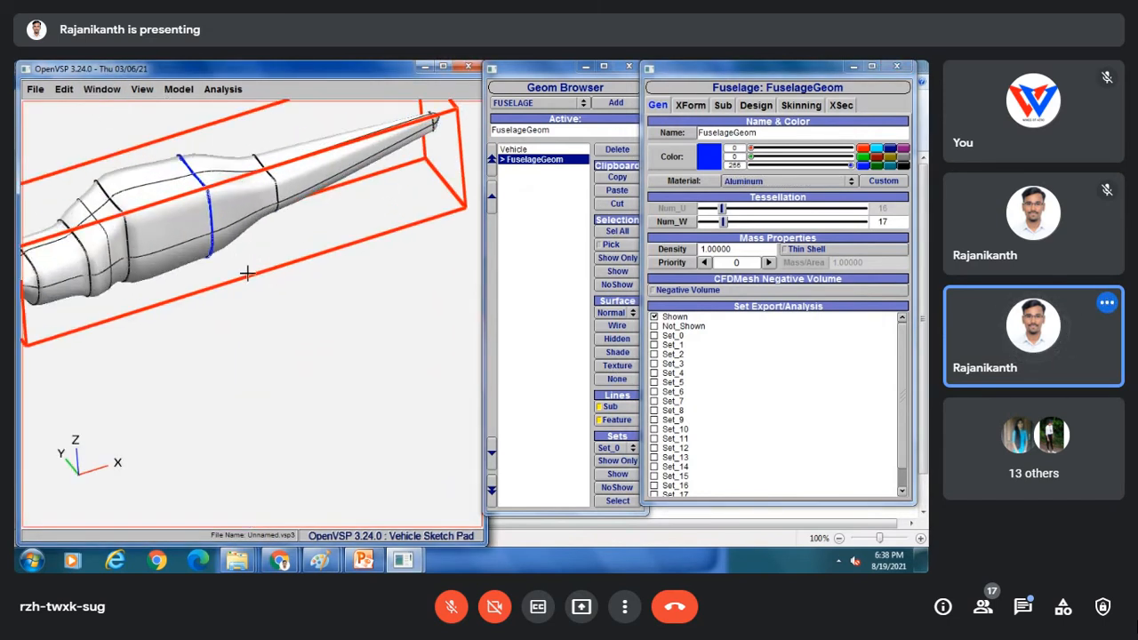
right_click_drag(247, 272, 318, 340)
left_click_drag(240, 363, 111, 274)
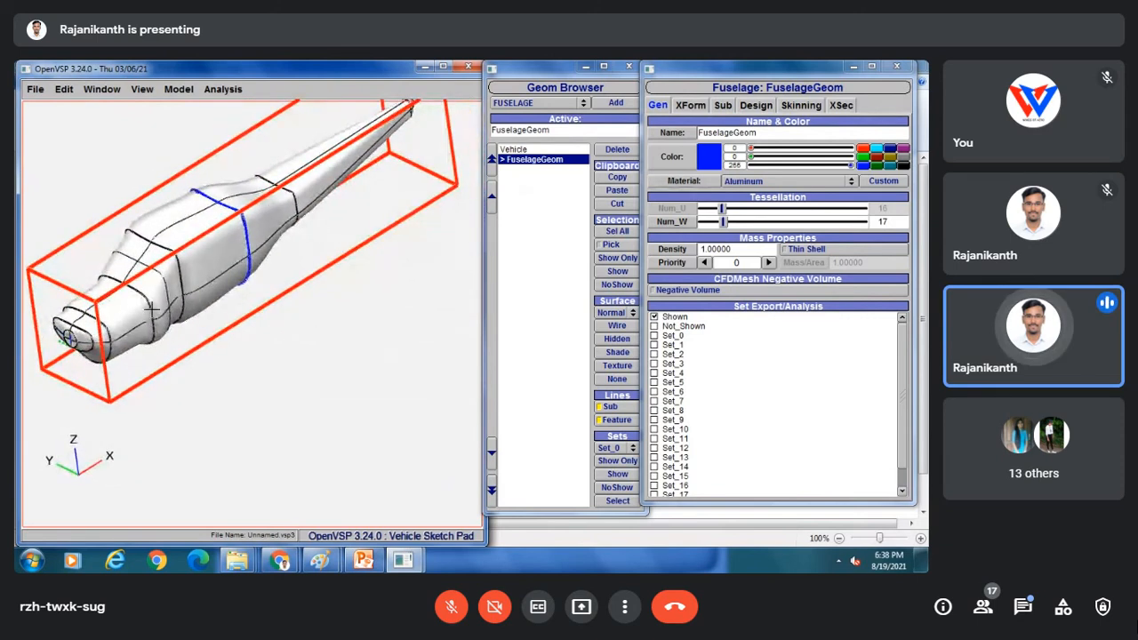
Cycle the fuselage's surface display through the Degen modes, ending on Camber Degen.
left_click(614, 313)
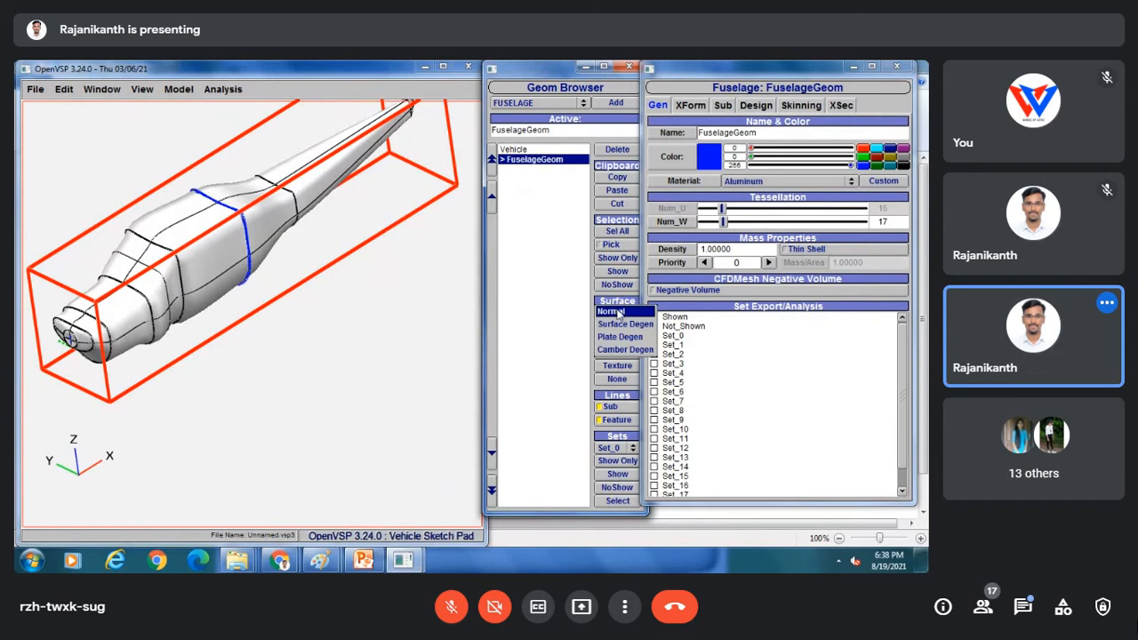
left_click(625, 324)
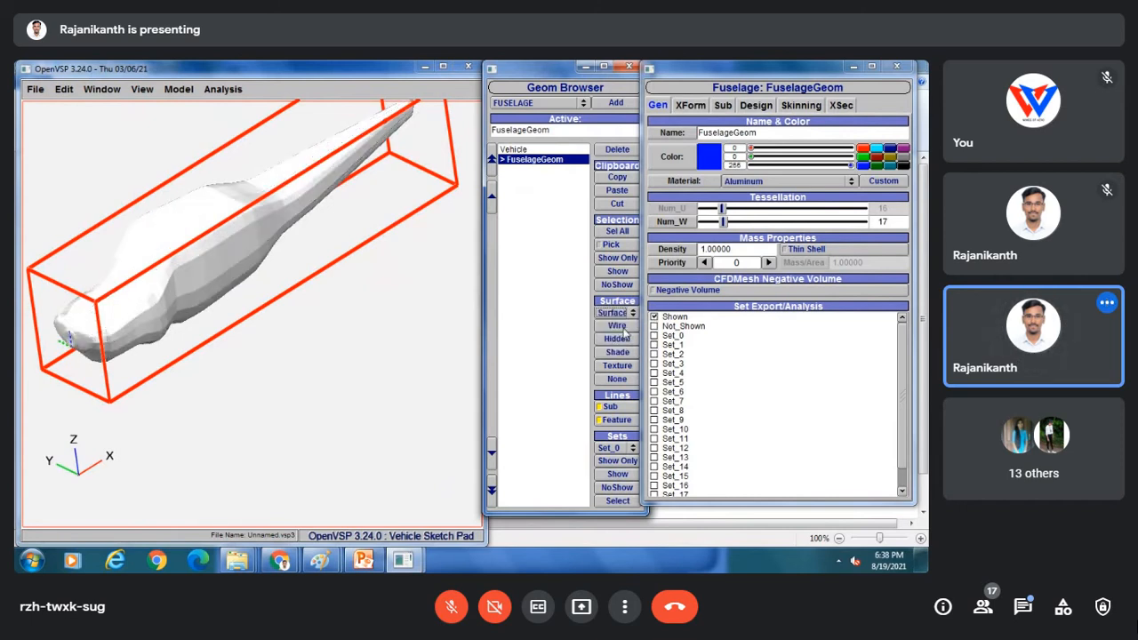
left_click(615, 313)
left_click(617, 324)
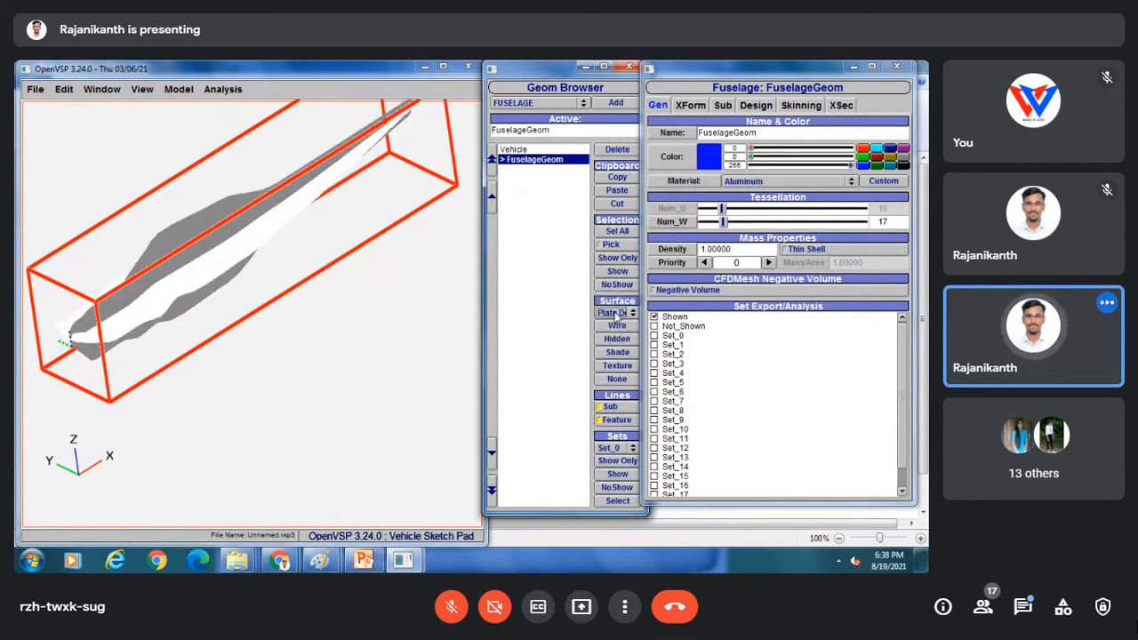
left_click(615, 314)
left_click(619, 328)
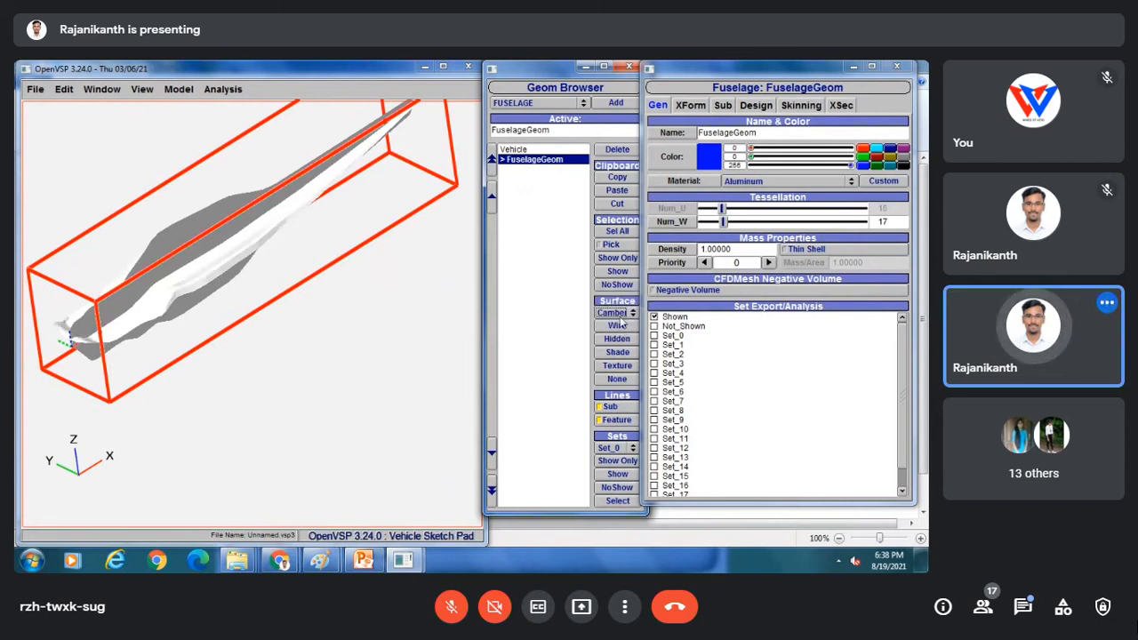
left_click(616, 313)
left_click(614, 279)
left_click(612, 314)
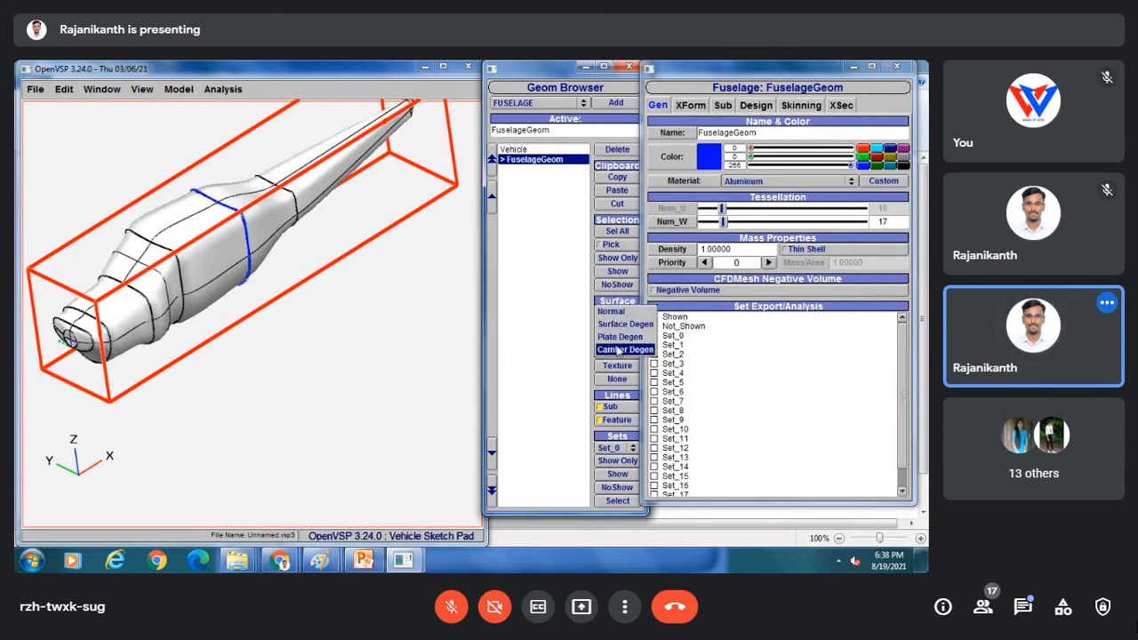
left_click(618, 349)
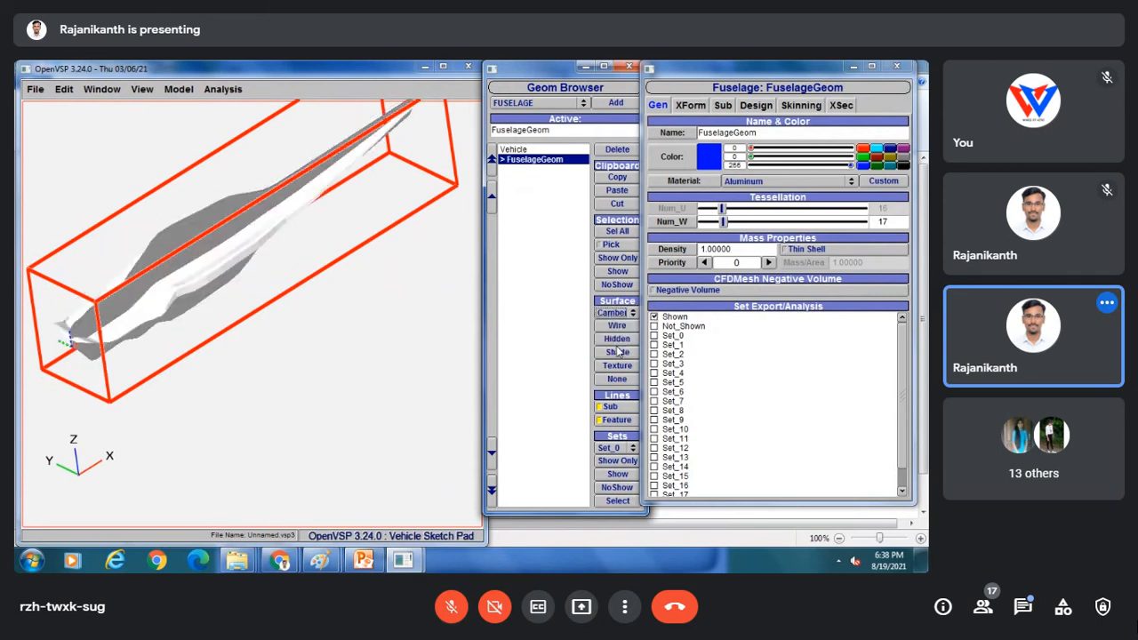
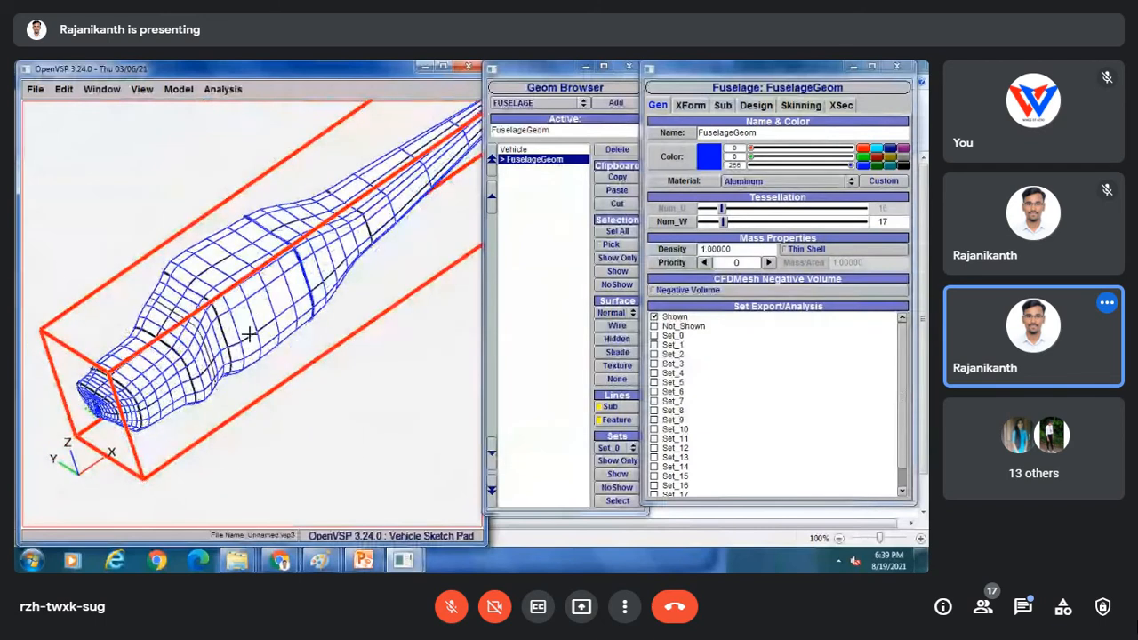
Switch the fuselage's surface display to Shade so it renders as a solid white body.
left_click(617, 353)
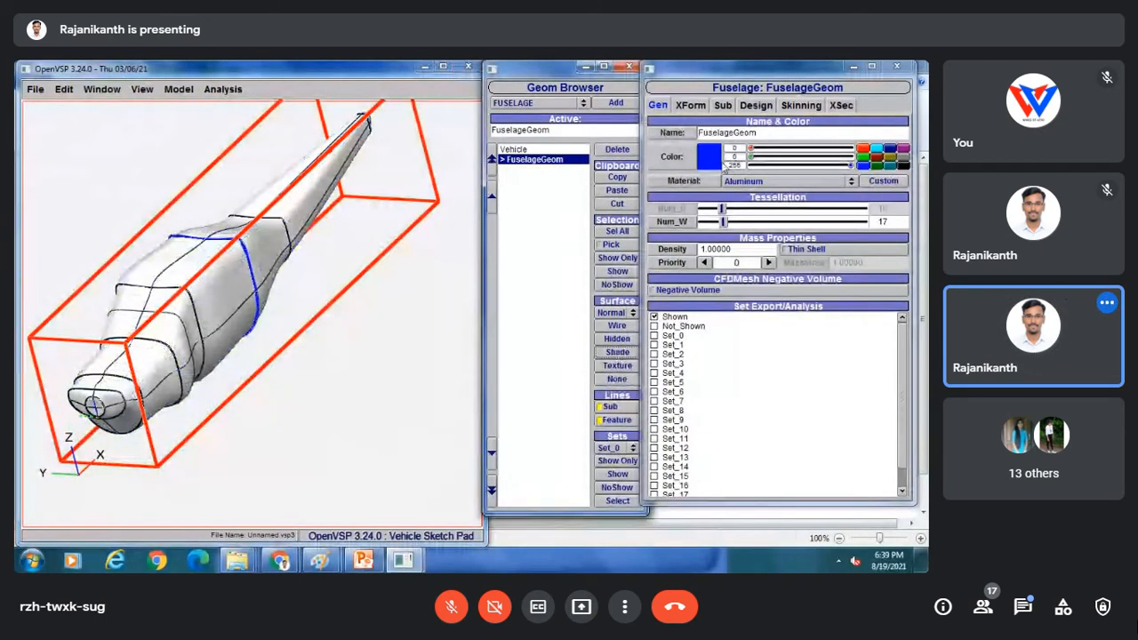
left_click(36, 89)
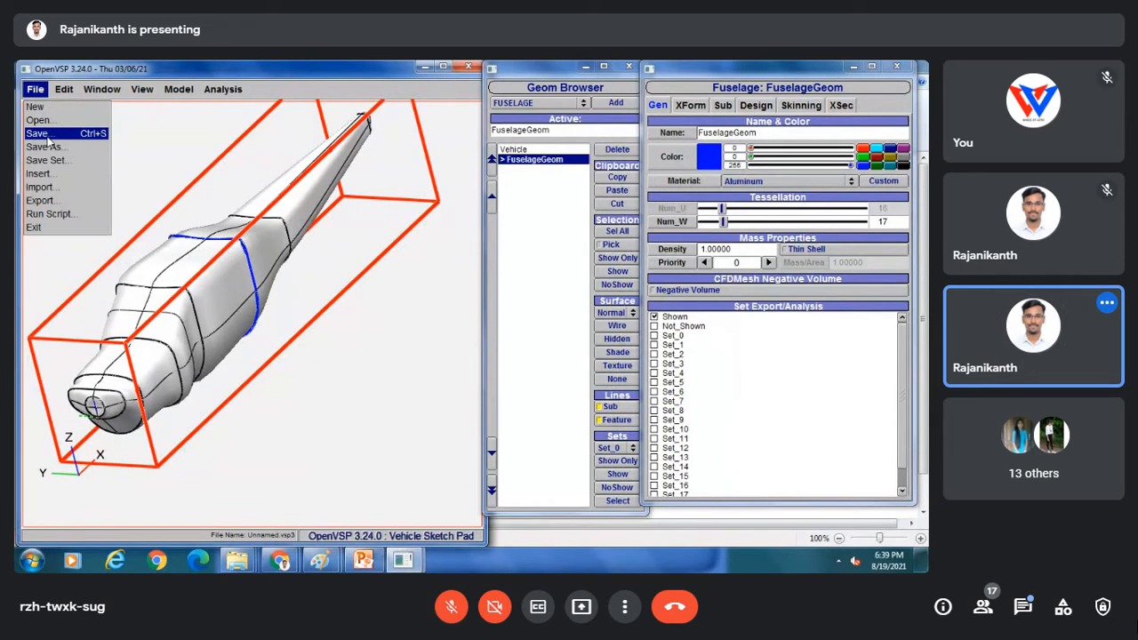
Start saving the model as a .vsp3 file and bring up the Fuselage model 2 tried Explorer window.
left_click(48, 135)
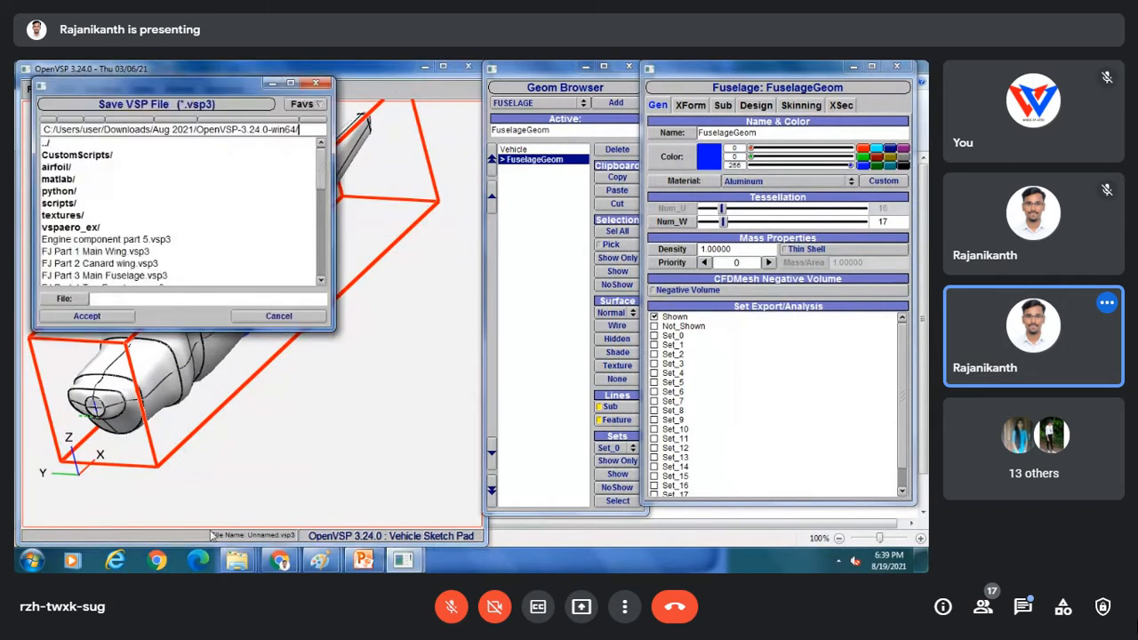
mouse_move(237, 560)
mouse_move(240, 496)
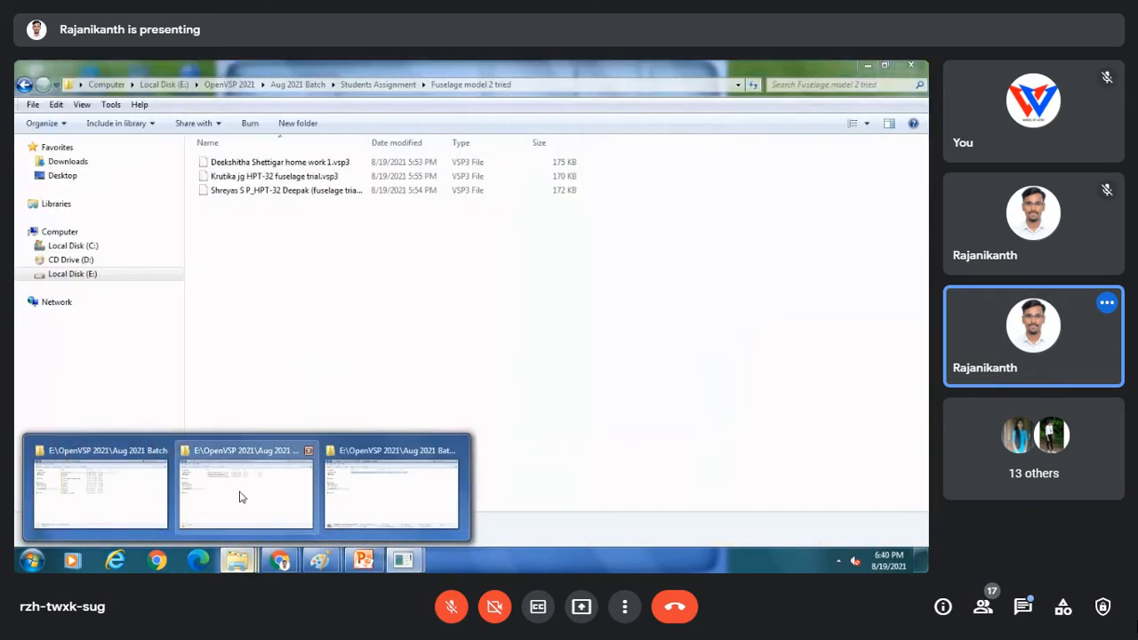
left_click(240, 496)
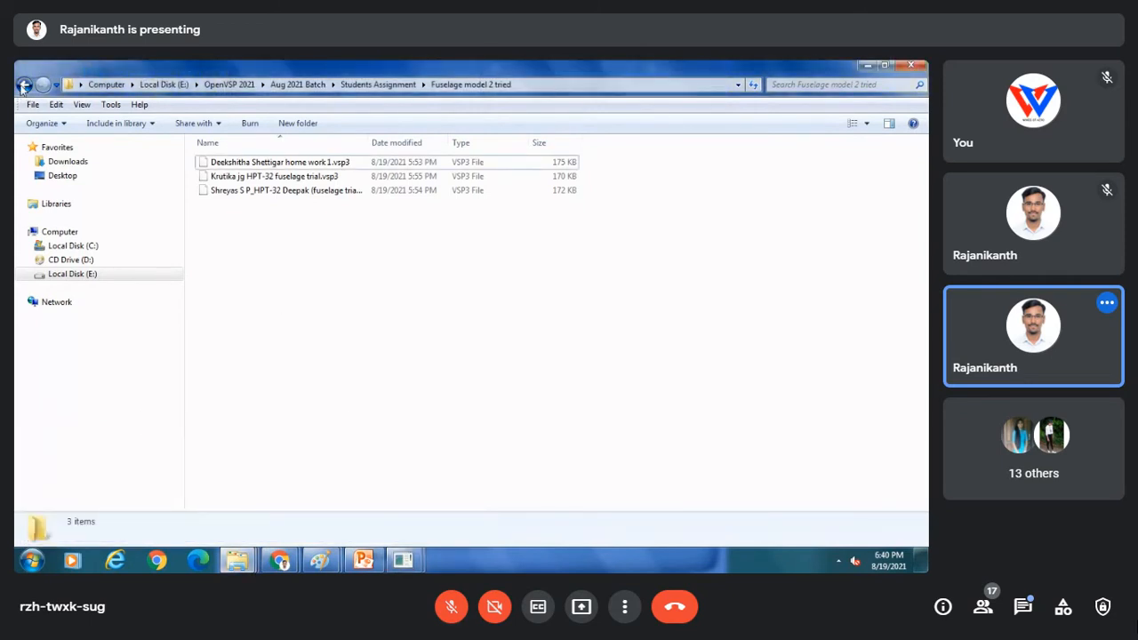
Browse the Aug 2021 Batch folders, copying the Session 8 path and opening Class work files.
left_click(23, 85)
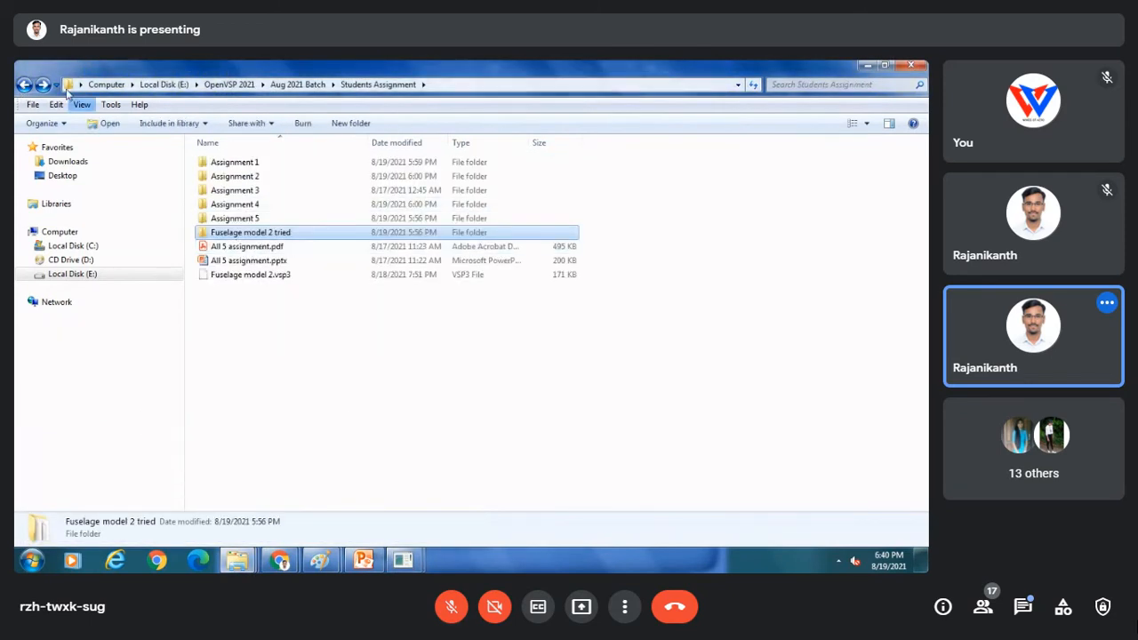
left_click(24, 86)
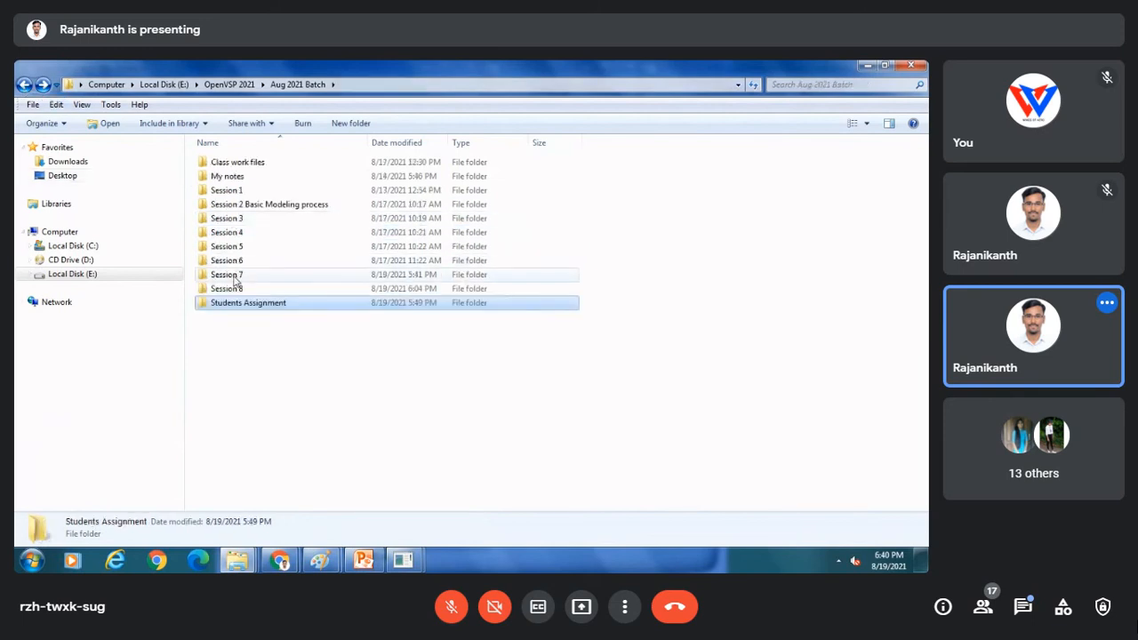
double_click(233, 276)
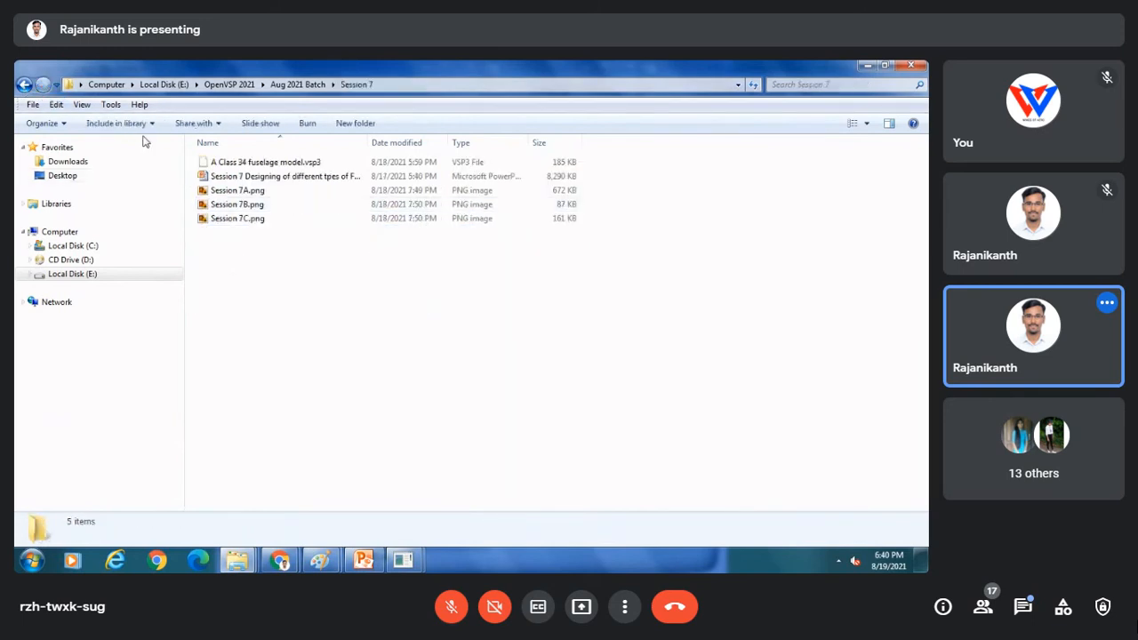
left_click(24, 85)
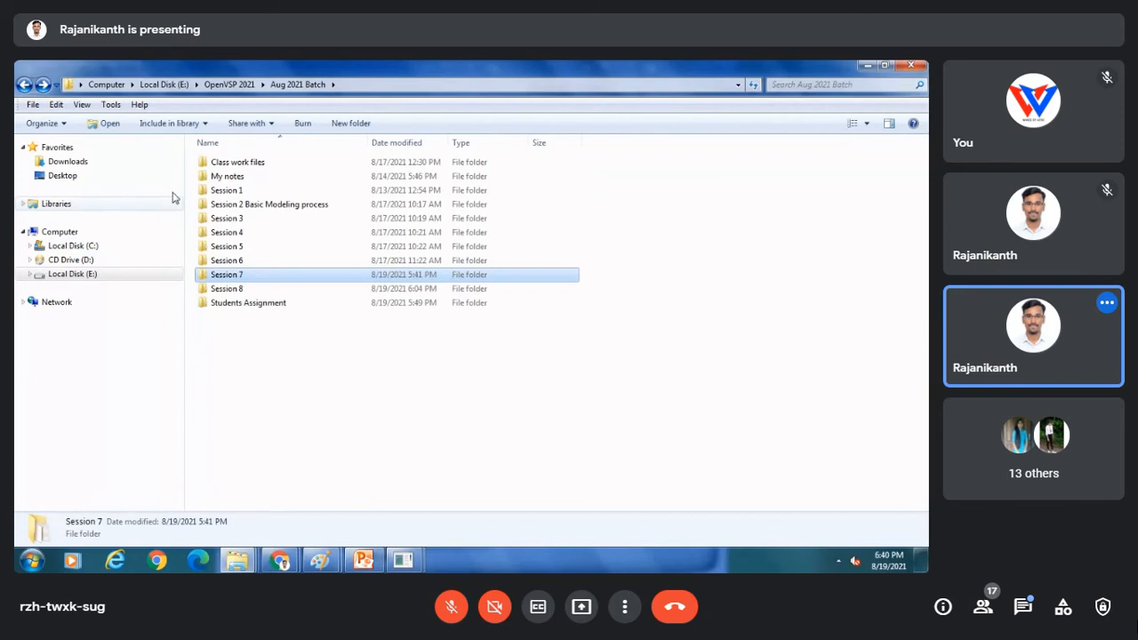
double_click(227, 289)
left_click(305, 85)
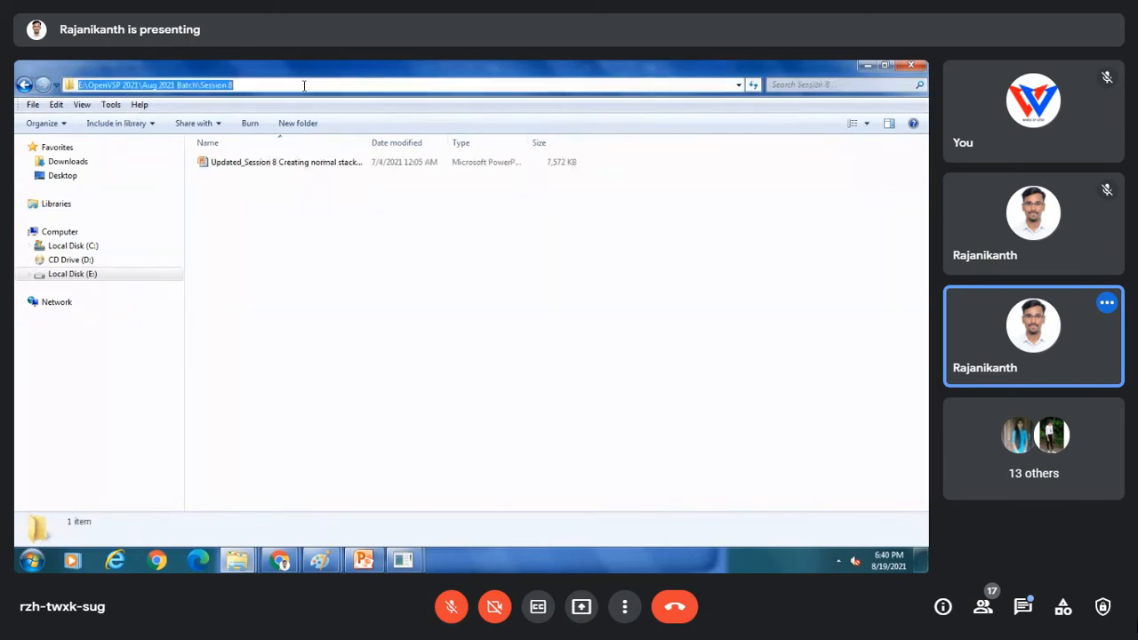
right_click(222, 85)
left_click(252, 127)
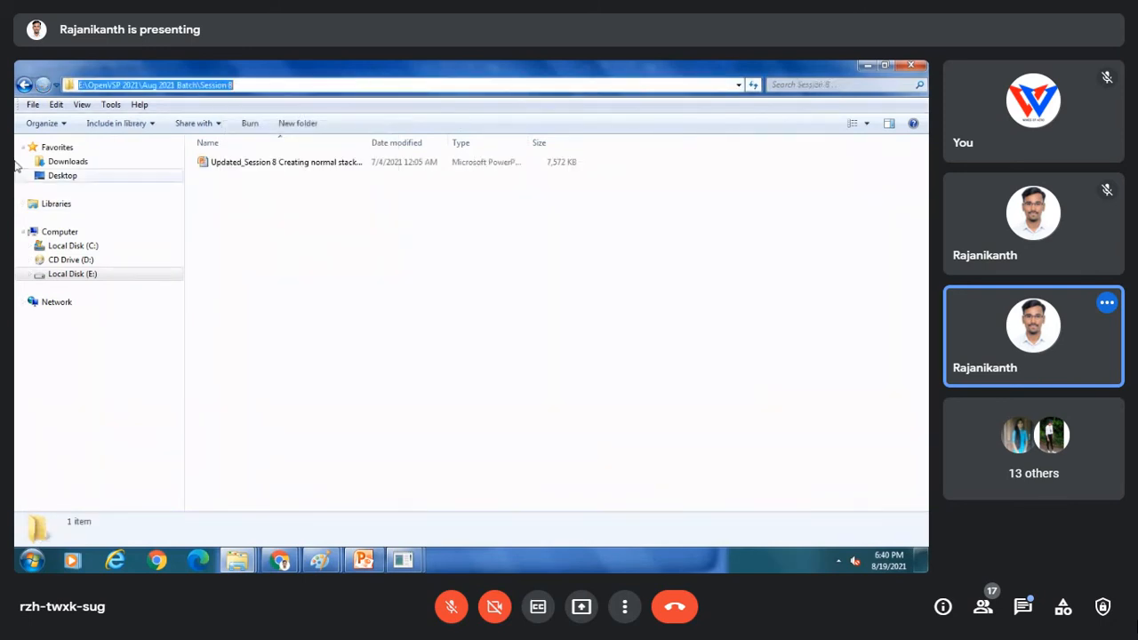
left_click(24, 85)
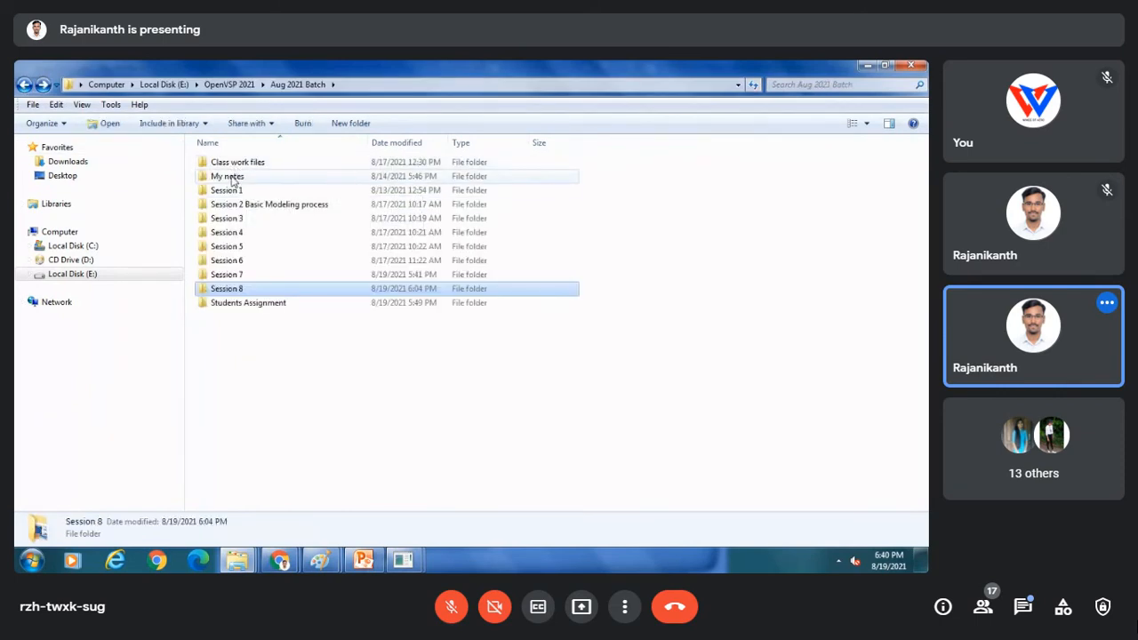
left_click(228, 175)
left_click(235, 165)
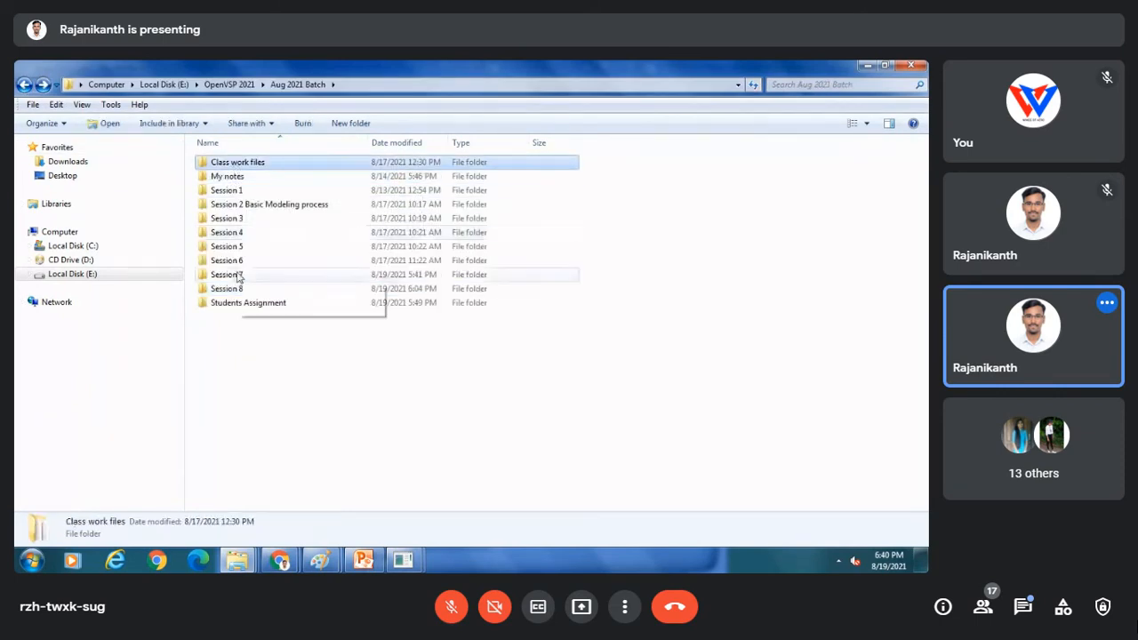
double_click(235, 165)
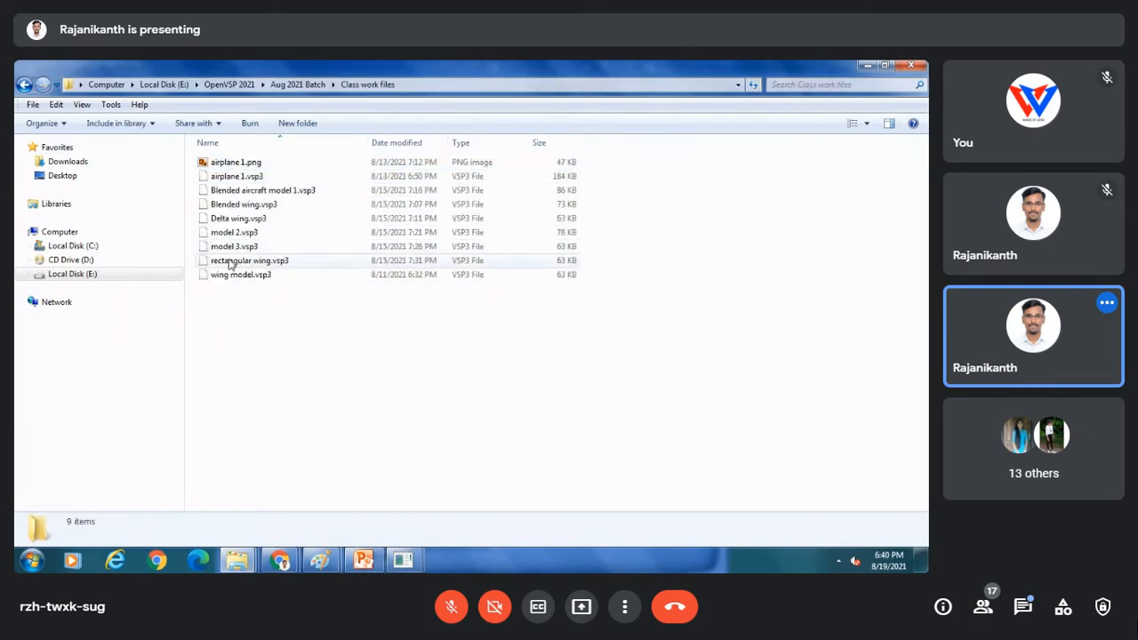
Navigate to Students Assignment\Fuselage model 2 tried and copy its full folder path.
left_click(24, 84)
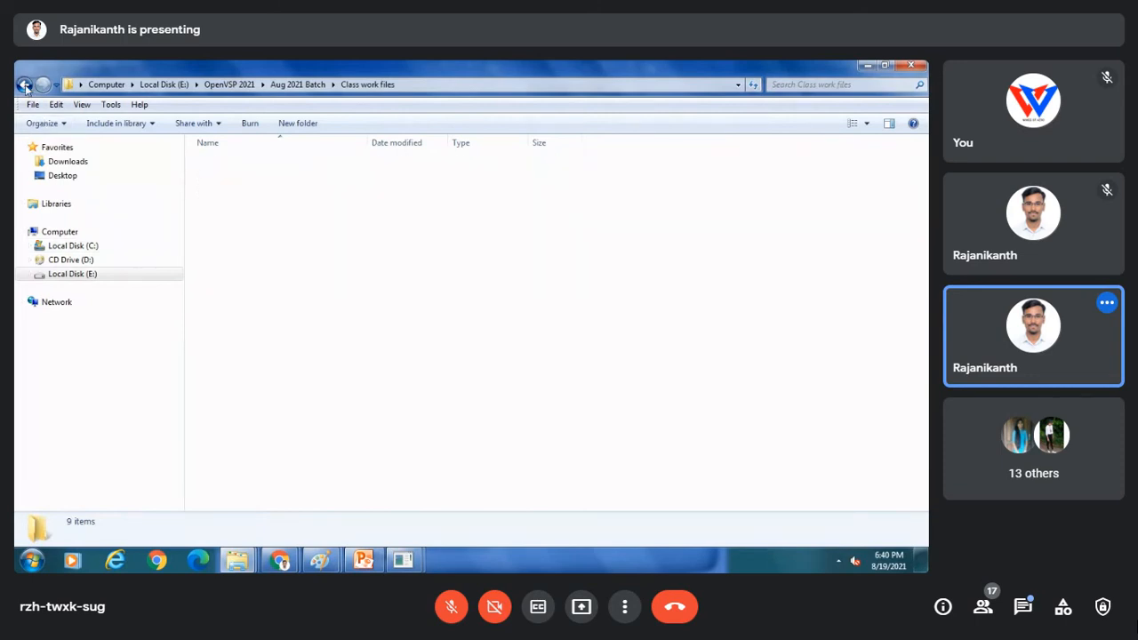
left_click(236, 307)
double_click(235, 309)
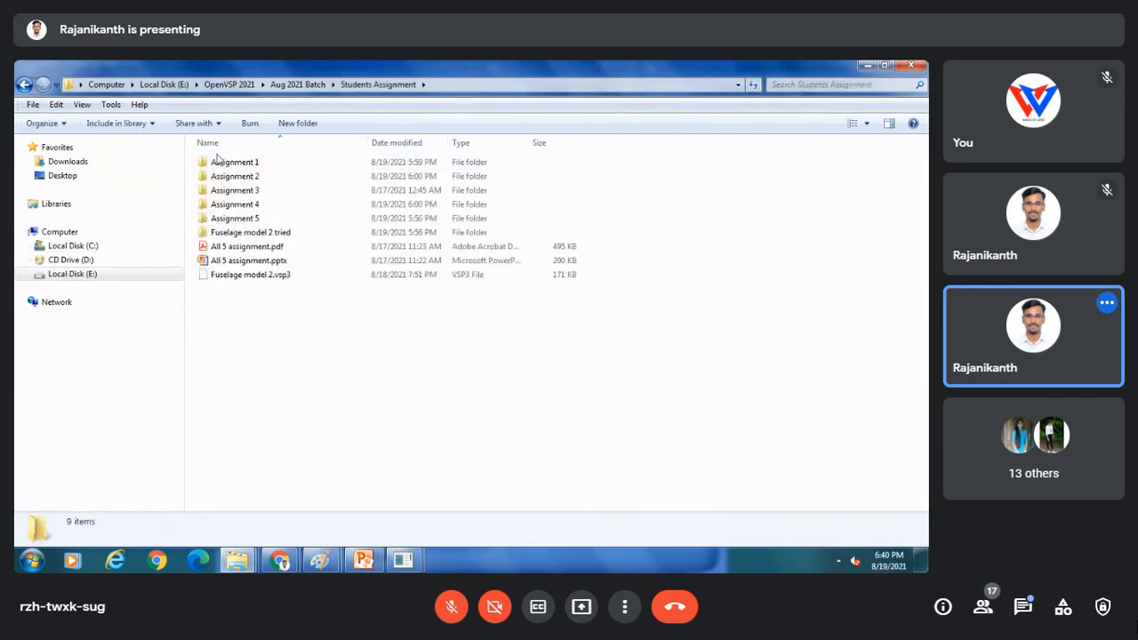
left_click(237, 234)
double_click(238, 234)
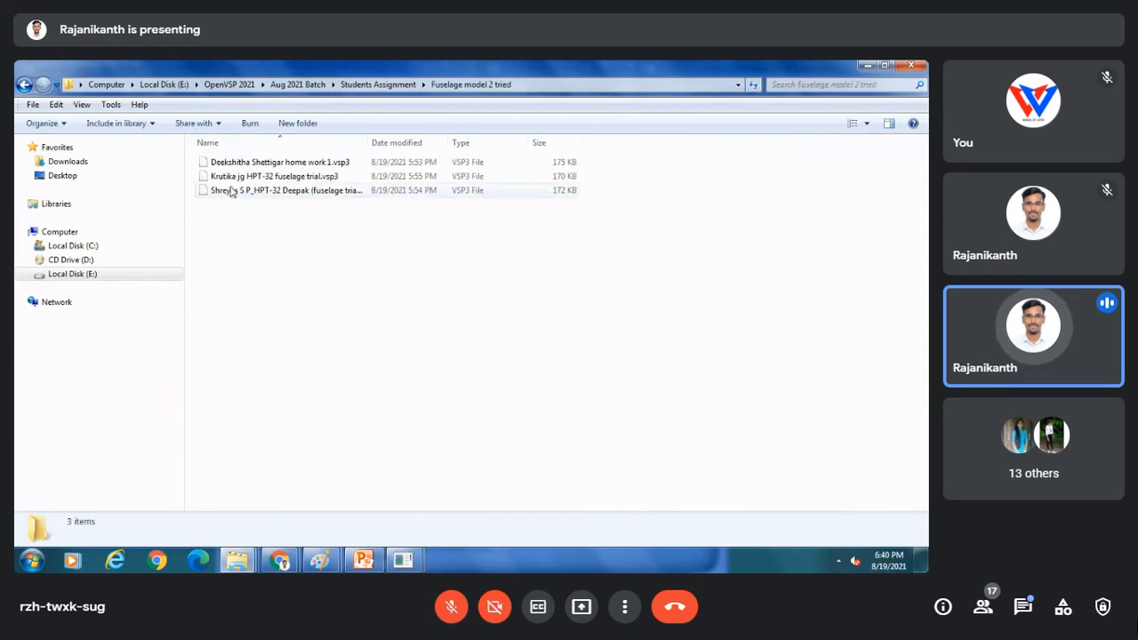
left_click(527, 85)
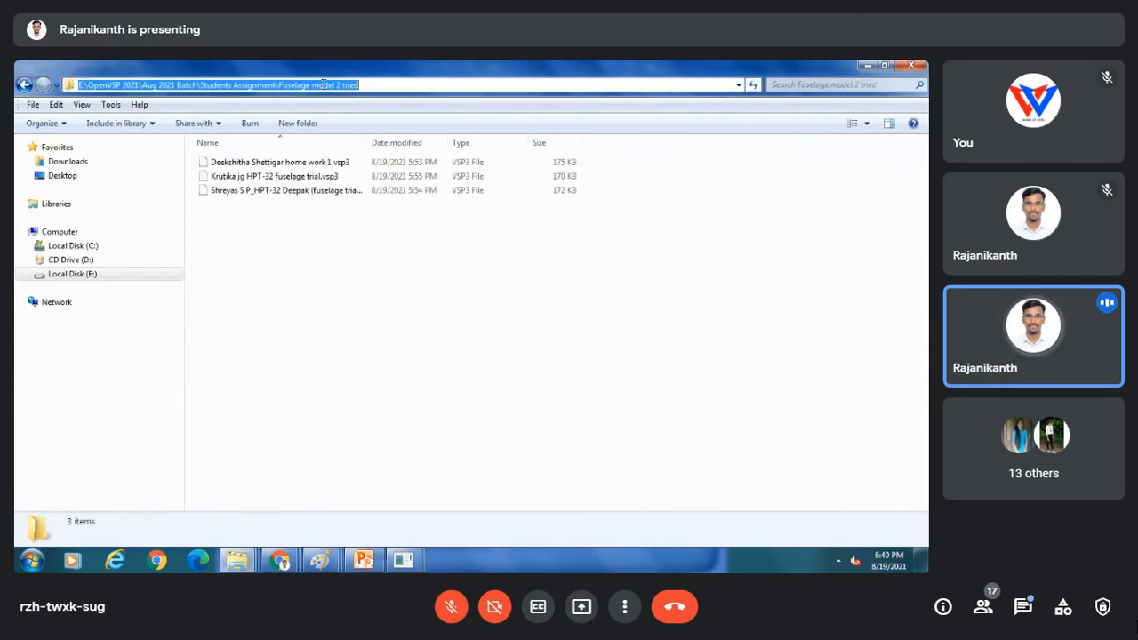
right_click(324, 86)
left_click(352, 130)
Paste the copied folder path and save the model under the name 'Fuselage model HPT 32'.
mouse_move(402, 561)
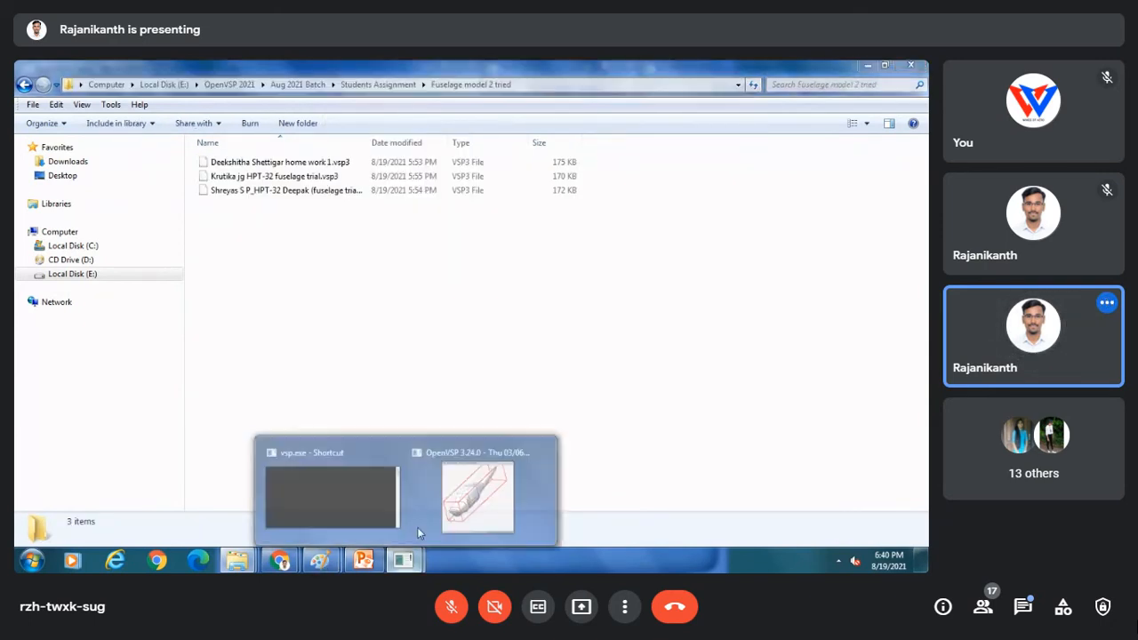
left_click(444, 498)
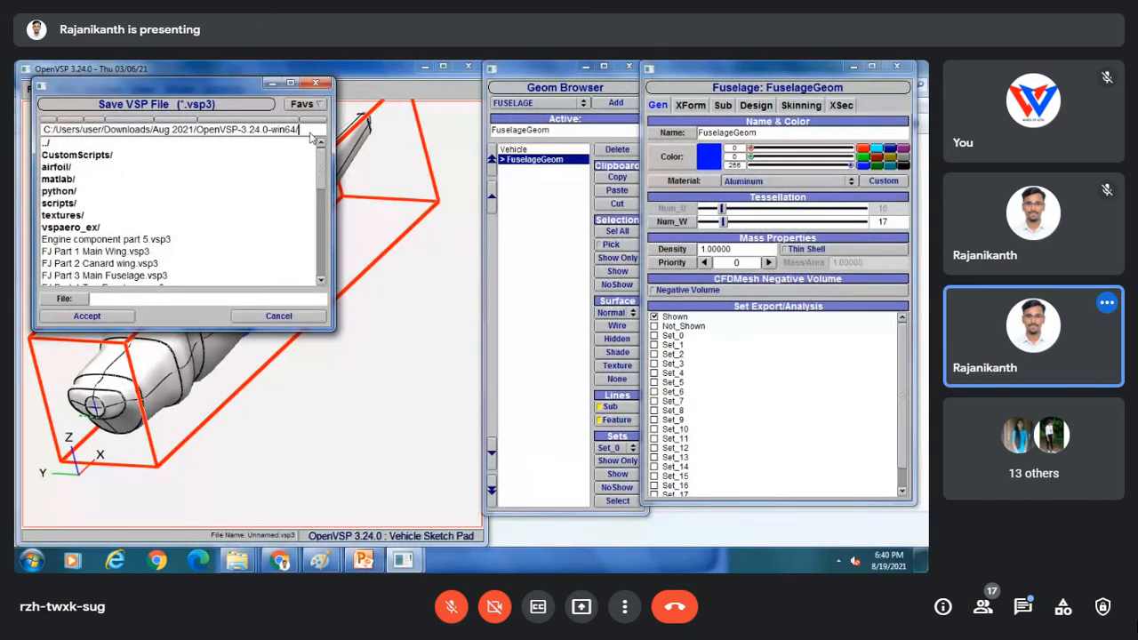
left_click_drag(309, 132, 15, 188)
key("ctrl+v")
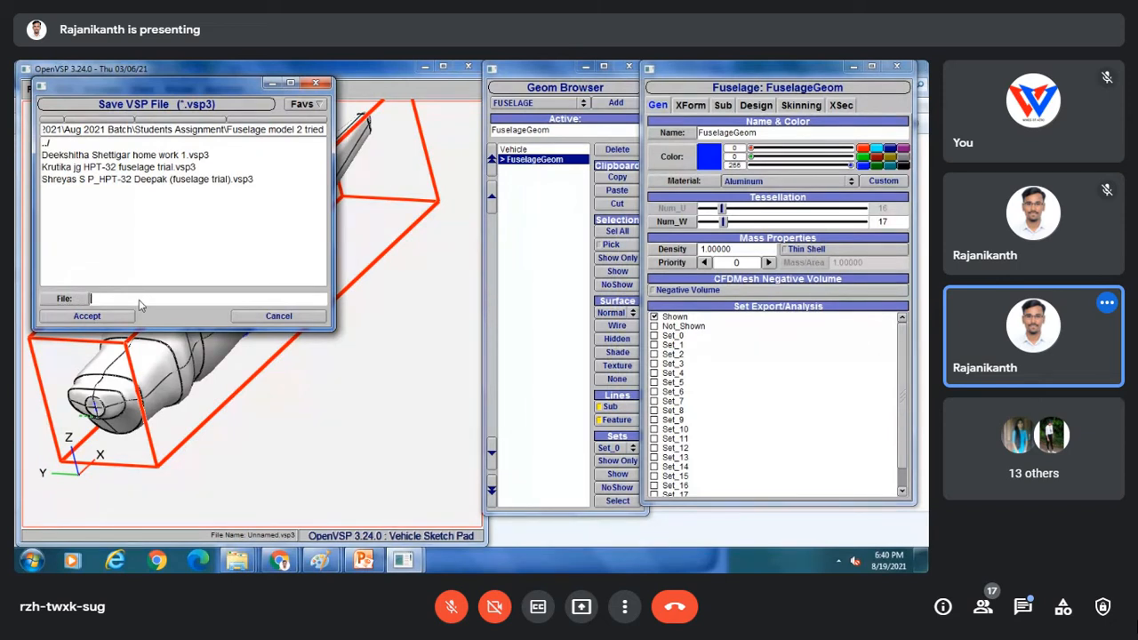
type("Fuselage model")
type("t")
key("BackSpace")
key("BackSpace")
key("BackSpace")
type("HPT 32")
left_click(86, 316)
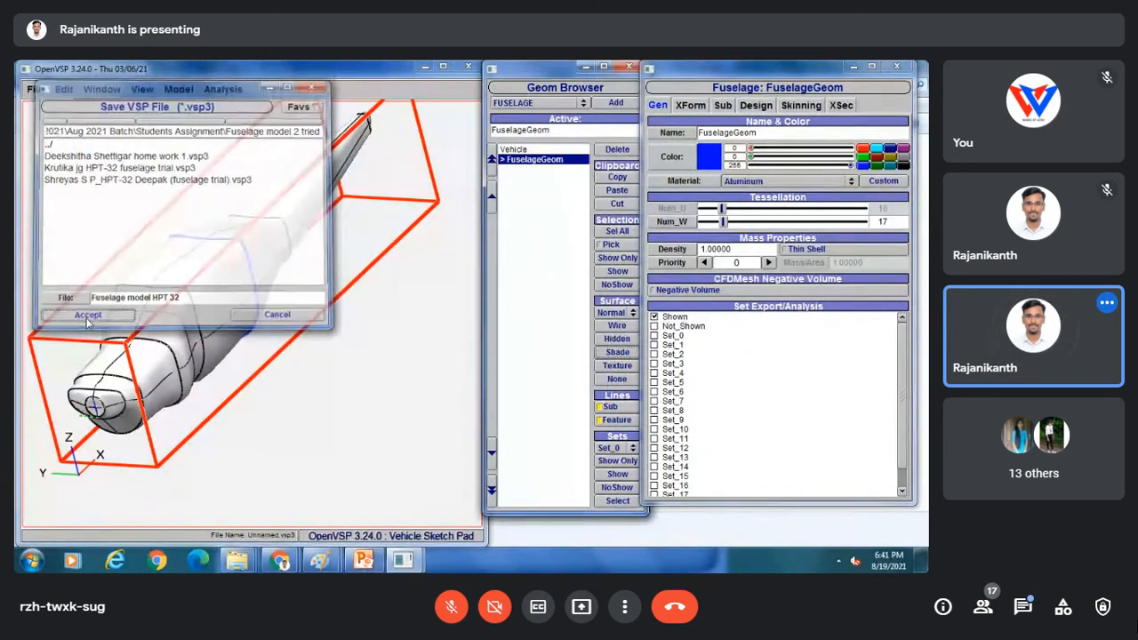
left_click_drag(194, 170, 129, 267)
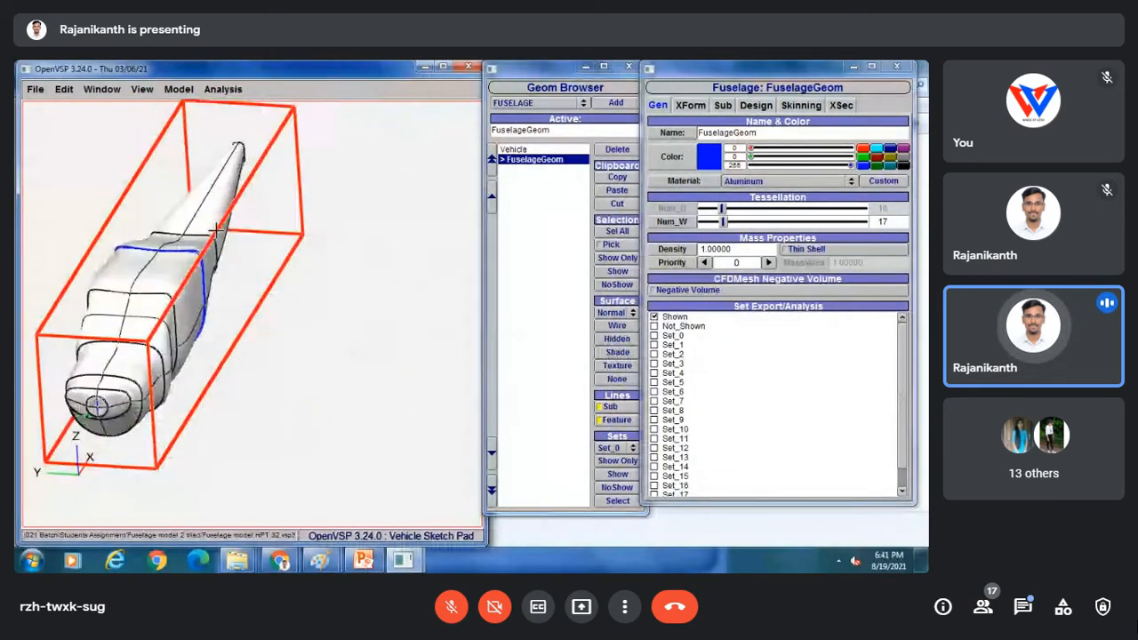
left_click(35, 88)
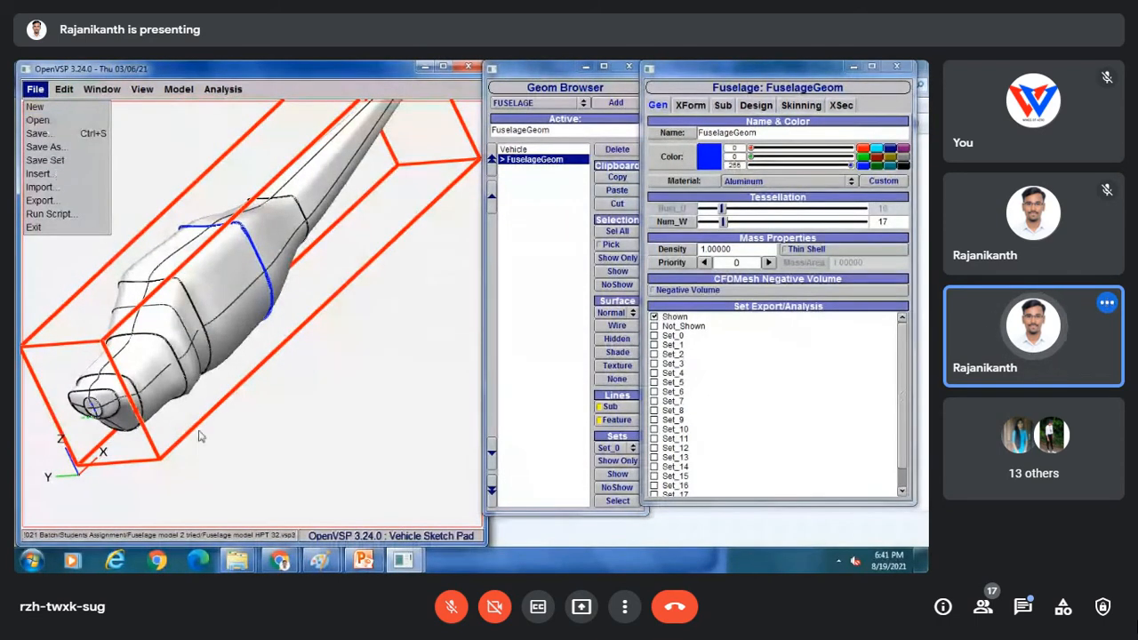
left_click(237, 560)
left_click(251, 521)
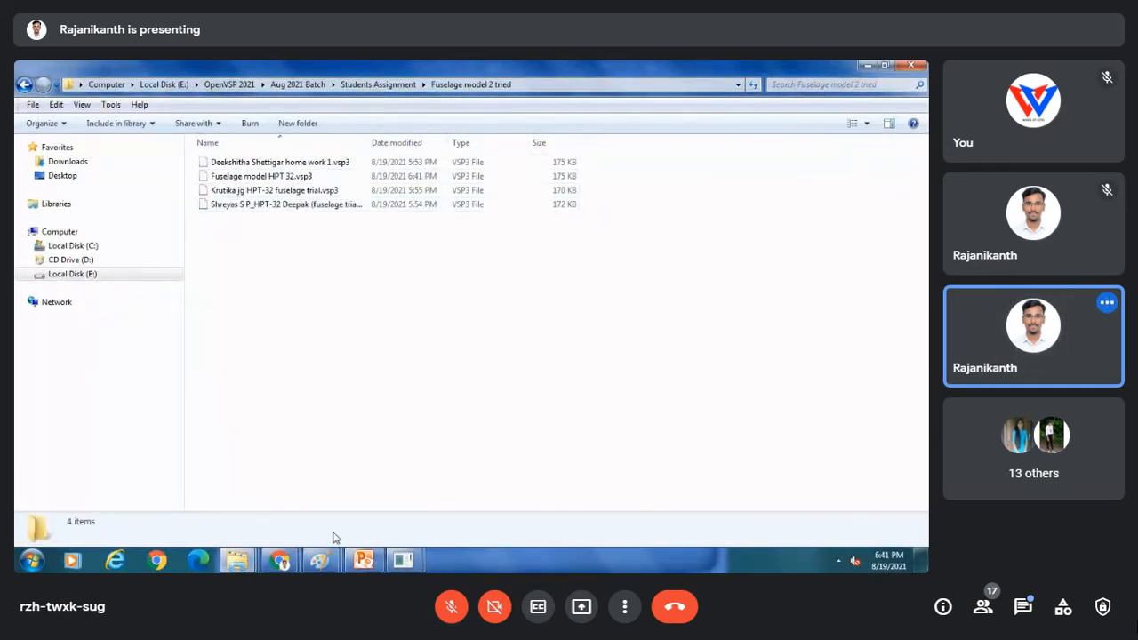
mouse_move(403, 560)
left_click(427, 487)
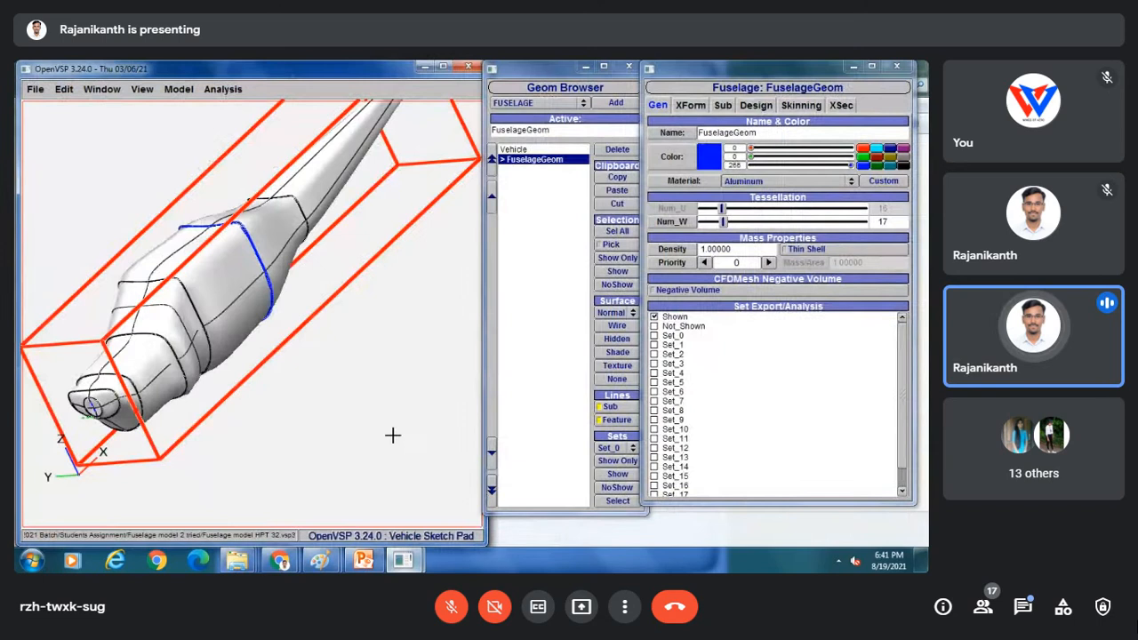
left_click(36, 89)
Open a student's homework fuselage file and select its HPT-32 Fuselage component.
left_click(43, 120)
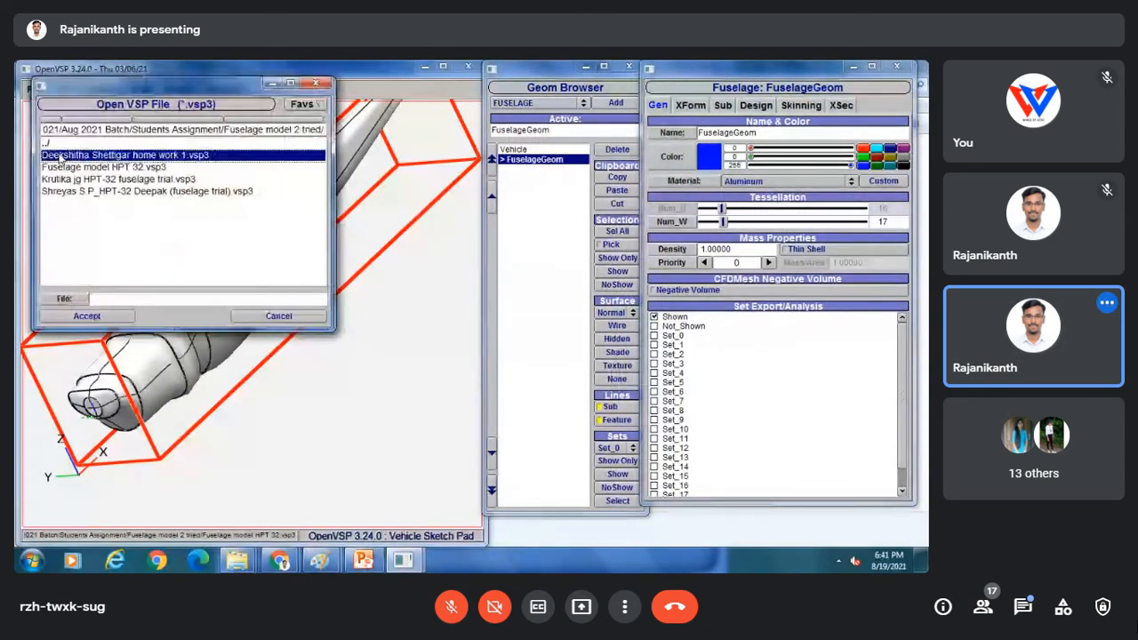
left_click(62, 154)
left_click(100, 320)
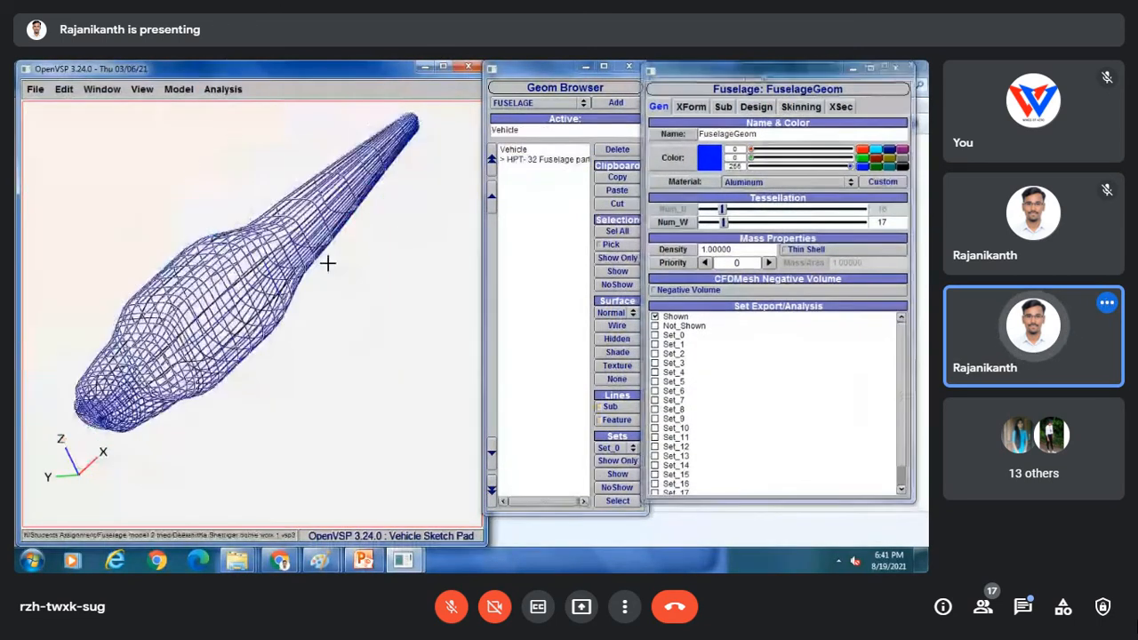
left_click_drag(252, 206, 306, 151)
left_click(533, 160)
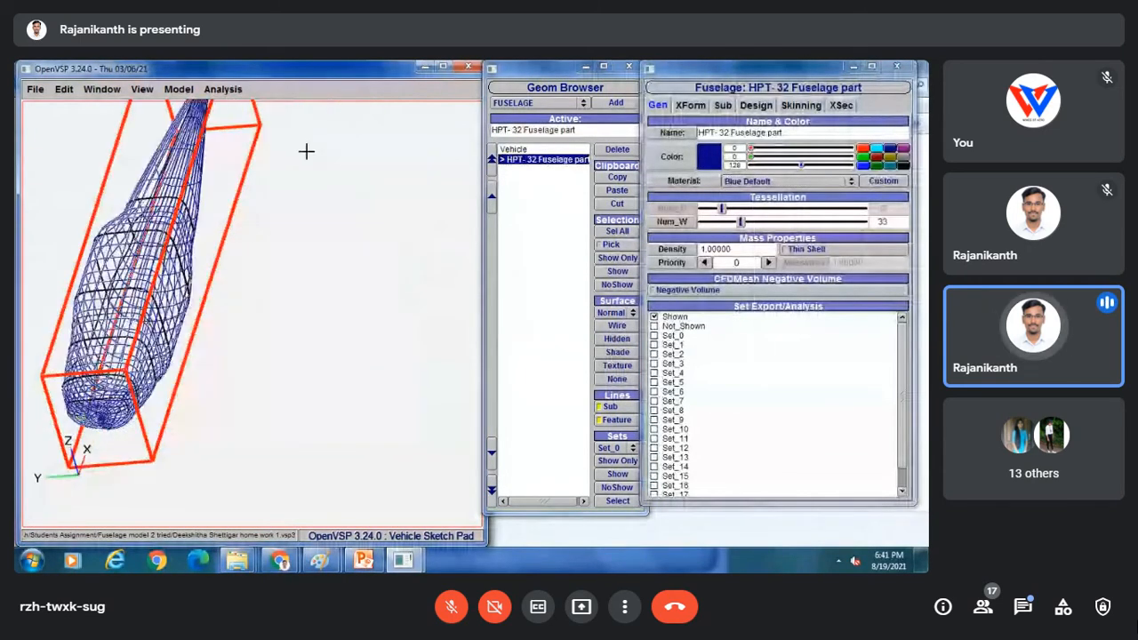
Review the fuselage in the XSec tab, stepping from cross section 0 through section 9.
left_click(840, 106)
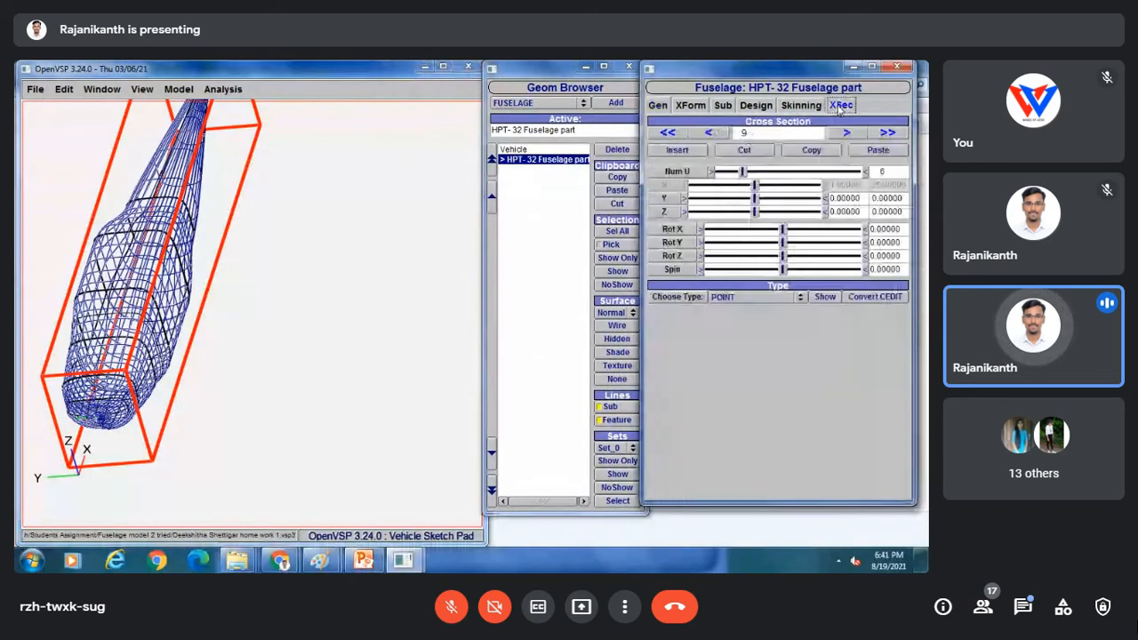
left_click(718, 135)
left_click(718, 135)
left_click(717, 135)
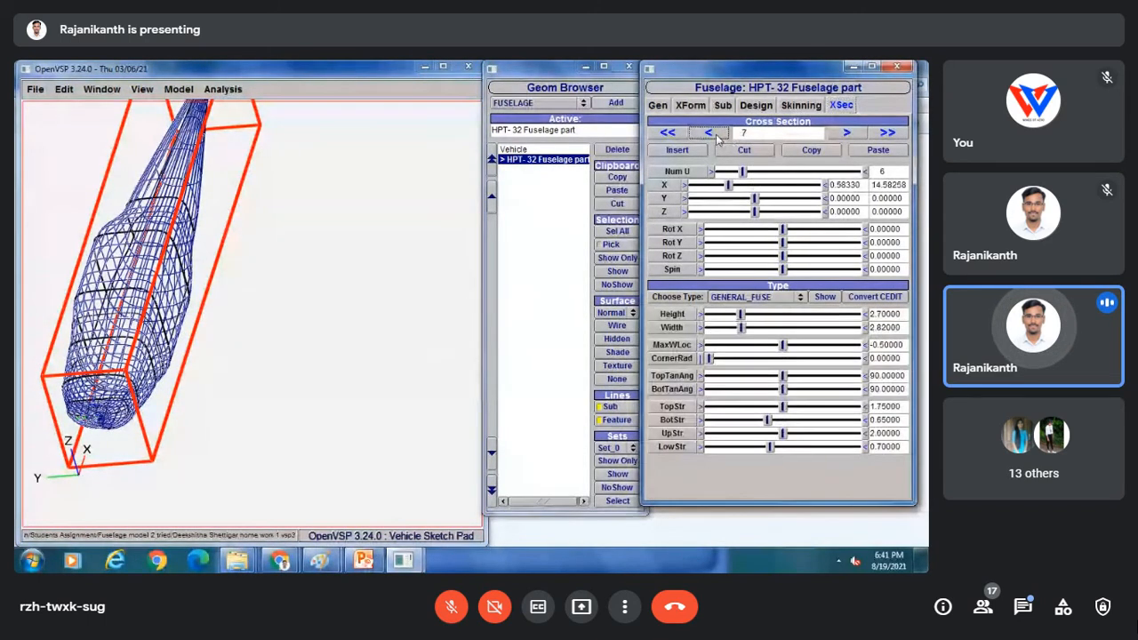
left_click(716, 135)
left_click(717, 135)
left_click(717, 135)
left_click(716, 135)
left_click(717, 136)
left_click(717, 135)
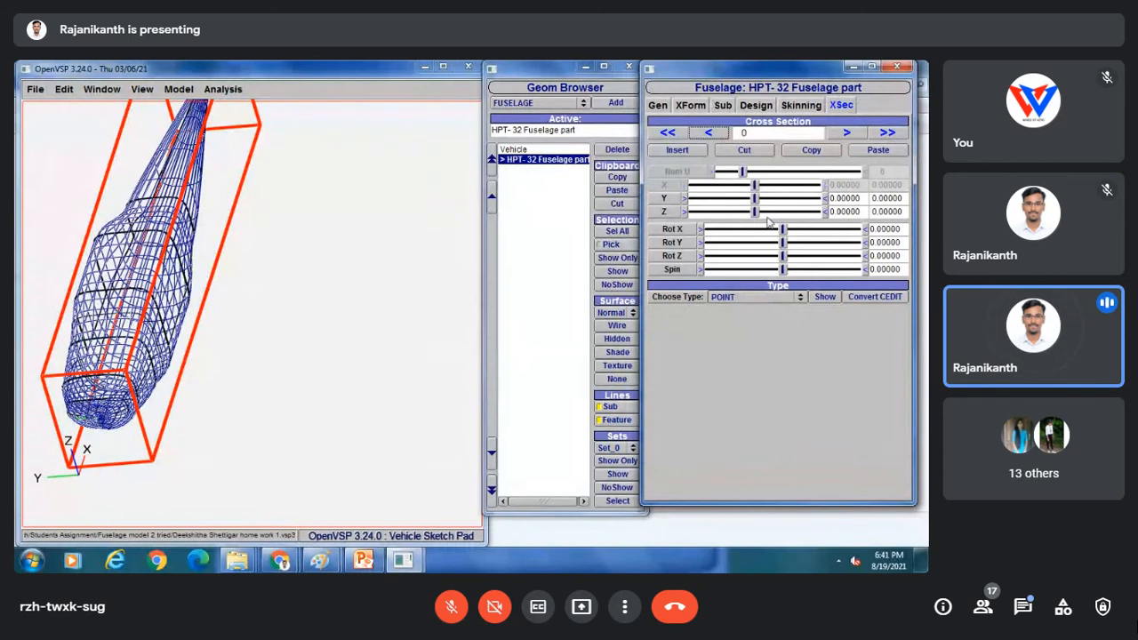
left_click(848, 133)
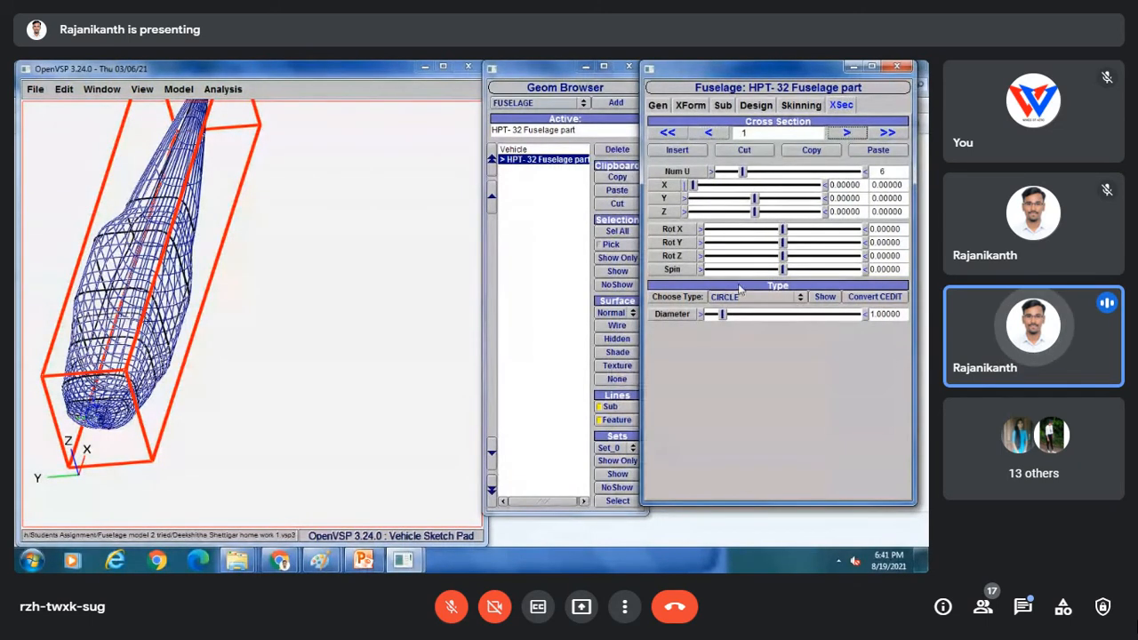
left_click(847, 132)
left_click(846, 131)
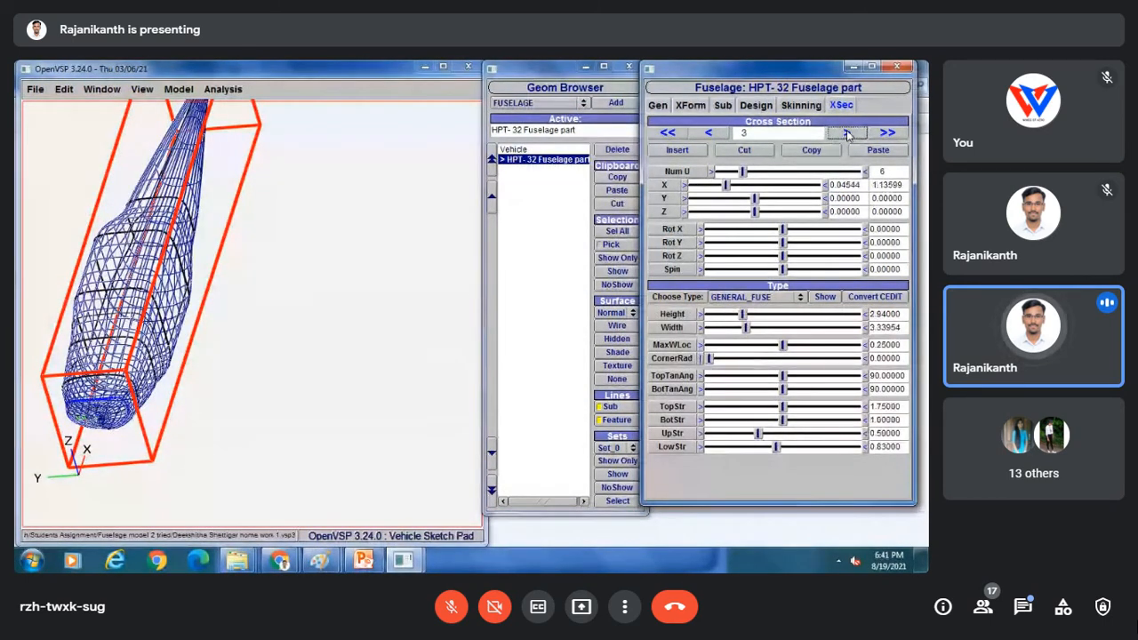
left_click(847, 132)
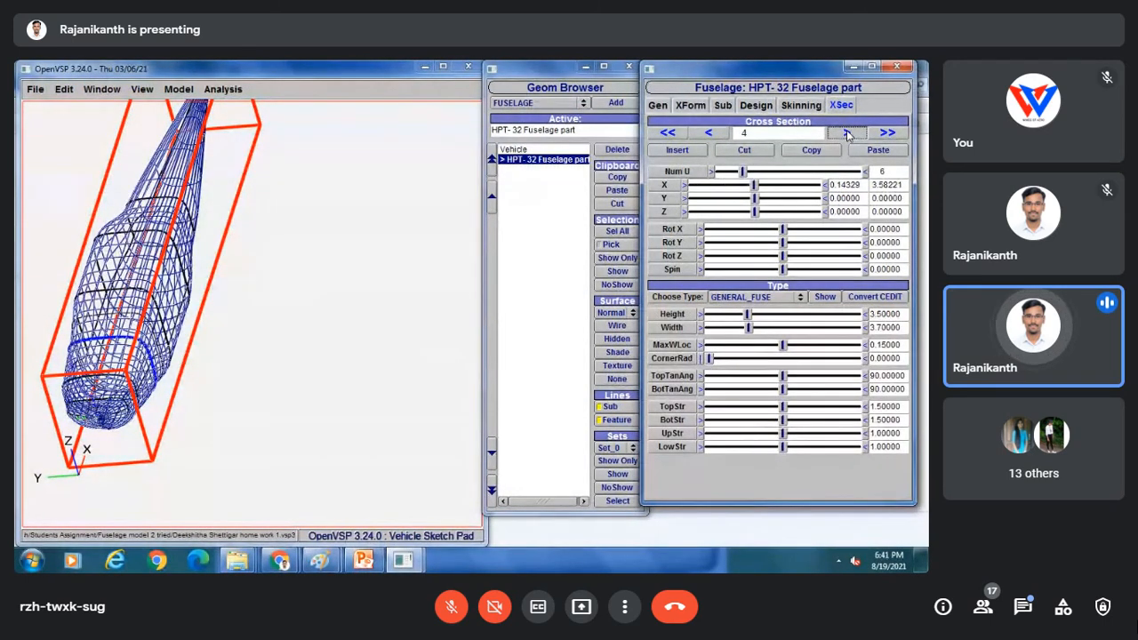
left_click(846, 131)
left_click(846, 131)
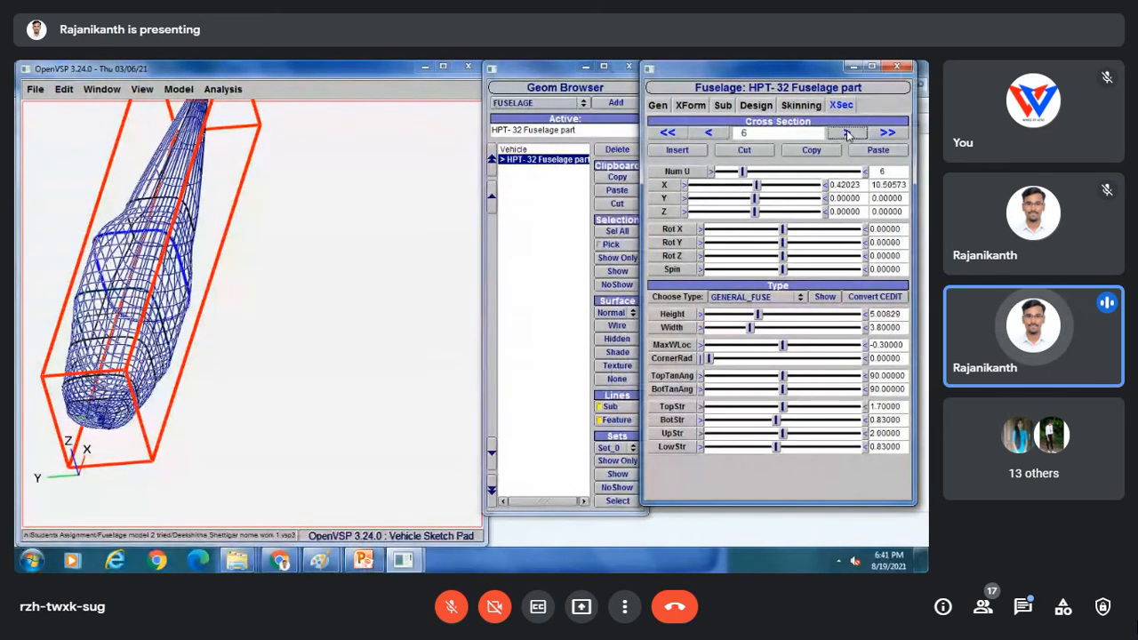
left_click(846, 132)
left_click(846, 131)
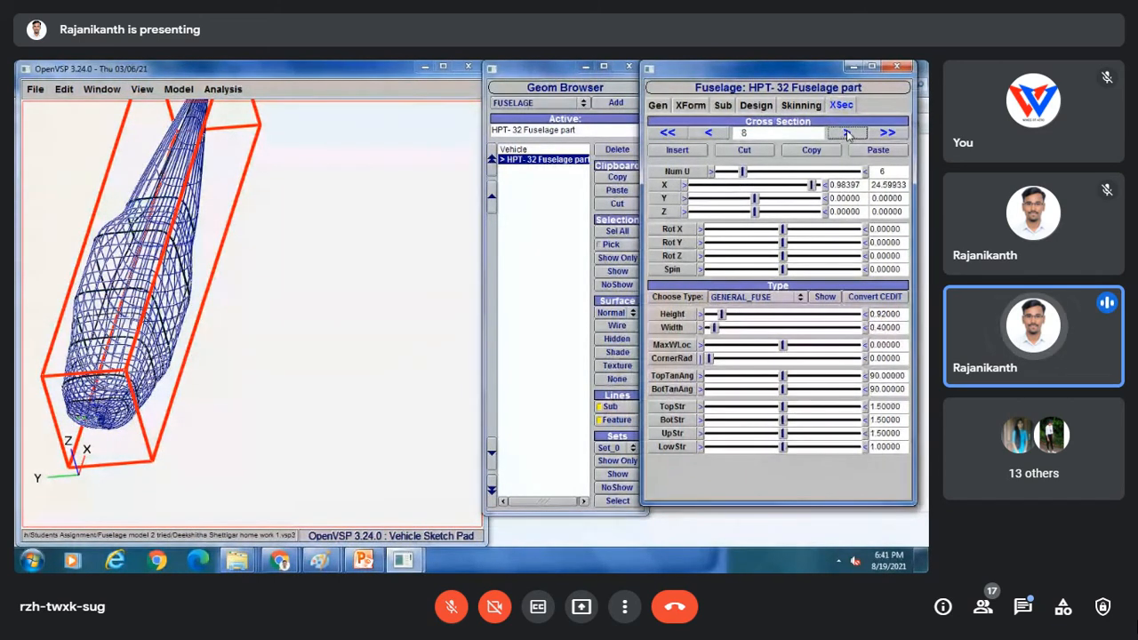
left_click(846, 132)
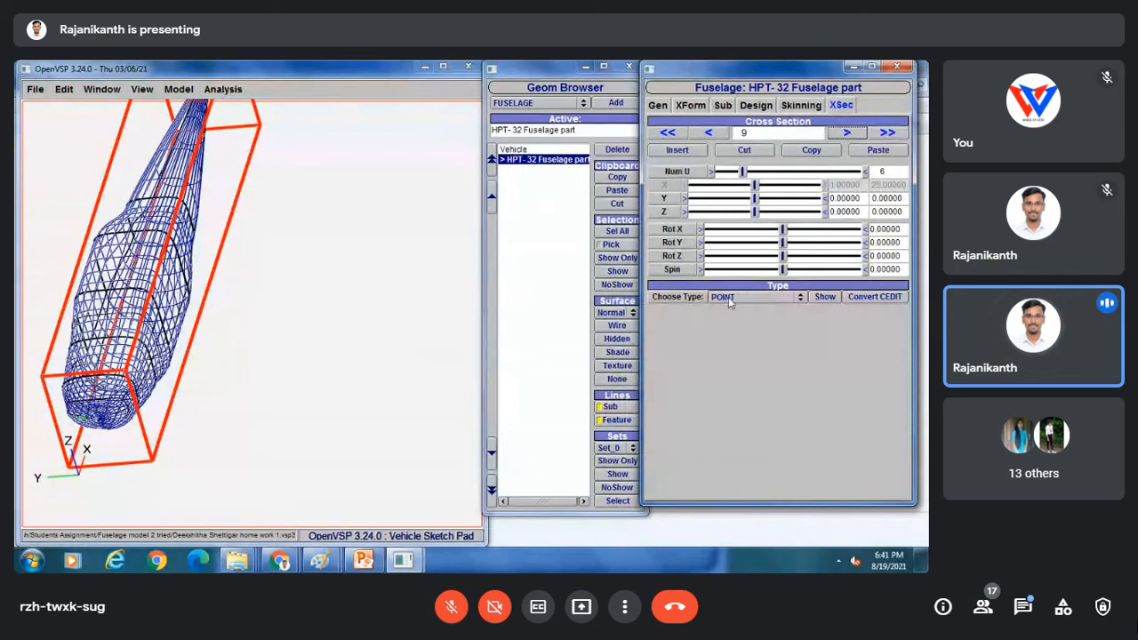
left_click(34, 90)
left_click(38, 127)
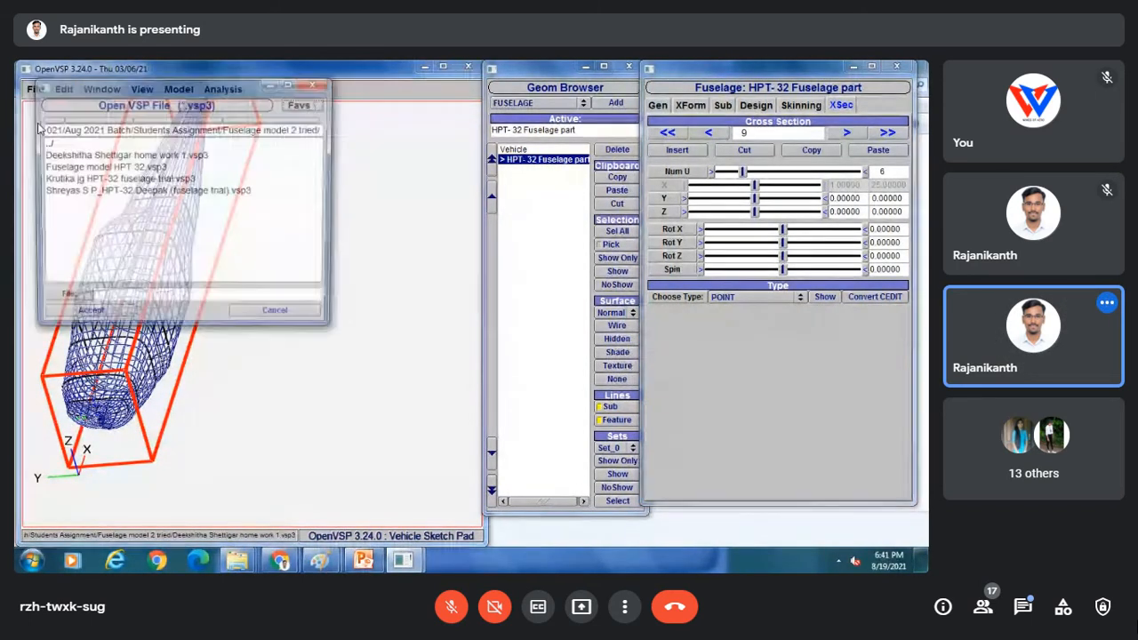
Load the student's HPT-32 fuselage trial file and select its FuselageGeom component.
left_click(58, 180)
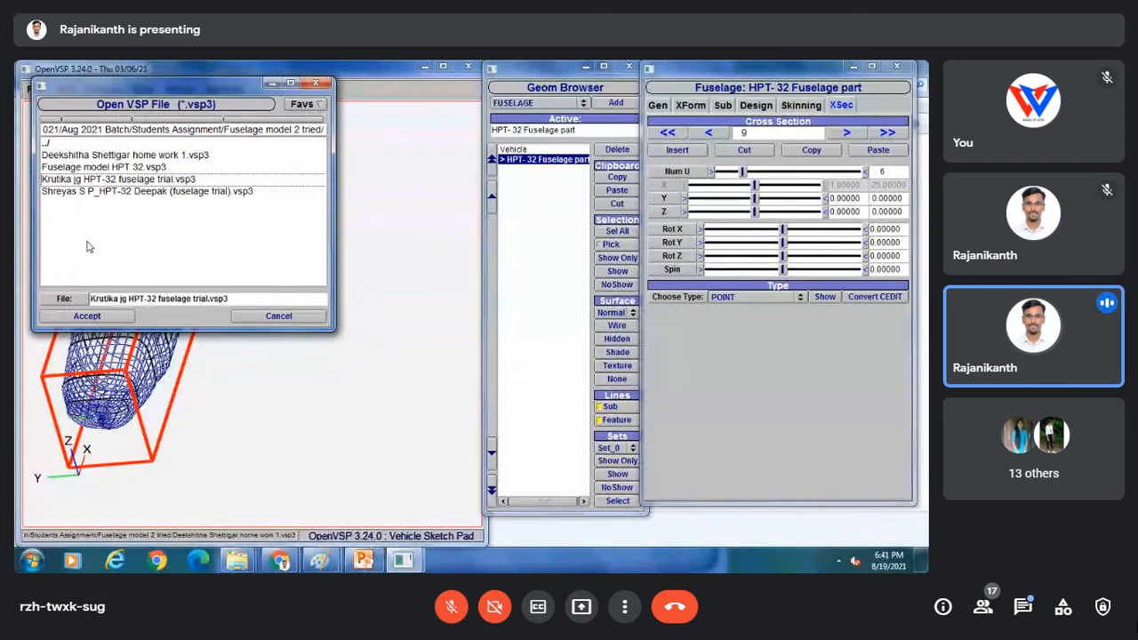
left_click(87, 315)
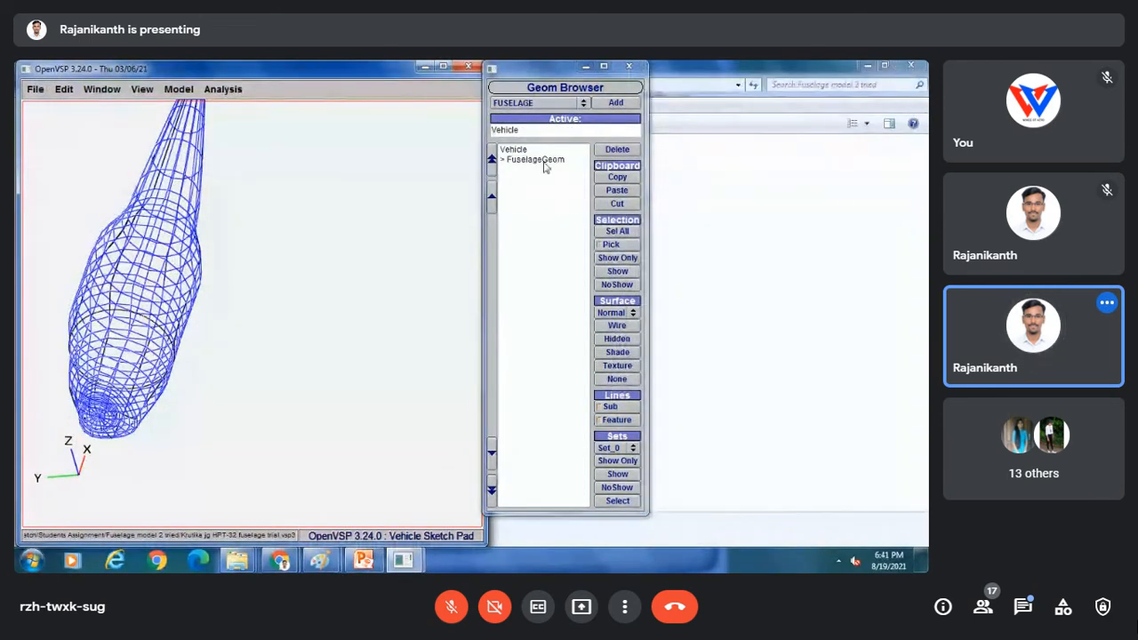
left_click(538, 160)
left_click_drag(252, 272, 469, 286)
Step through the FuselageGeom cross sections from 0 to the final section 9.
left_click(708, 132)
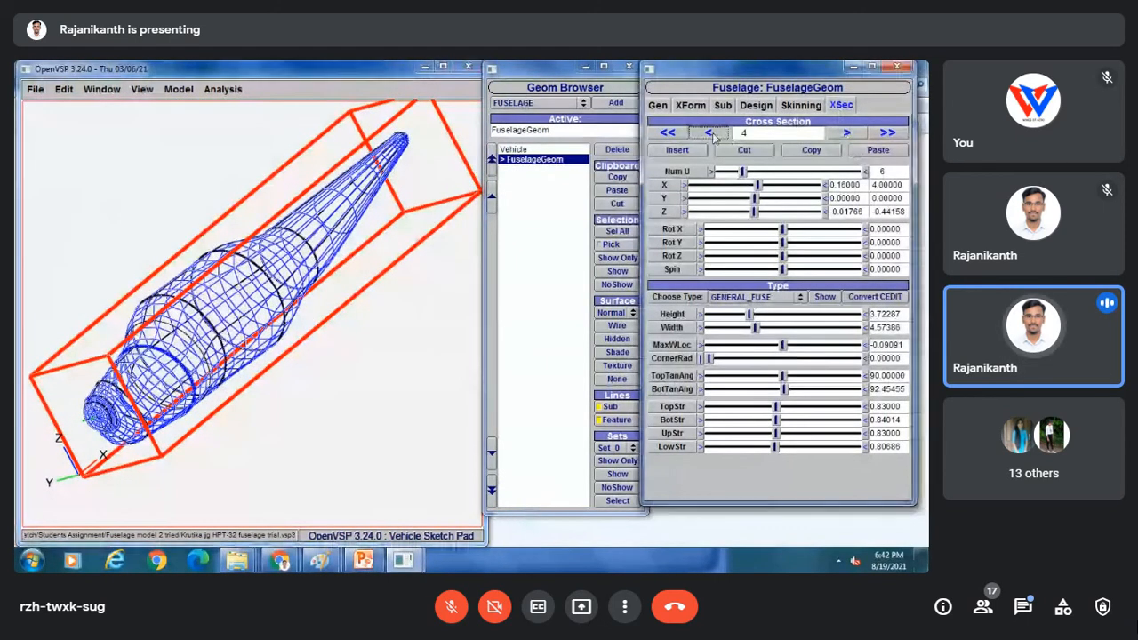
left_click(709, 132)
left_click(711, 132)
left_click(711, 132)
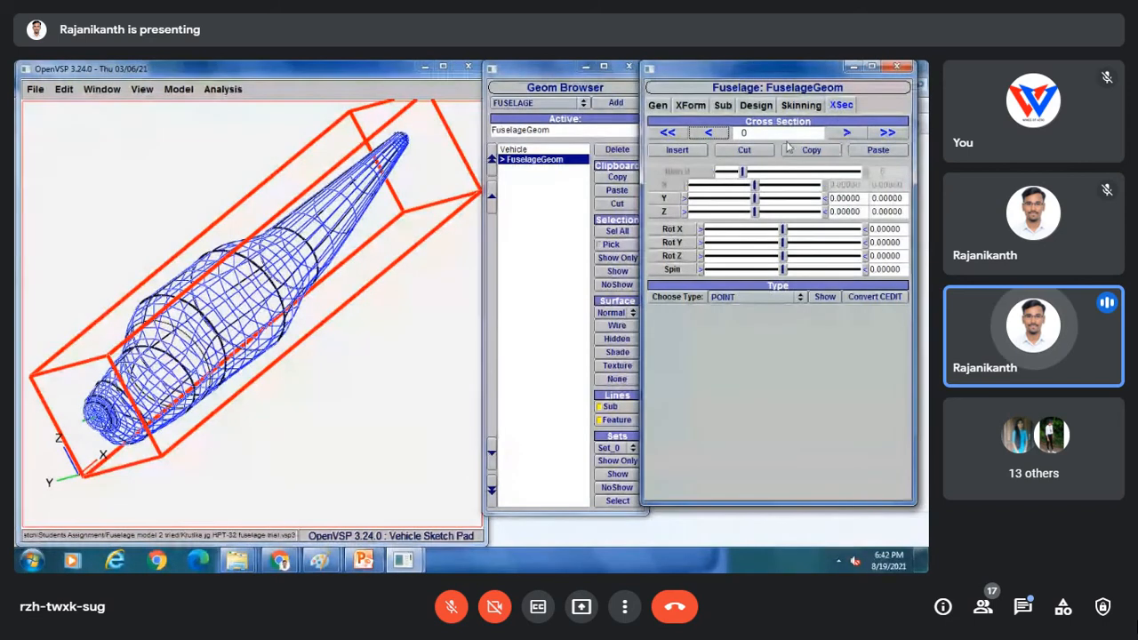
left_click(847, 132)
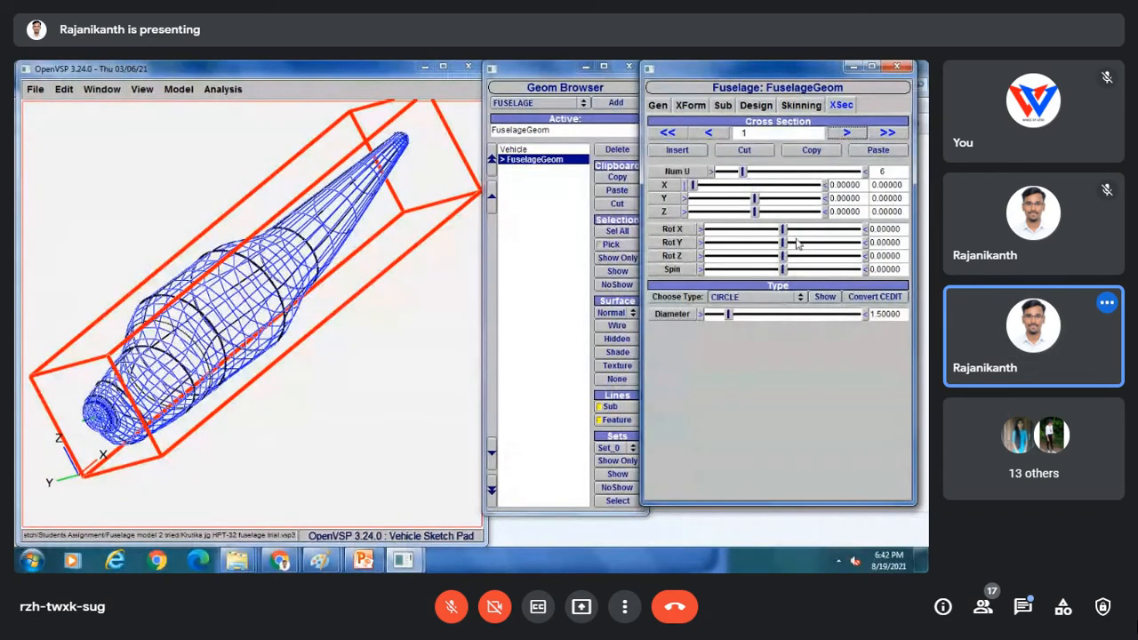
left_click(836, 135)
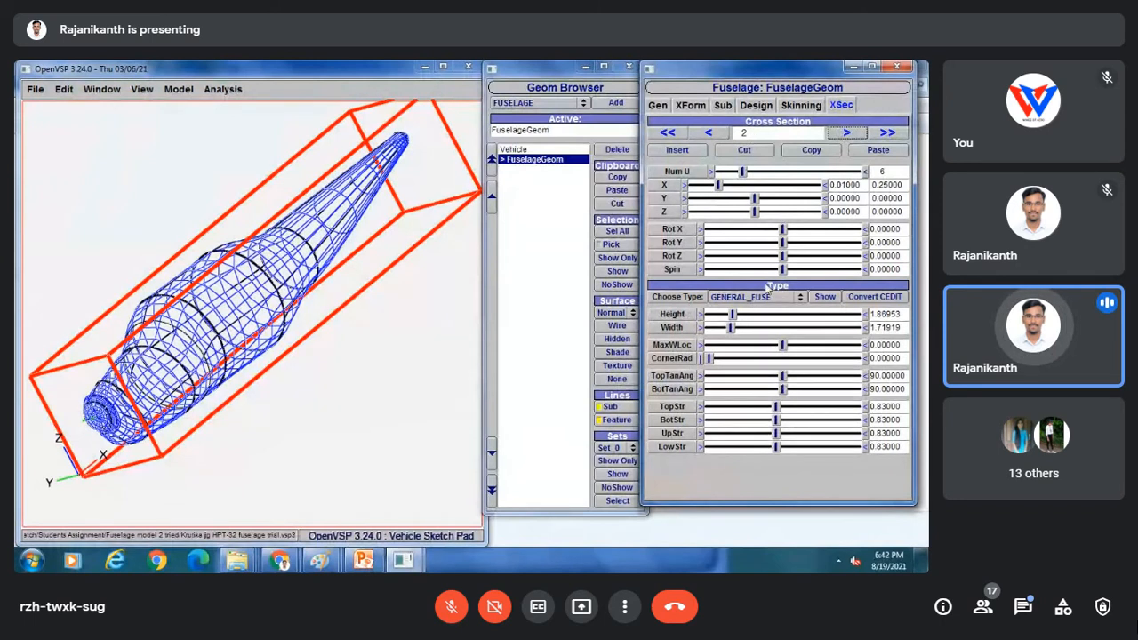
left_click(848, 133)
left_click(847, 133)
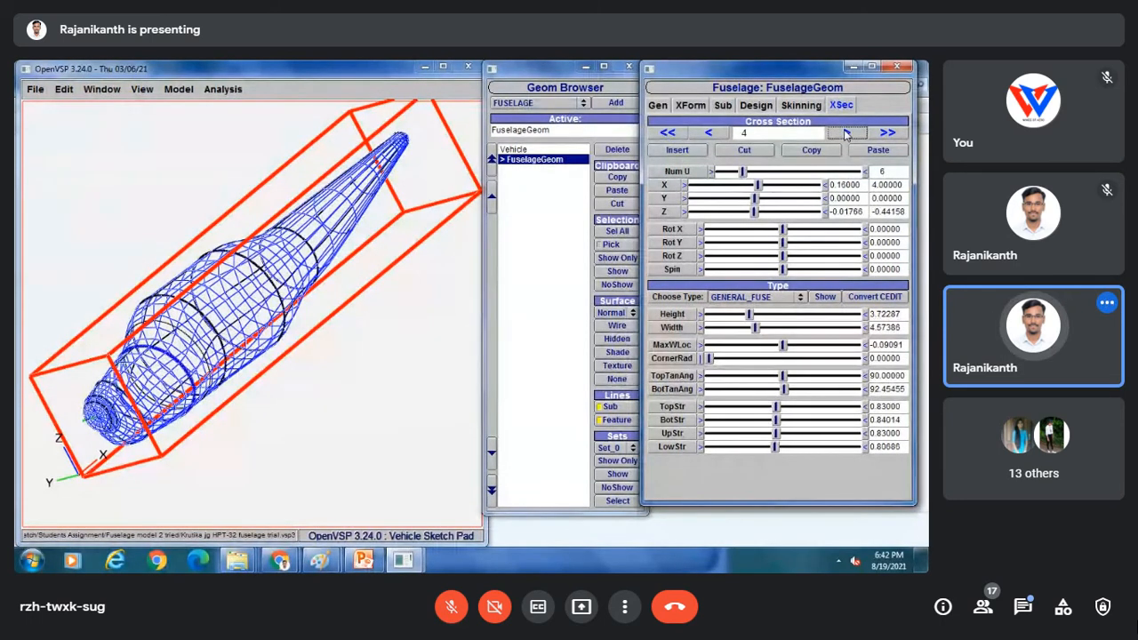
left_click(847, 133)
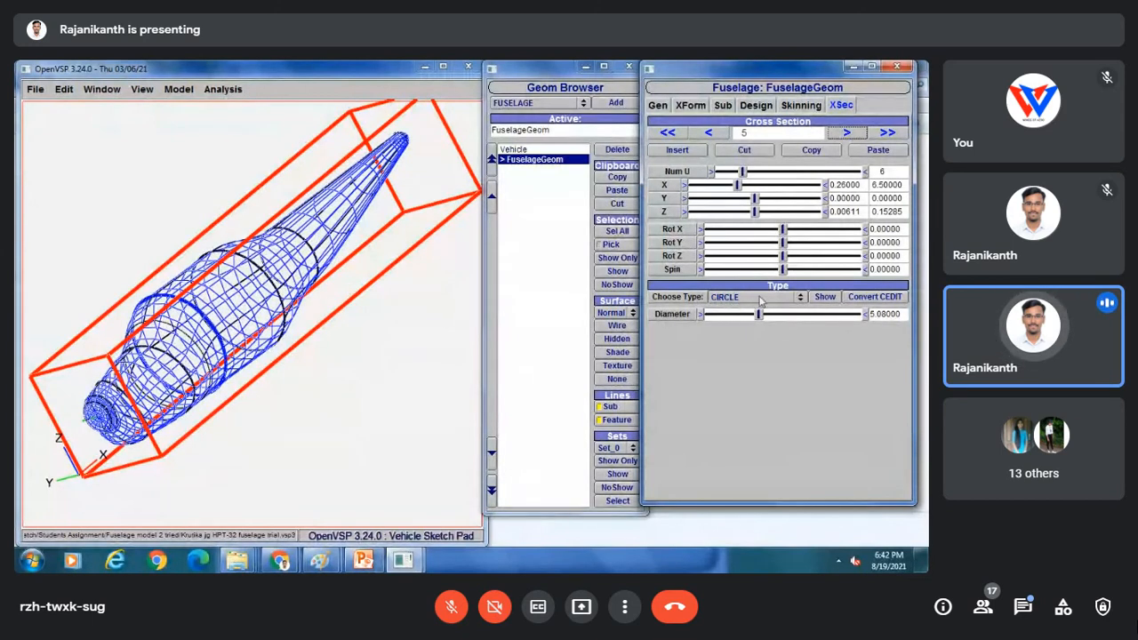
left_click(847, 132)
left_click(848, 133)
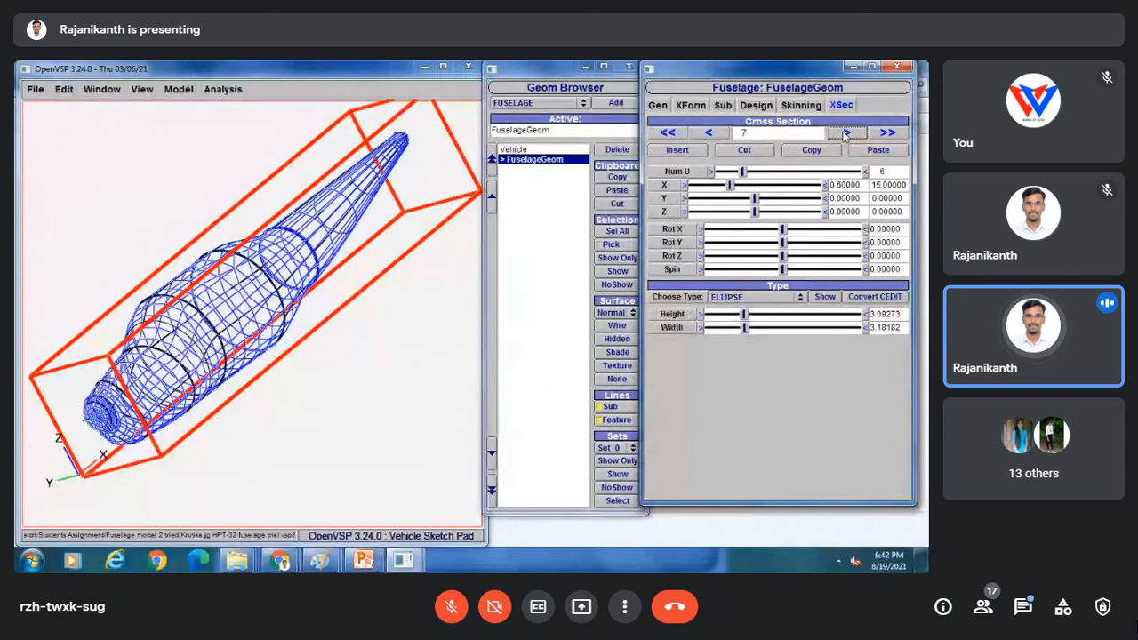
left_click(846, 132)
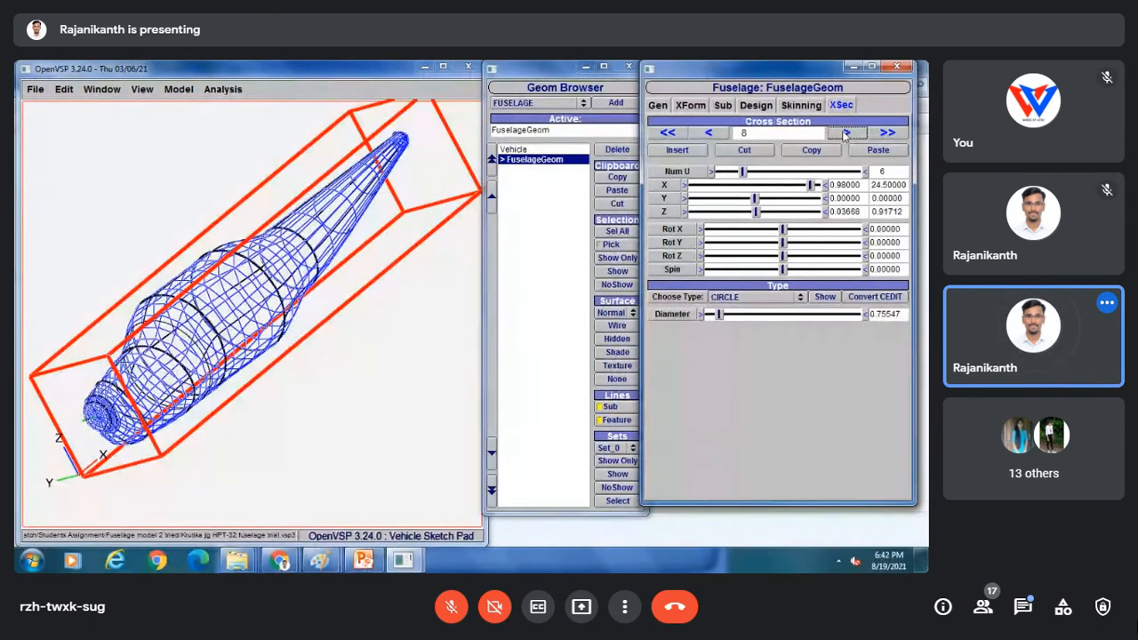
left_click(846, 132)
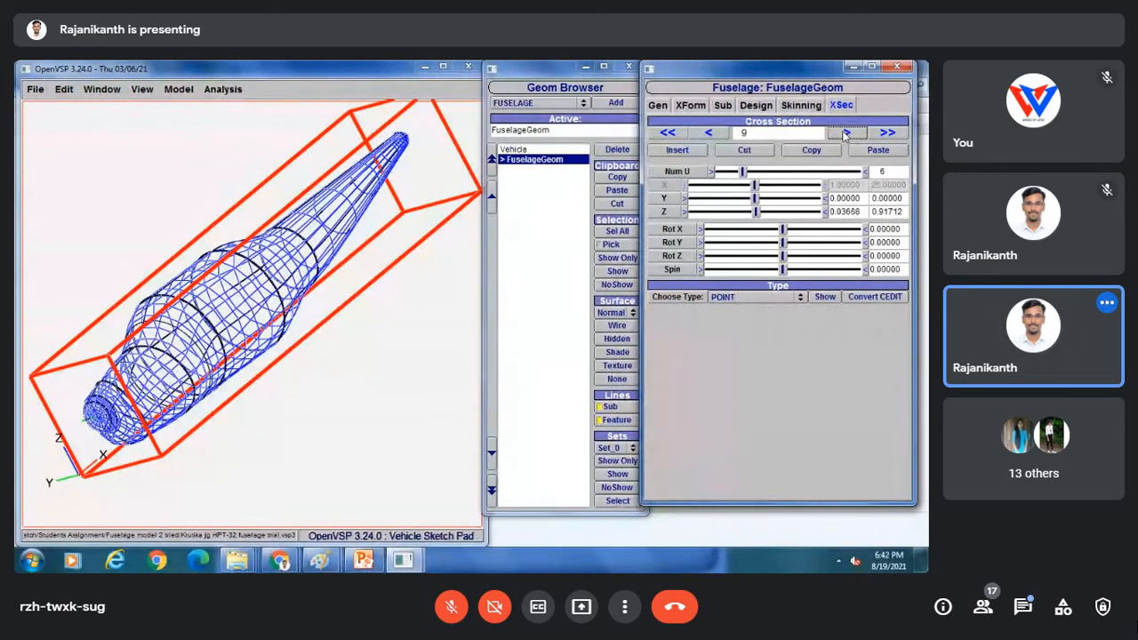
left_click_drag(92, 226, 121, 102)
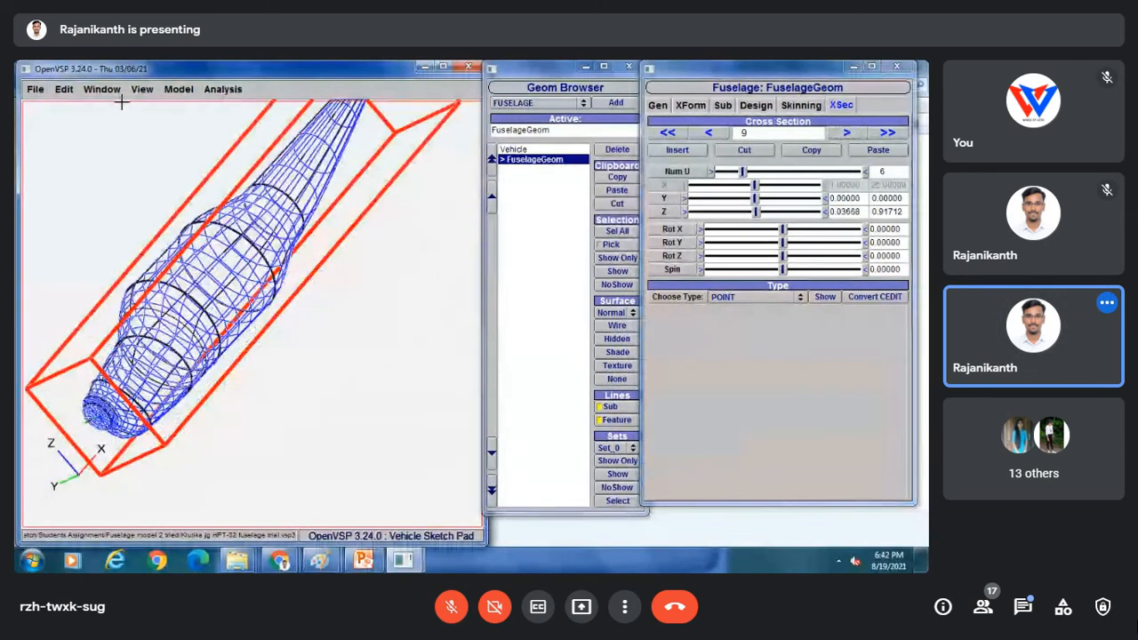
Check the fuselage from the Top, Front and Left preset views.
left_click(140, 89)
left_click(147, 104)
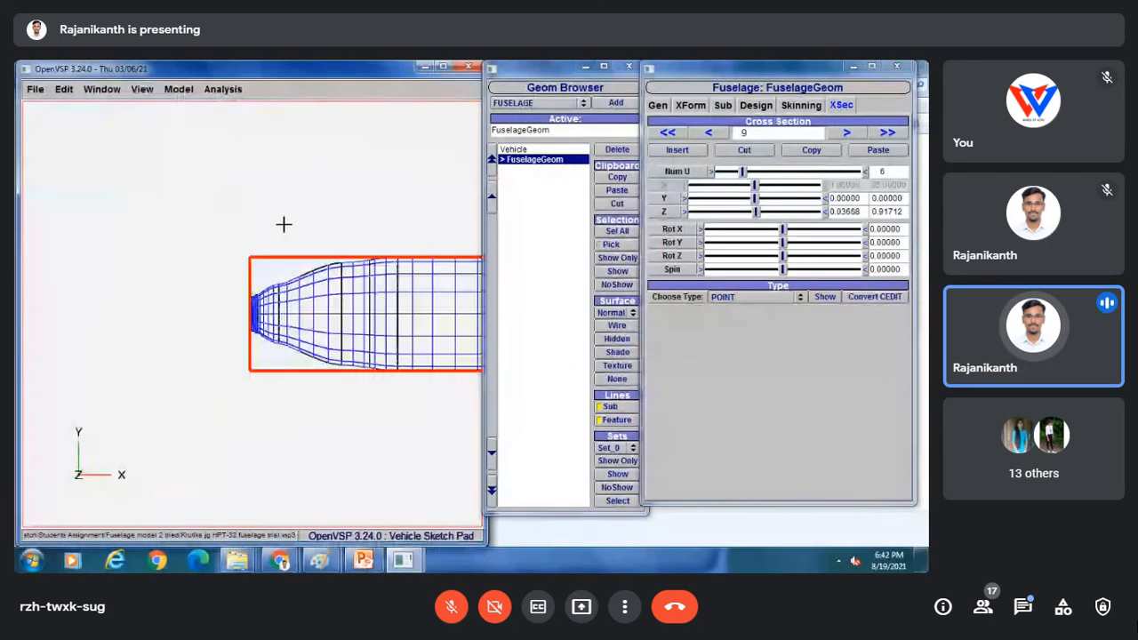
left_click(143, 89)
left_click(143, 120)
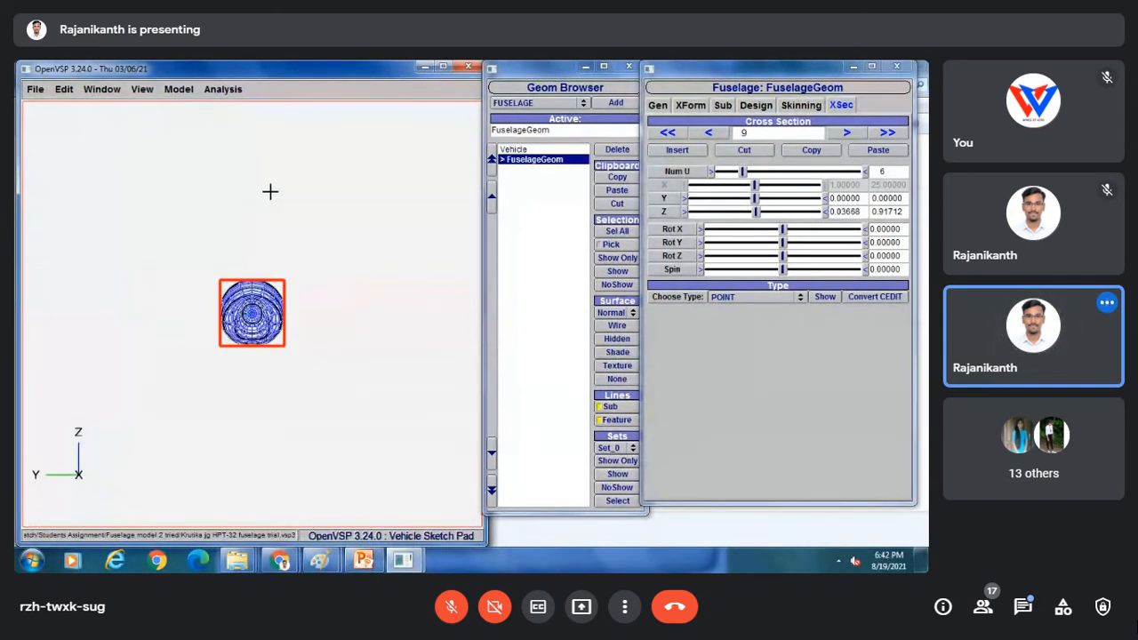
left_click(143, 89)
left_click(149, 135)
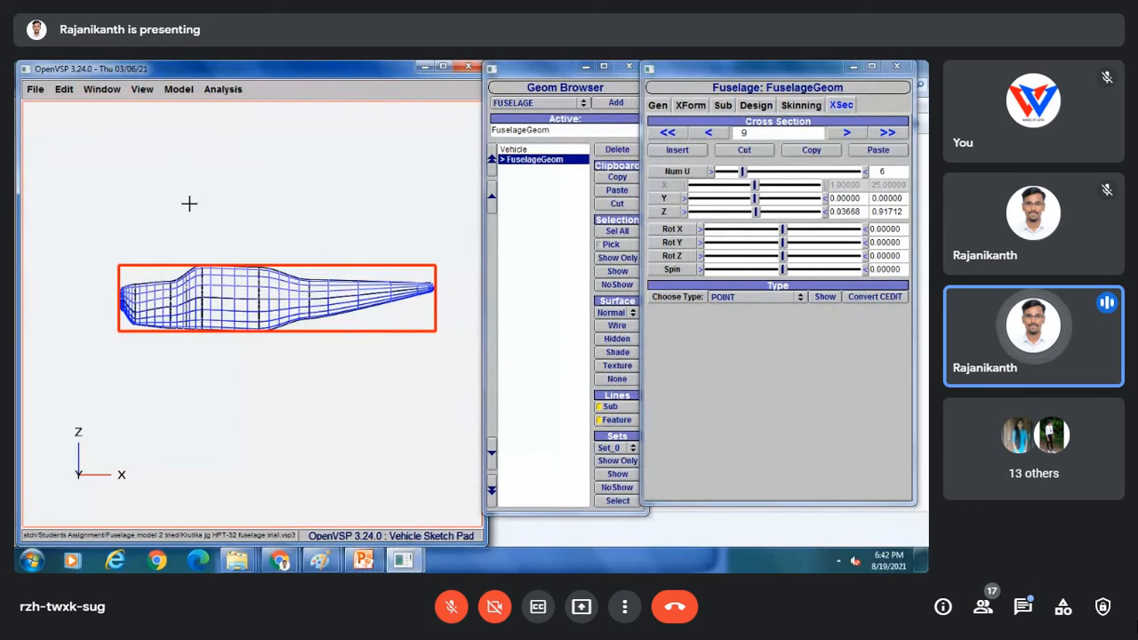
left_click(36, 89)
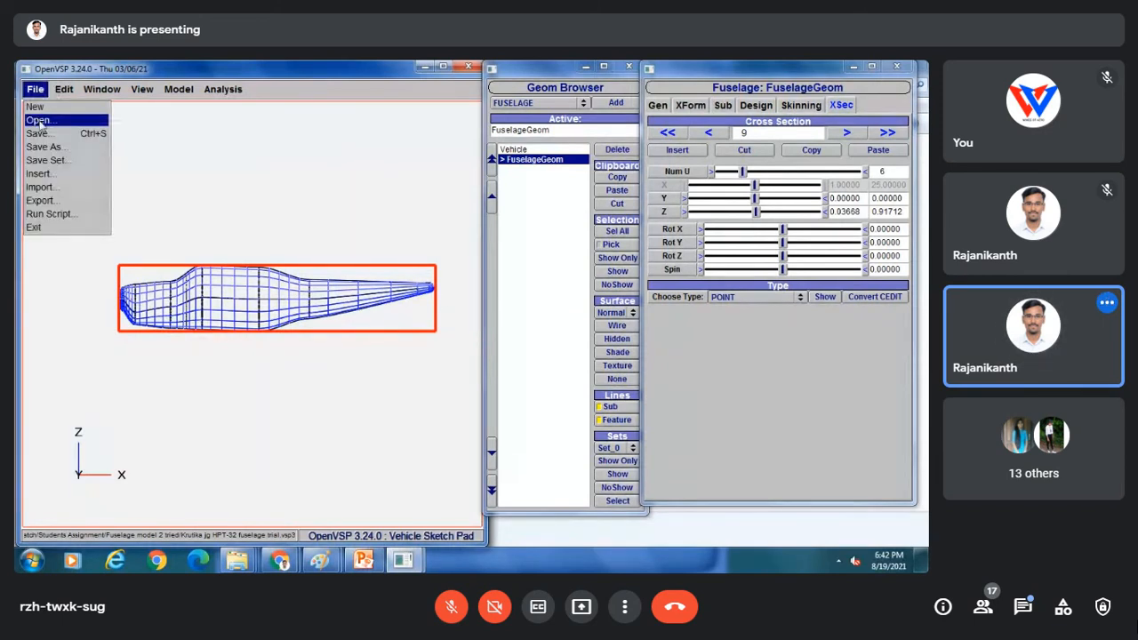
Load another student's fuselage trial file and select its FuselageGeom component.
left_click(40, 120)
left_click(142, 190)
left_click(91, 310)
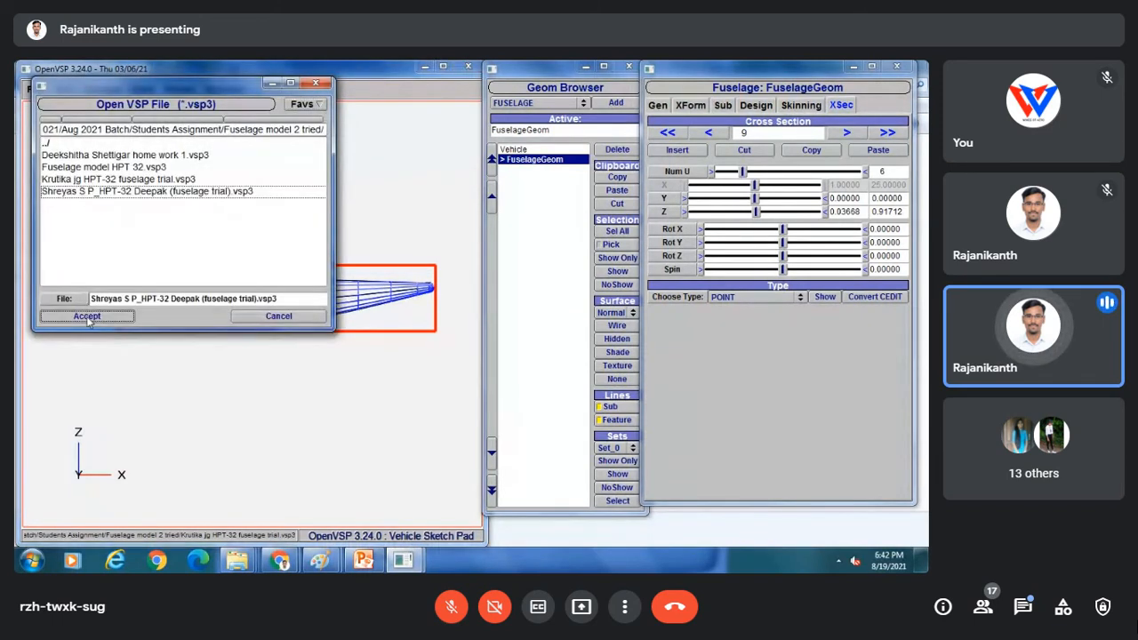
left_click(531, 159)
Cancel the Open dialog and go back to cross section 2 (1.86953 high, 1.71919 wide).
left_click(35, 89)
left_click(40, 118)
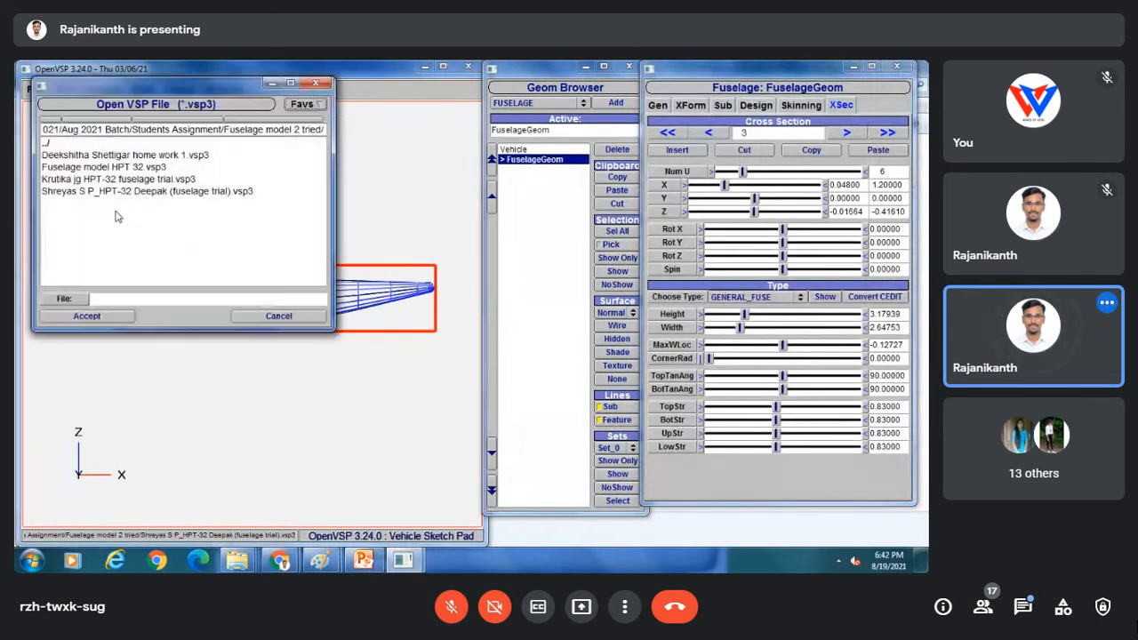
left_click(265, 317)
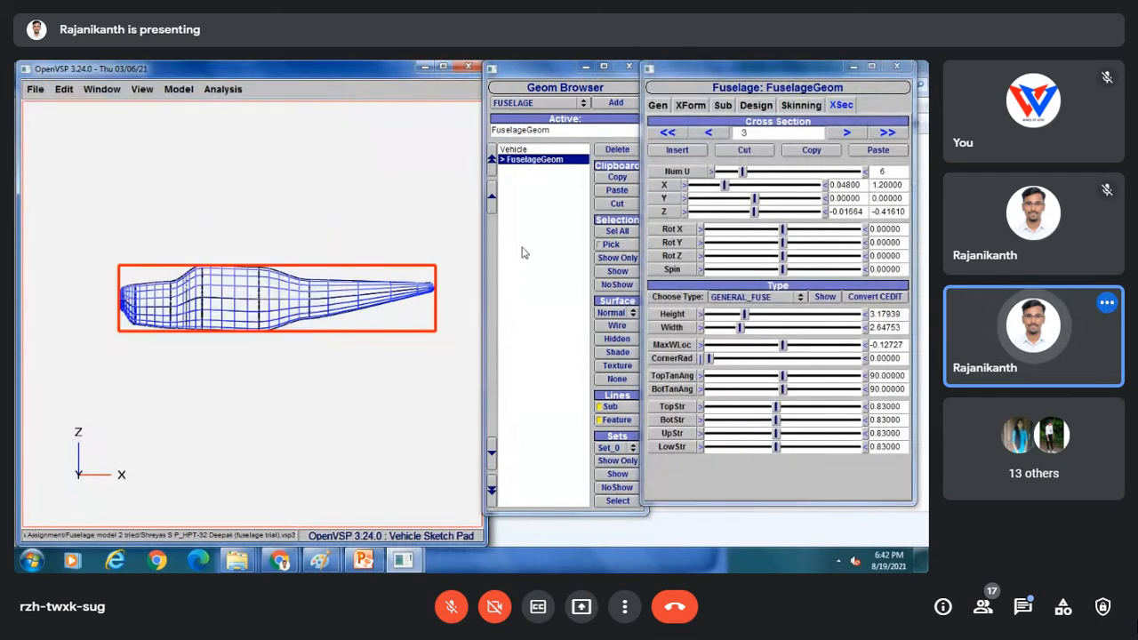
left_click(709, 133)
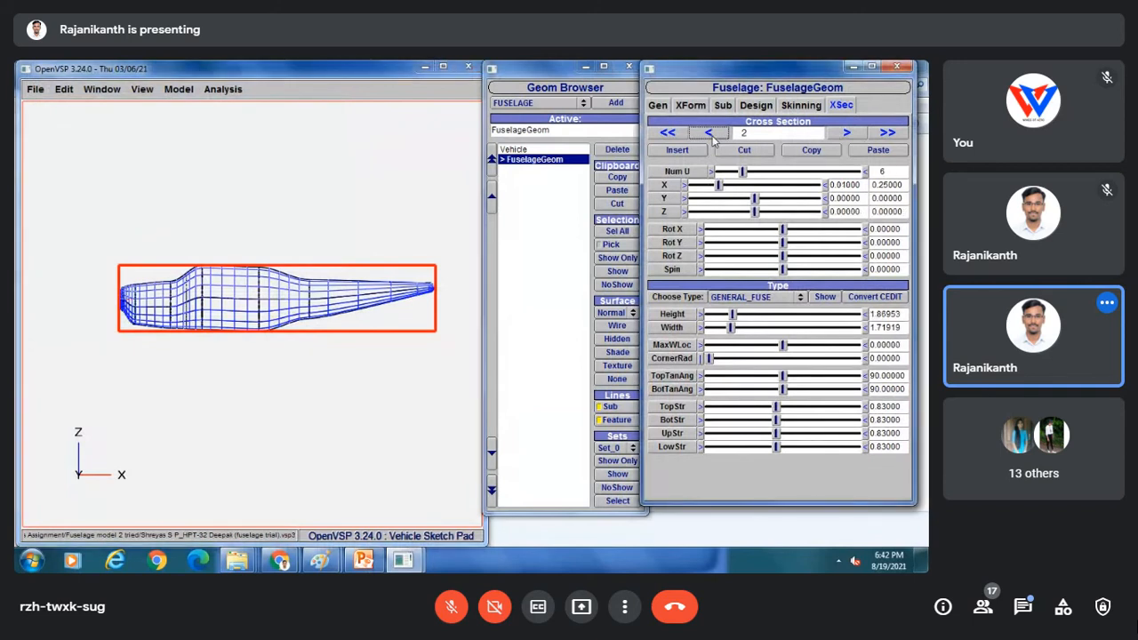
mouse_move(122, 289)
left_mouse_down()
mouse_move(226, 348)
mouse_move(199, 308)
left_mouse_up()
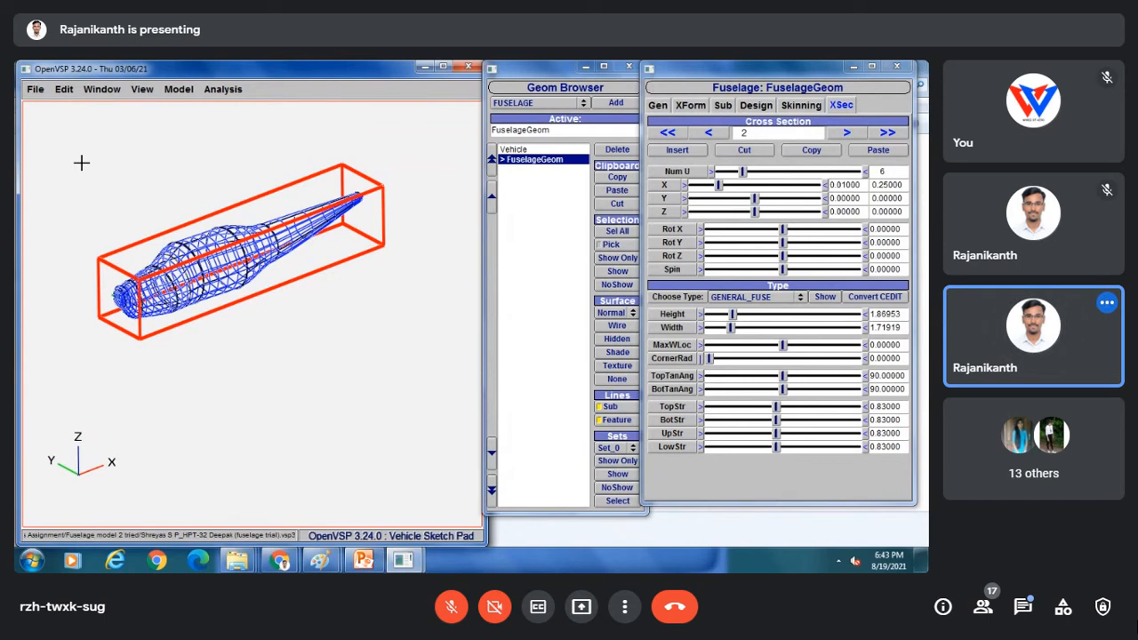
mouse_move(368, 559)
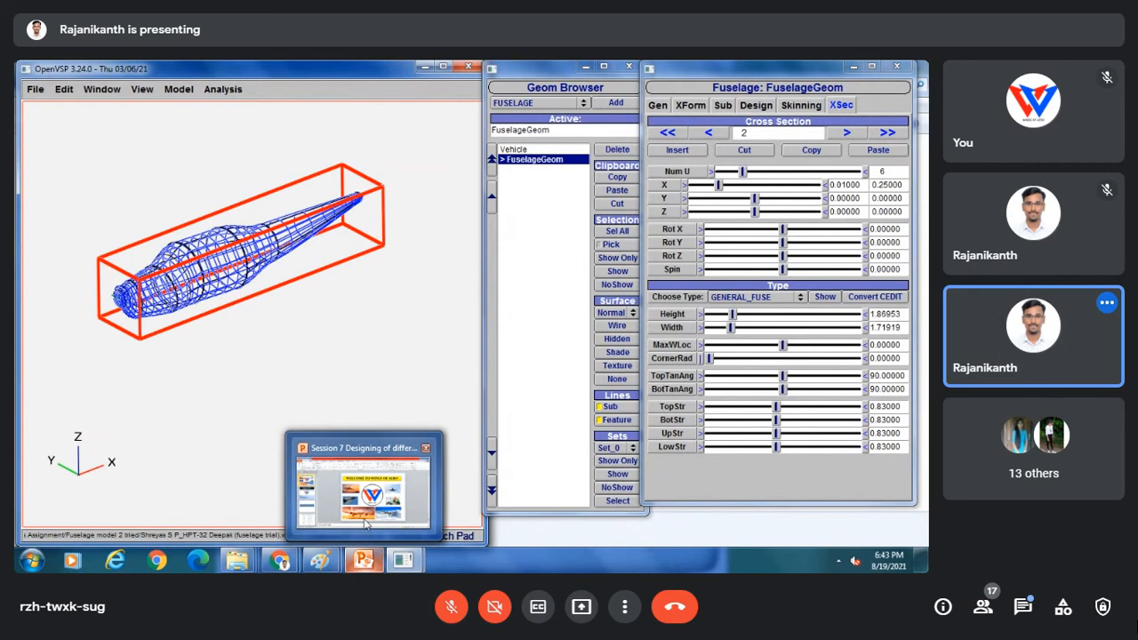
Switch from OpenVSP to the Chrome browser to review the student files.
mouse_move(365, 523)
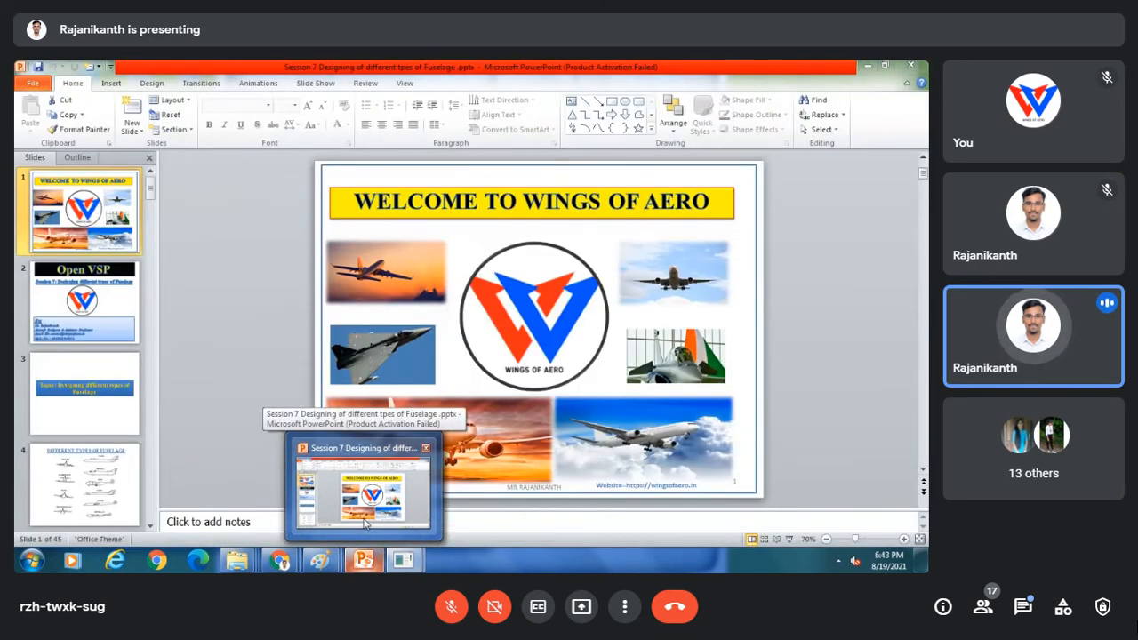
mouse_move(281, 568)
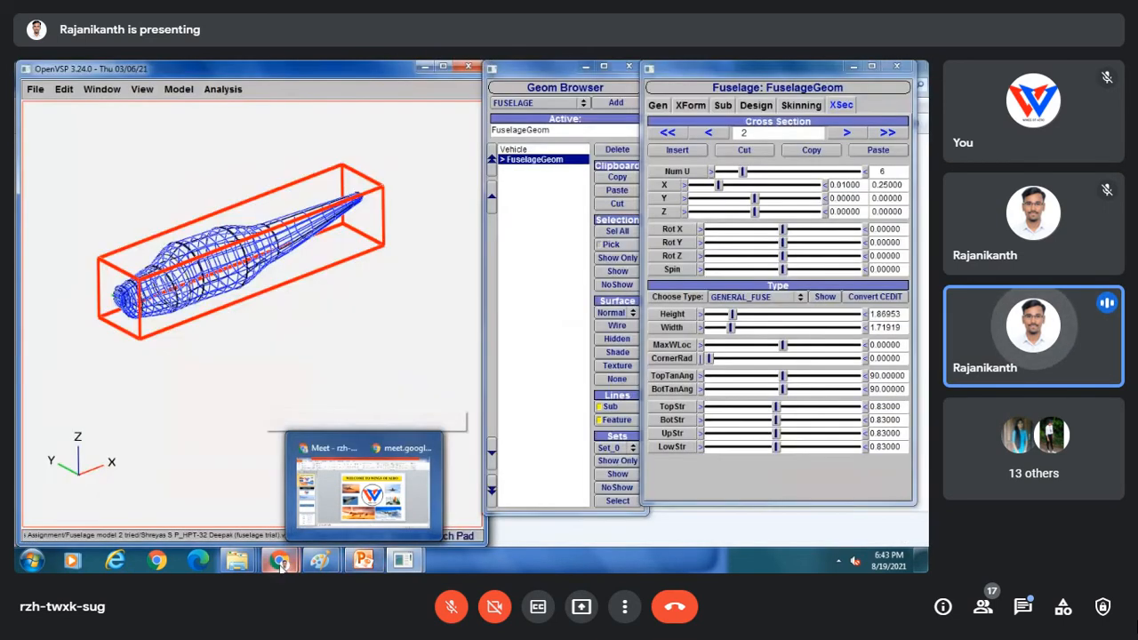
left_click(223, 486)
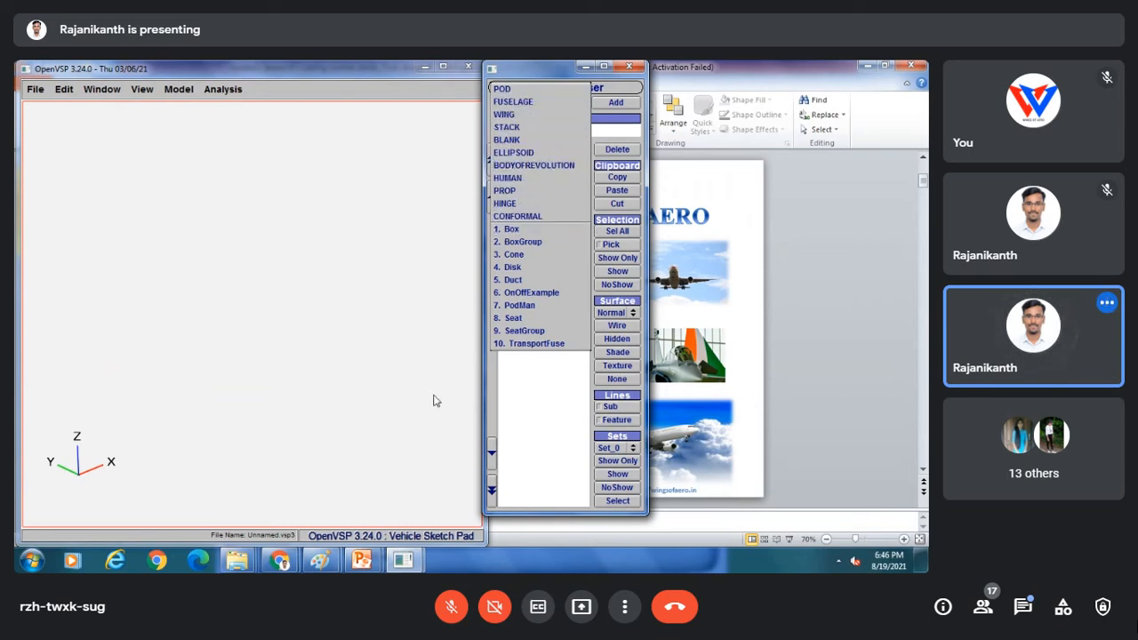
Present the Updated_Session 8 deck up to the Open VSP title slide, then return to OpenVSP.
left_click(362, 560)
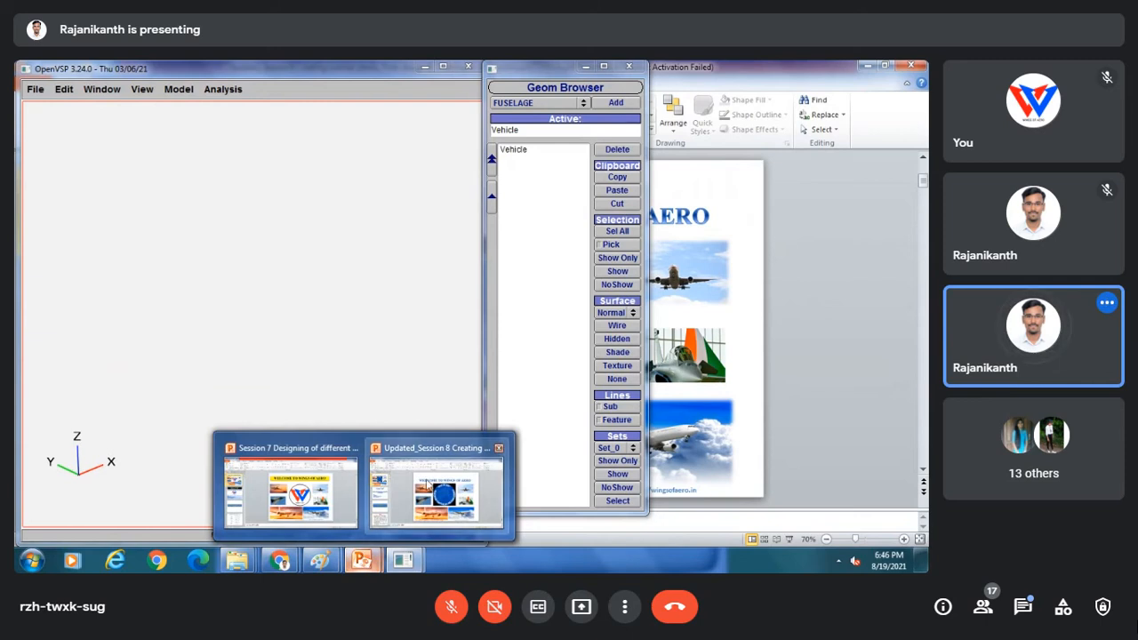
left_click(428, 483)
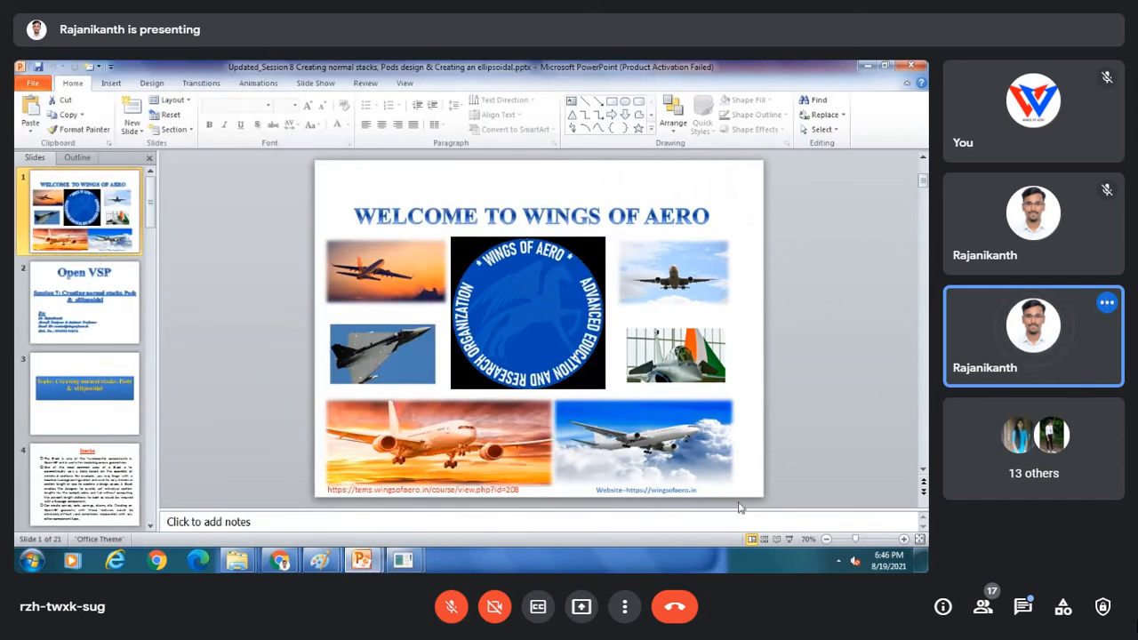
left_click(789, 540)
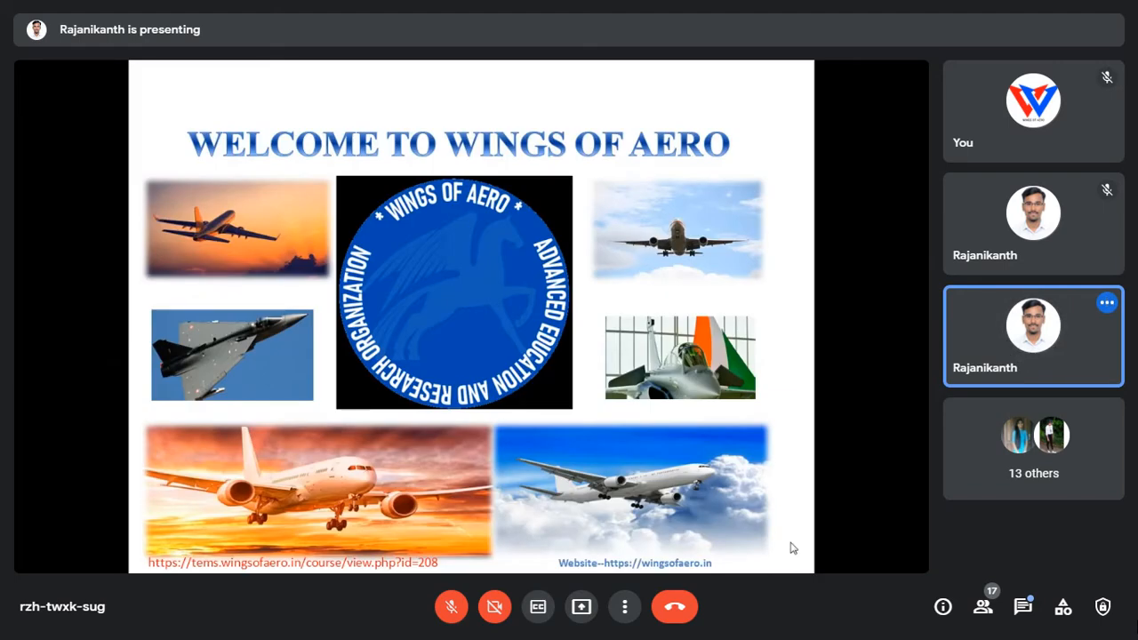
left_click(791, 543)
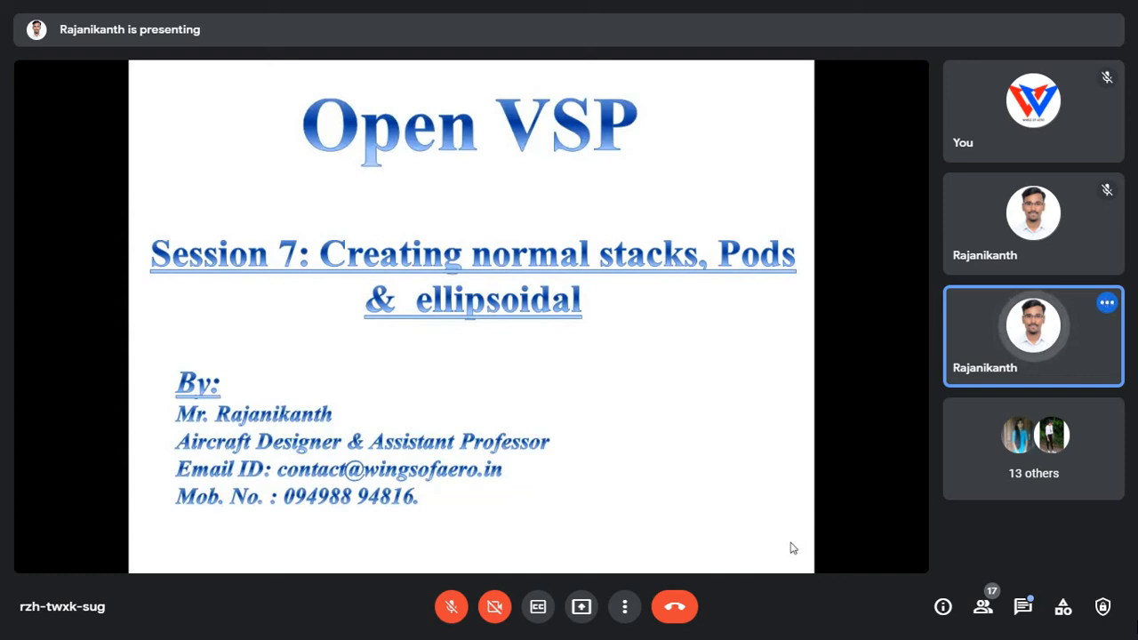
right_click(467, 343)
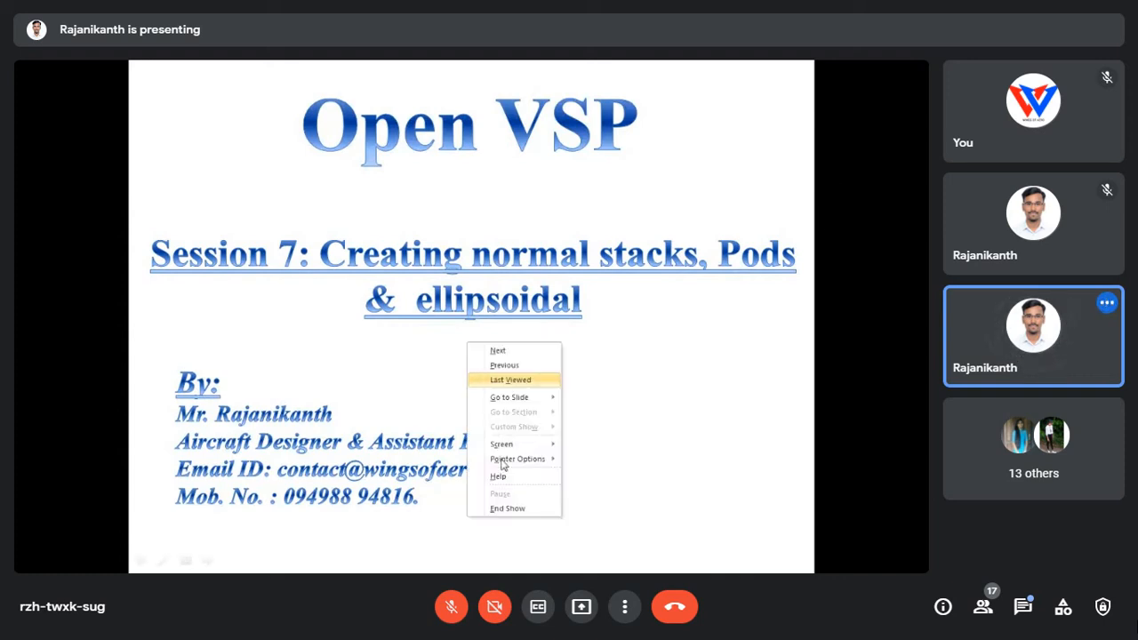
left_click(509, 505)
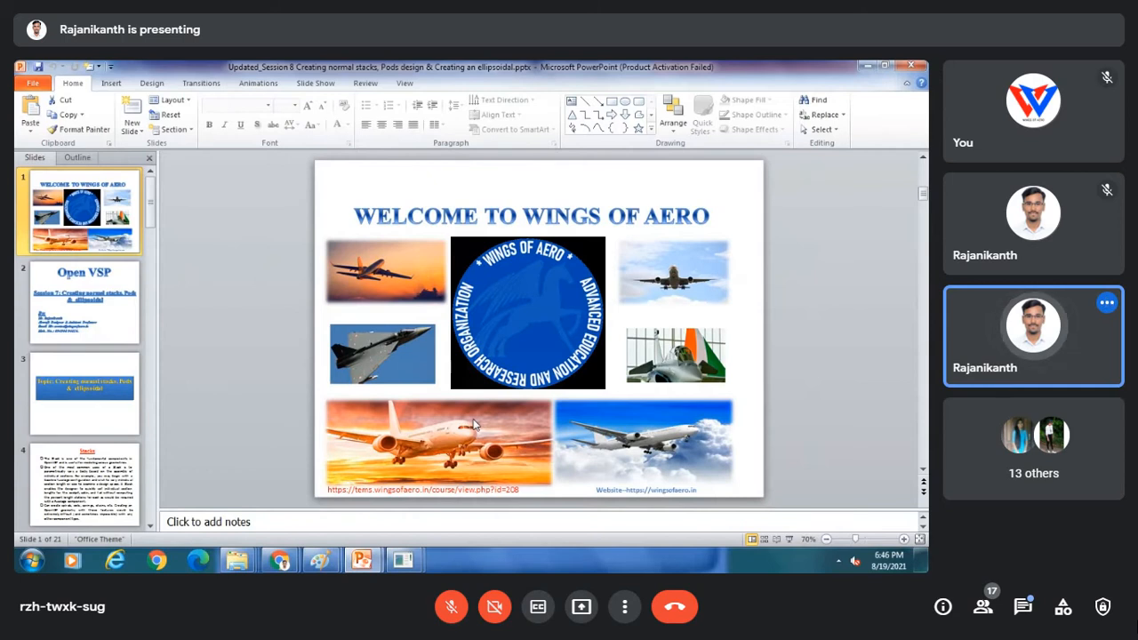
left_click(449, 484)
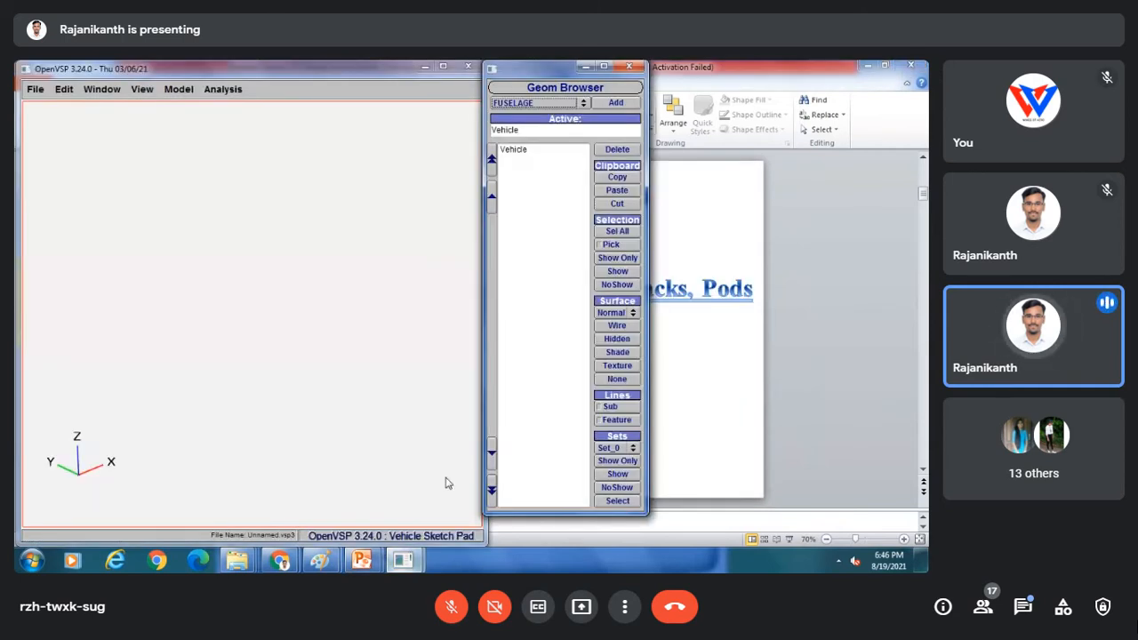
Add a POD, a STACK and a BLANK component to the new model.
left_click(536, 104)
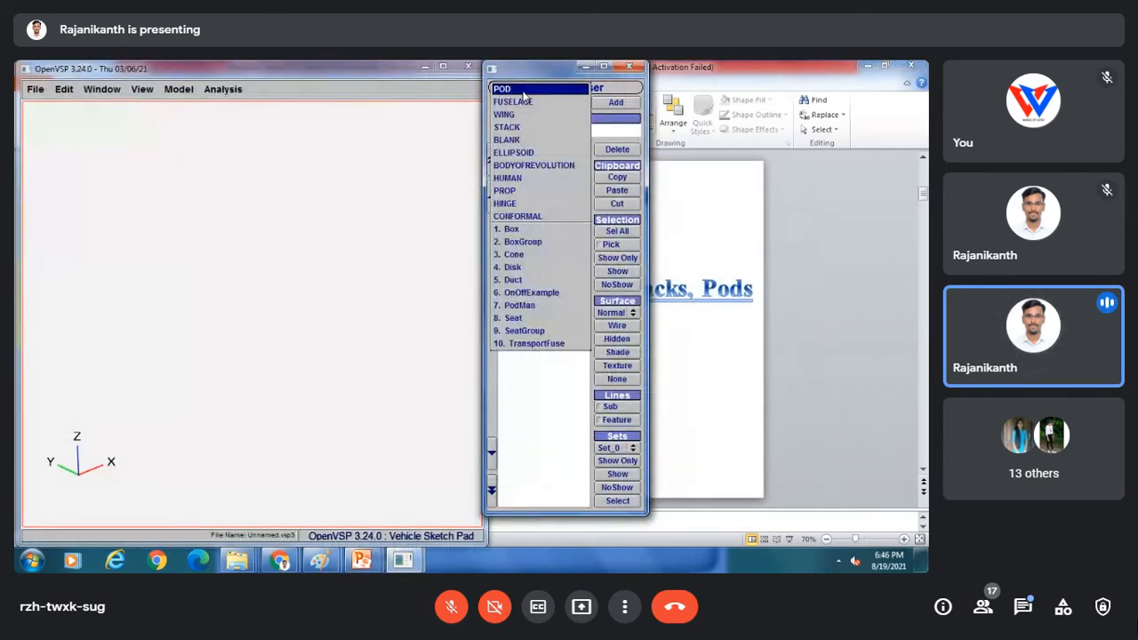
left_click(522, 90)
left_click(612, 103)
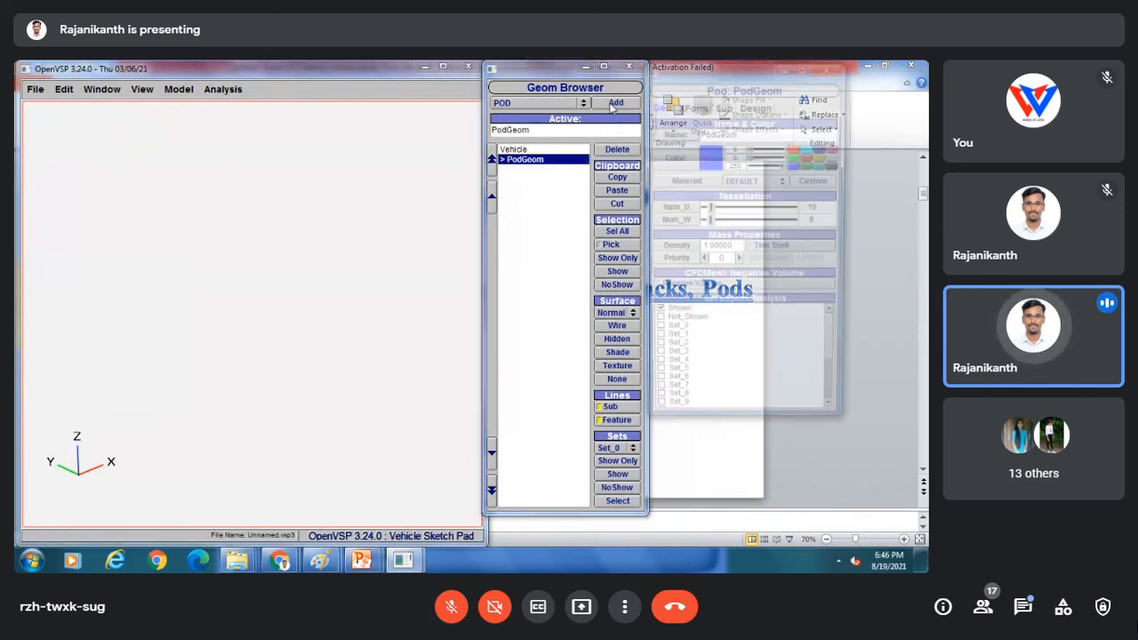
scroll(300, 259, "up", 5)
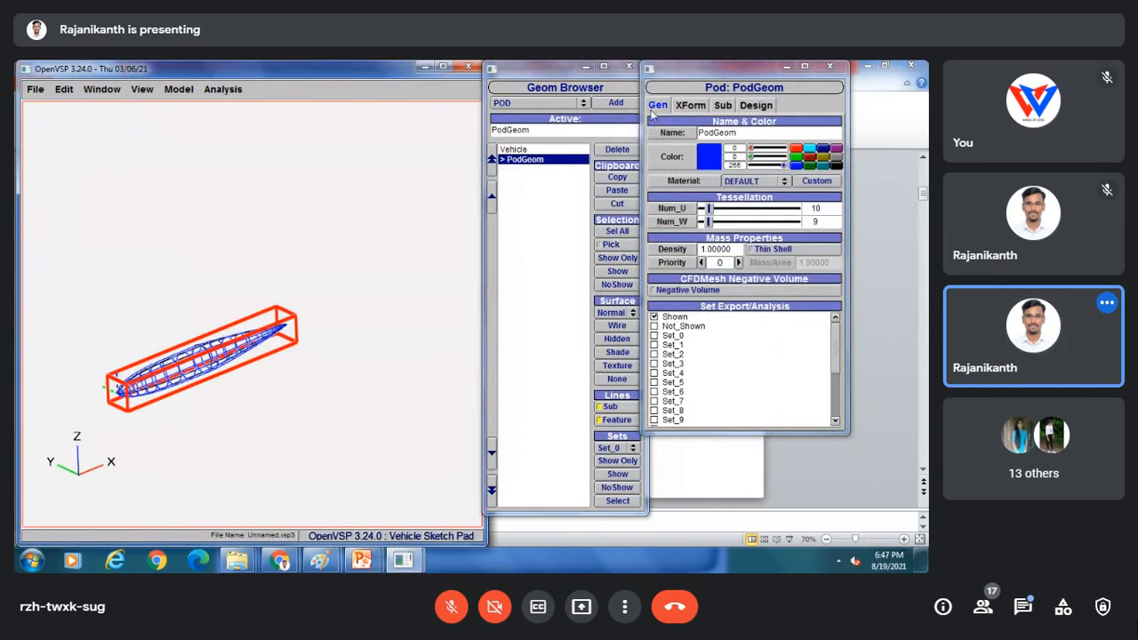
left_click(533, 104)
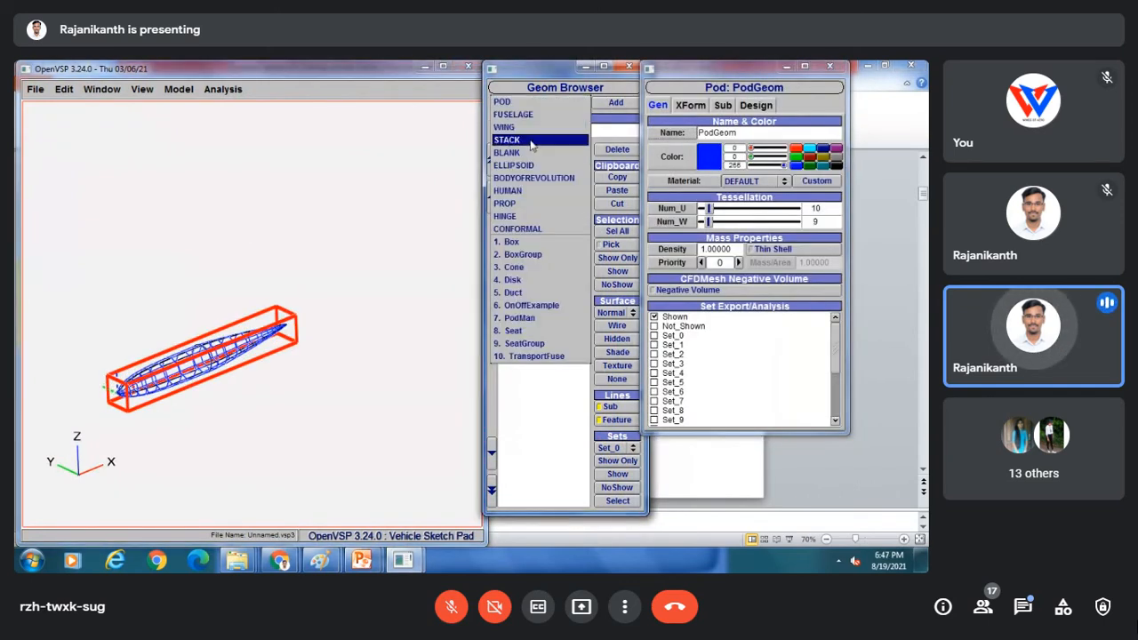
left_click(531, 140)
left_click(615, 103)
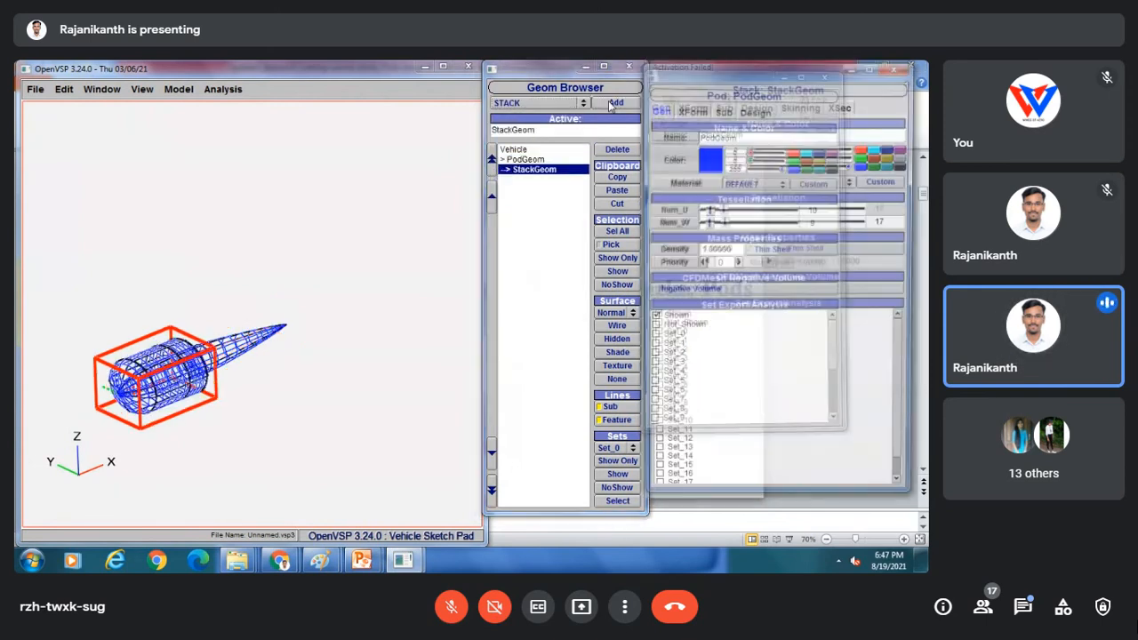
left_click(546, 105)
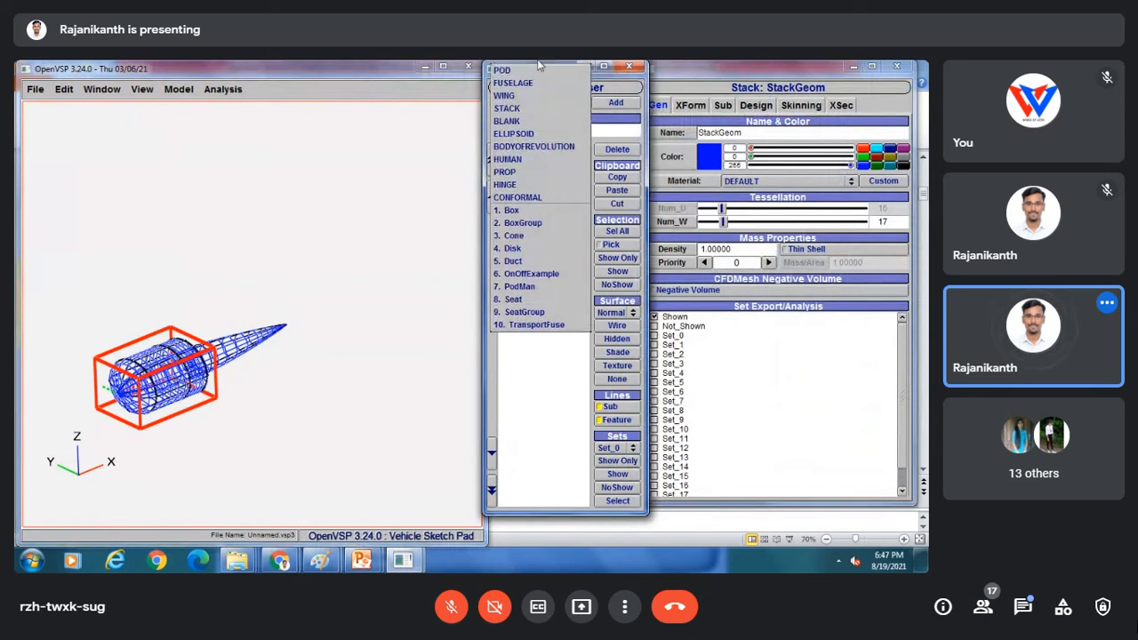
left_click(526, 122)
left_click(615, 103)
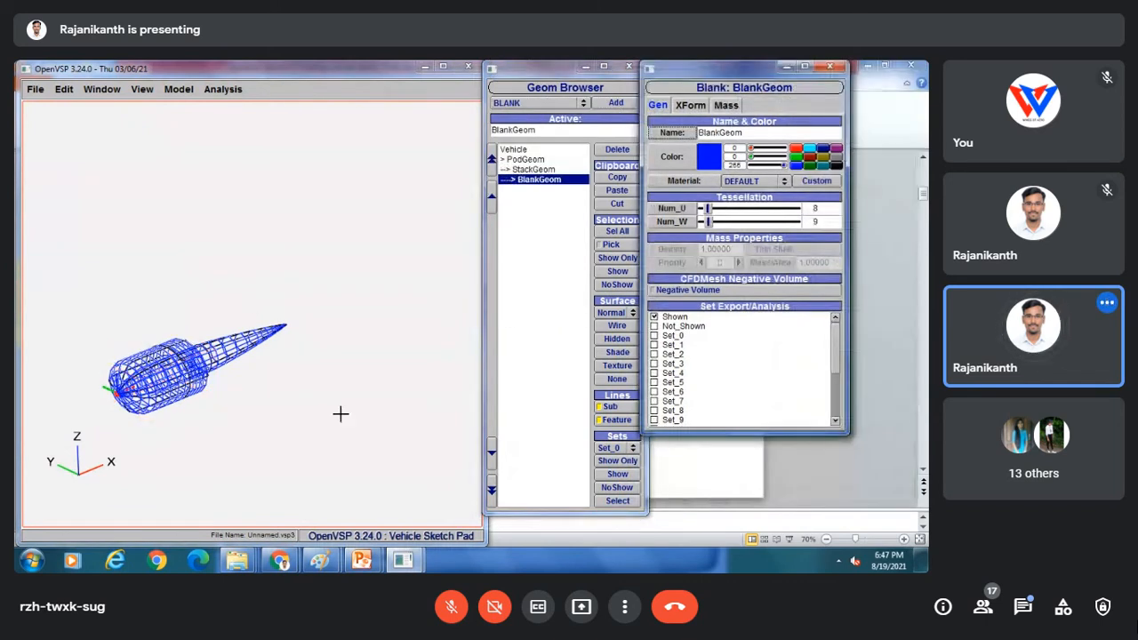
Show the Open VSP Session 7 title slide of the Session 8 presentation full screen.
mouse_move(362, 560)
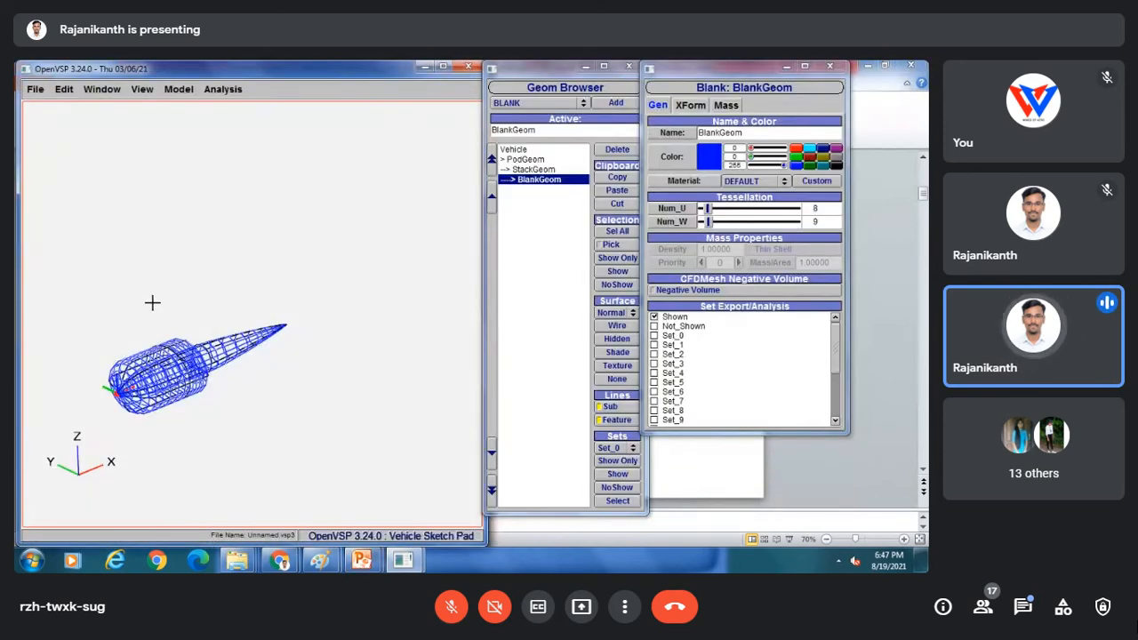
left_click_drag(152, 302, 163, 309)
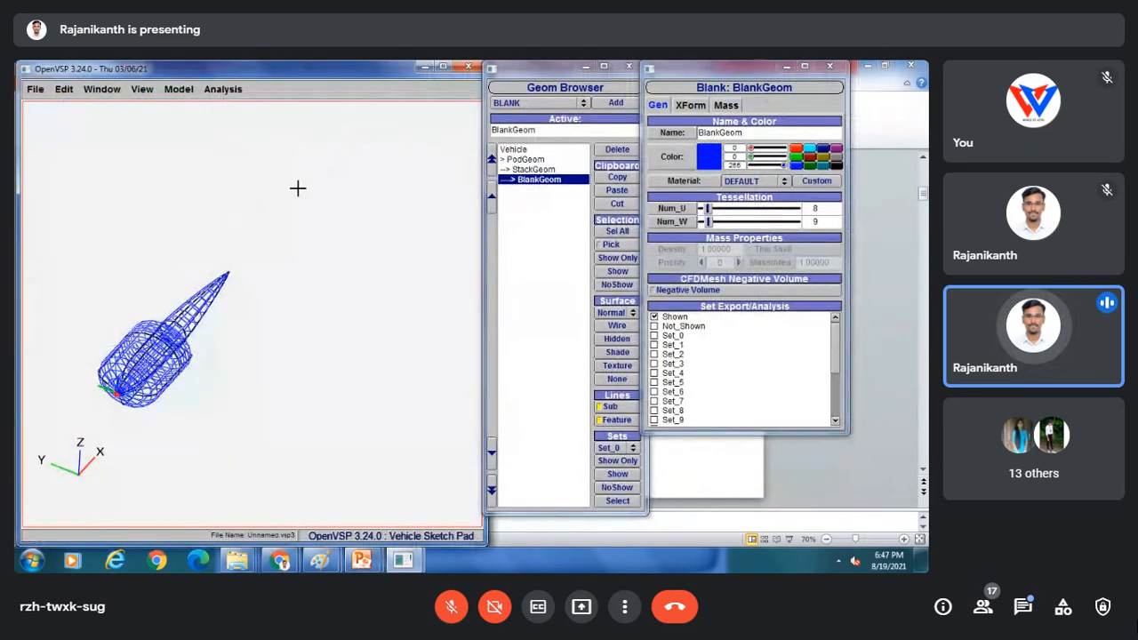
left_click(533, 107)
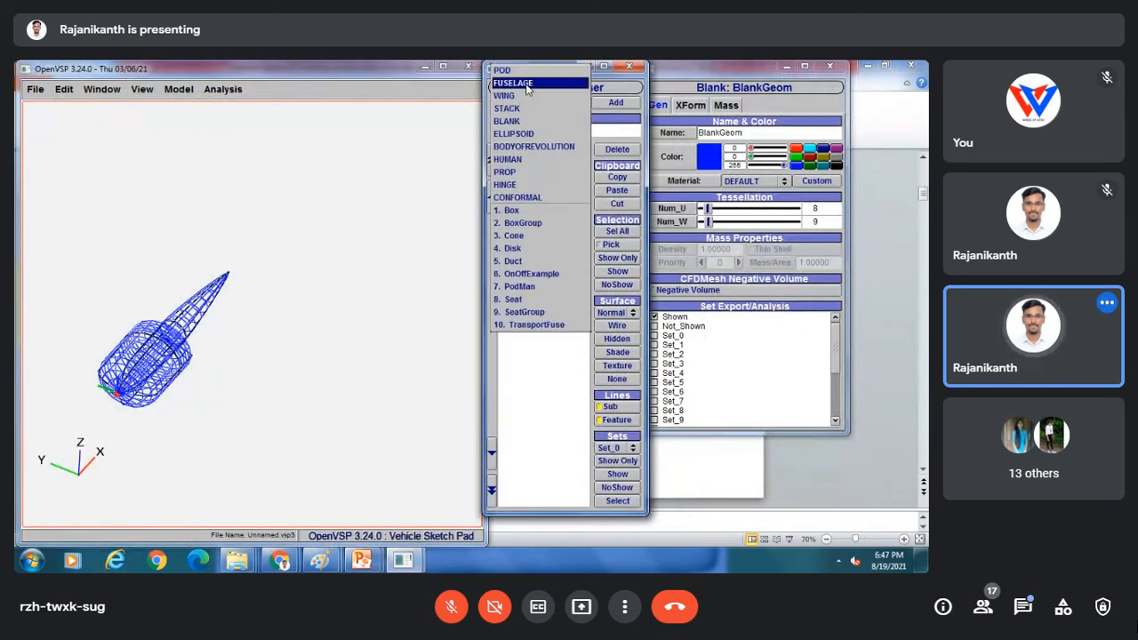
left_click(239, 313)
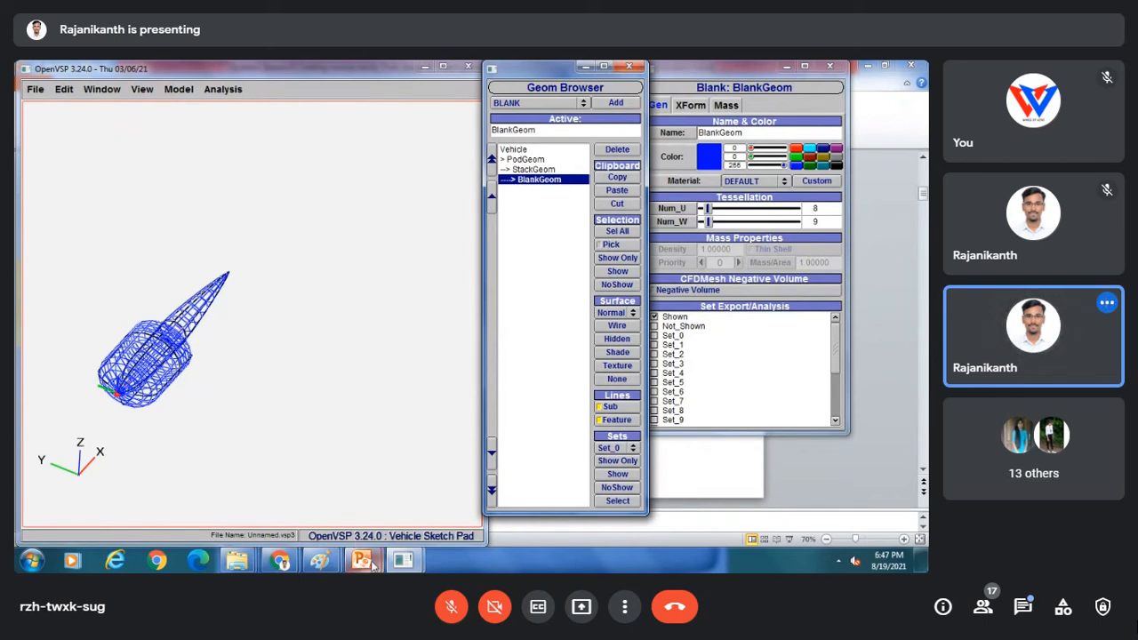
mouse_move(362, 562)
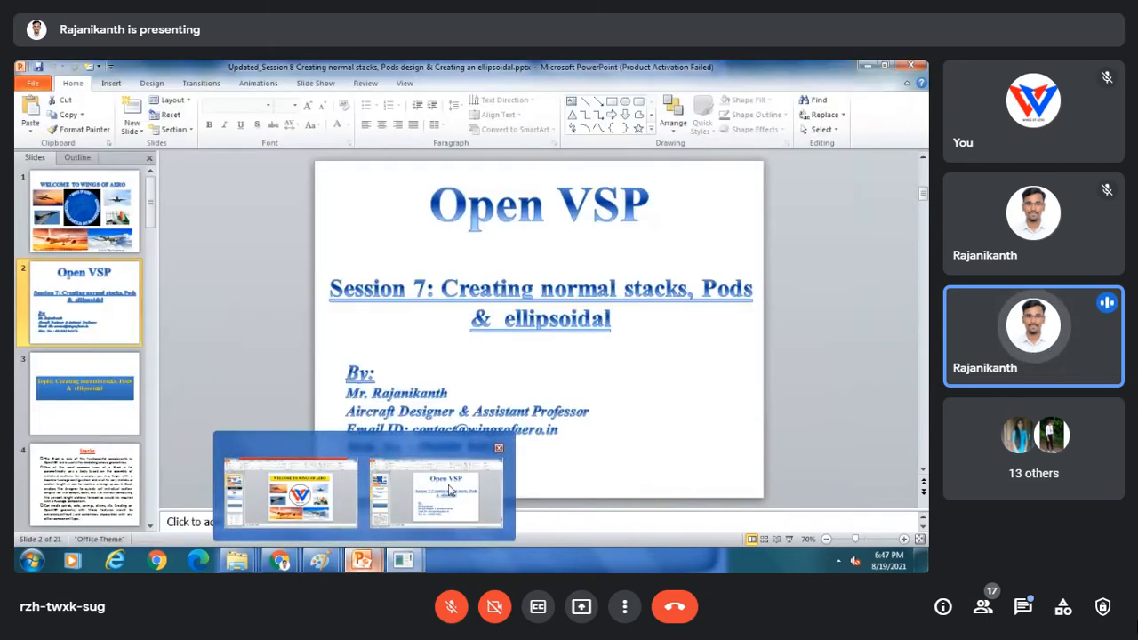
left_click(449, 491)
left_click(789, 539)
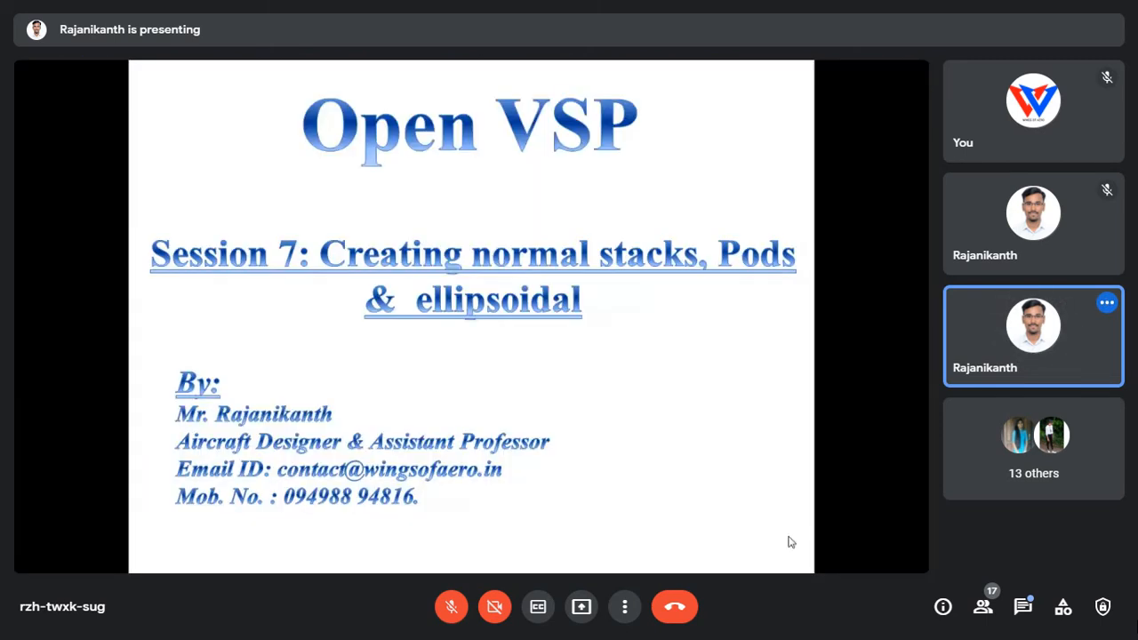
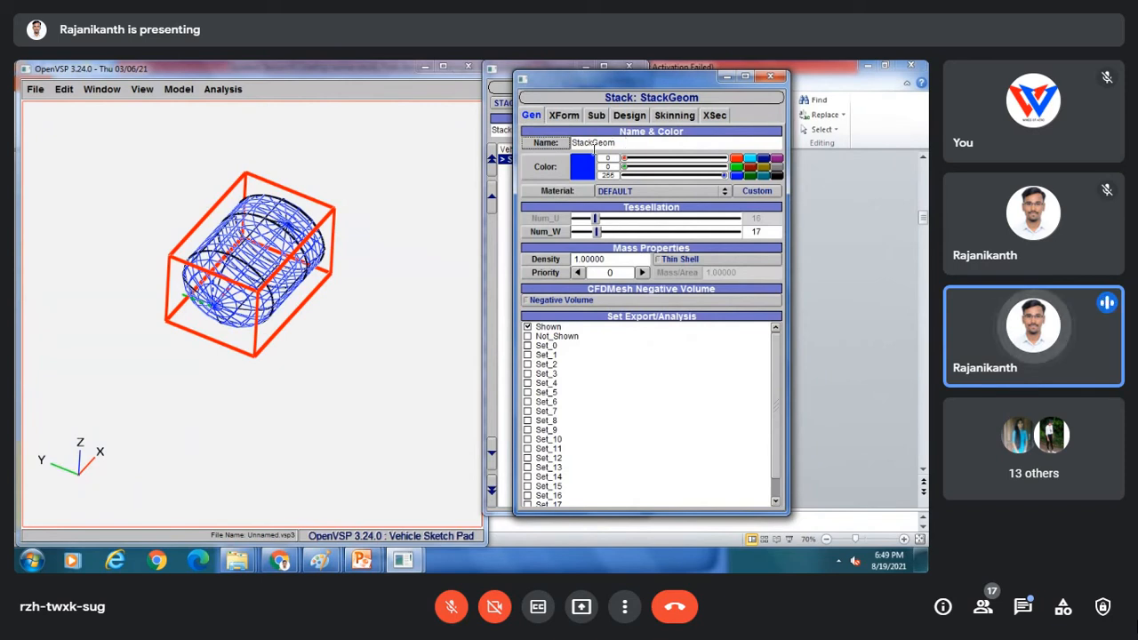
Move the stack to about X 0.870, Y 1.522, Z 1.304 and show its empty sub-surface list.
left_click(566, 116)
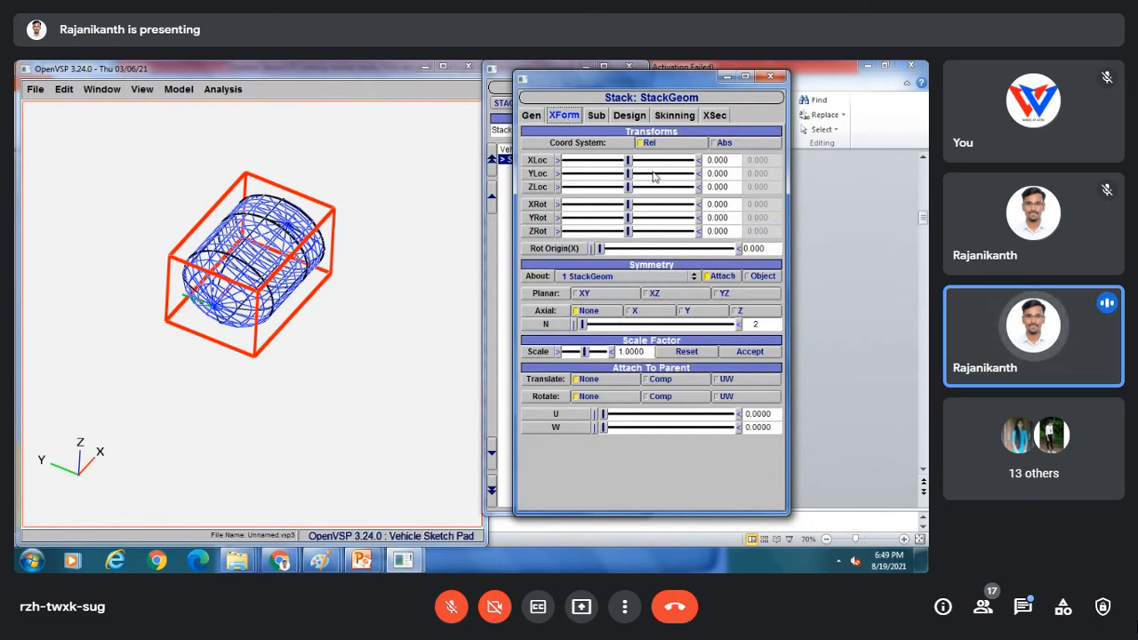
left_click_drag(627, 159, 637, 187)
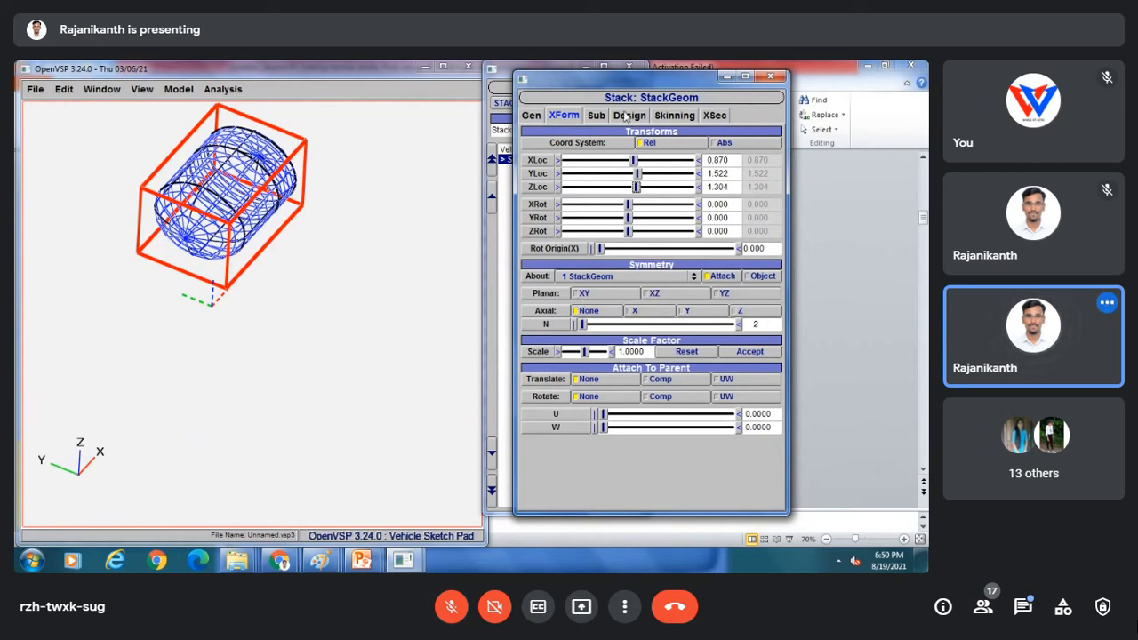
left_click(596, 116)
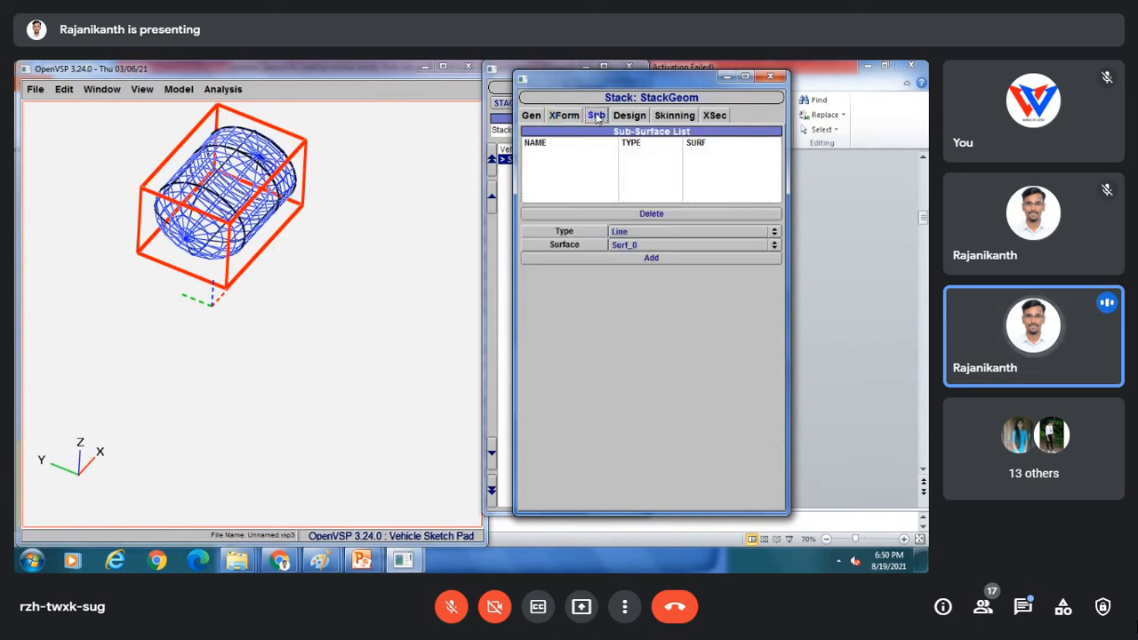
Leave the stack's sub-surface type as Line on Surf_0 and bring up its Design settings.
left_click(630, 233)
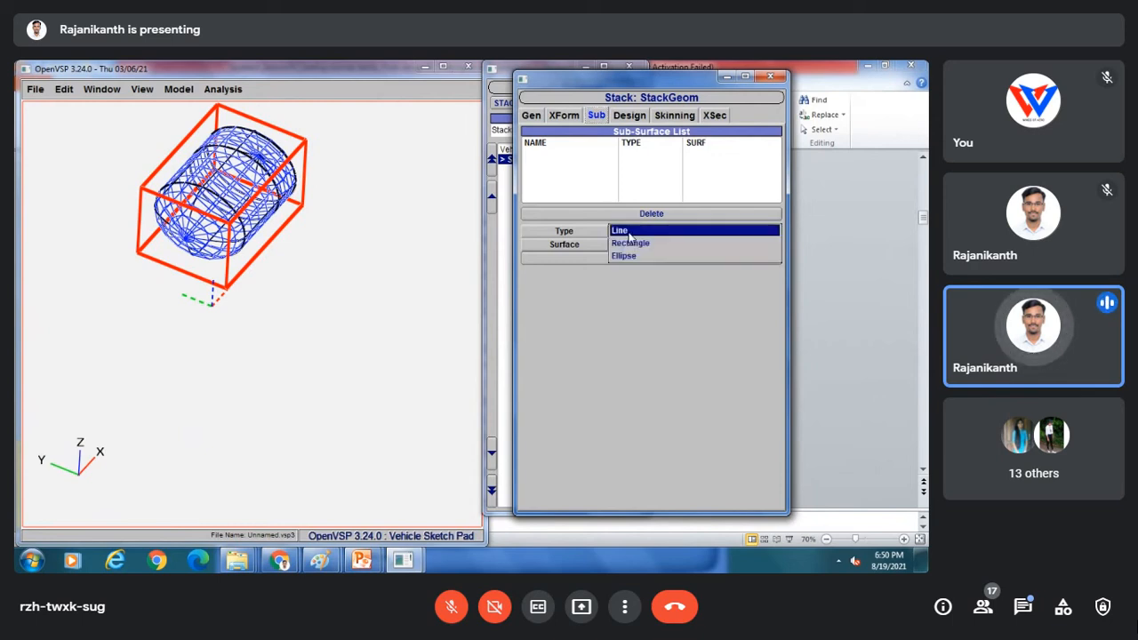
left_click(623, 231)
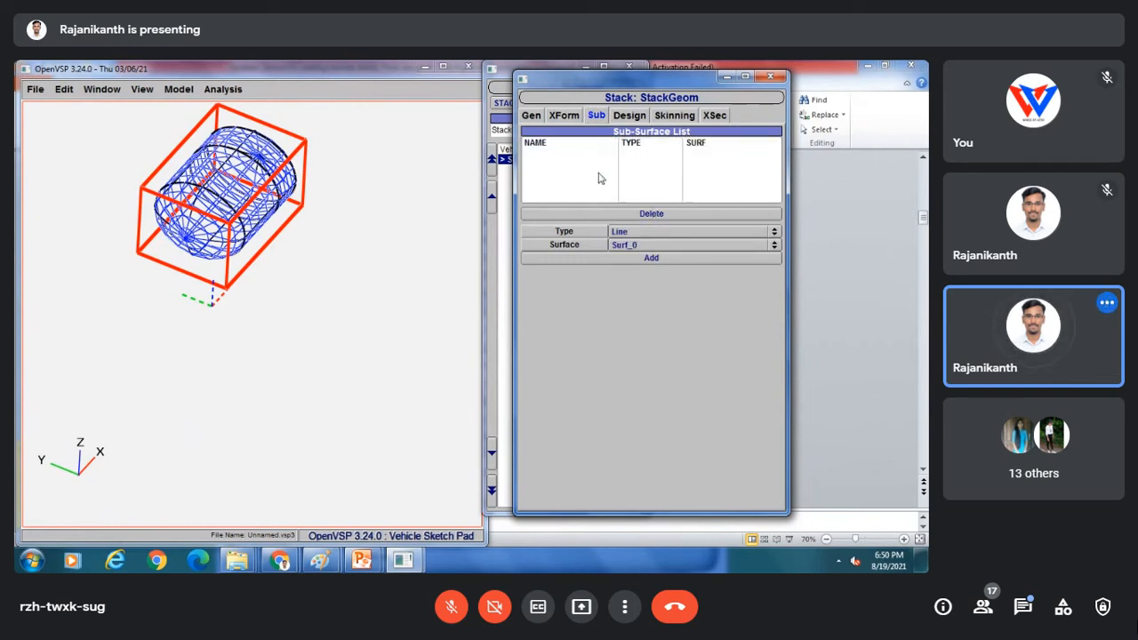
left_click(629, 115)
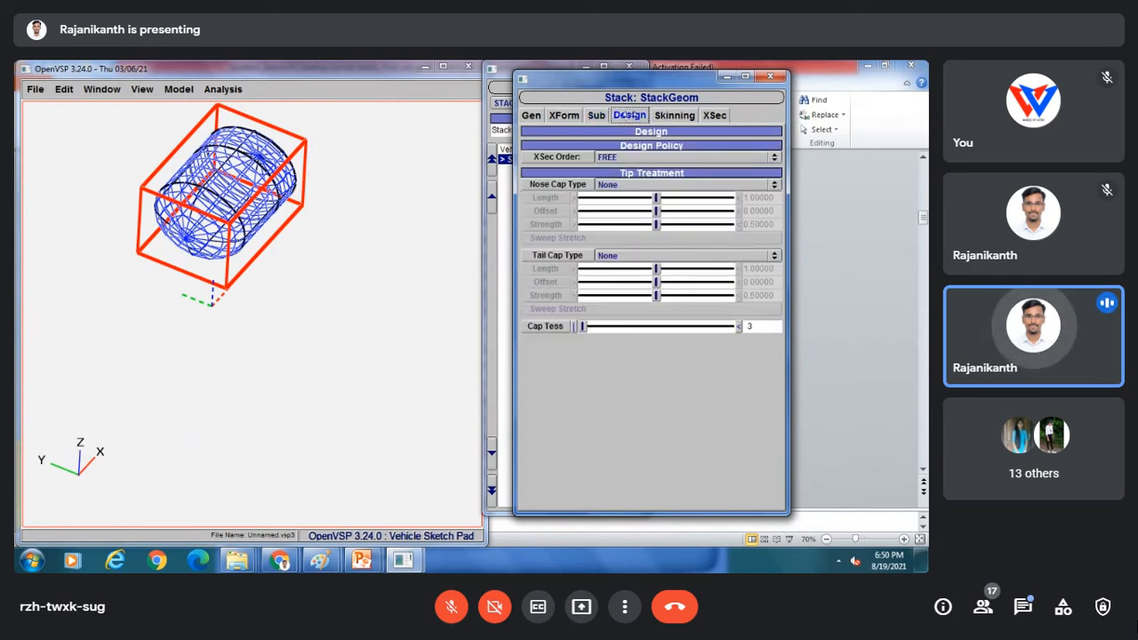
Set the cross-section order to LOOP and orbit the model upright to inspect it.
left_click(628, 157)
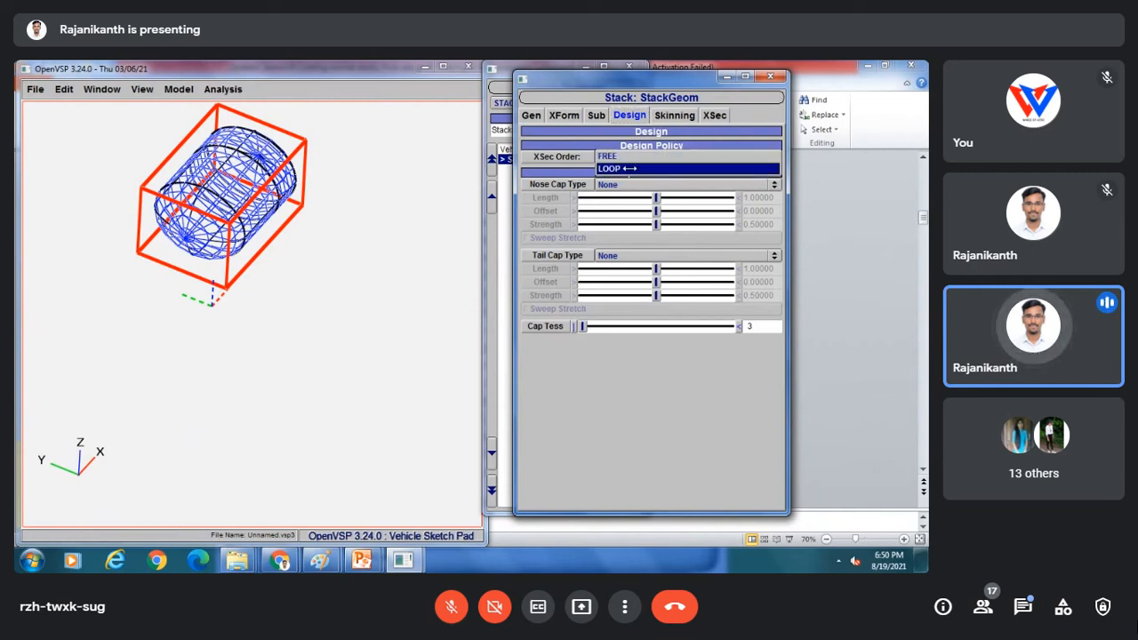
left_click(623, 168)
scroll(267, 195, "up", 3)
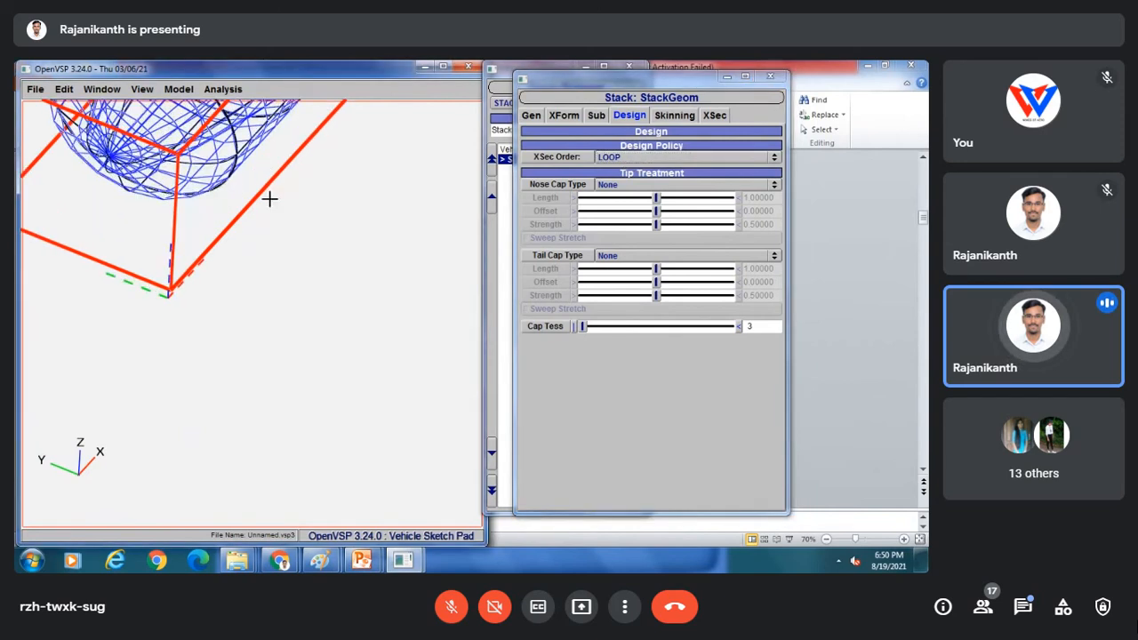
left_click_drag(270, 198, 267, 256)
right_click_drag(160, 147, 270, 271)
left_click_drag(220, 191, 215, 334)
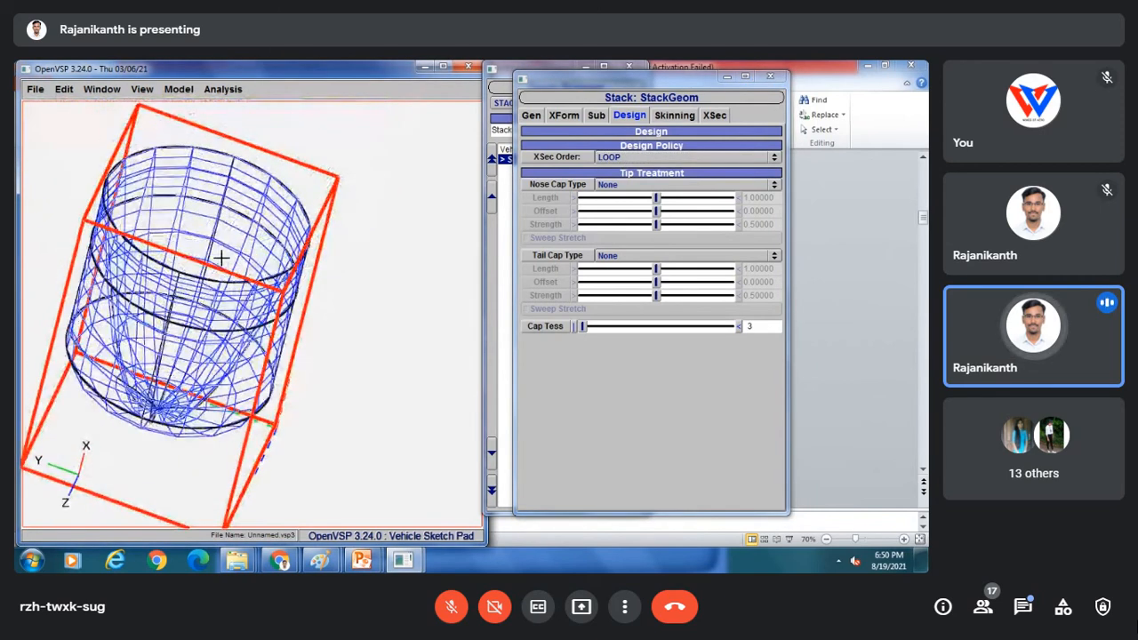
scroll(216, 193, "down", 5)
scroll(222, 210, "up", 10)
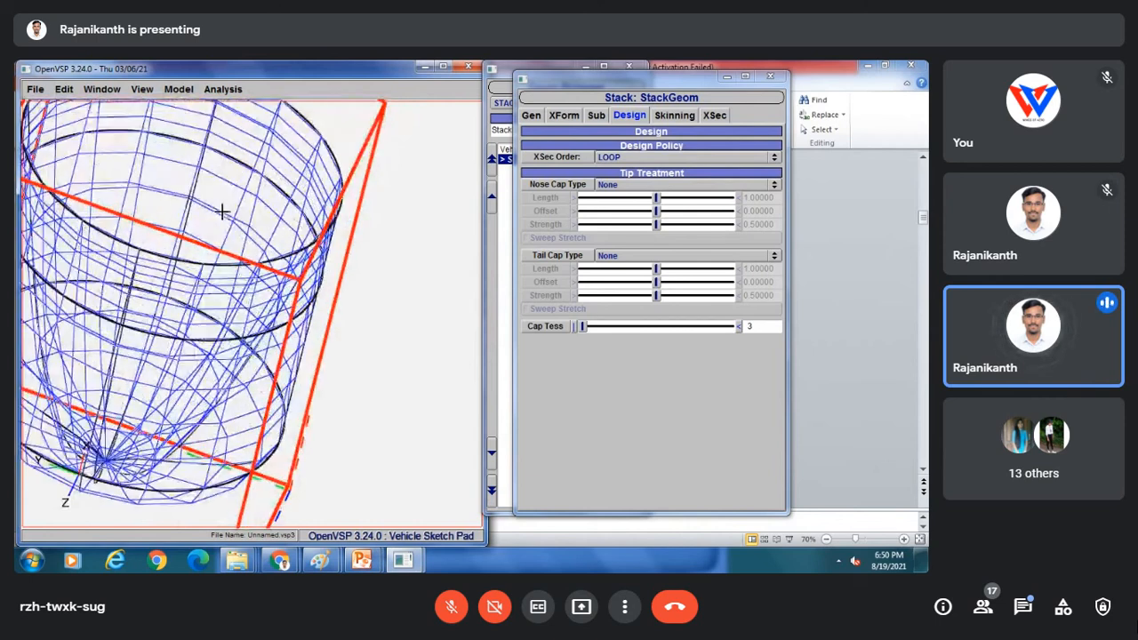
scroll(225, 200, "down", 7)
left_click_drag(274, 225, 317, 143)
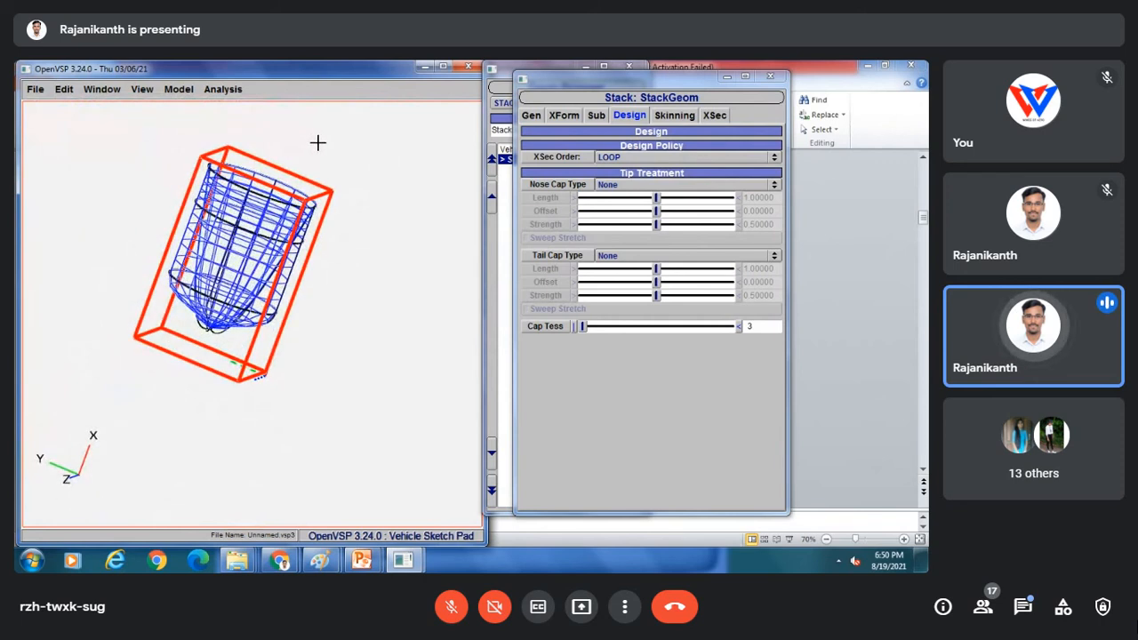
Give the stack a Round nose cap of length 1.39 and an Edge tail cap of length 1.27.
left_click(638, 183)
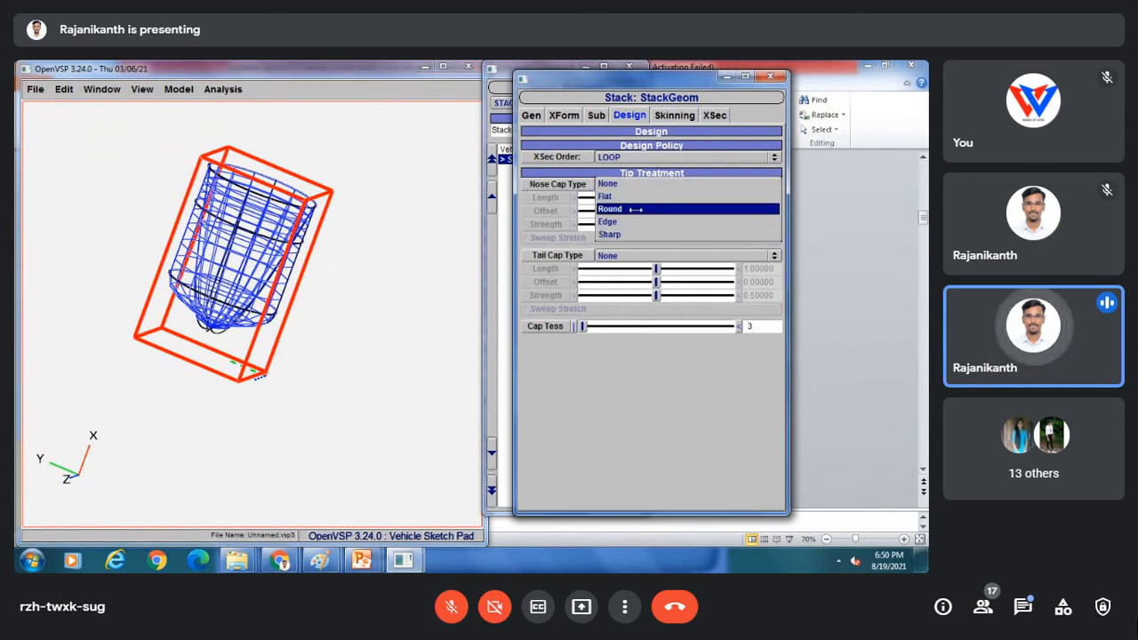
left_click(632, 209)
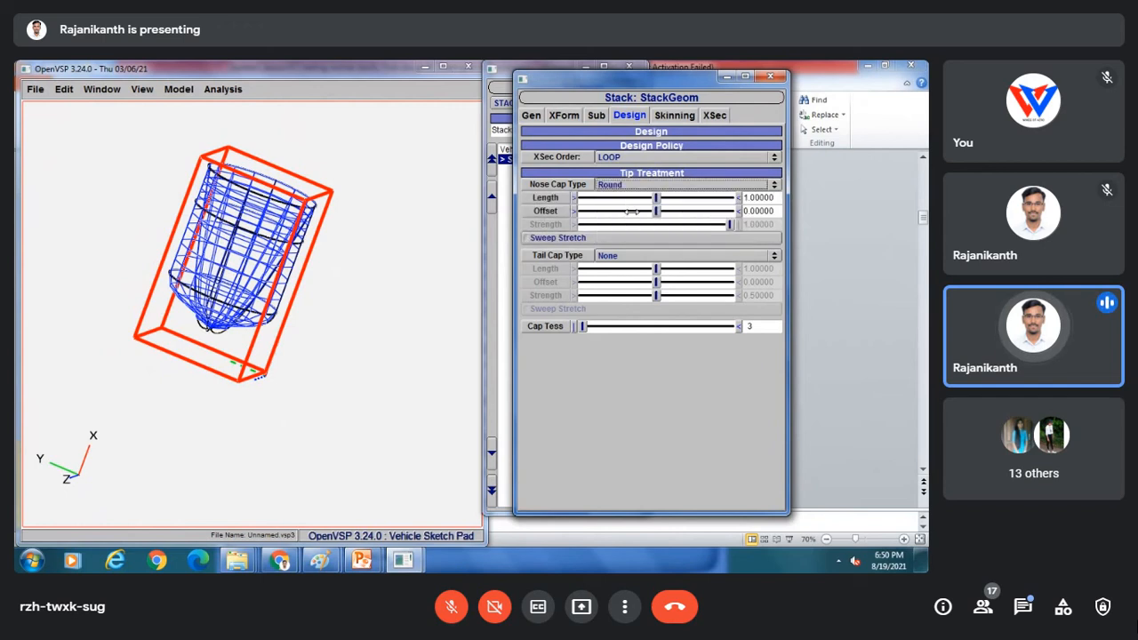
left_click_drag(658, 197, 683, 211)
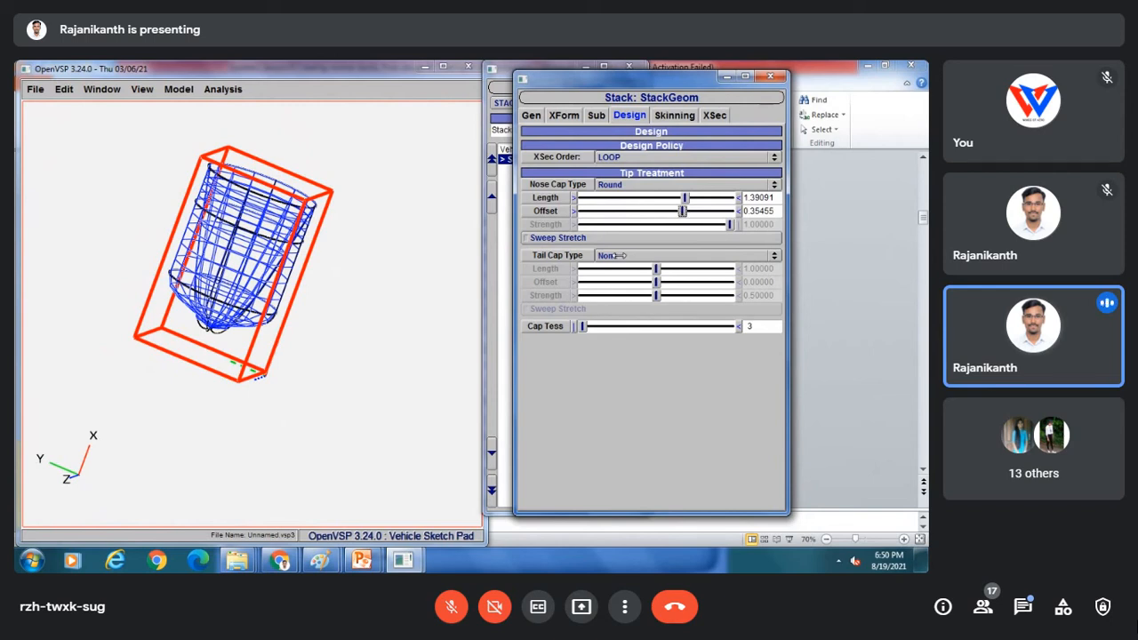
left_click(624, 255)
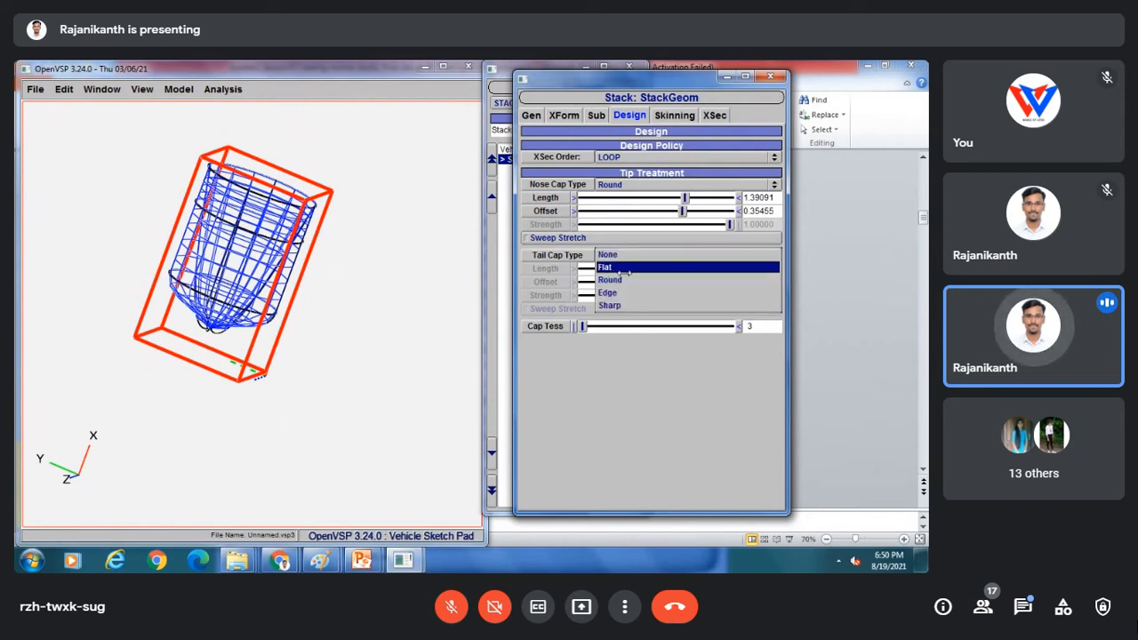
left_click(625, 268)
left_click(649, 257)
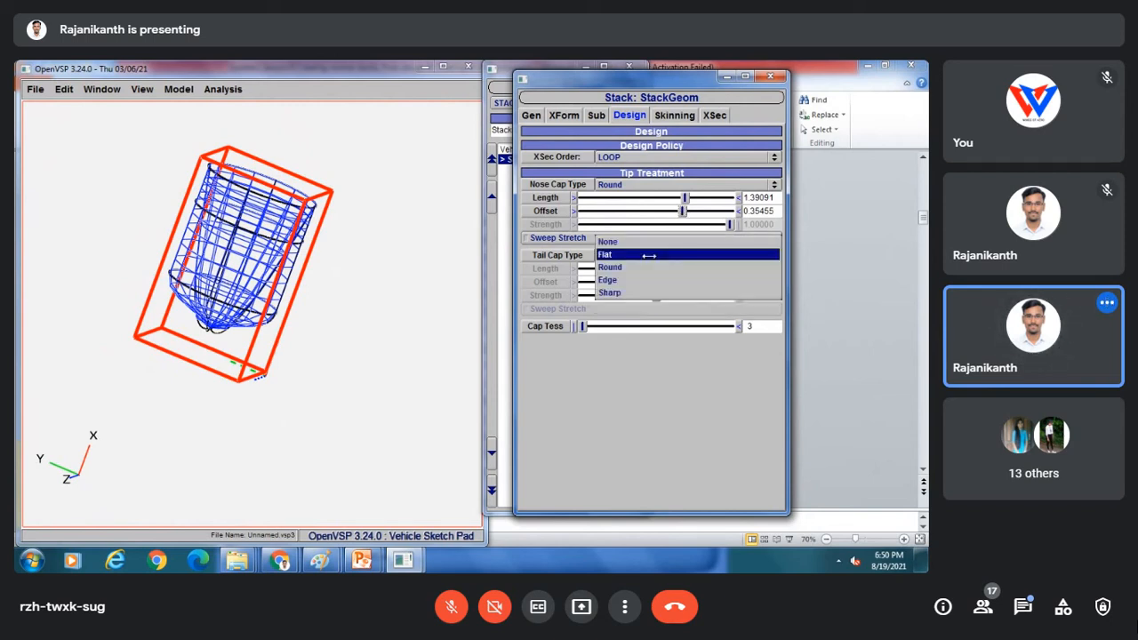
left_click(639, 278)
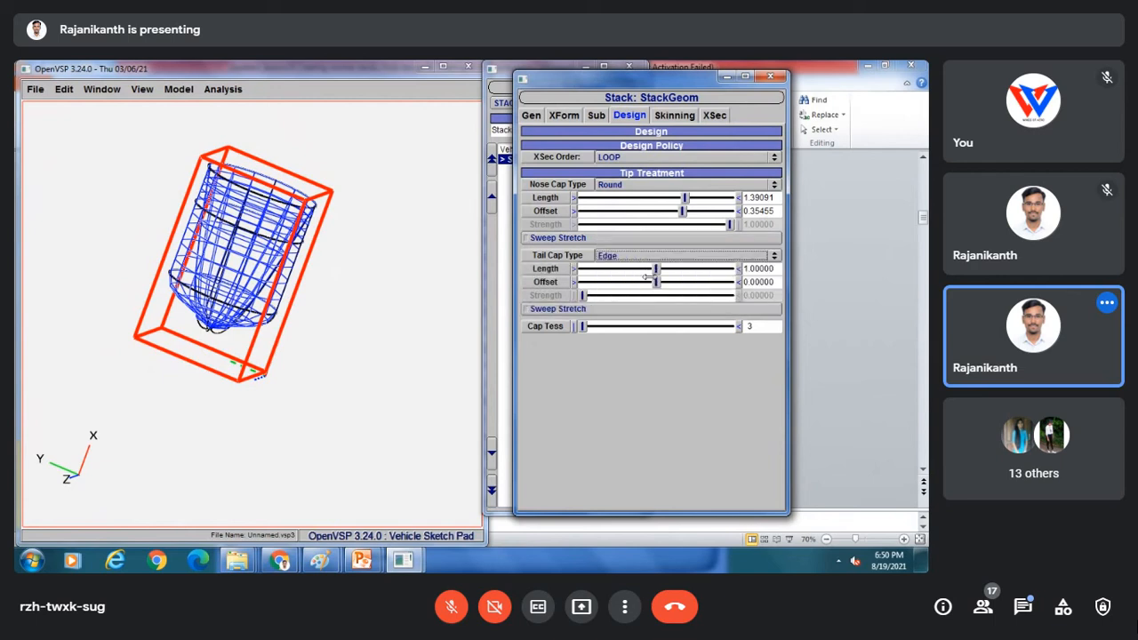
mouse_move(657, 269)
left_mouse_down()
mouse_move(676, 269)
mouse_move(670, 281)
left_mouse_up()
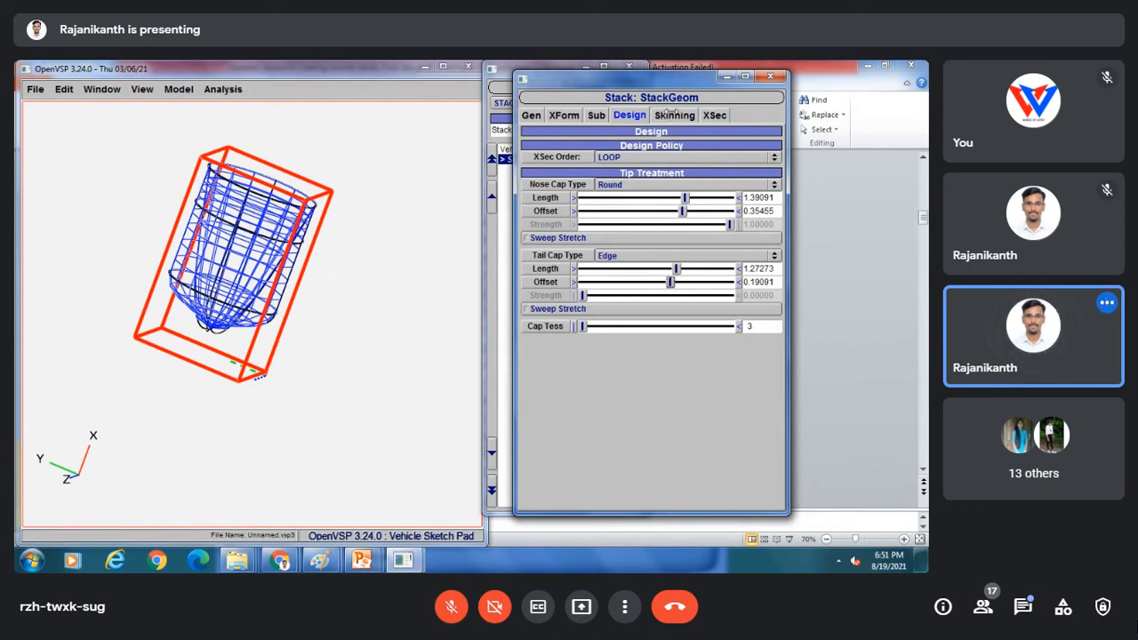
Reset the cross-section order to FREE and show the skinning settings for section 0.
left_click(648, 153)
left_click(646, 147)
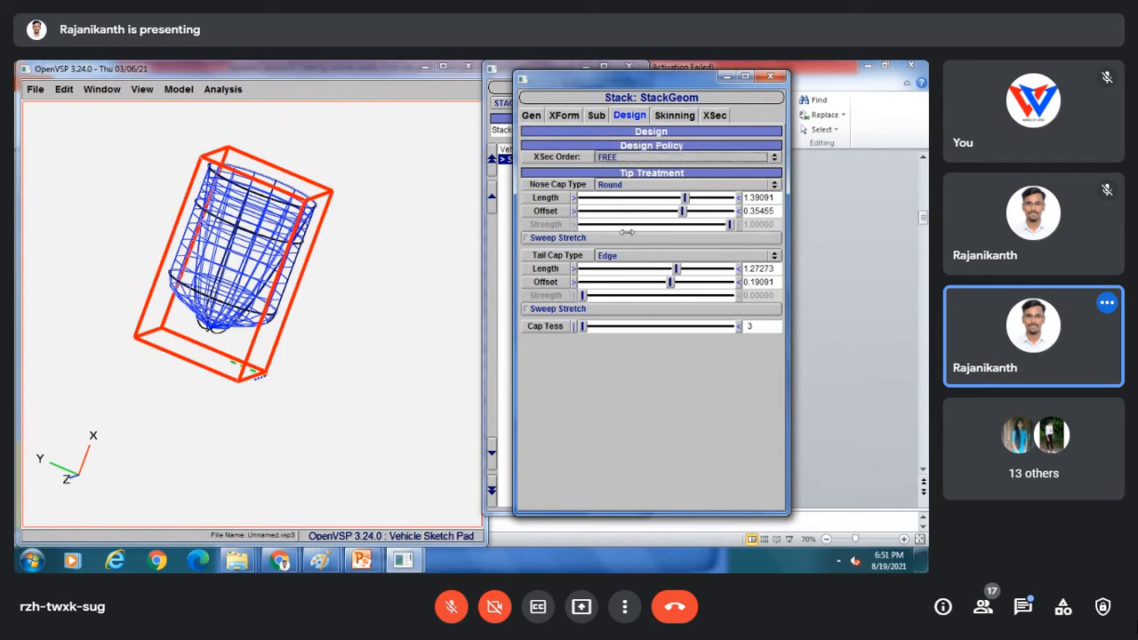
left_click(672, 117)
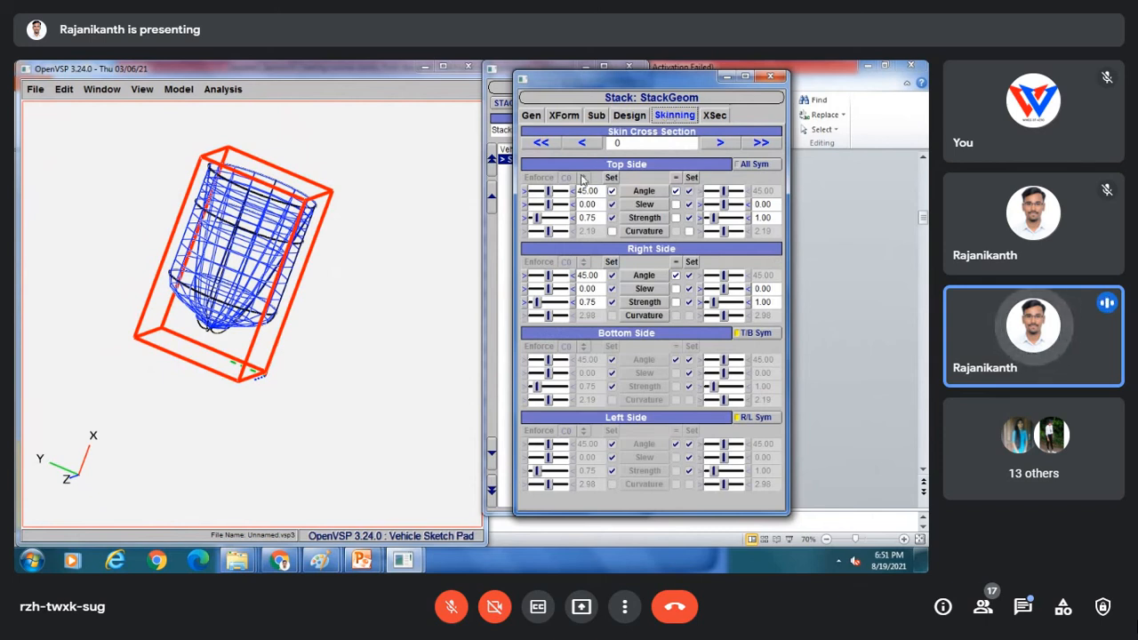
Set section 0's top side to angle 80.22, slew -46.96, strength 5.75, curvature 3.94, equal on both sides.
left_click_drag(548, 191, 546, 218)
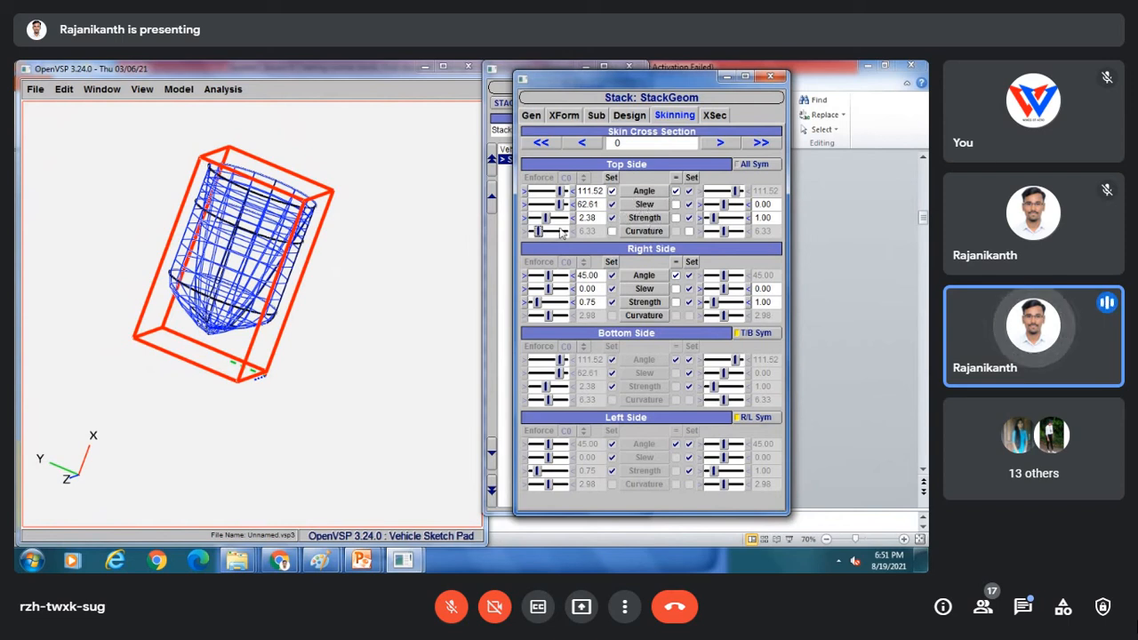
left_click(612, 232)
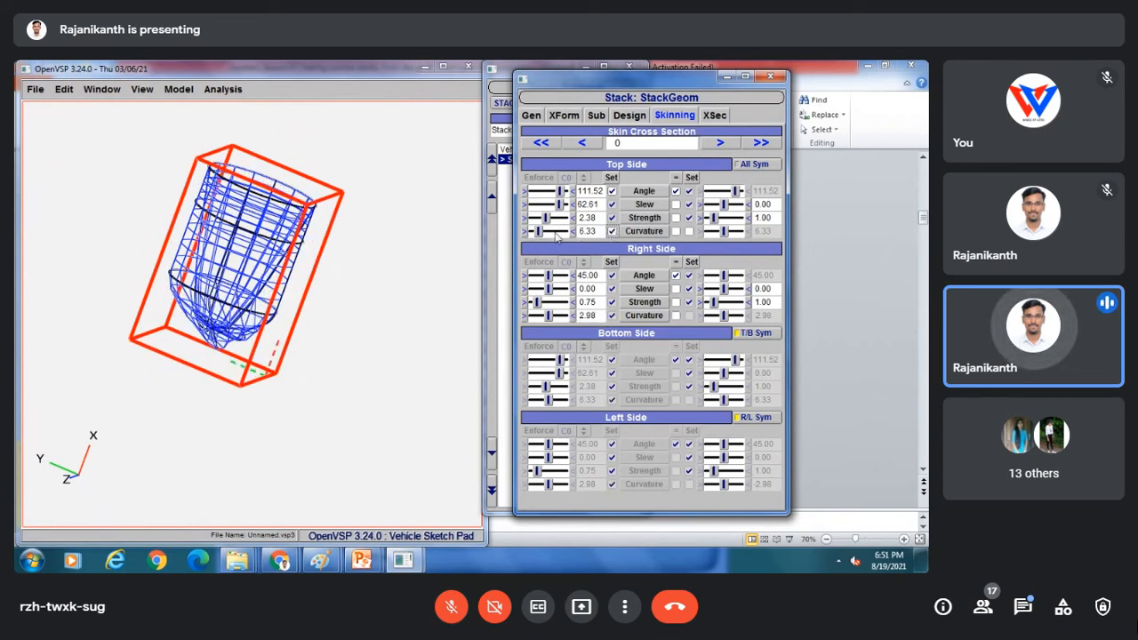
left_click_drag(539, 231, 555, 192)
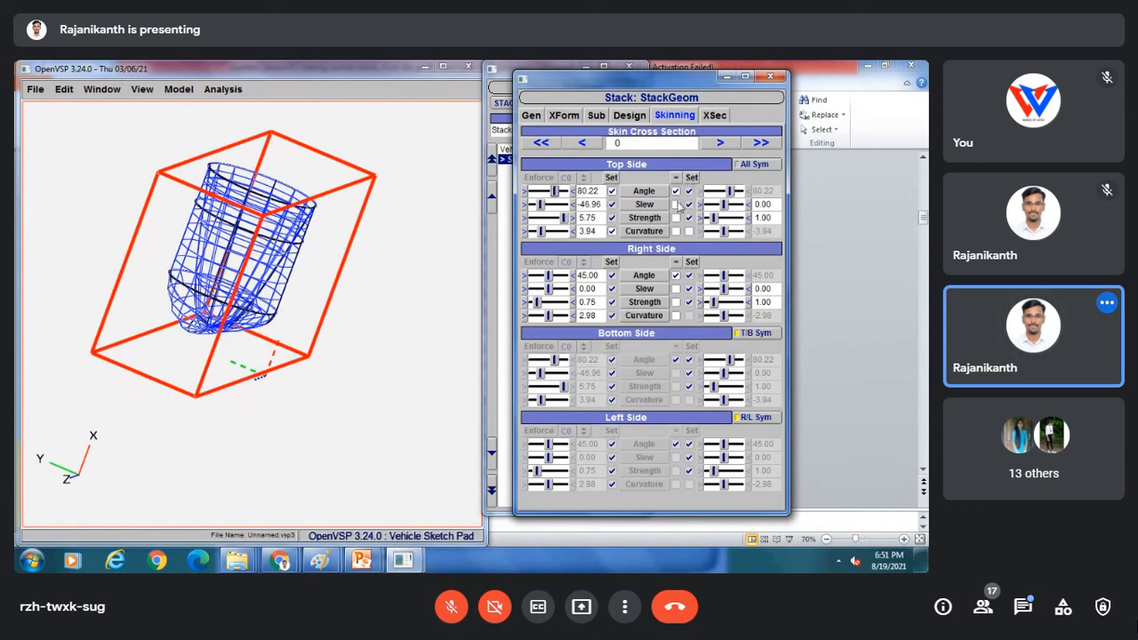
left_click(676, 205)
left_click(676, 218)
left_click(676, 231)
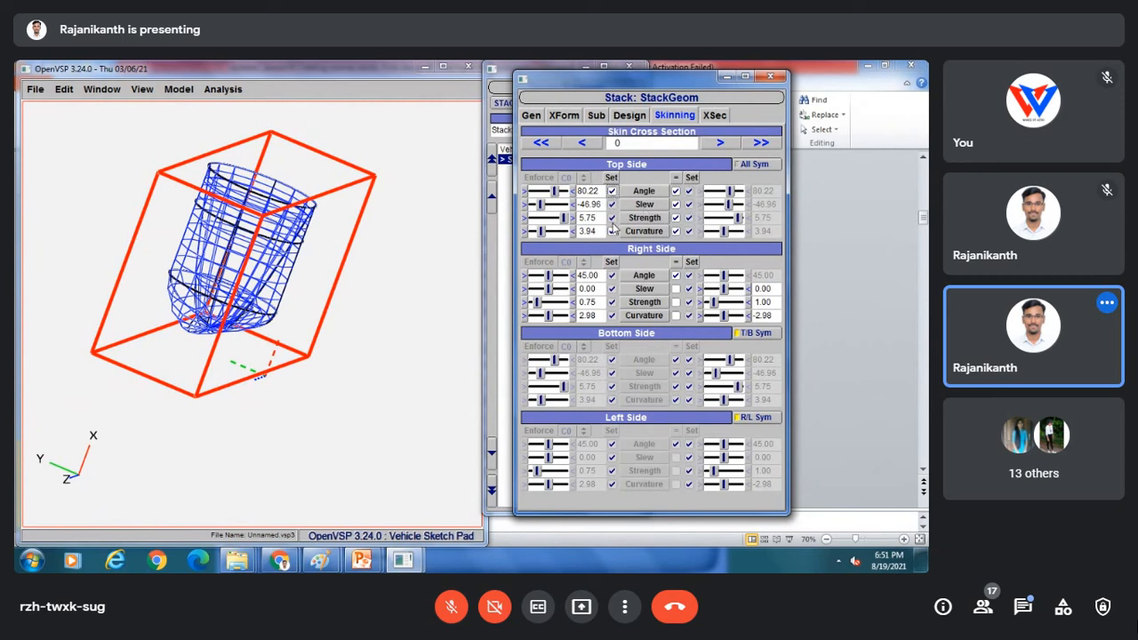
Try All Sym, then toggle the top/bottom and right/left links, leaving bottom linked to top.
left_click(752, 164)
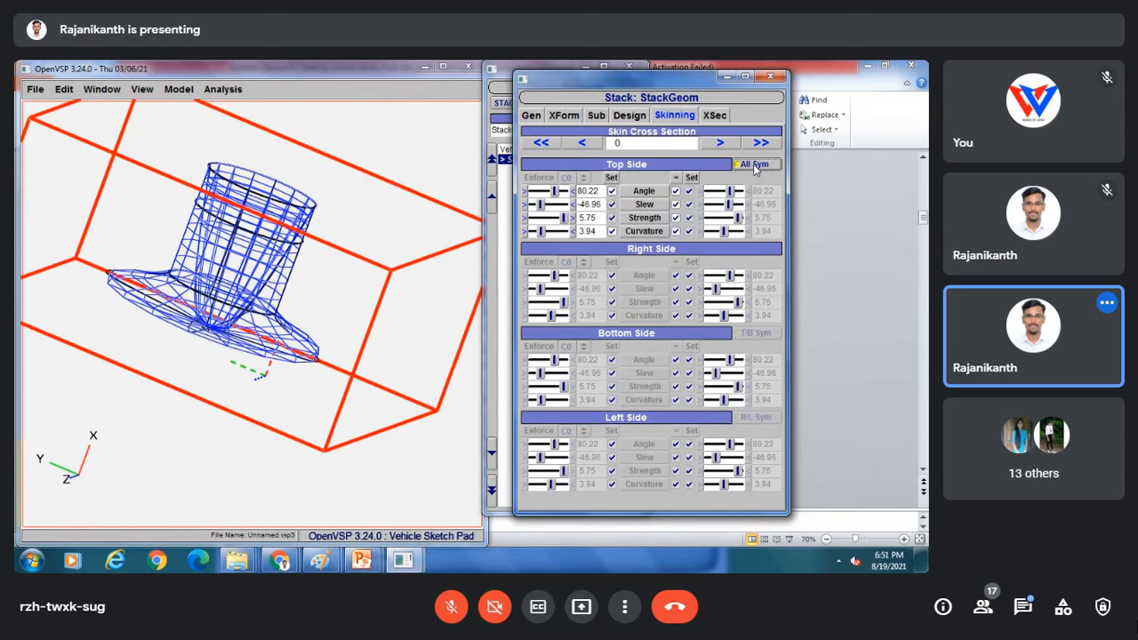
left_click_drag(304, 294, 286, 247)
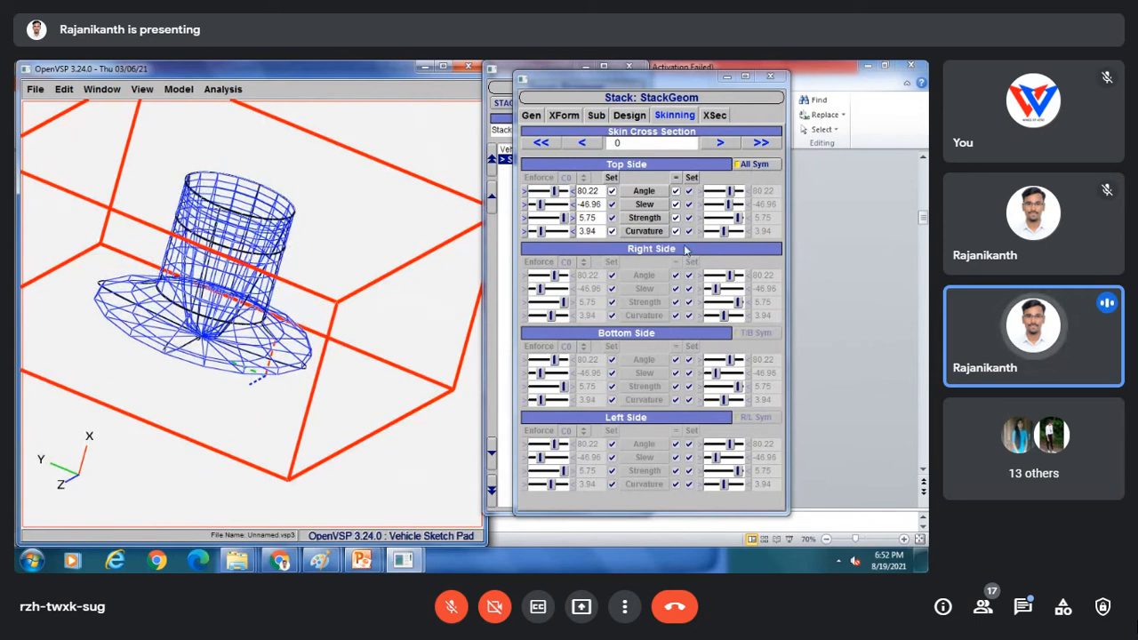
left_click(753, 165)
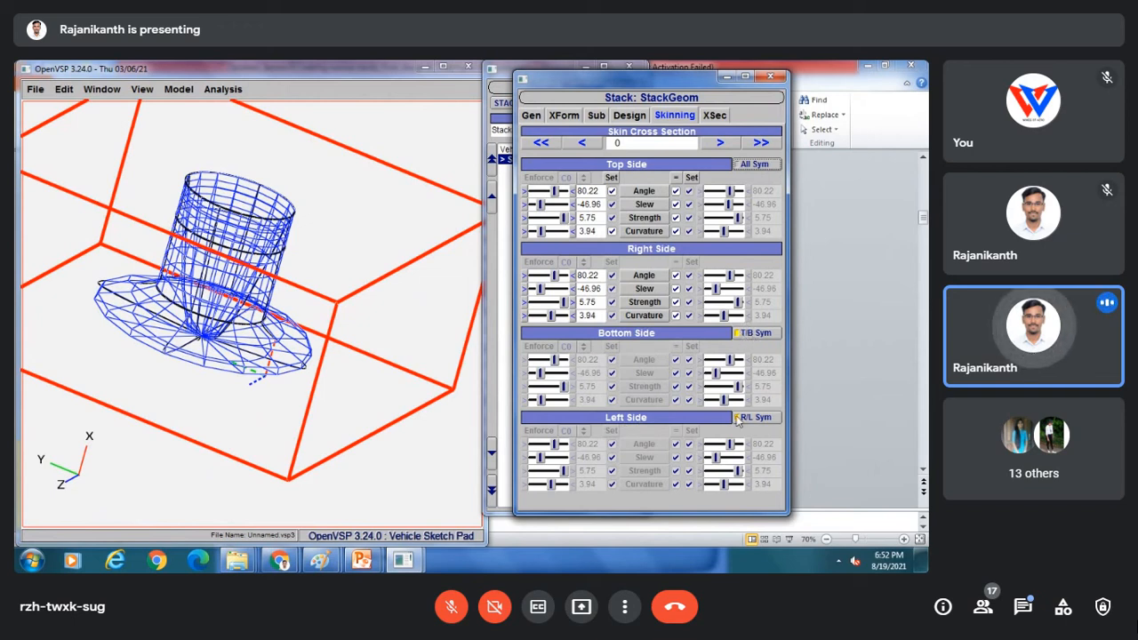
left_click(750, 333)
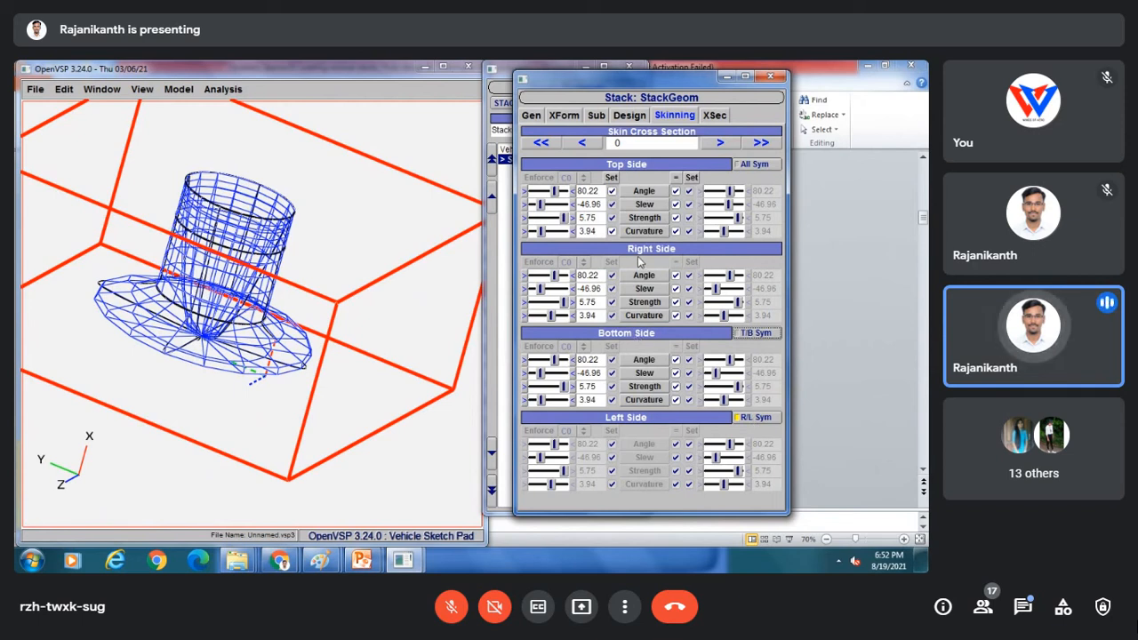
left_click(747, 420)
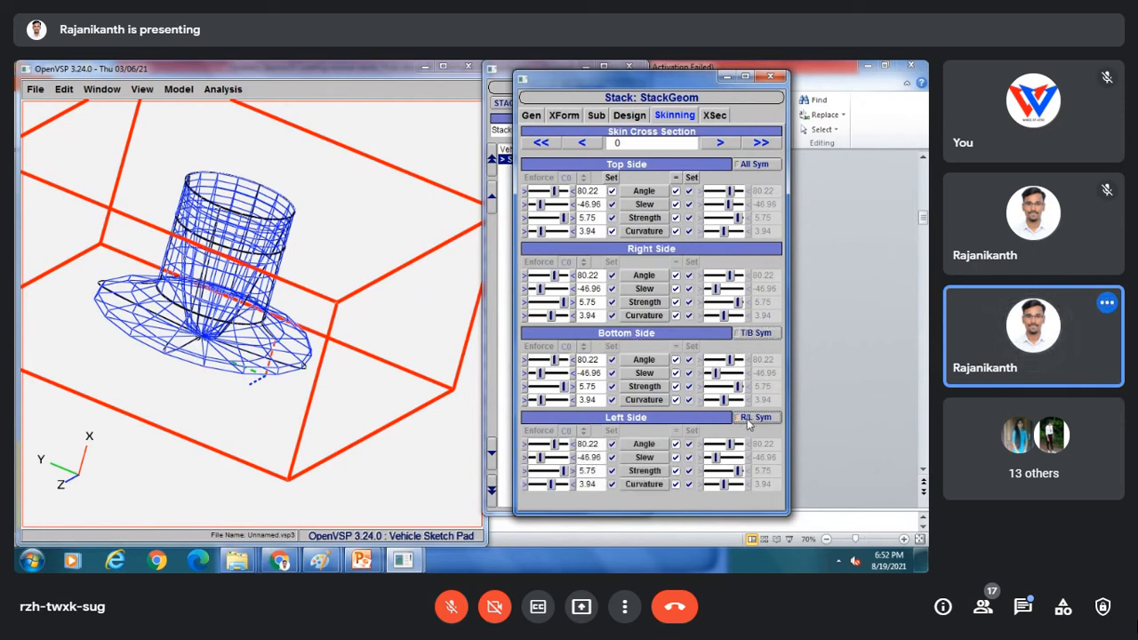
left_click(749, 334)
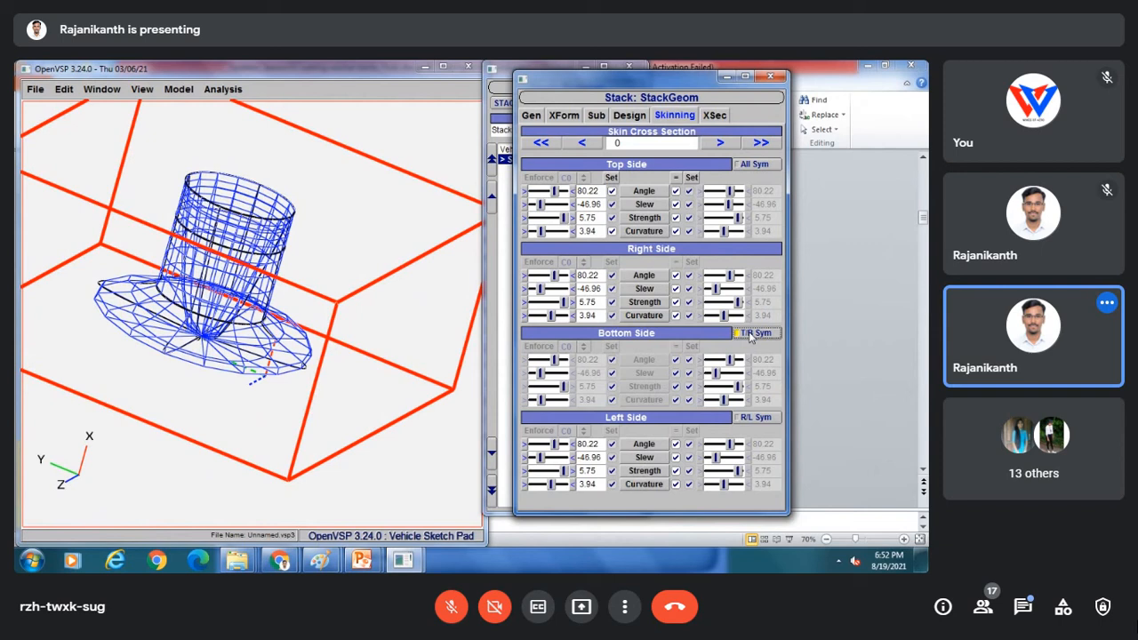
left_click(742, 334)
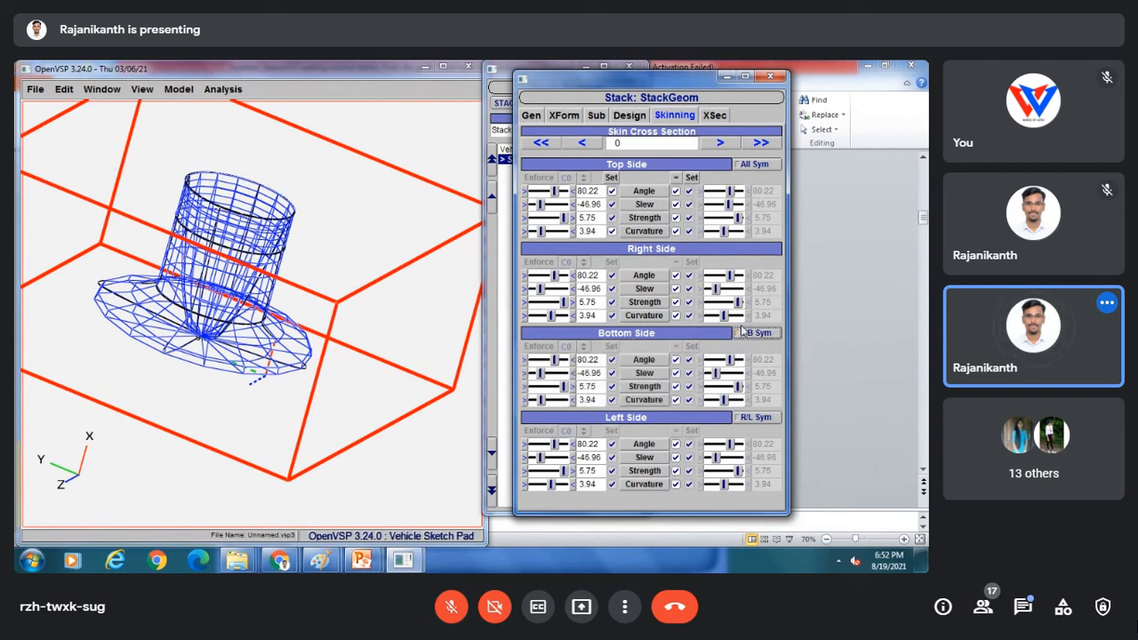
left_click(736, 334)
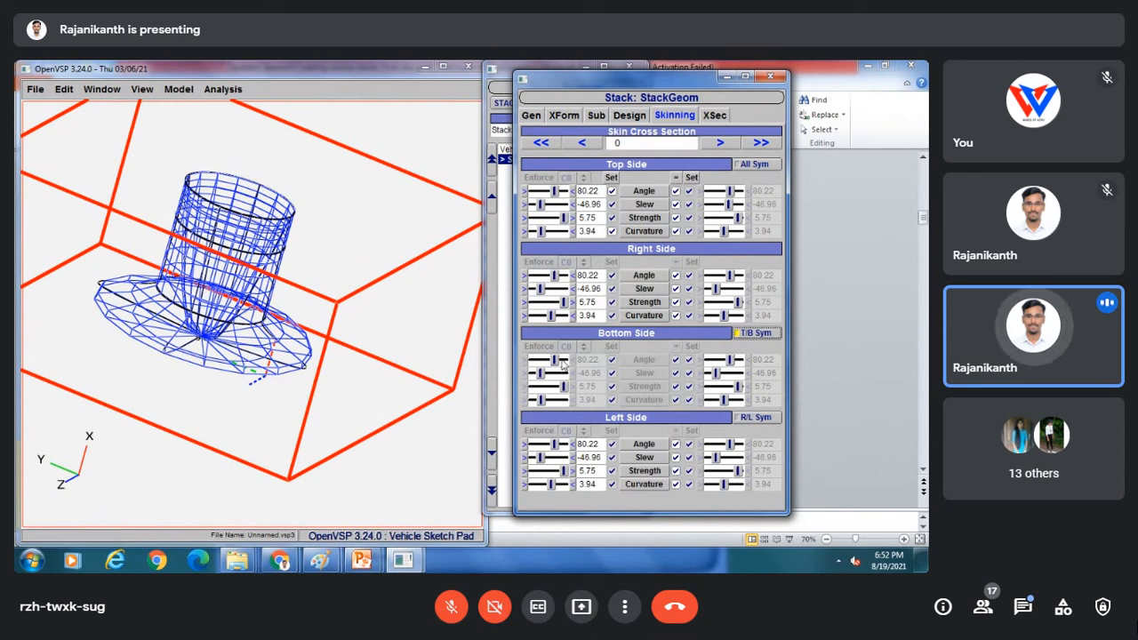
Set the right side to angle 135 and slew 90, mirror it left, and unlink bottom from top.
left_click(715, 277)
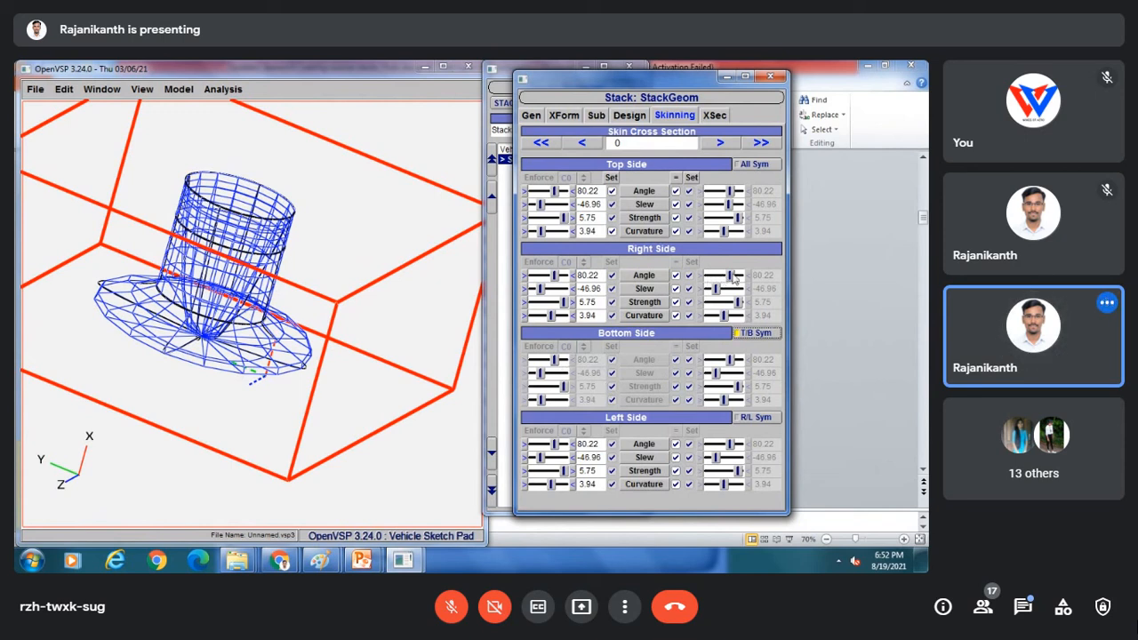
left_click_drag(718, 275, 724, 287)
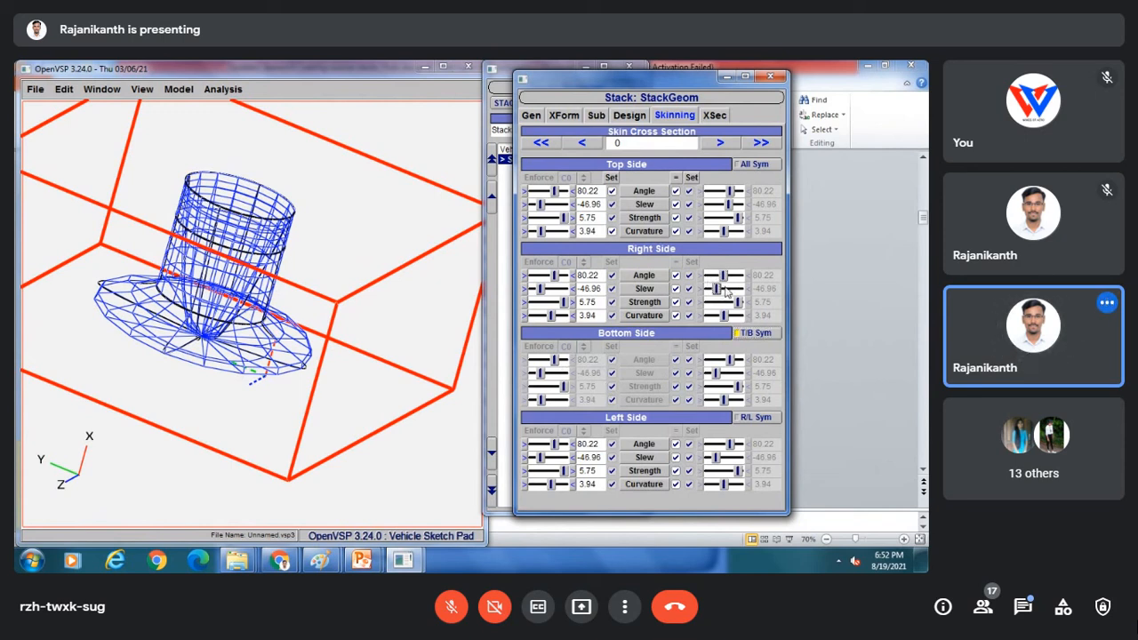
left_click_drag(540, 289, 572, 291)
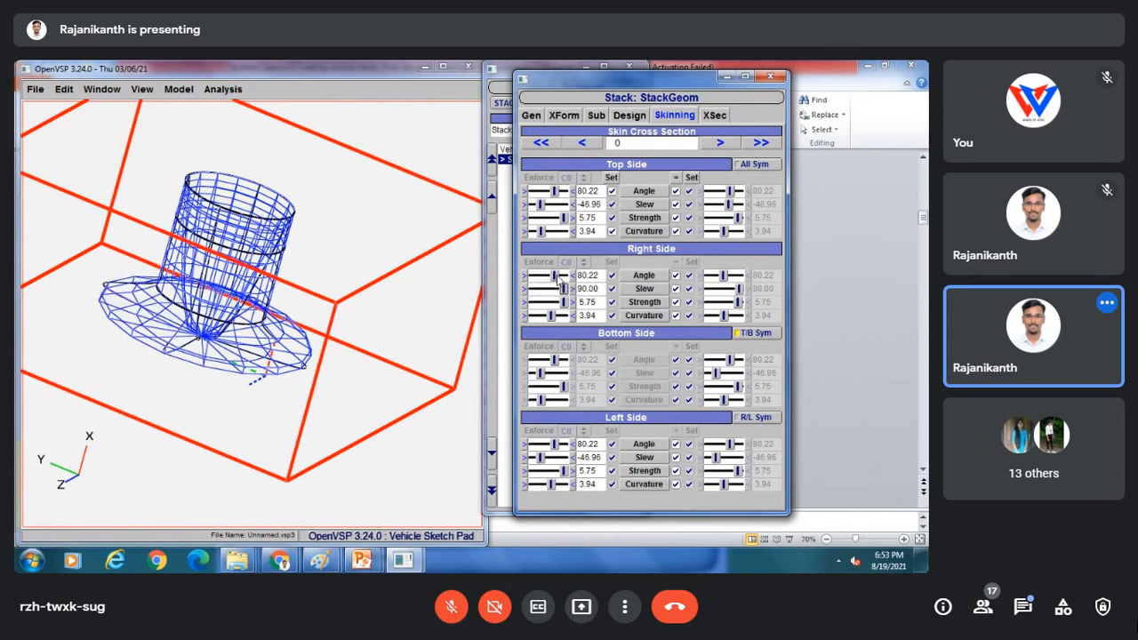
mouse_move(559, 277)
left_mouse_down()
mouse_move(538, 280)
mouse_move(565, 276)
left_mouse_up()
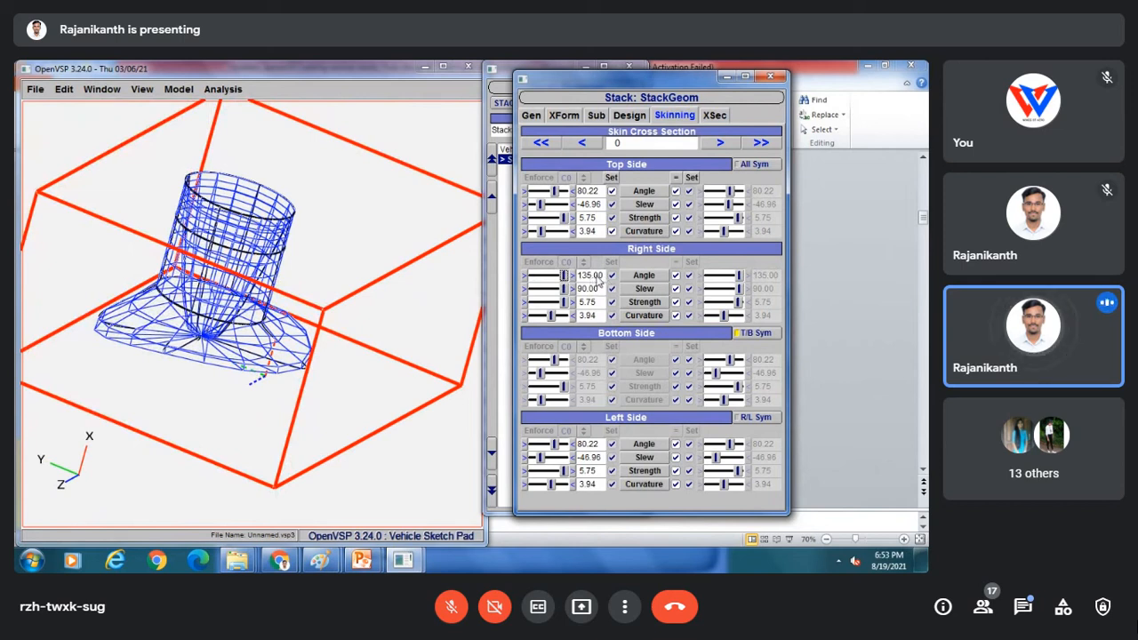
mouse_move(555, 444)
left_mouse_down()
mouse_move(538, 449)
mouse_move(567, 442)
left_mouse_up()
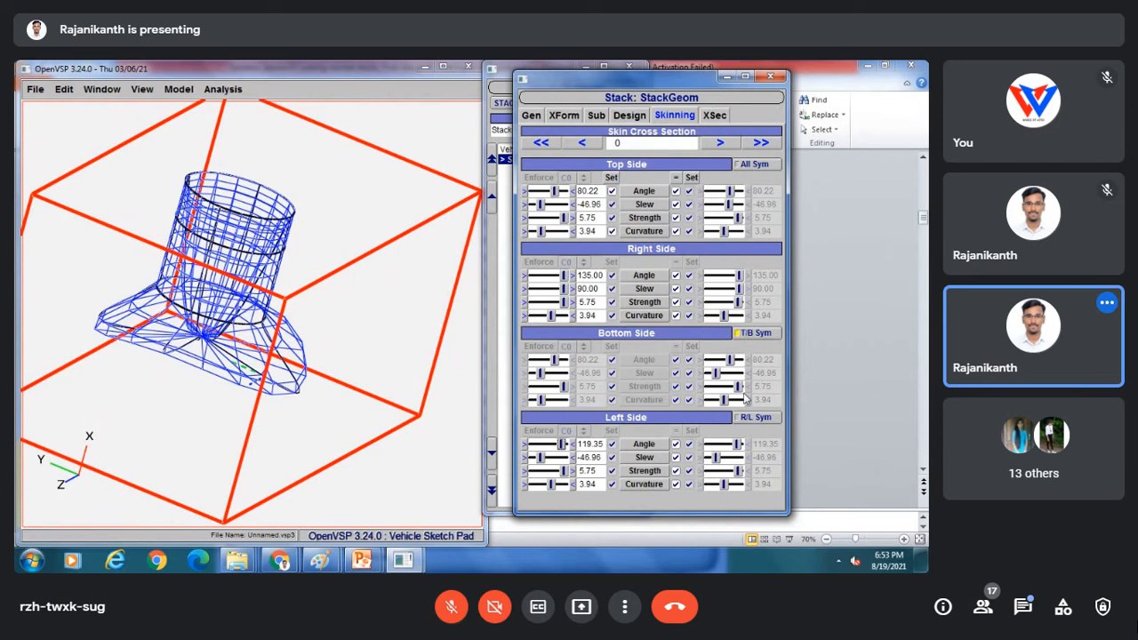
left_click(745, 418)
left_click(752, 332)
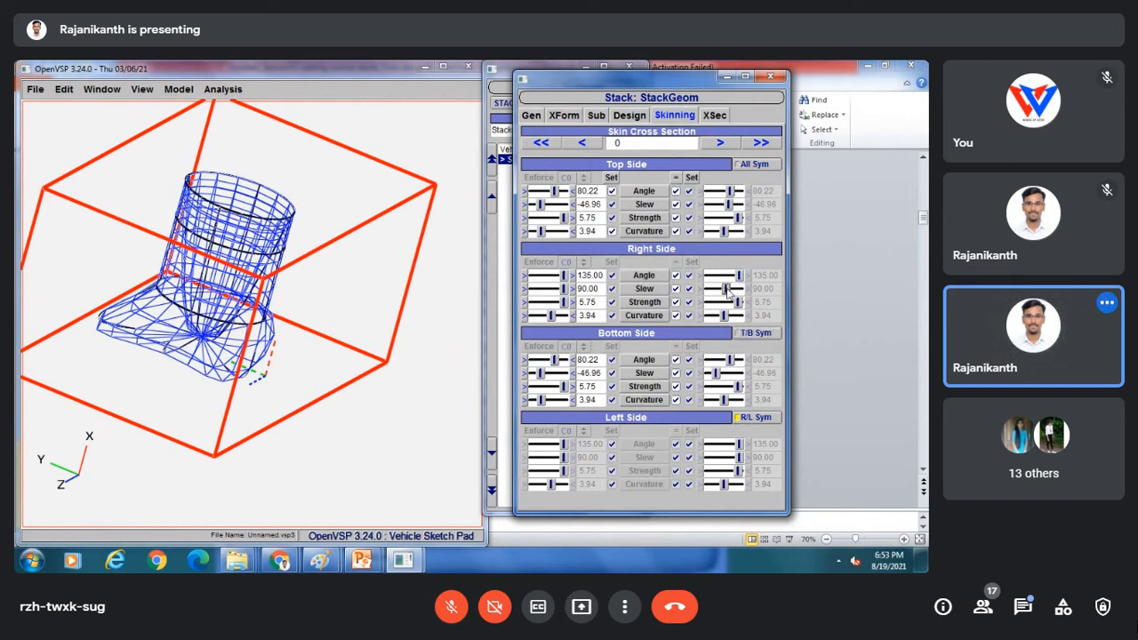
Lower the side slew to 50.87 and strength to 3.50; set the bottom to angle 37.17, slew 62.61.
mouse_move(562, 290)
left_mouse_down()
mouse_move(550, 290)
mouse_move(551, 304)
left_mouse_up()
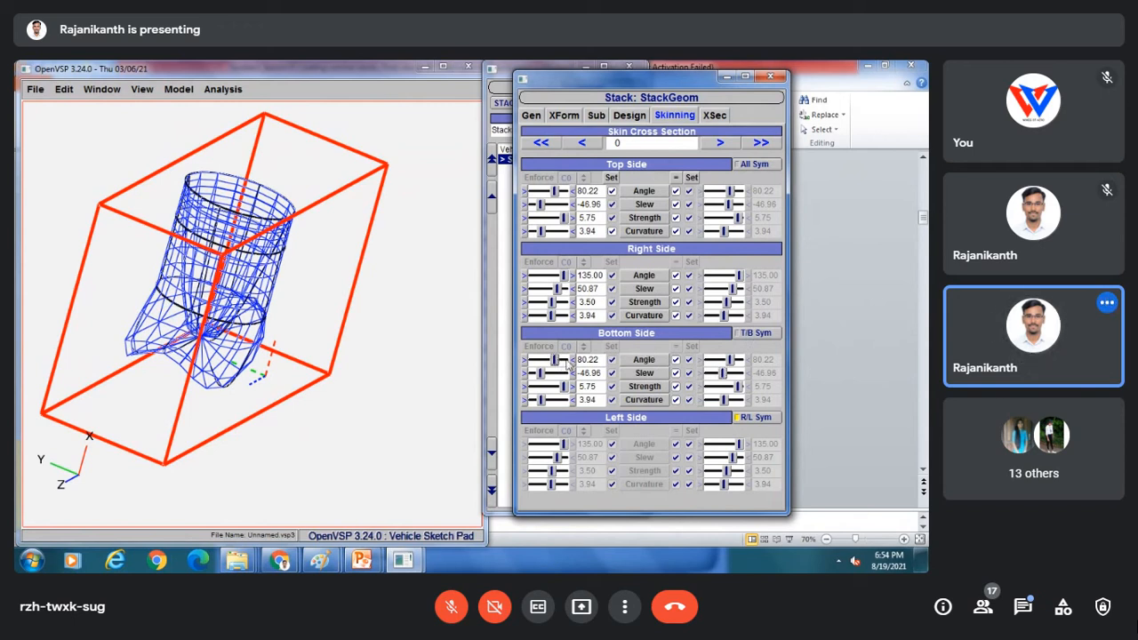
left_click_drag(568, 363, 563, 373)
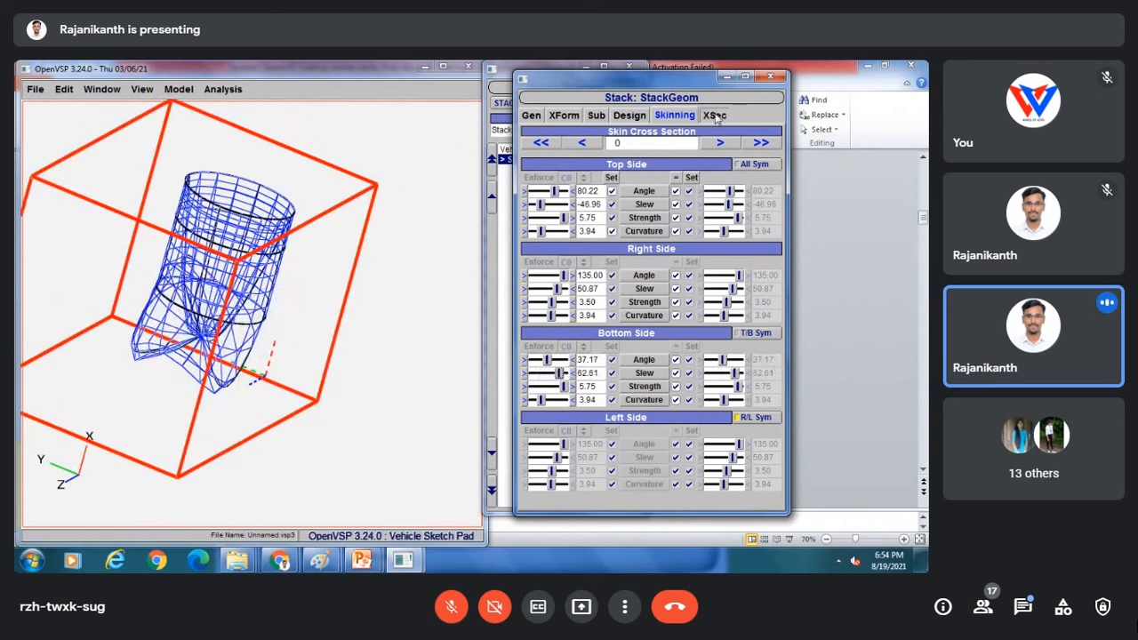
Switch between the cross-section and skinning settings, then move the stack window aside to reveal the geometry list.
left_click(715, 116)
left_click(674, 116)
left_click(714, 117)
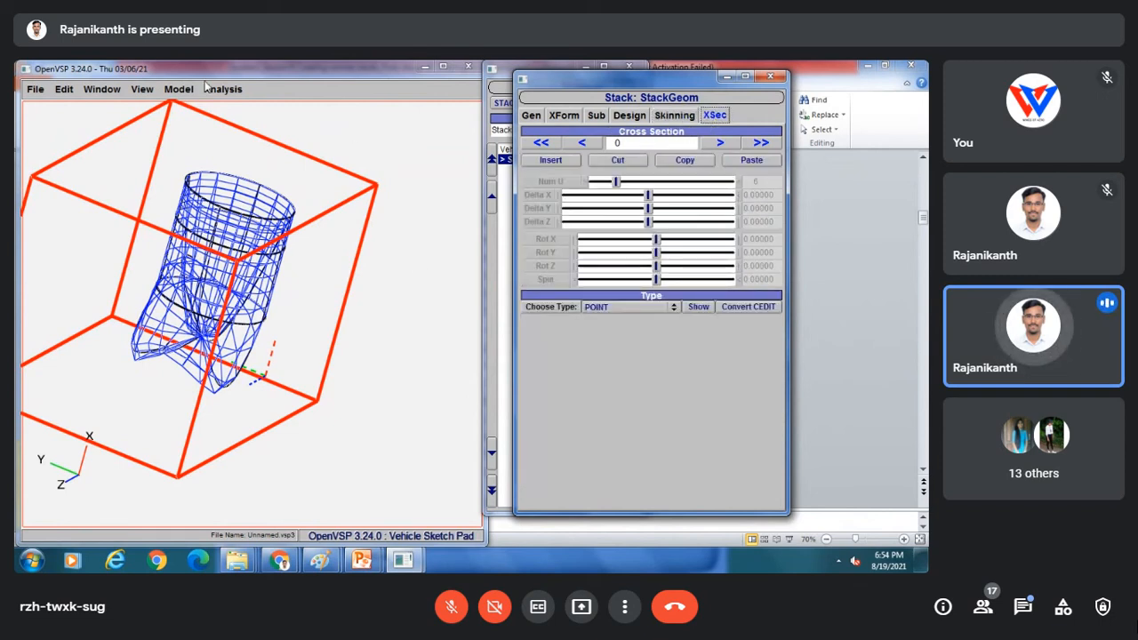
left_click_drag(609, 81, 784, 133)
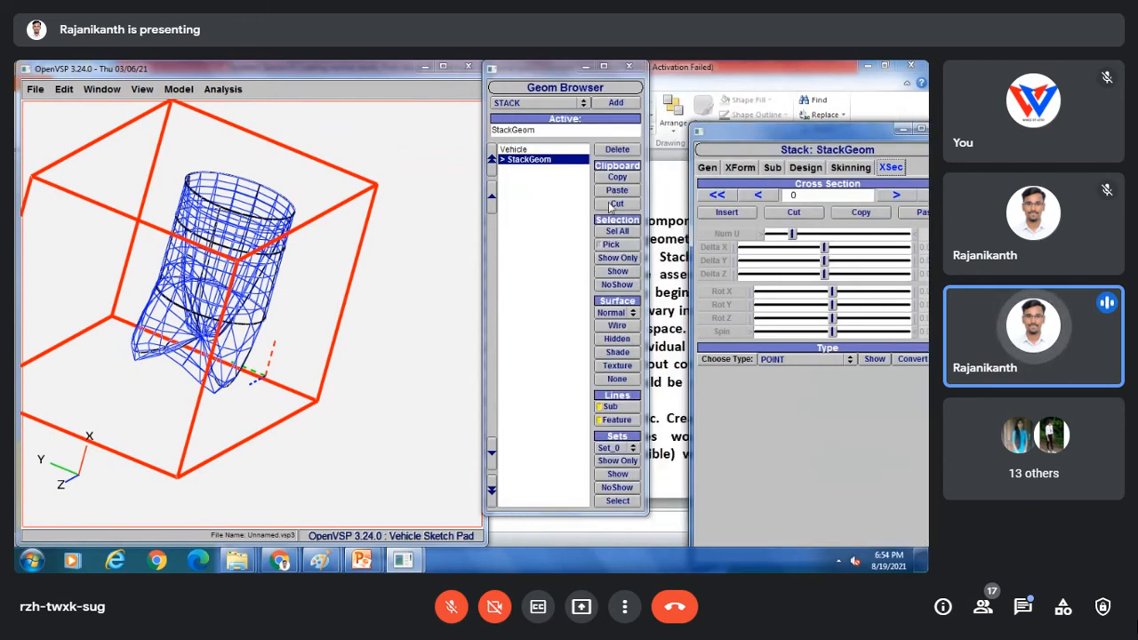
Replace the flared stack with a fresh plain StackGeom and place its cross-section editor beside the model.
left_click(618, 149)
left_click(617, 104)
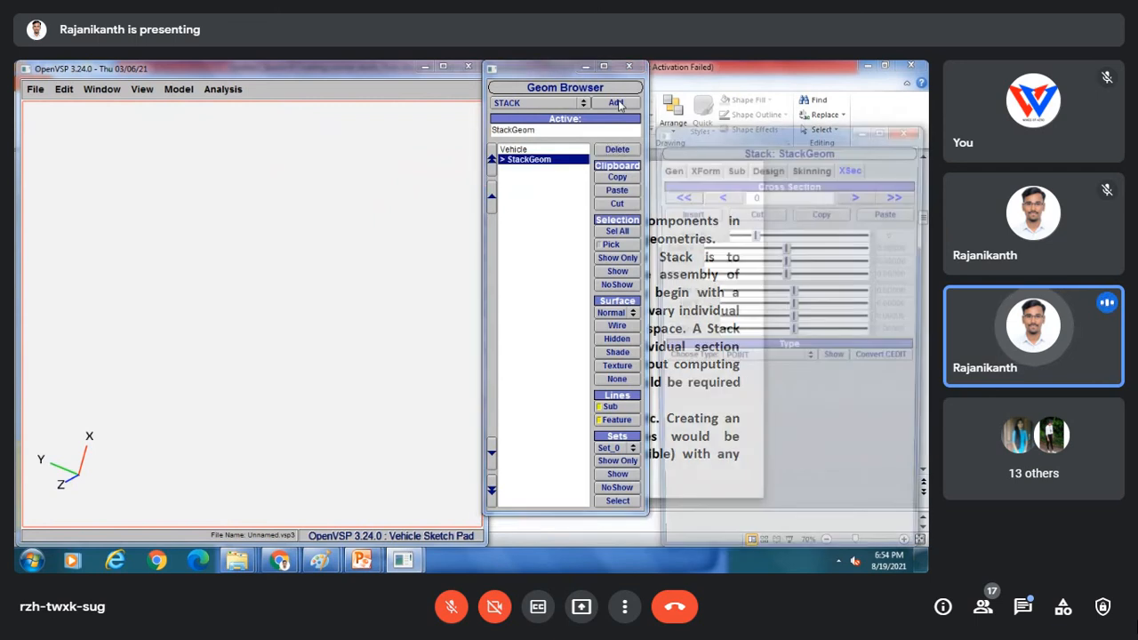
left_click_drag(311, 231, 382, 170)
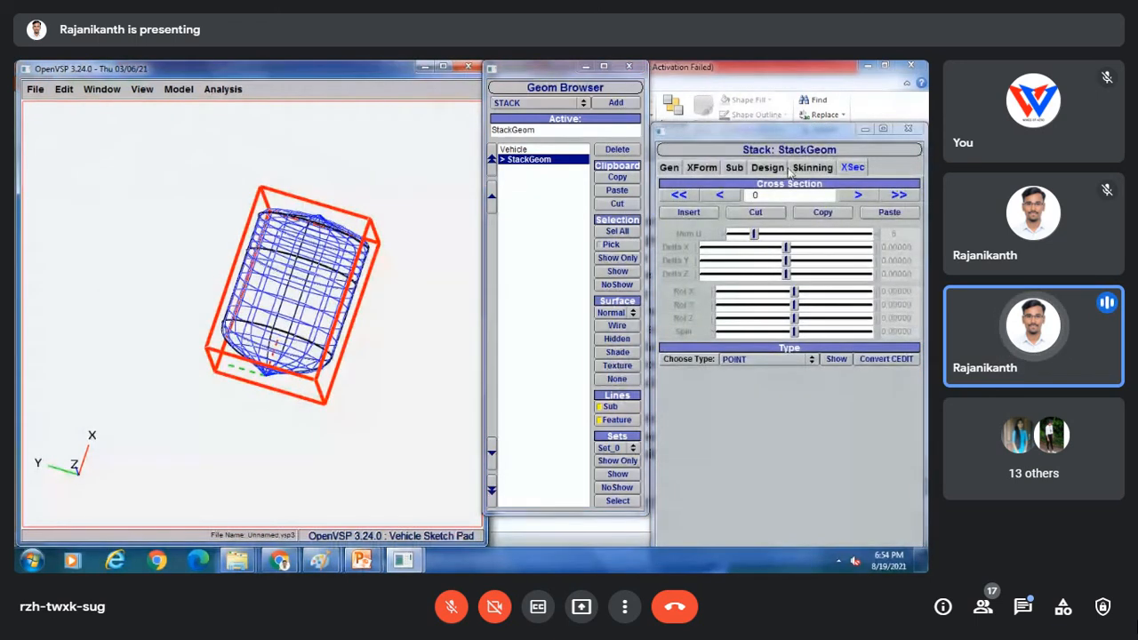
left_click_drag(725, 133, 637, 88)
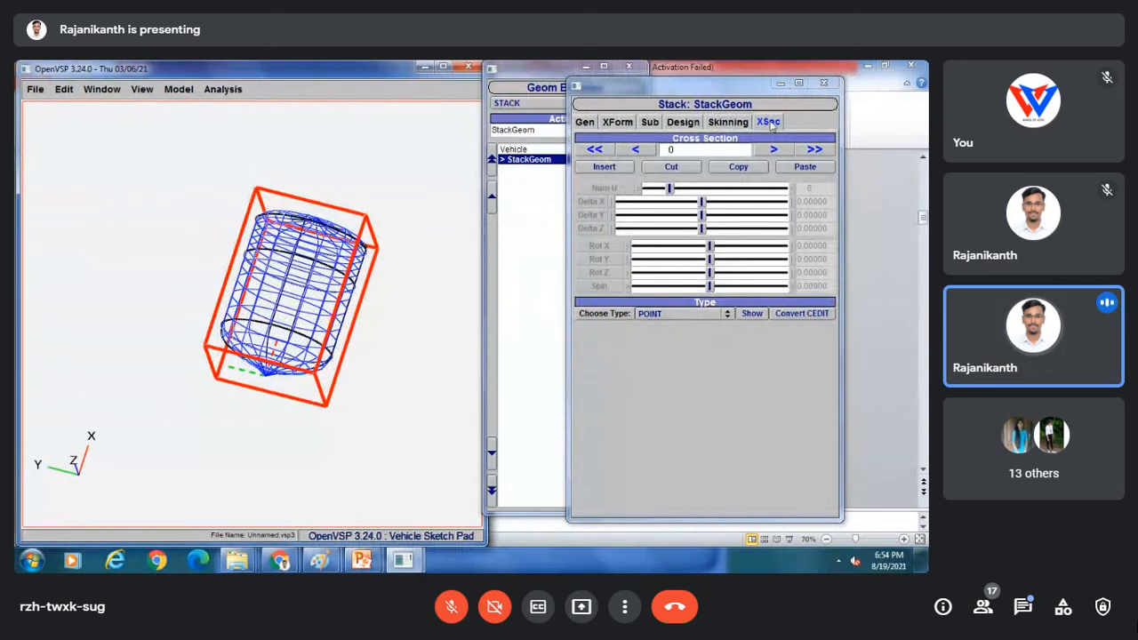
Step forward through the stack's cross-sections, then return to section 0 and tilt the view.
left_click(774, 149)
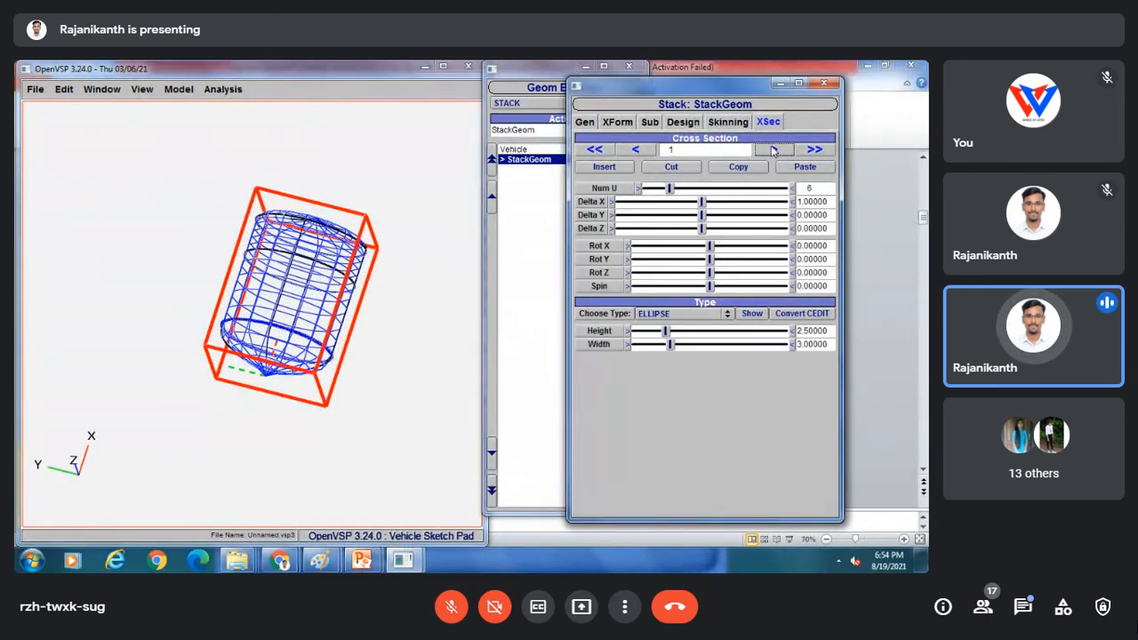
left_click(774, 149)
left_click(773, 149)
left_click(773, 149)
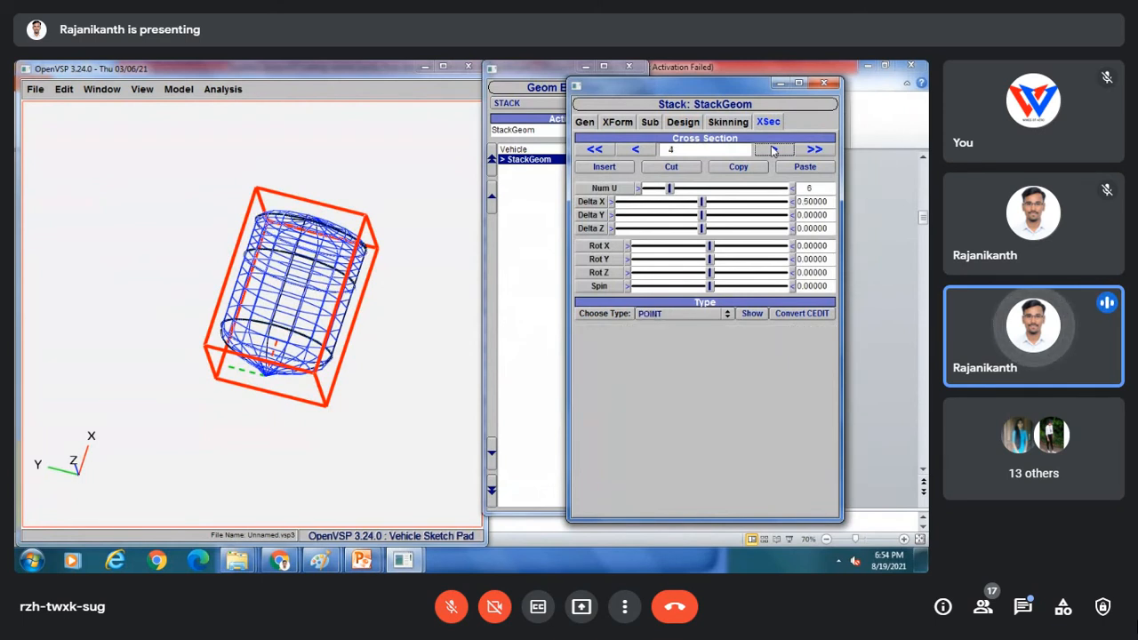
left_click(654, 151)
left_click(653, 150)
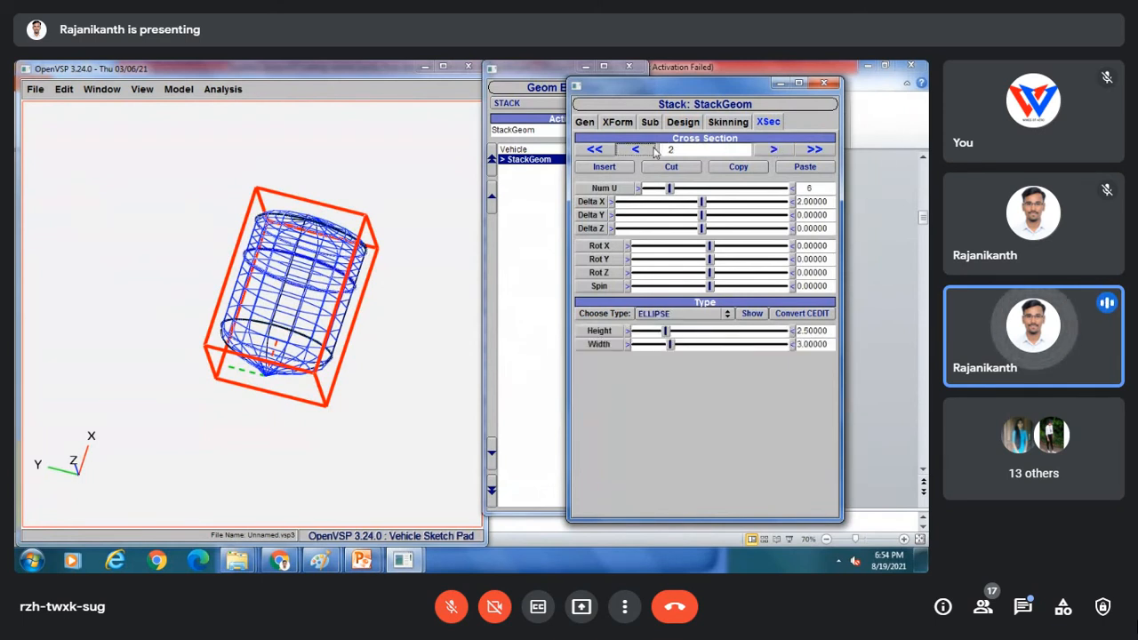
left_click(654, 150)
left_click(654, 150)
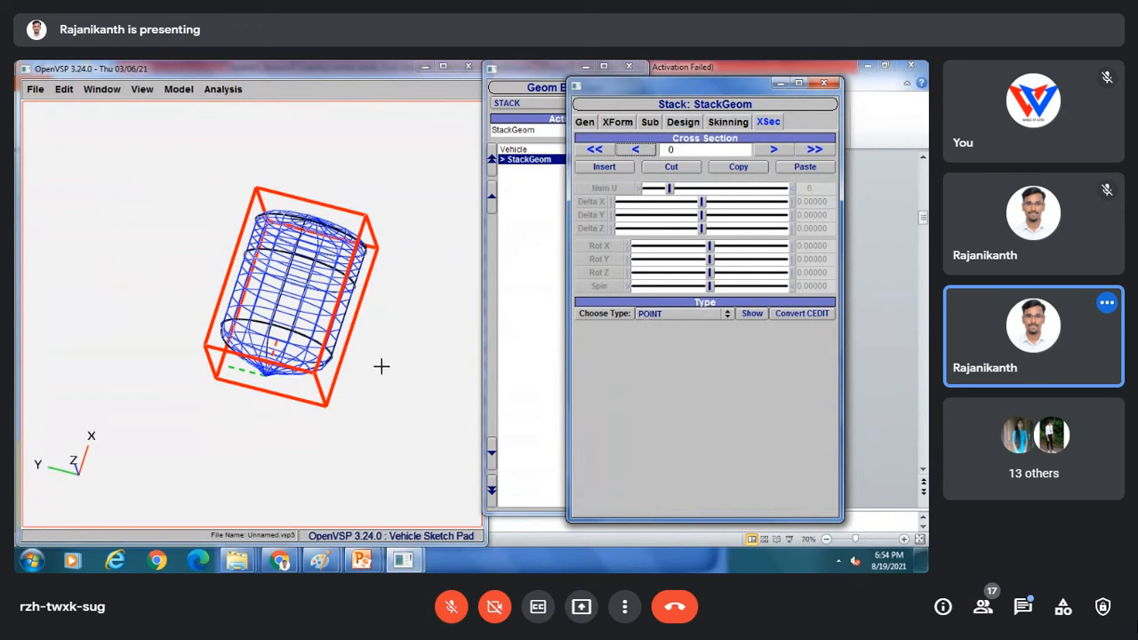
left_click_drag(386, 285, 213, 383)
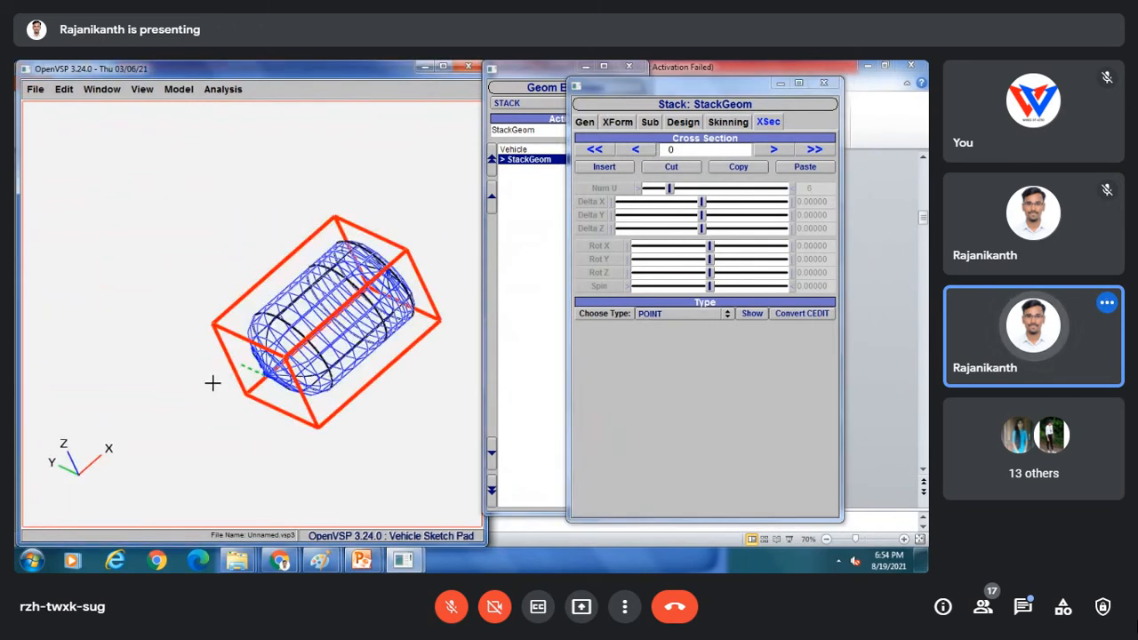
Make section 0 a CIRCLE of diameter 4.04545 so that end flares out.
left_click(636, 317)
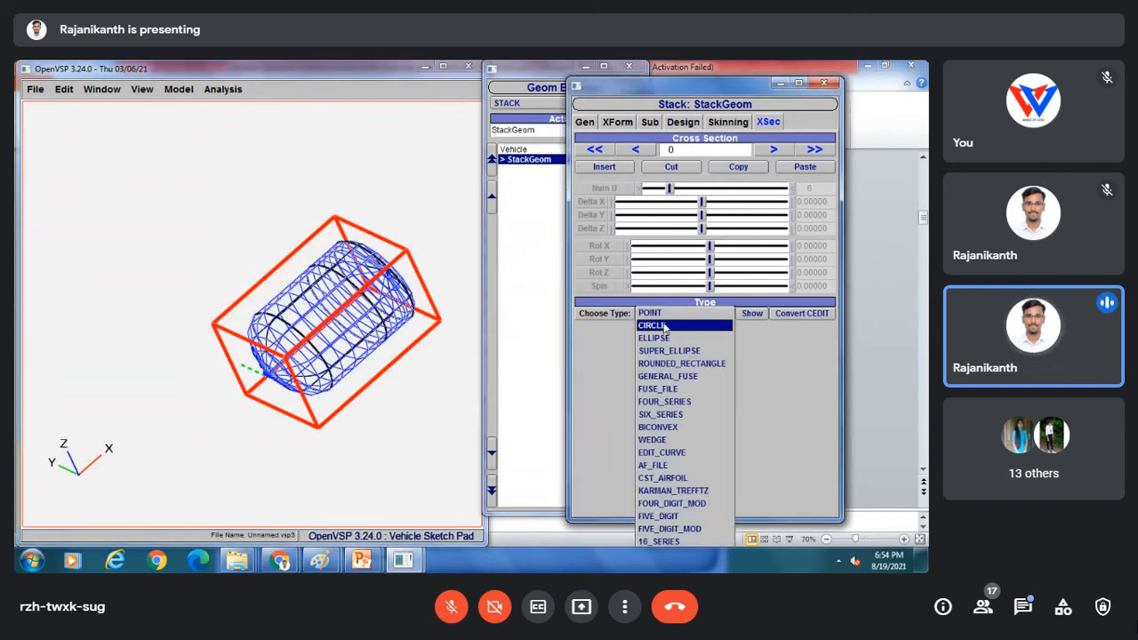
left_click(663, 327)
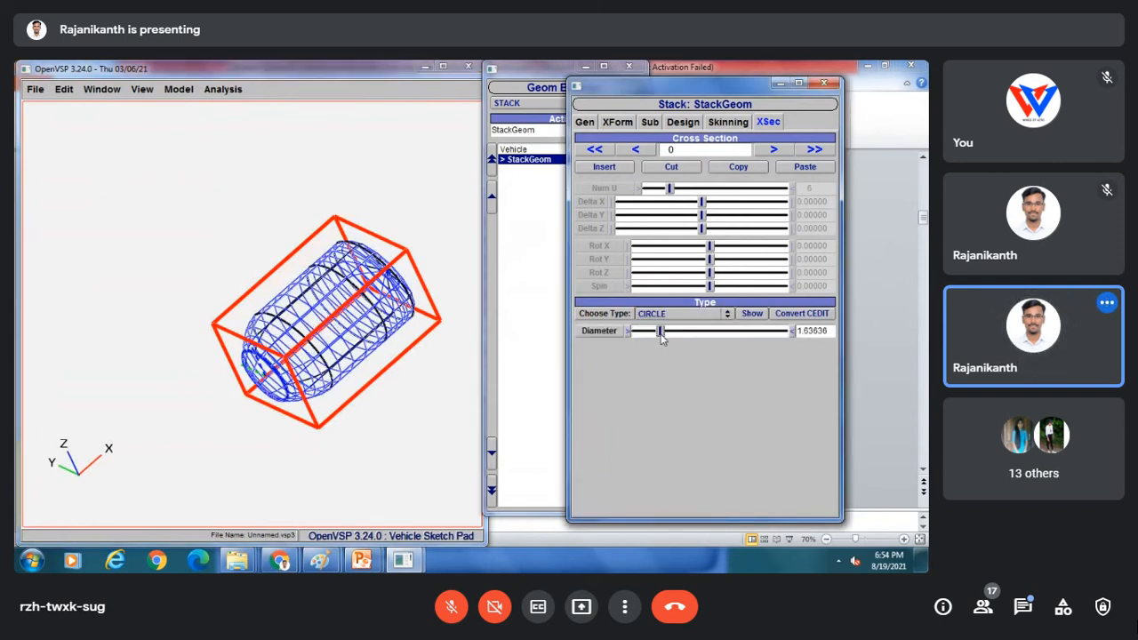
left_click_drag(661, 332, 697, 339)
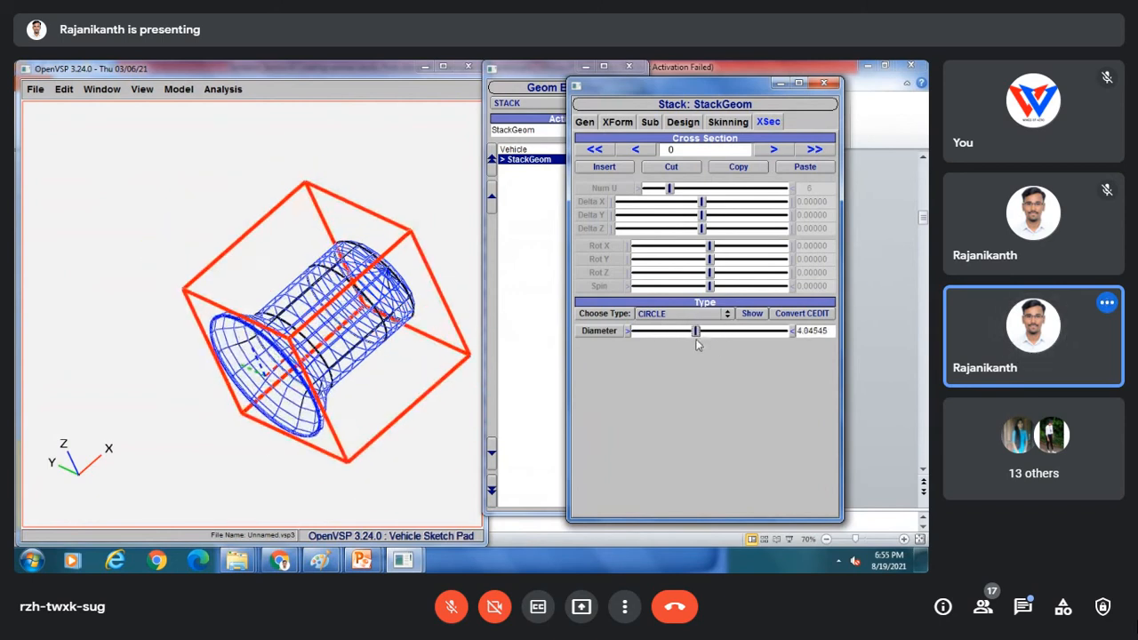
Raise section 1's ellipse height and widen section 2's ellipse.
left_click(772, 150)
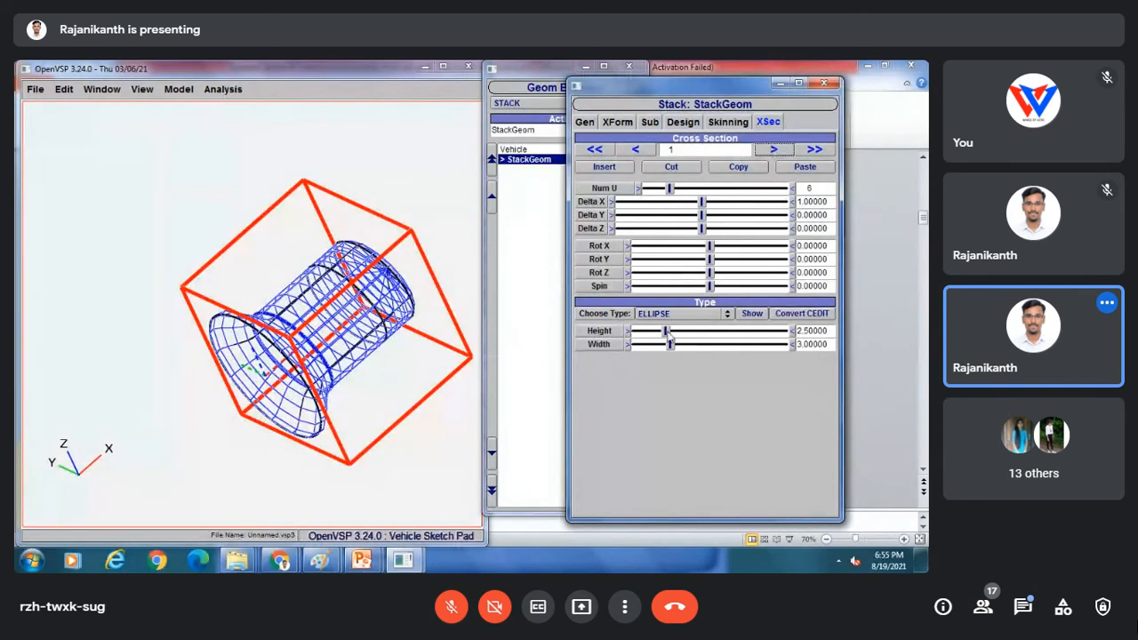
left_click_drag(667, 330, 684, 332)
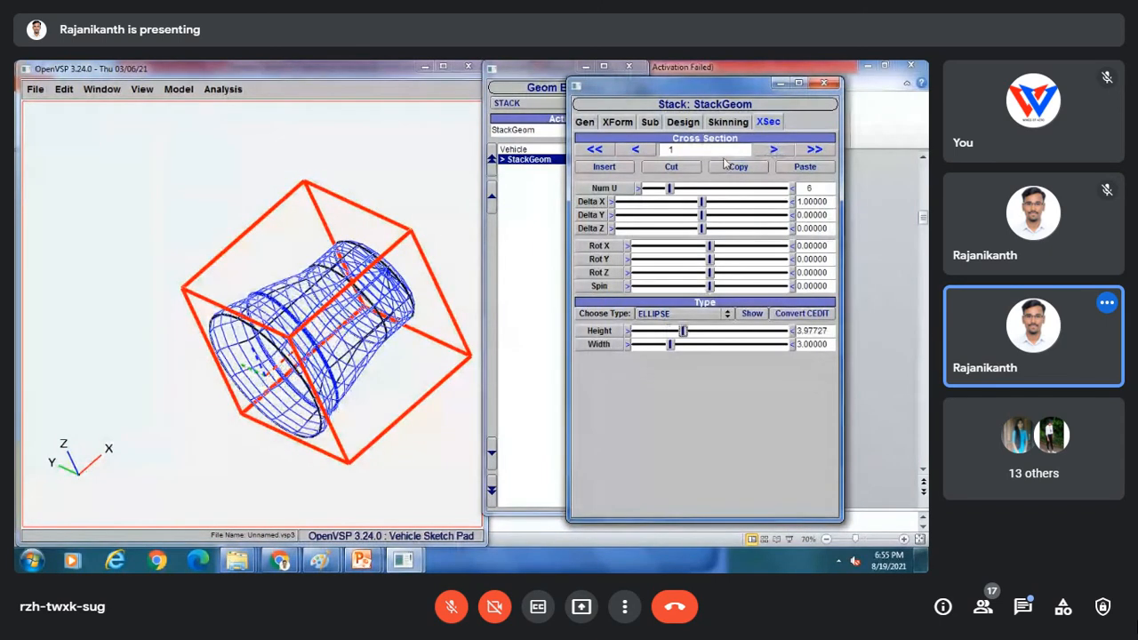
left_click(773, 150)
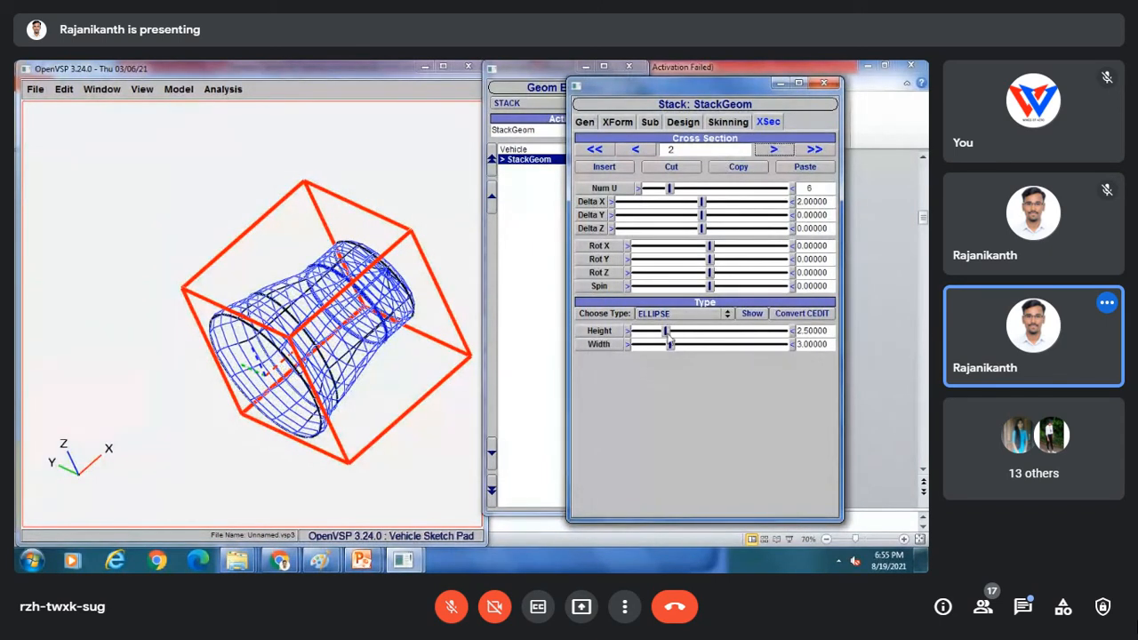
mouse_move(670, 345)
left_mouse_down()
mouse_move(687, 346)
mouse_move(660, 339)
mouse_move(683, 332)
mouse_move(646, 330)
mouse_move(656, 346)
left_mouse_up()
Make section 3 a CIRCLE with a slightly smaller diameter.
left_click(773, 149)
left_click(659, 319)
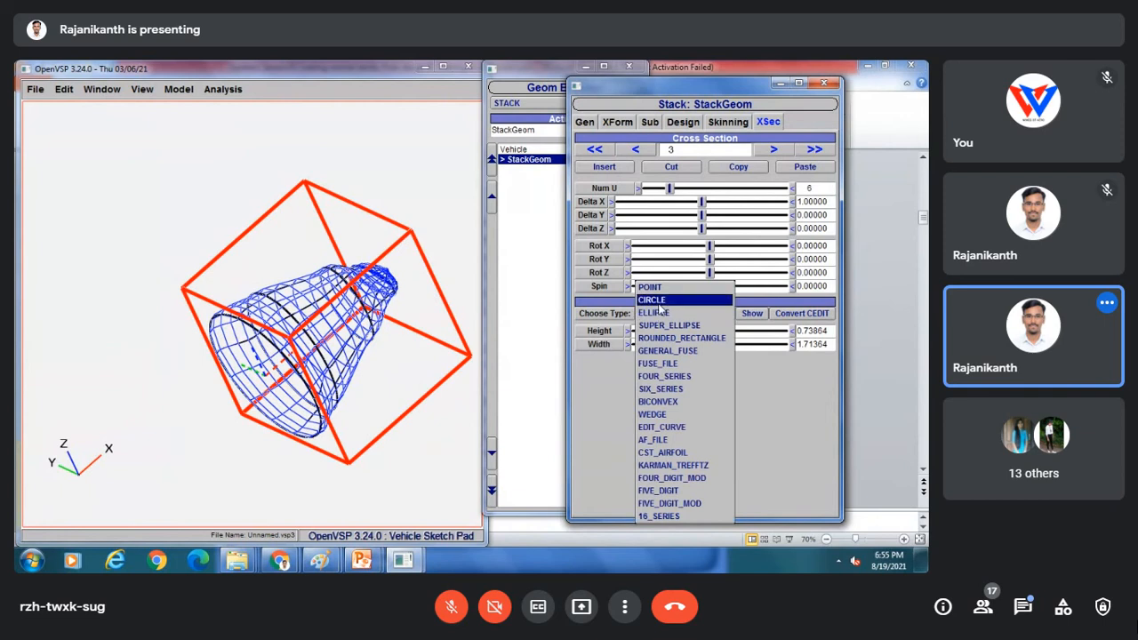
left_click(660, 315)
left_click_drag(653, 331, 651, 335)
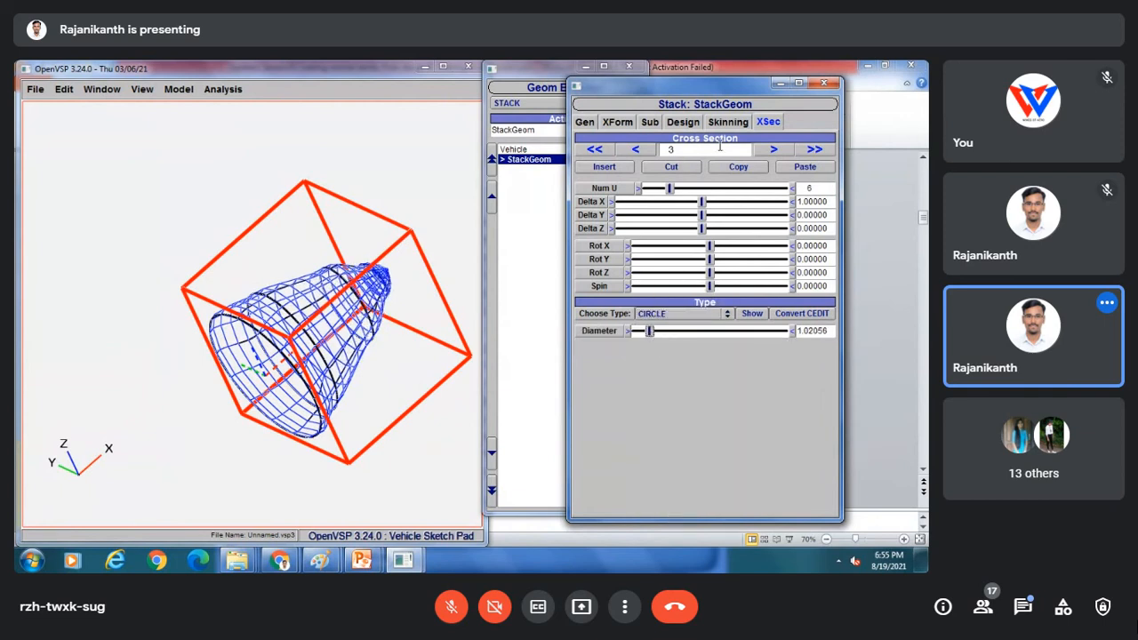
Make section 4 a CIRCLE of diameter 3.68182 and stretch it to Delta X 4.02459.
left_click(772, 150)
left_click(668, 313)
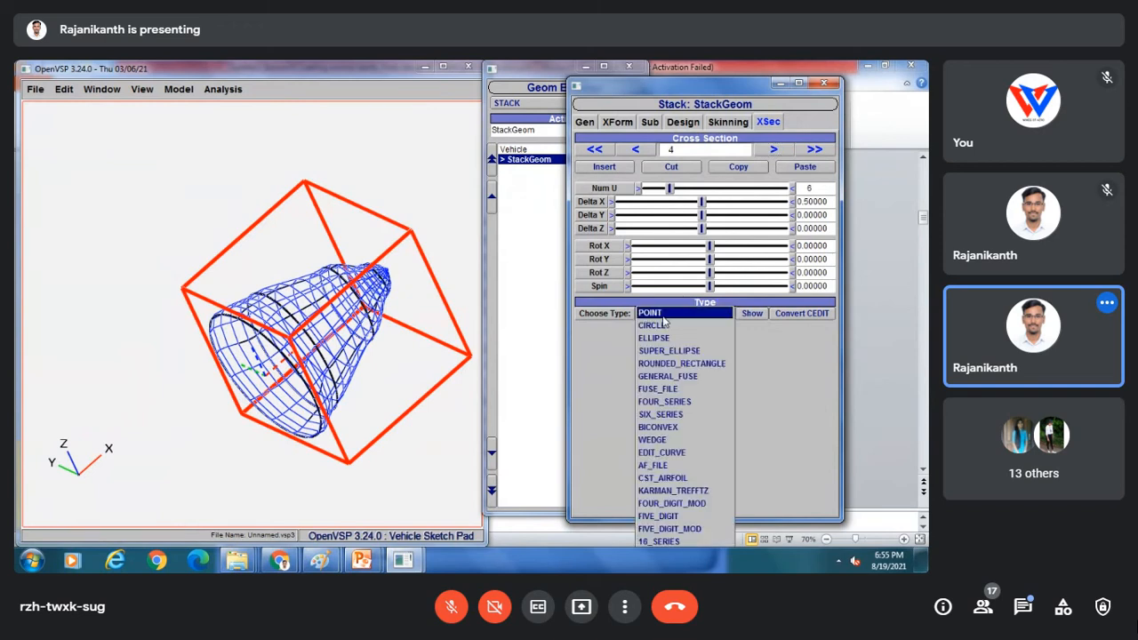
left_click(649, 323)
left_click_drag(637, 332, 691, 332)
left_click_drag(340, 272, 302, 294)
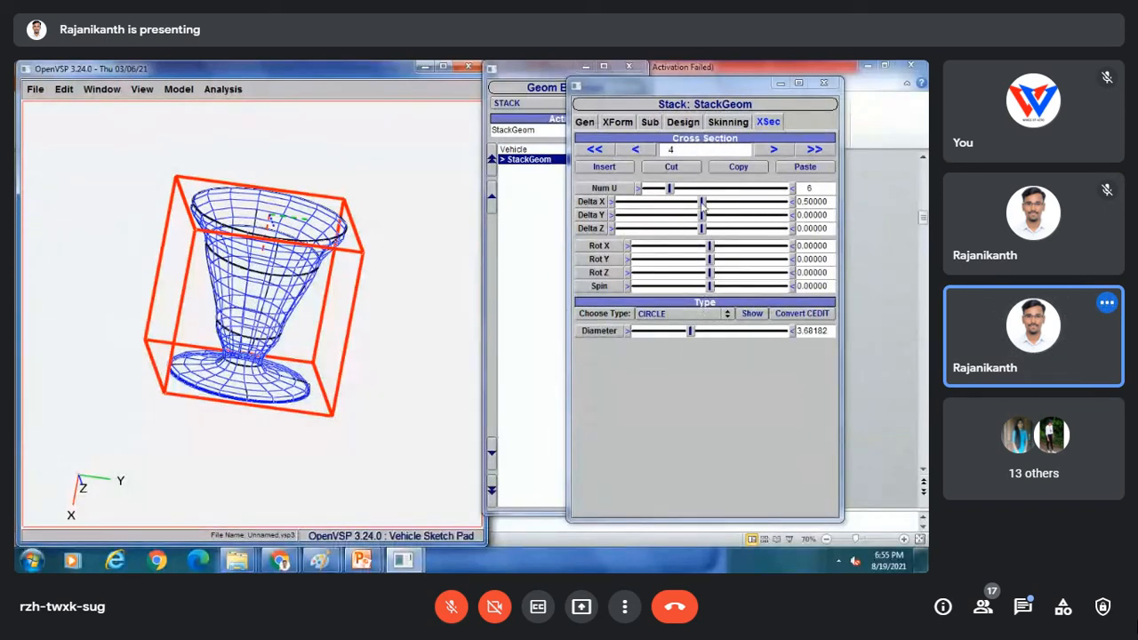
left_click_drag(702, 202, 731, 206)
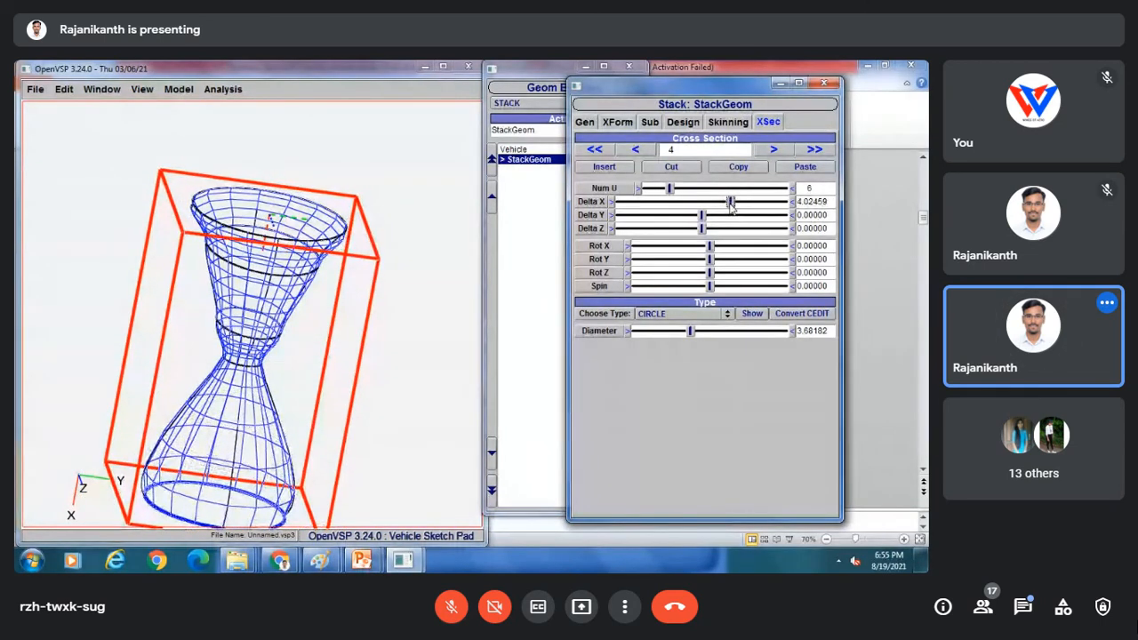
Turn the hourglass to a side view and admit the waiting participant into the call.
left_click_drag(313, 326, 381, 178)
left_click_drag(194, 357, 171, 254)
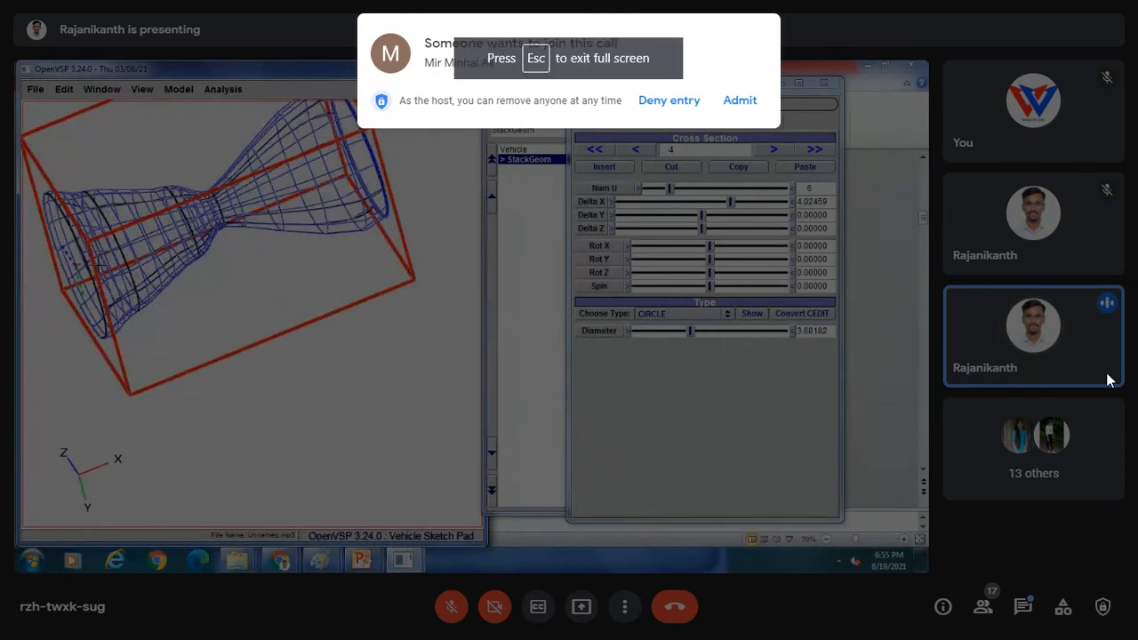
left_click(745, 101)
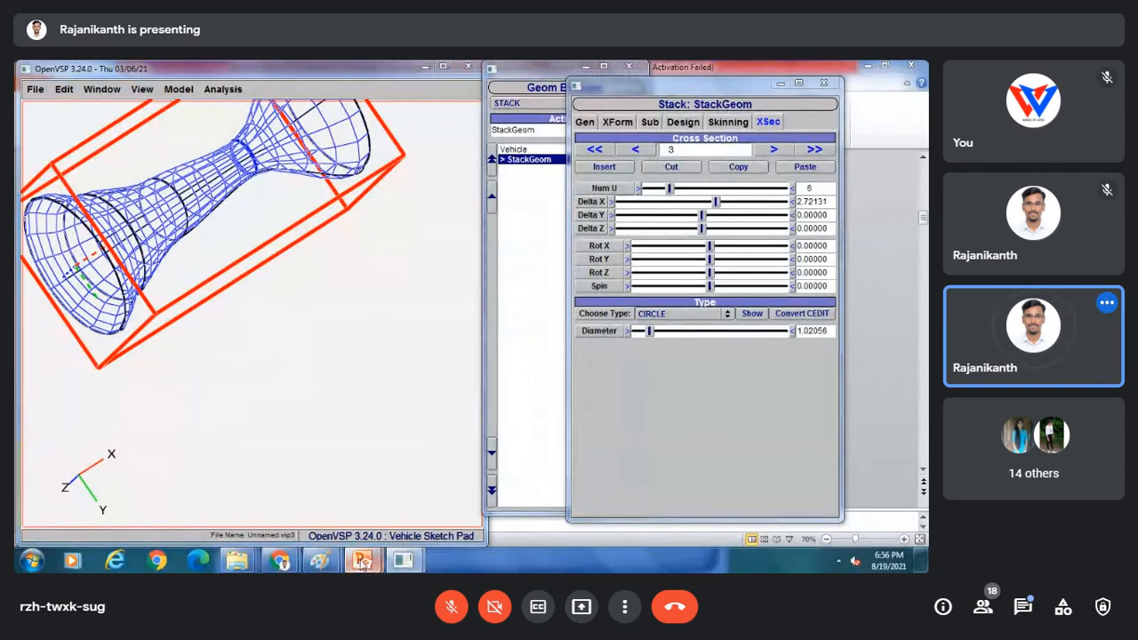
Bring up the PowerPoint Stacks slide and present it full-screen.
mouse_move(360, 560)
left_click(436, 493)
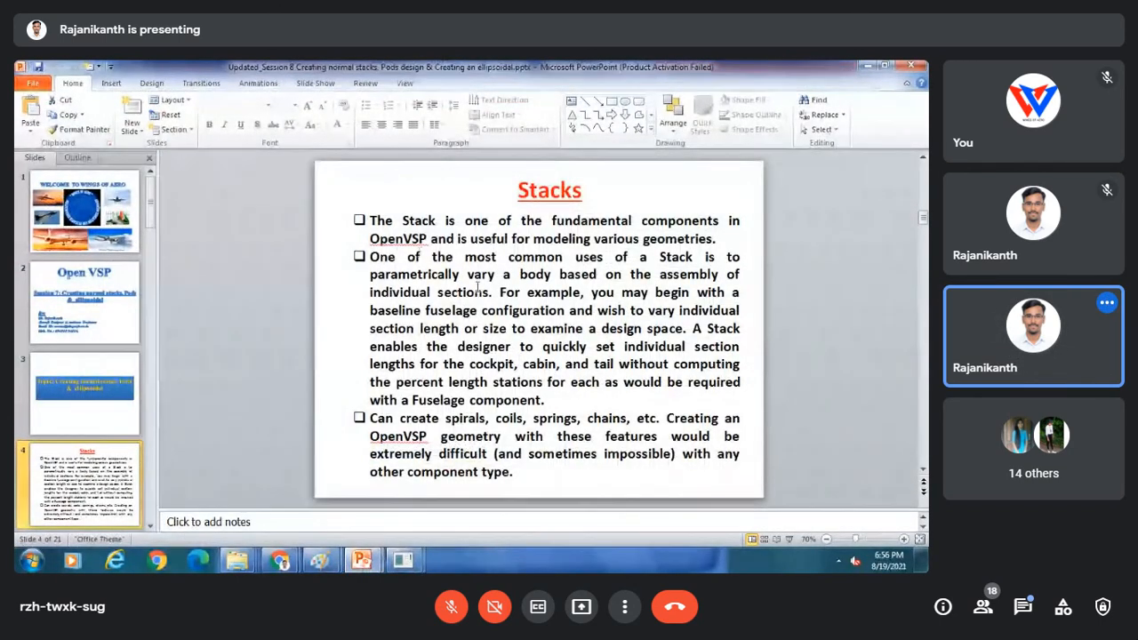
left_click(788, 539)
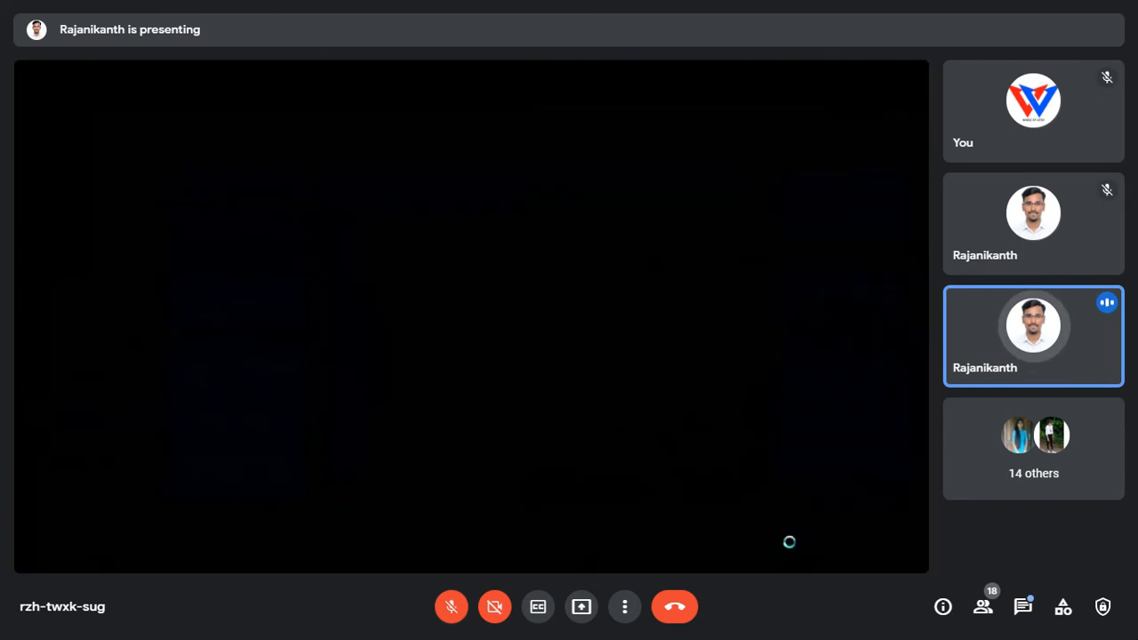